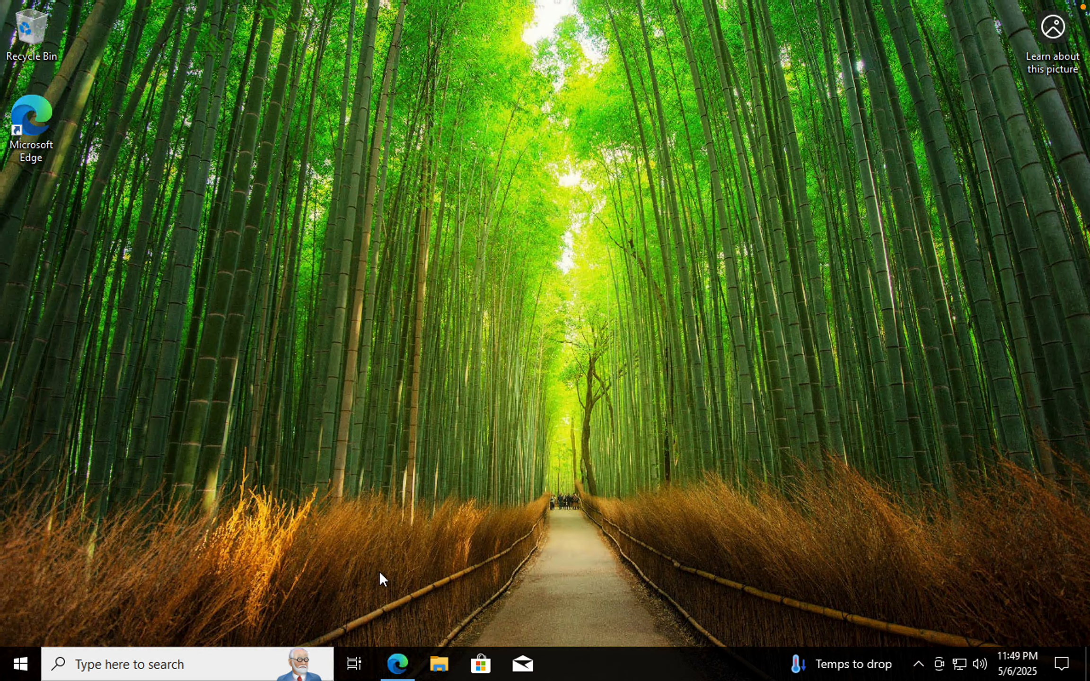
Open Edge and snap the GitHub profile window to the left half of the screen
left_click(398, 665)
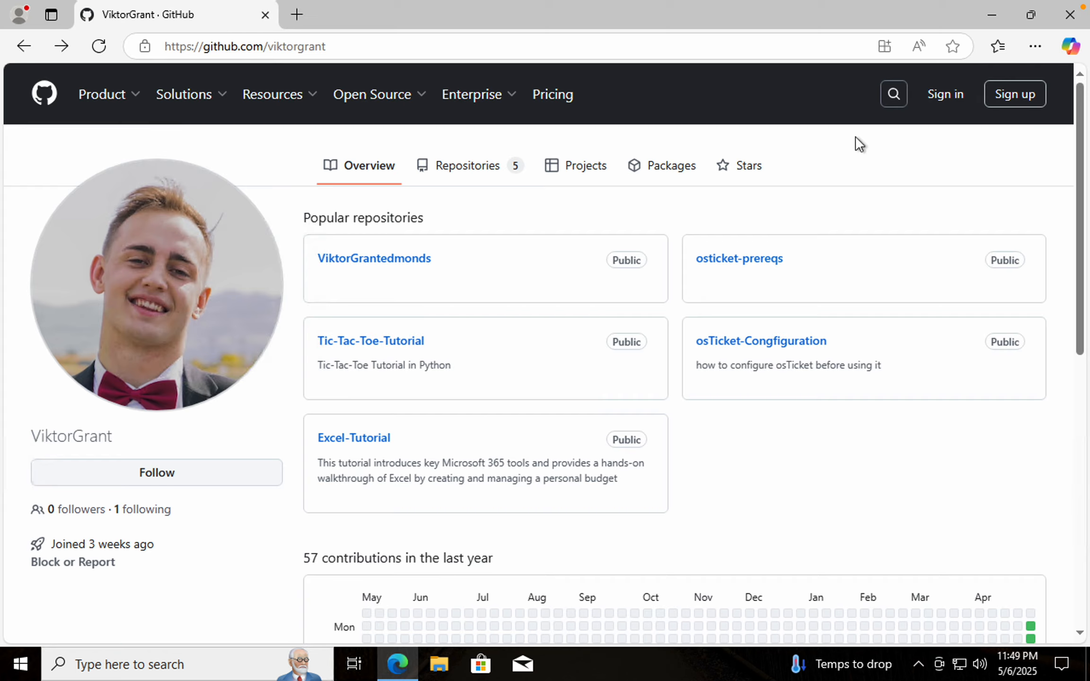
left_click(1037, 8)
left_click(751, 206)
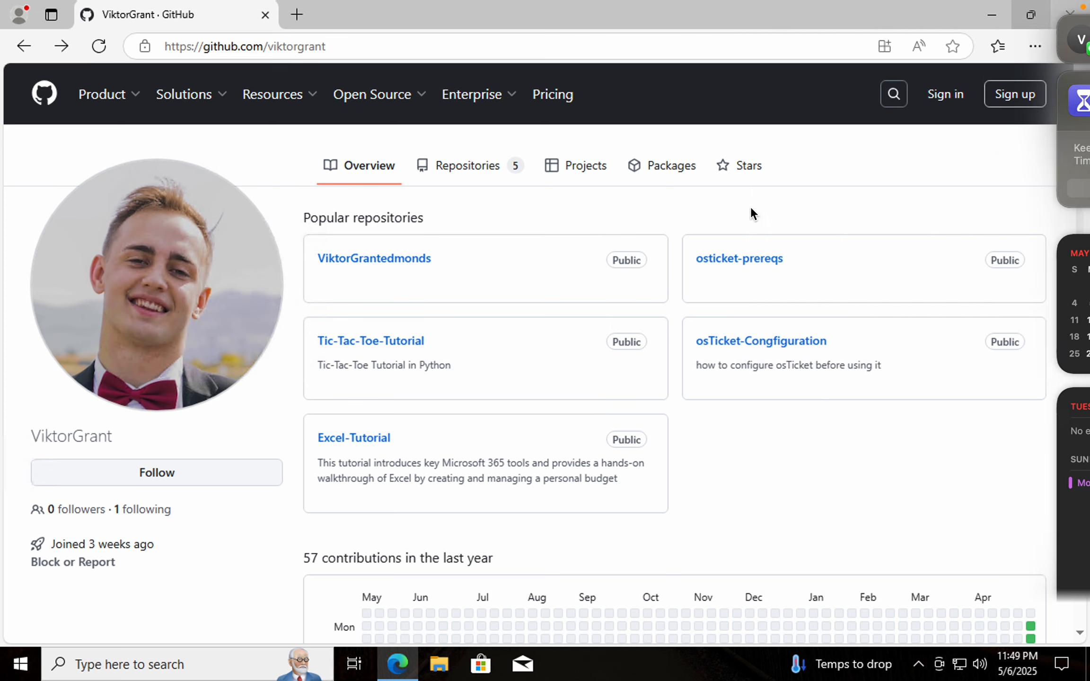
left_click(1031, 15)
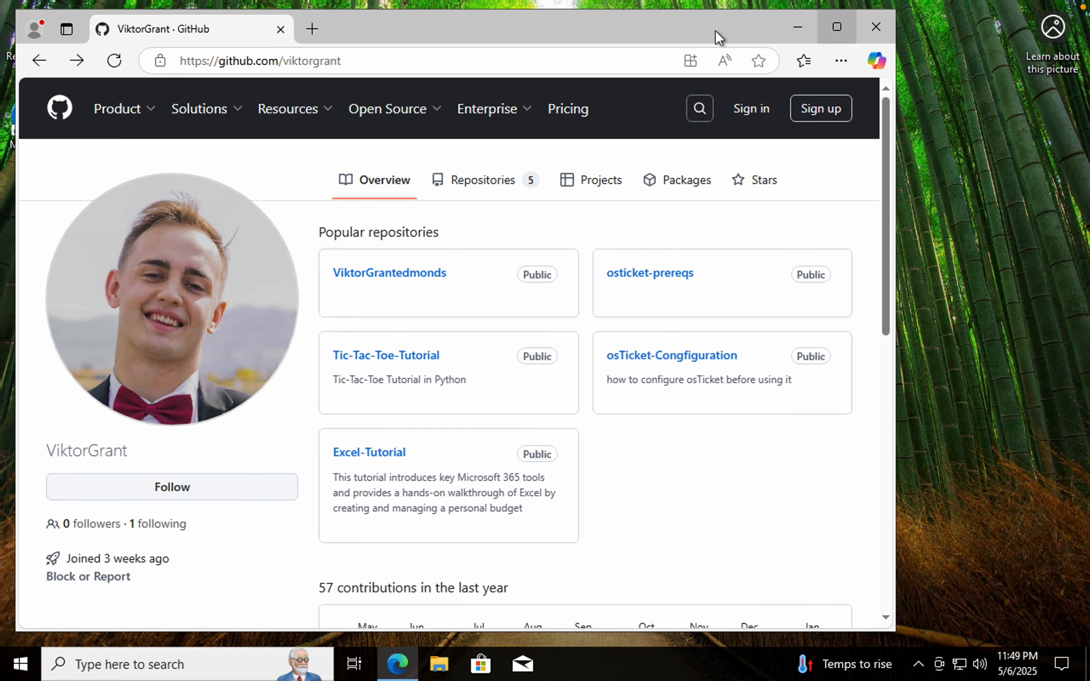
key("super+Left")
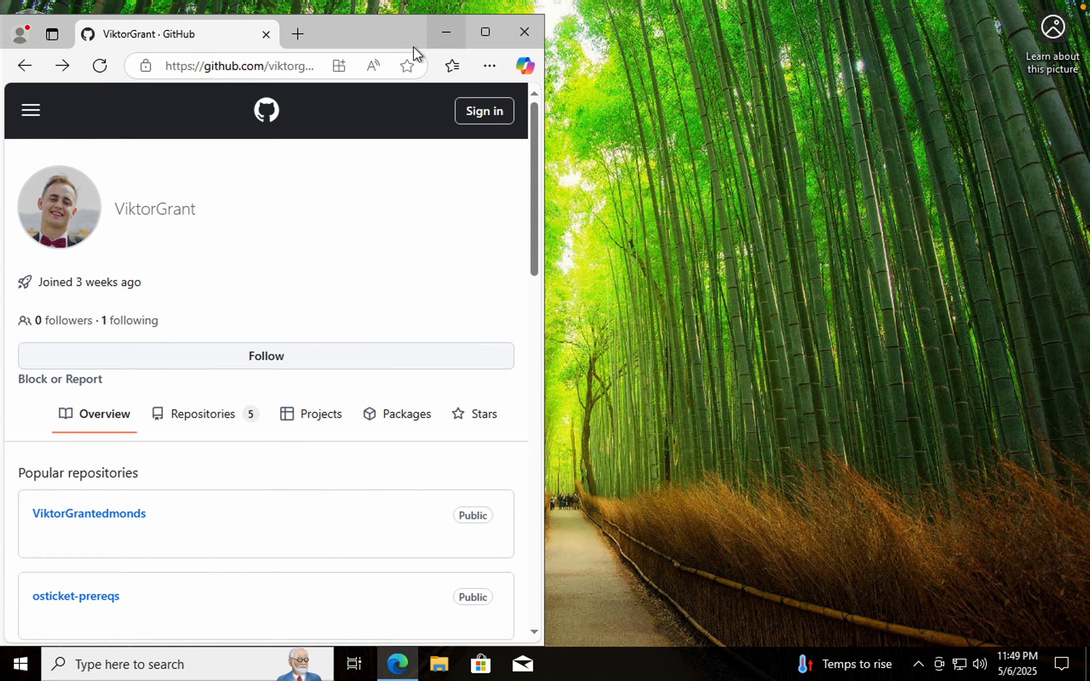
left_click_drag(374, 39, 4, 140)
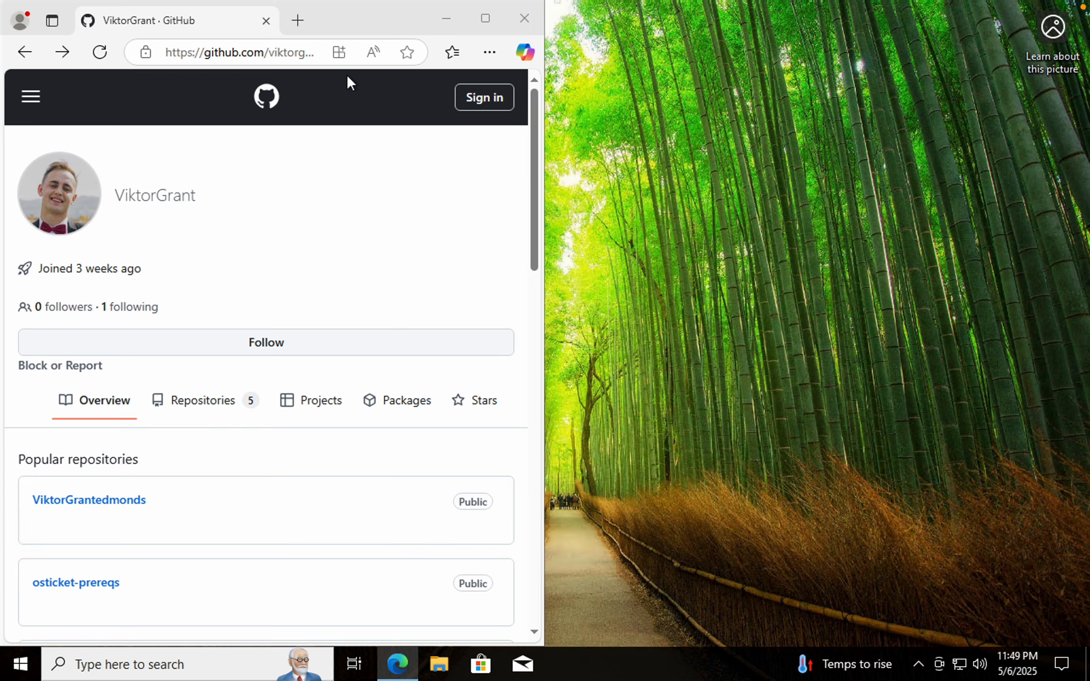
Open a new tab and go to the GitHub profile page by its github.com URL
left_click(297, 20)
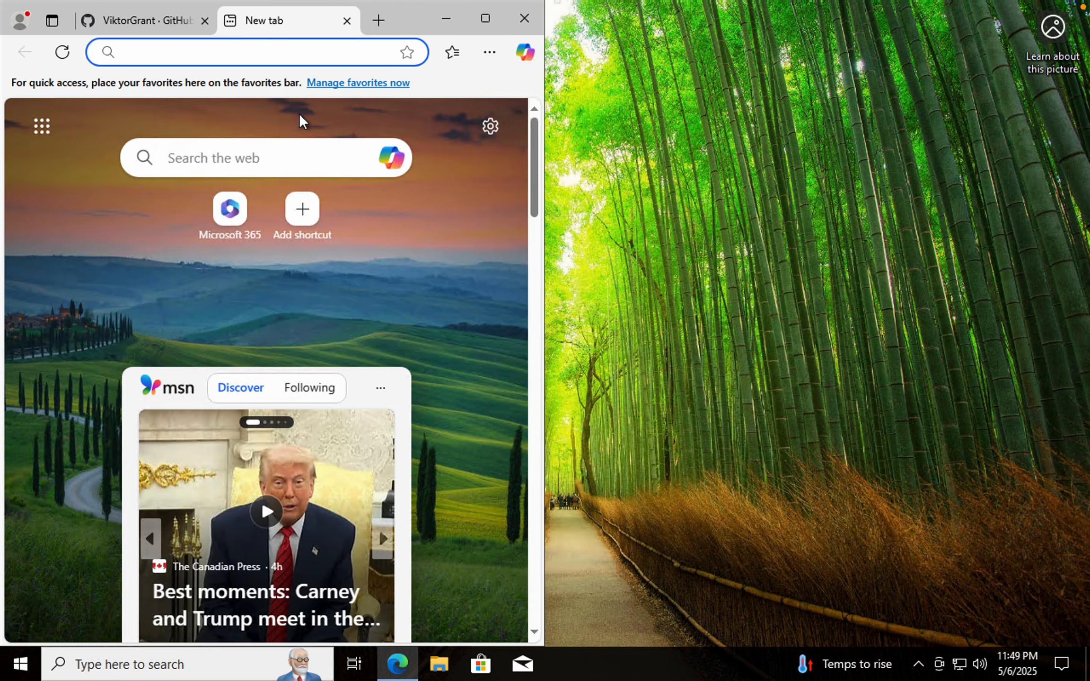
type("h")
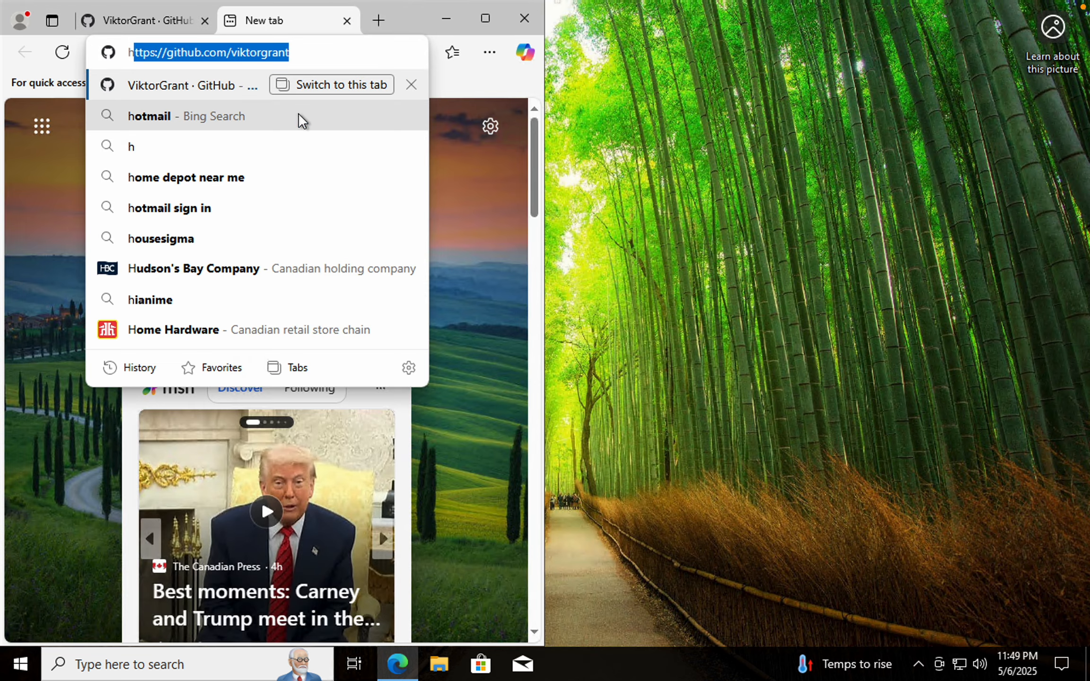
type("ttps:")
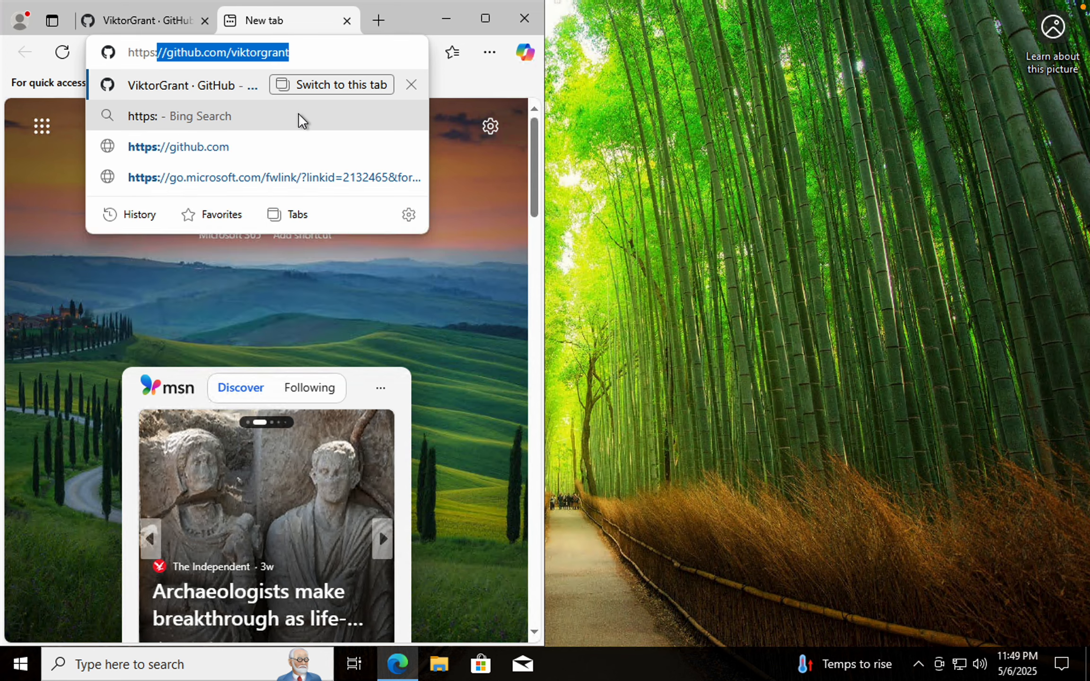
type("//github")
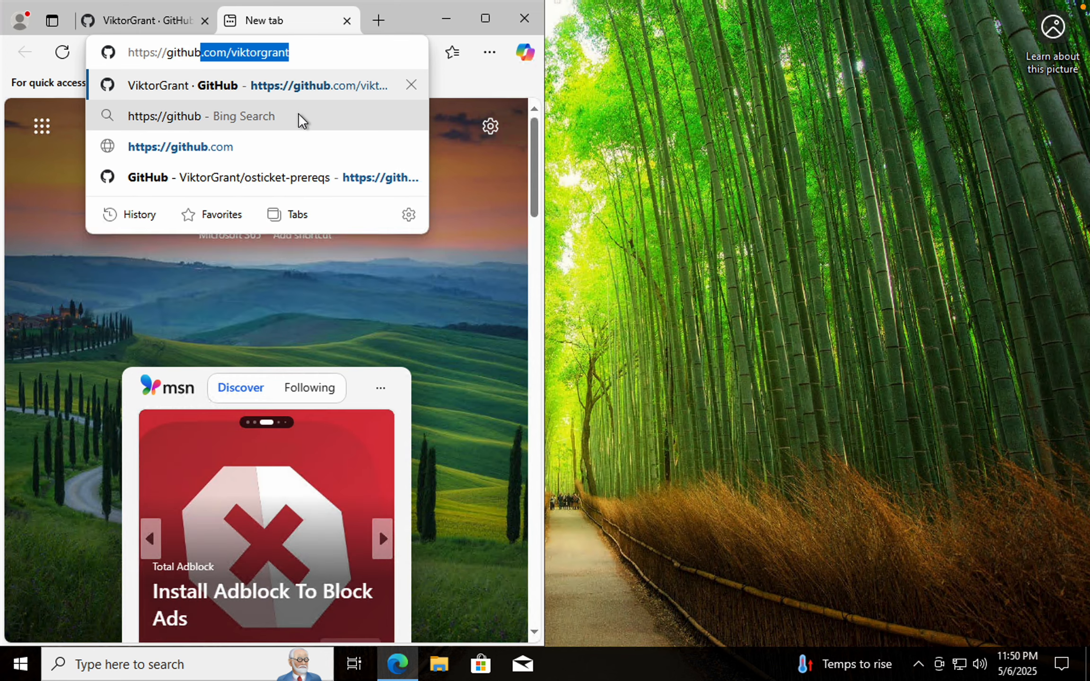
type(".com")
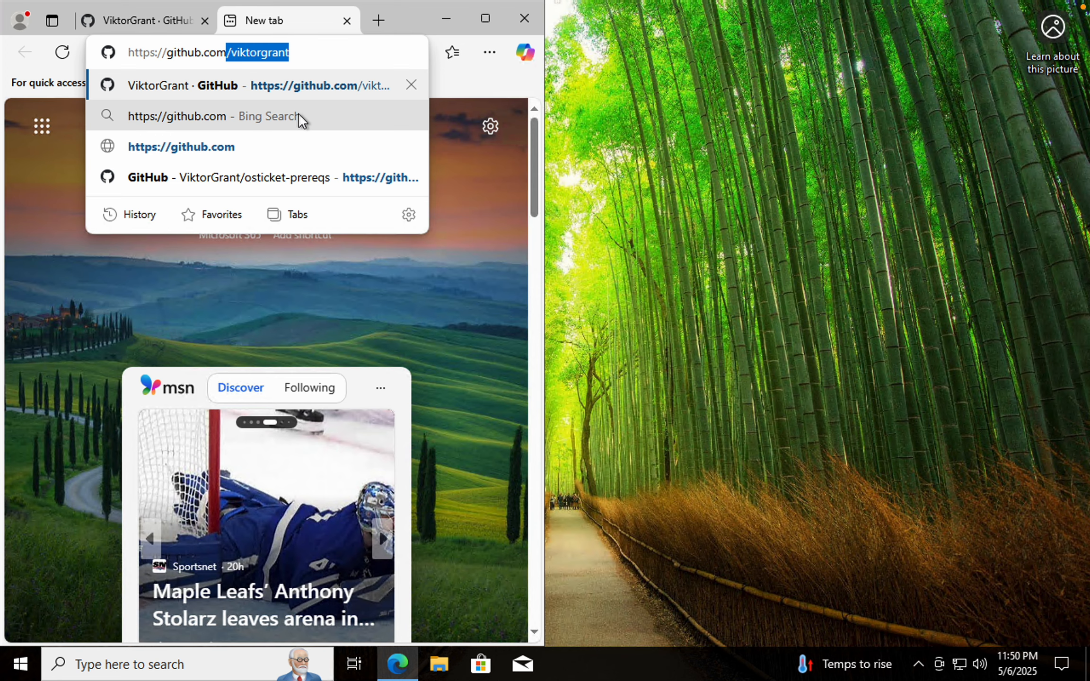
type("/viktorgrant")
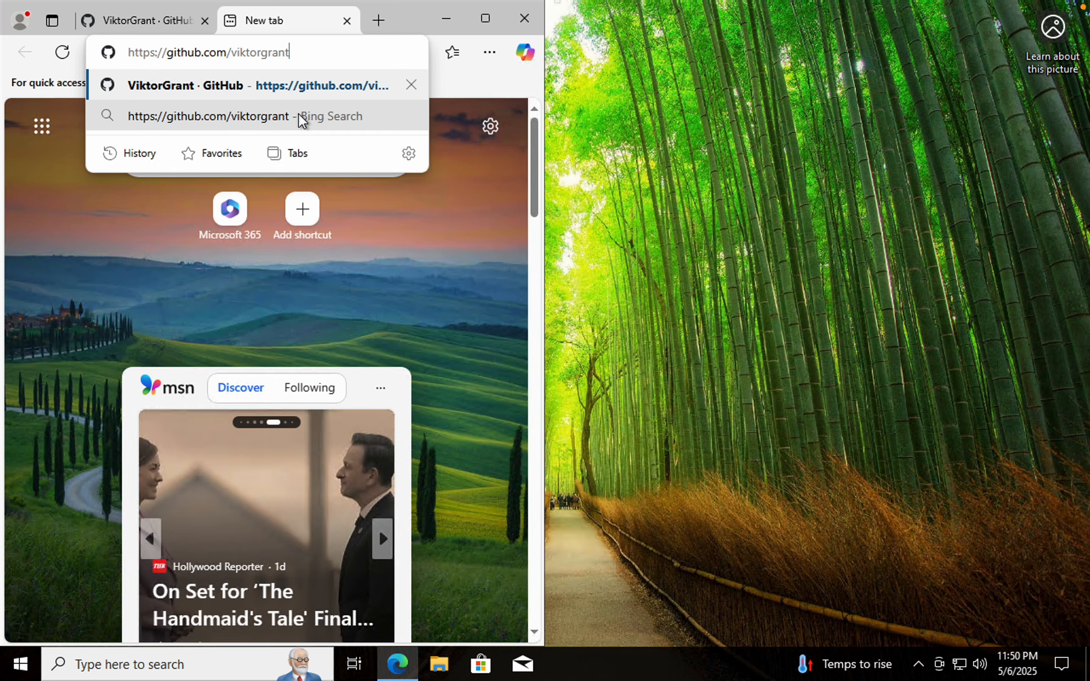
key("Return")
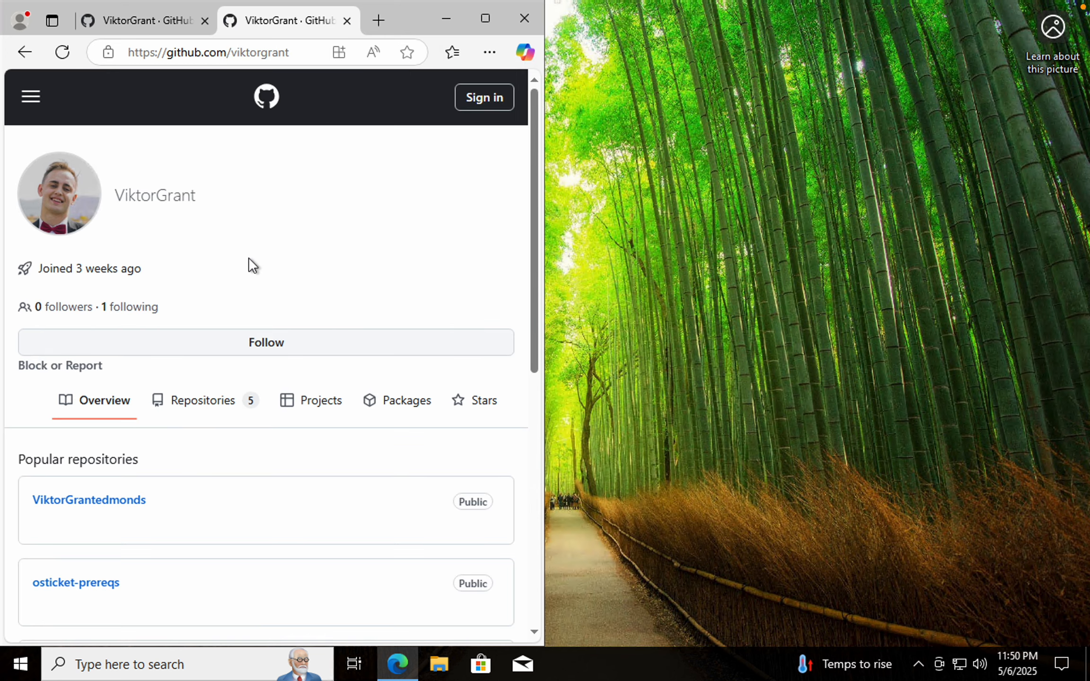
Maximize the browser window and open the osticket-prereqs repository
scroll(287, 295, "down", 3)
scroll(287, 295, "down", 1)
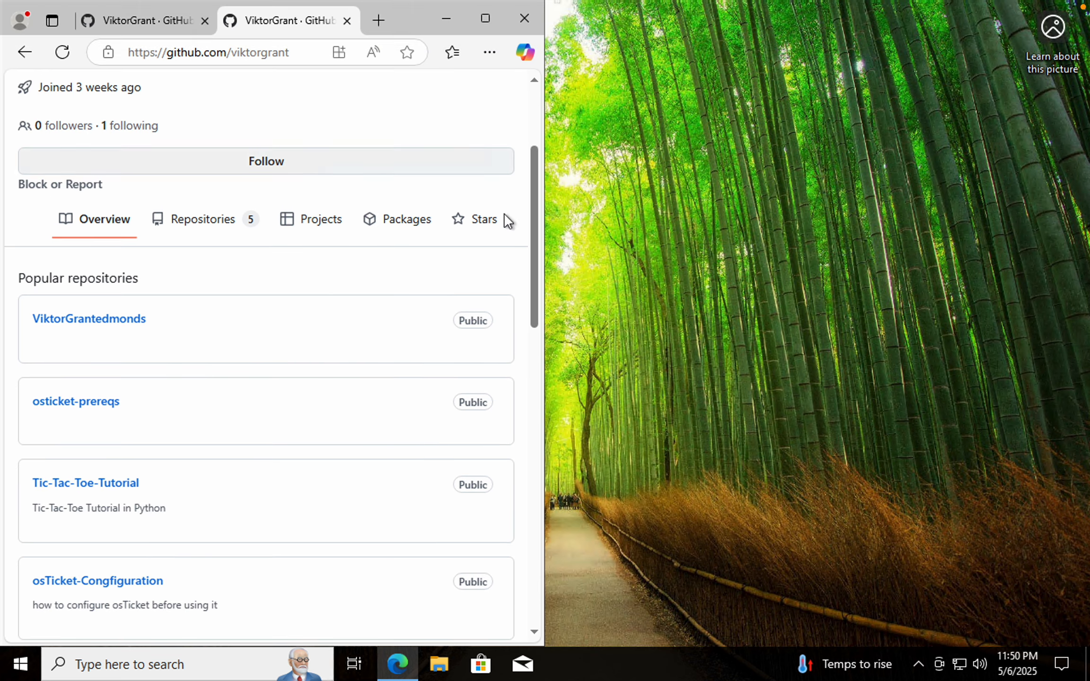
left_click(485, 18)
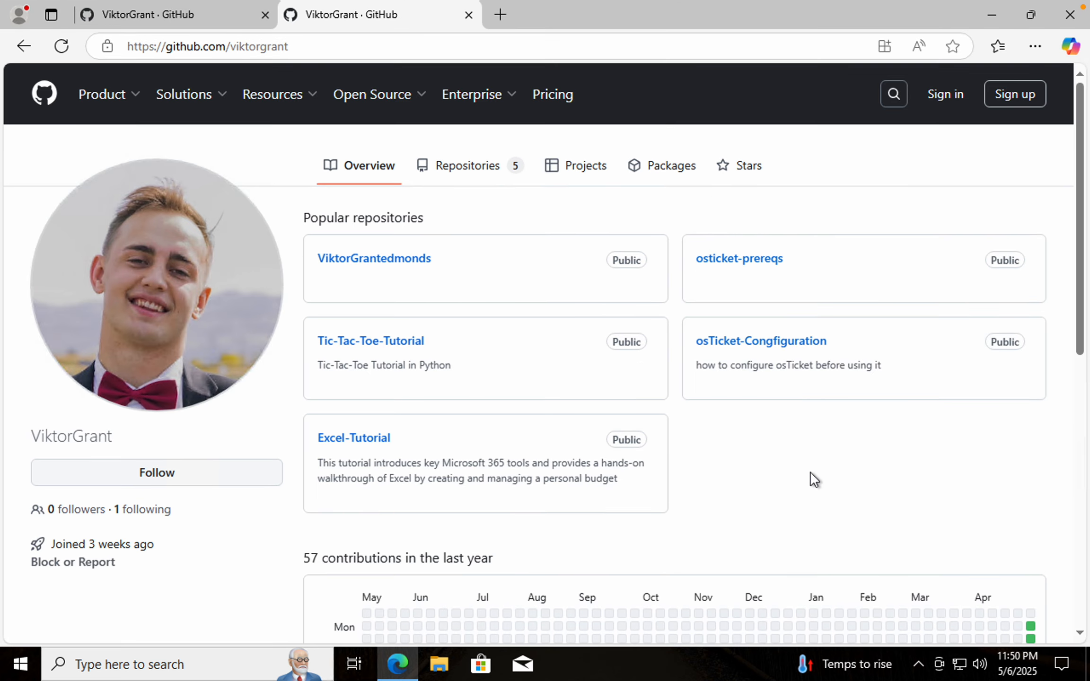
left_click(739, 261)
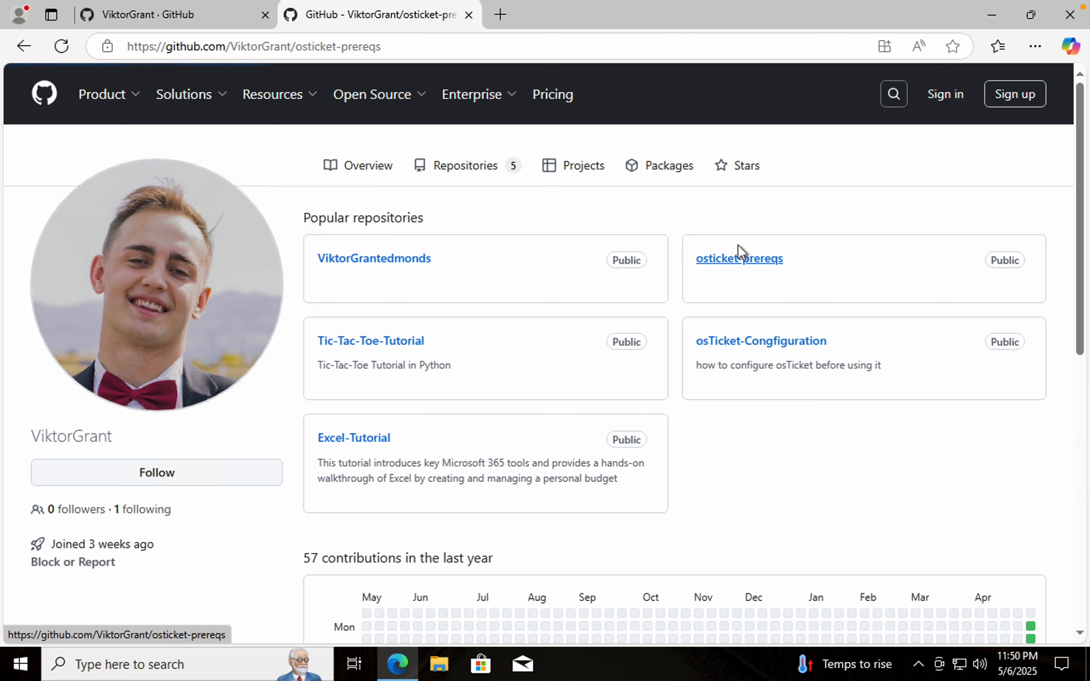
Open the repository's README.md file and scroll through its osTicket prerequisites guide
scroll(477, 450, "down", 3)
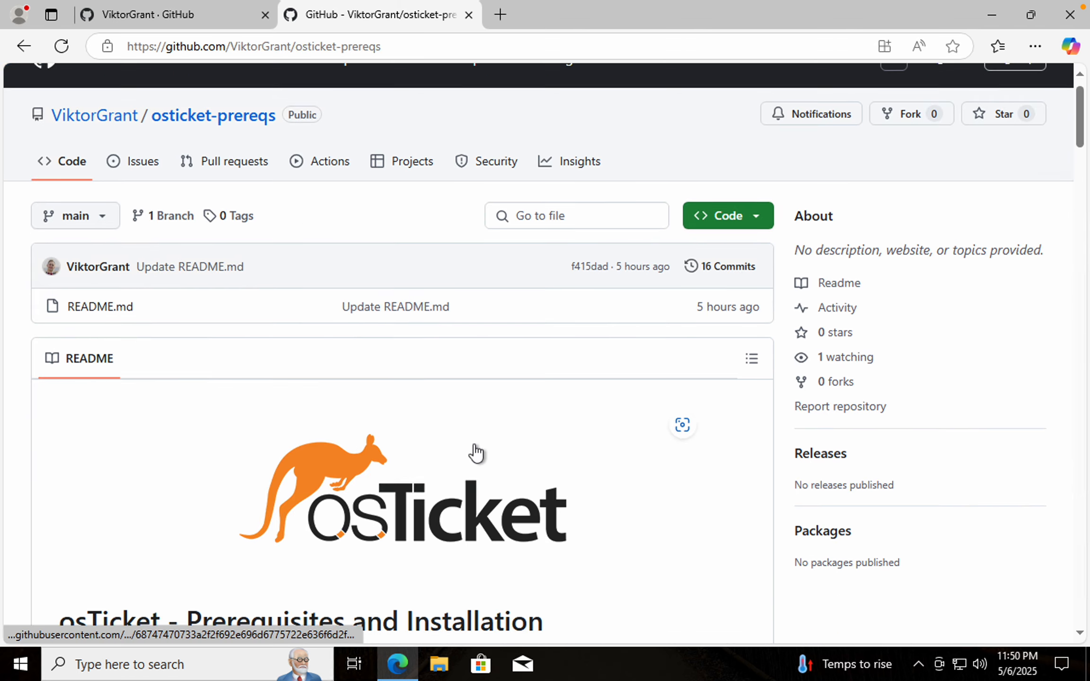
left_click(101, 193)
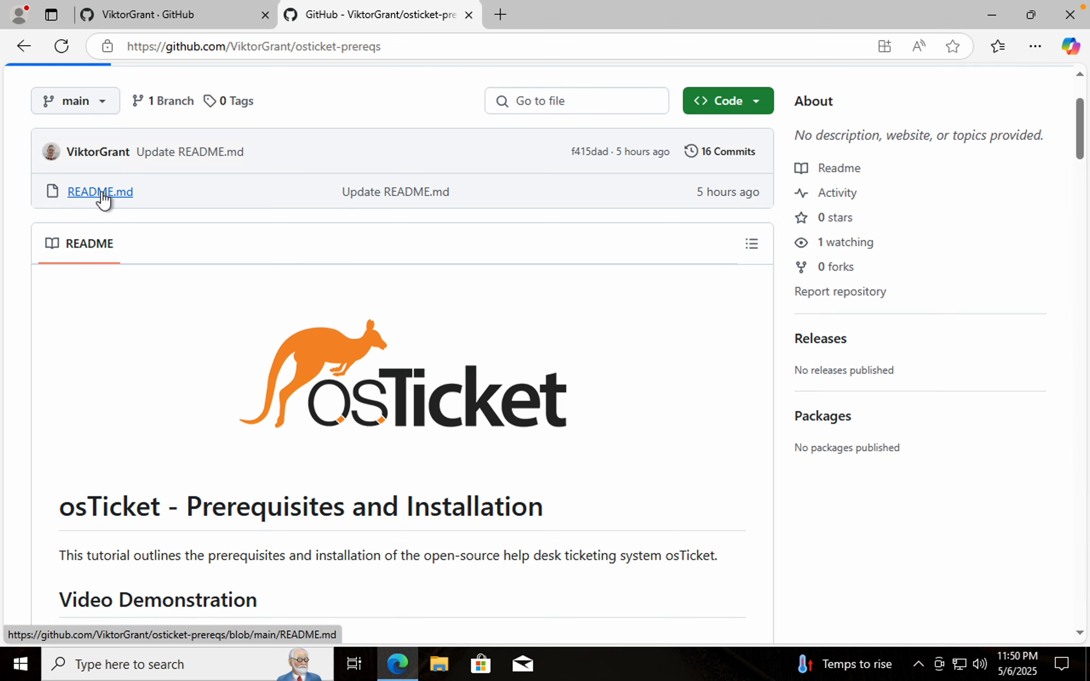
scroll(355, 444, "down", 9)
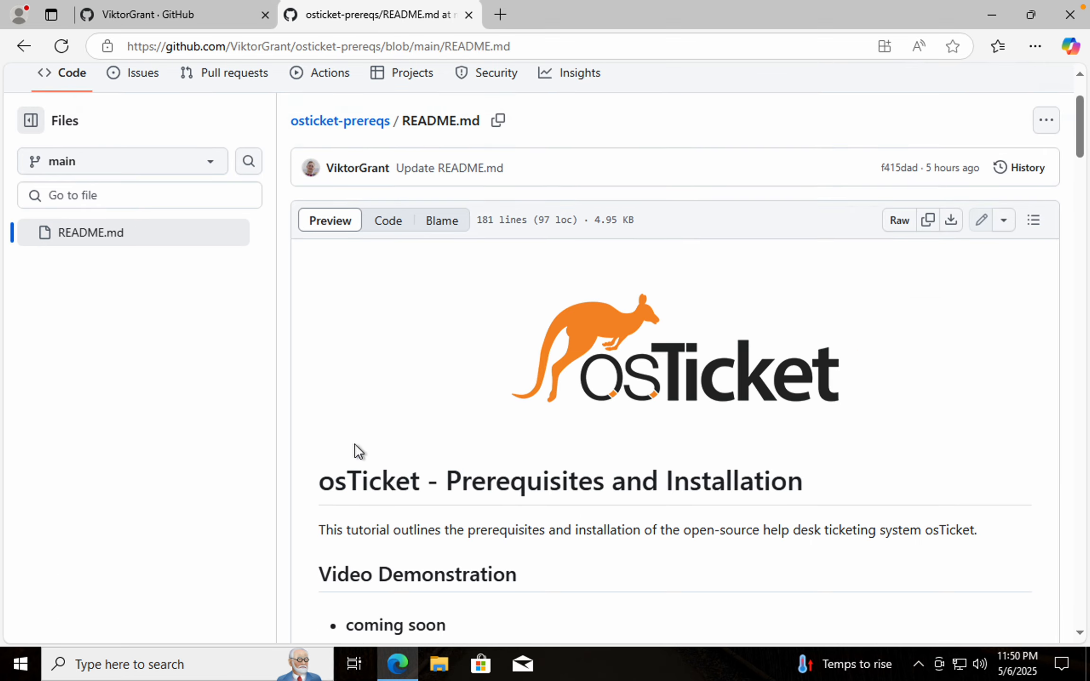
scroll(356, 444, "down", 6)
scroll(567, 336, "up", 20)
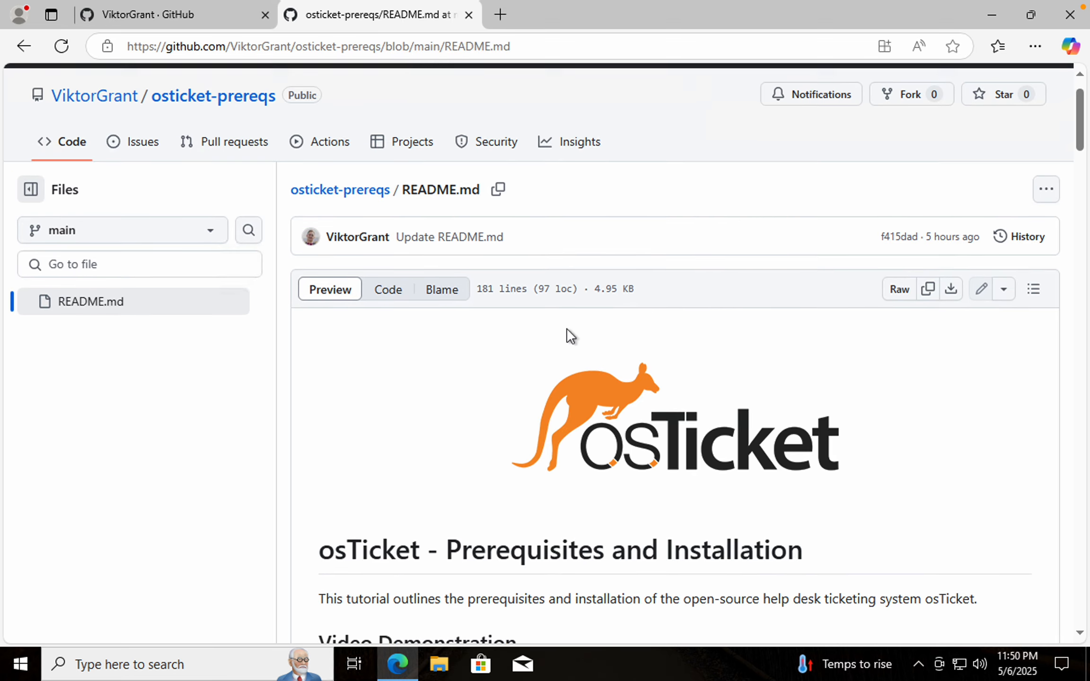
scroll(640, 492, "down", 2)
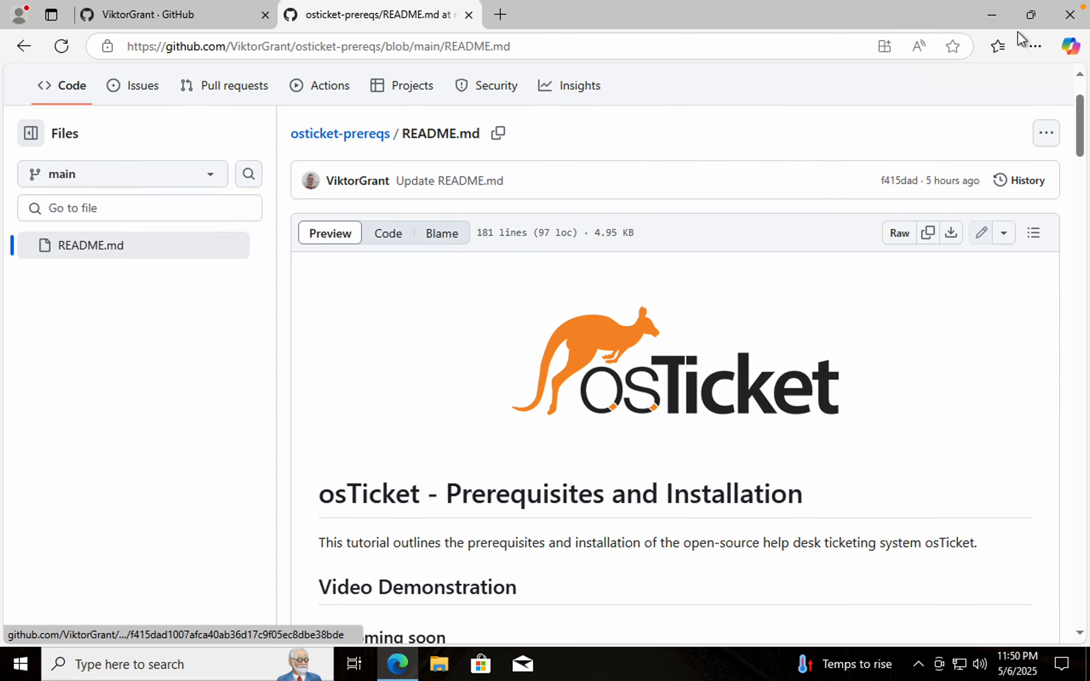
Snap the browser back to the left half of the screen and close the first GitHub tab
left_click(1030, 14)
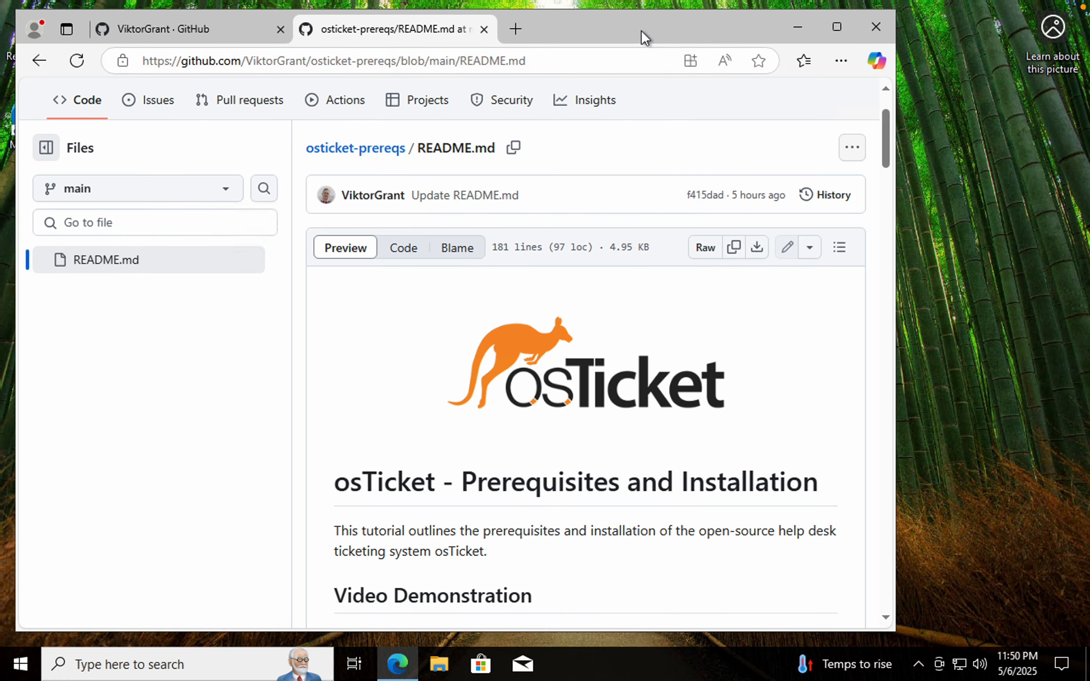
key("super+Left")
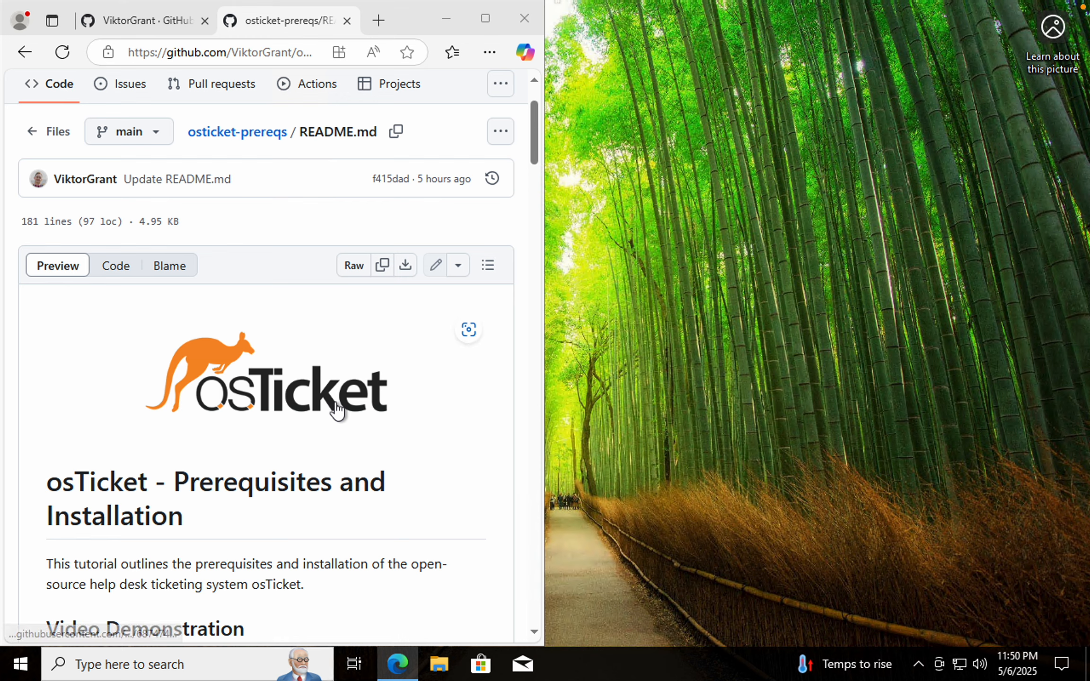
scroll(284, 284, "down", 1)
left_click(204, 20)
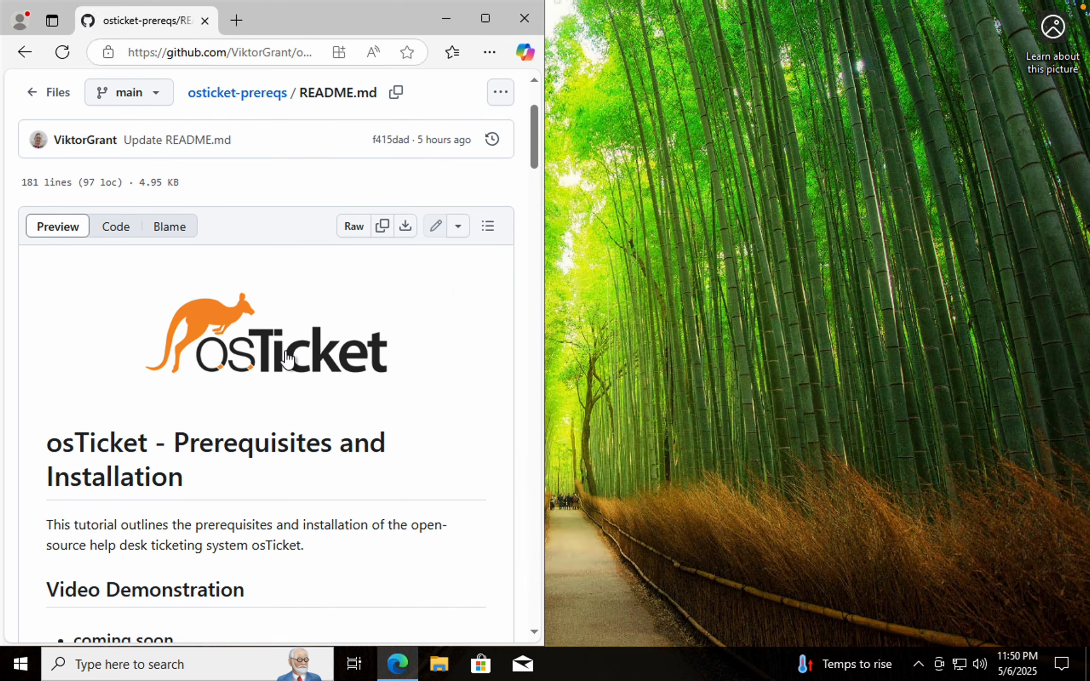
Follow the Step 1 Google Drive link and download osTicket-Installation-Files.zip anyway
scroll(287, 359, "down", 10)
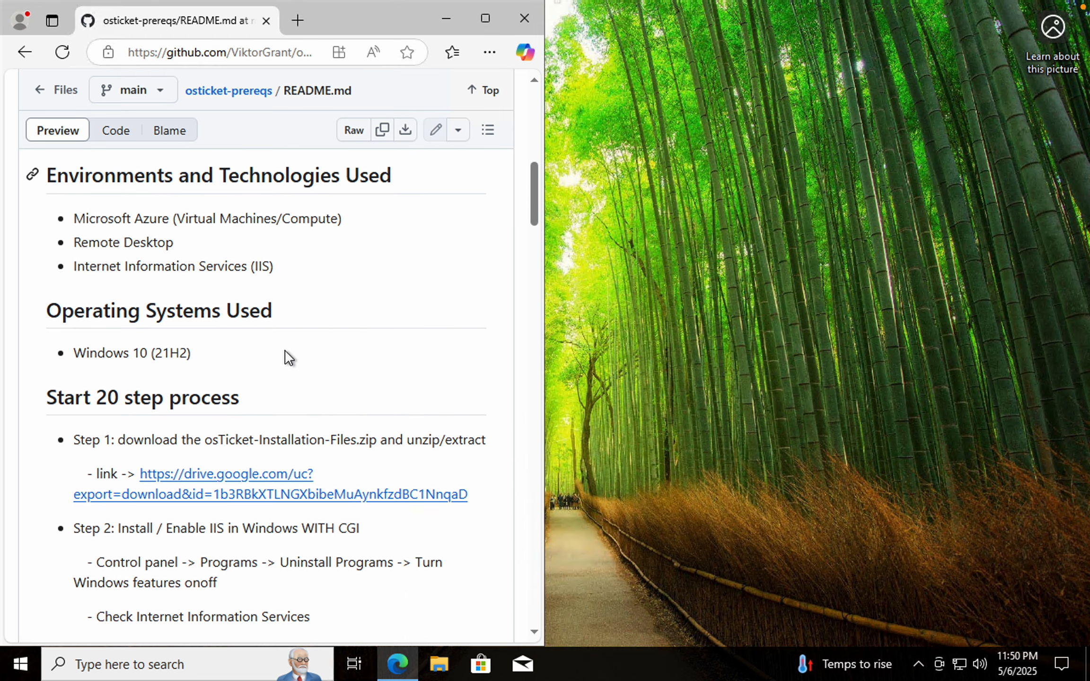
scroll(287, 358, "down", 5)
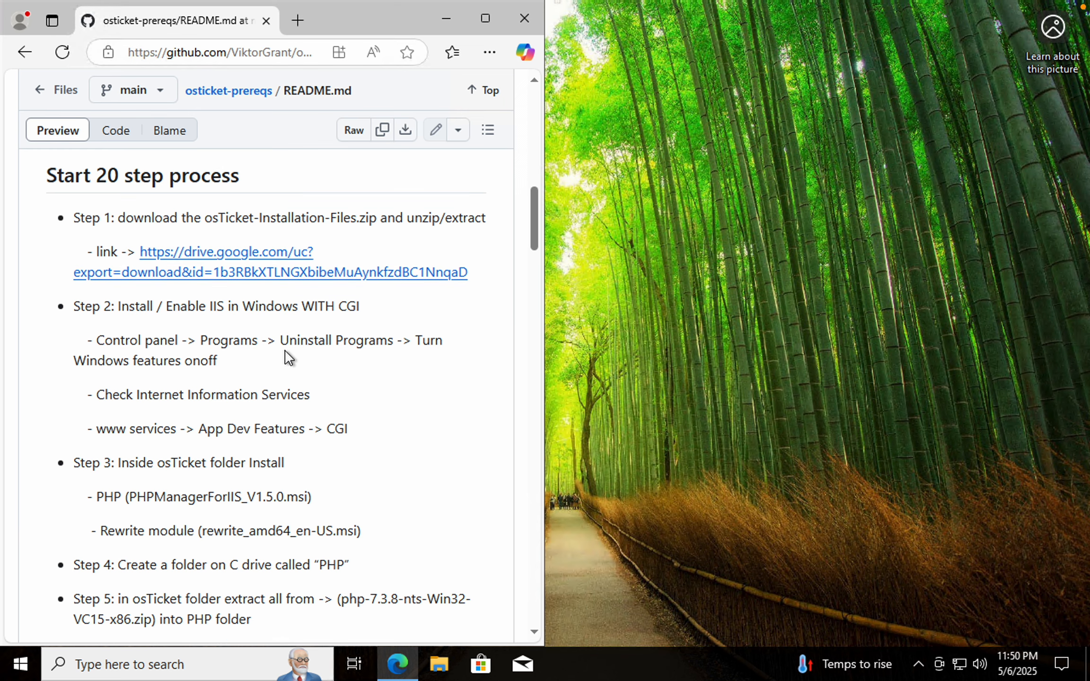
left_click(206, 262)
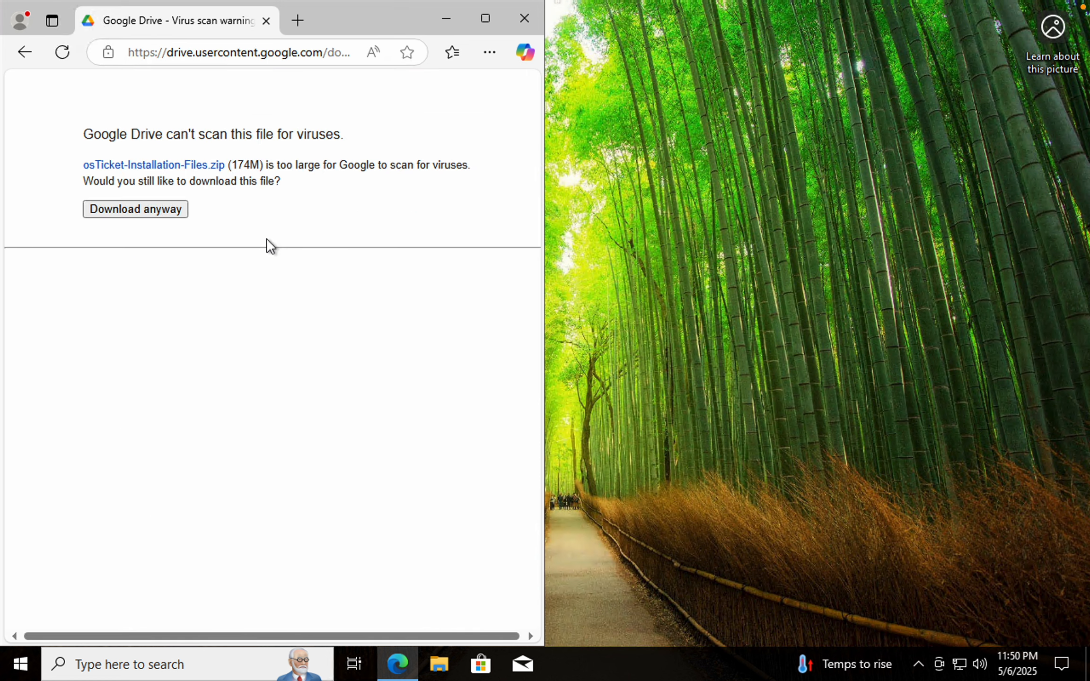
left_click(154, 211)
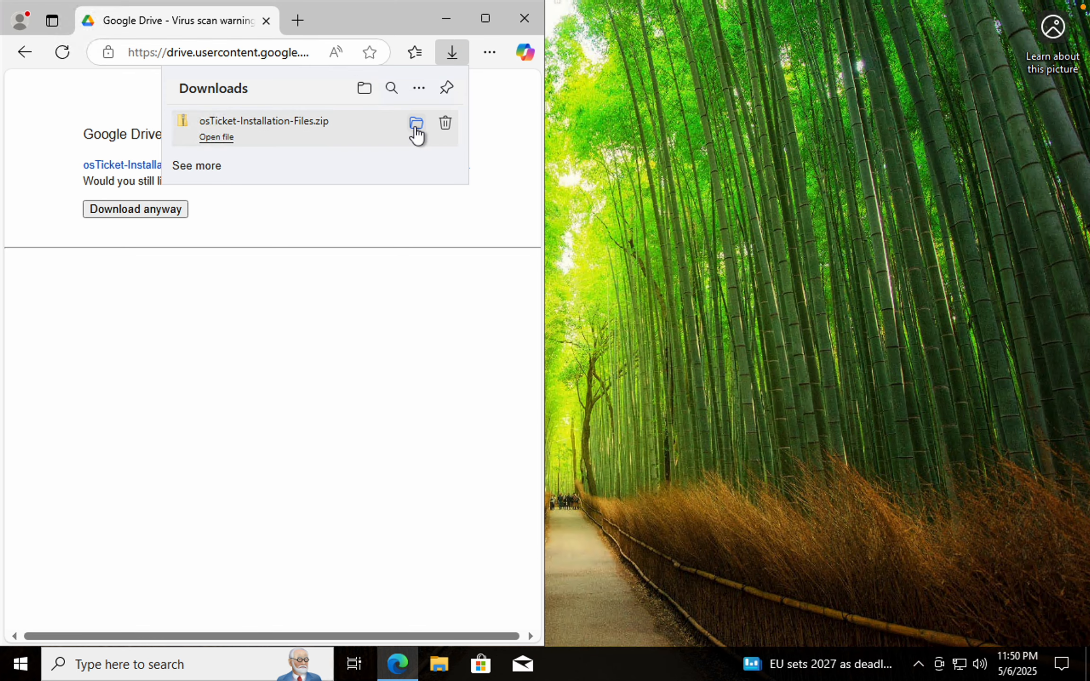
Open the Downloads folder and move osTicket-Installation-Files.zip onto the desktop
left_click(416, 124)
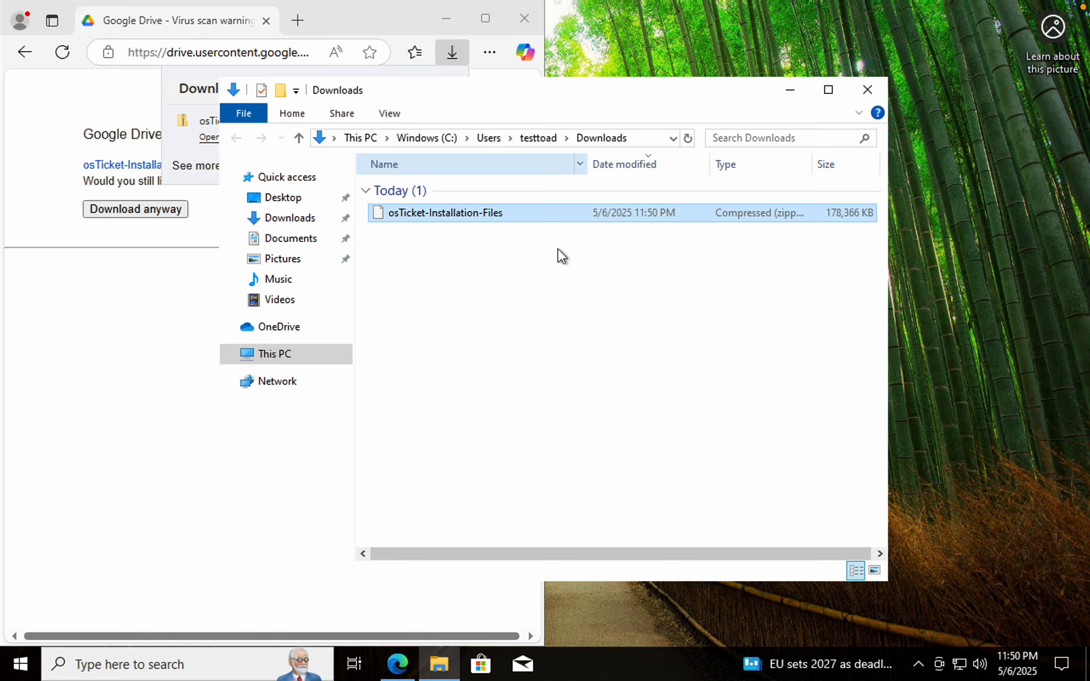
left_click_drag(378, 215, 976, 63)
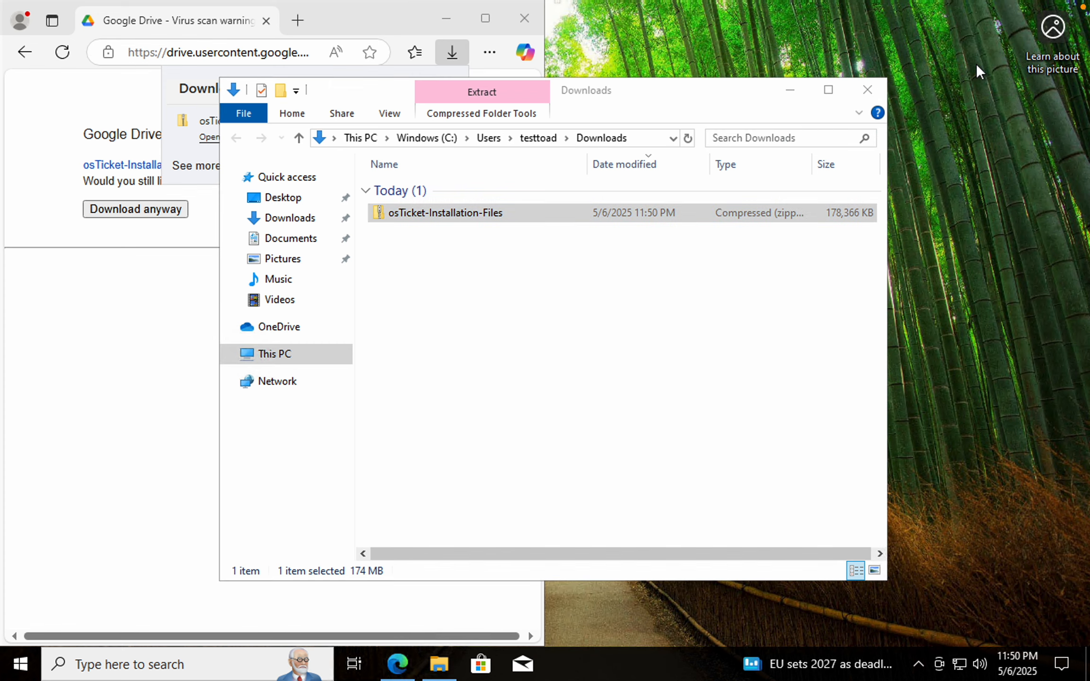
left_click(866, 90)
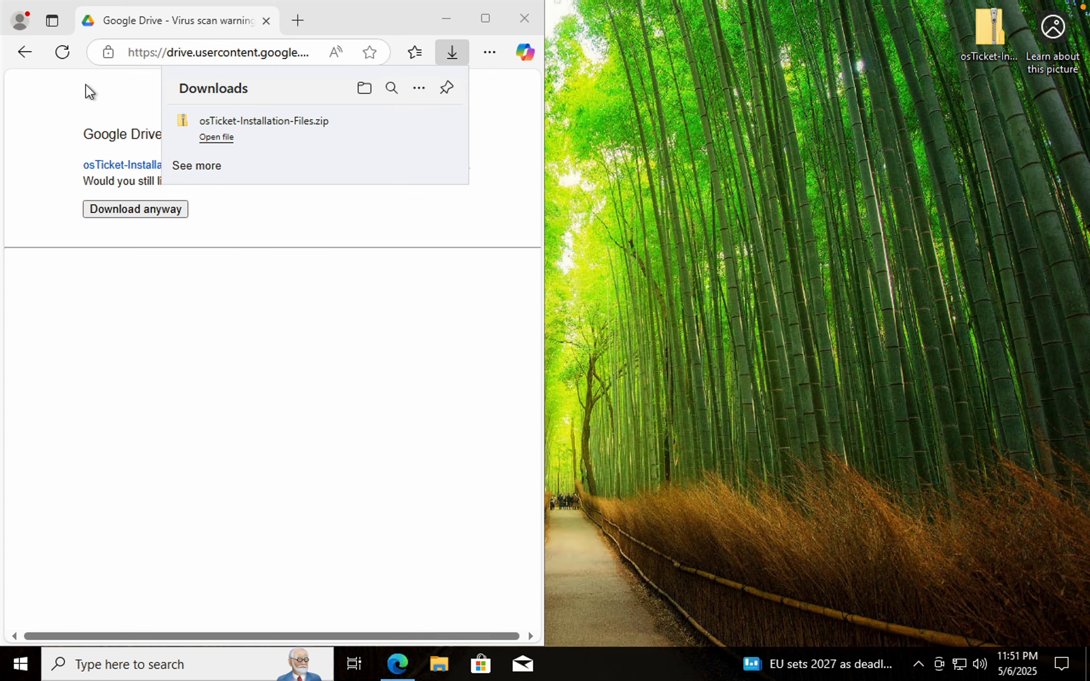
Return to the README and highlight the unzip/extract instruction in Step 1
left_click(29, 46)
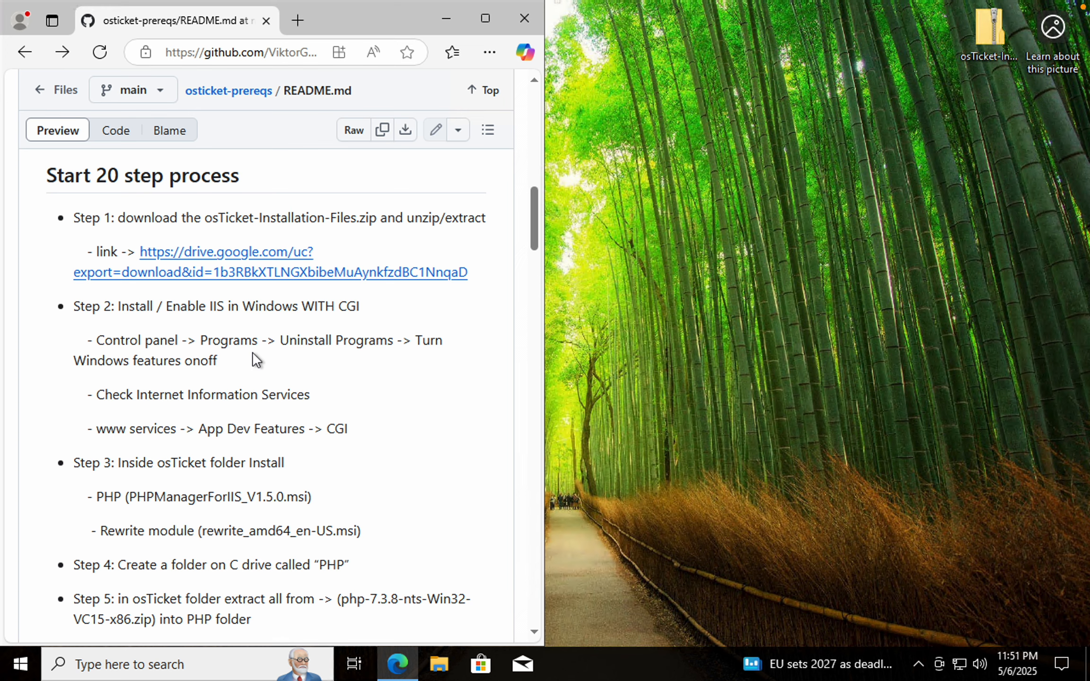
scroll(252, 351, "down", 2)
scroll(251, 351, "up", 1)
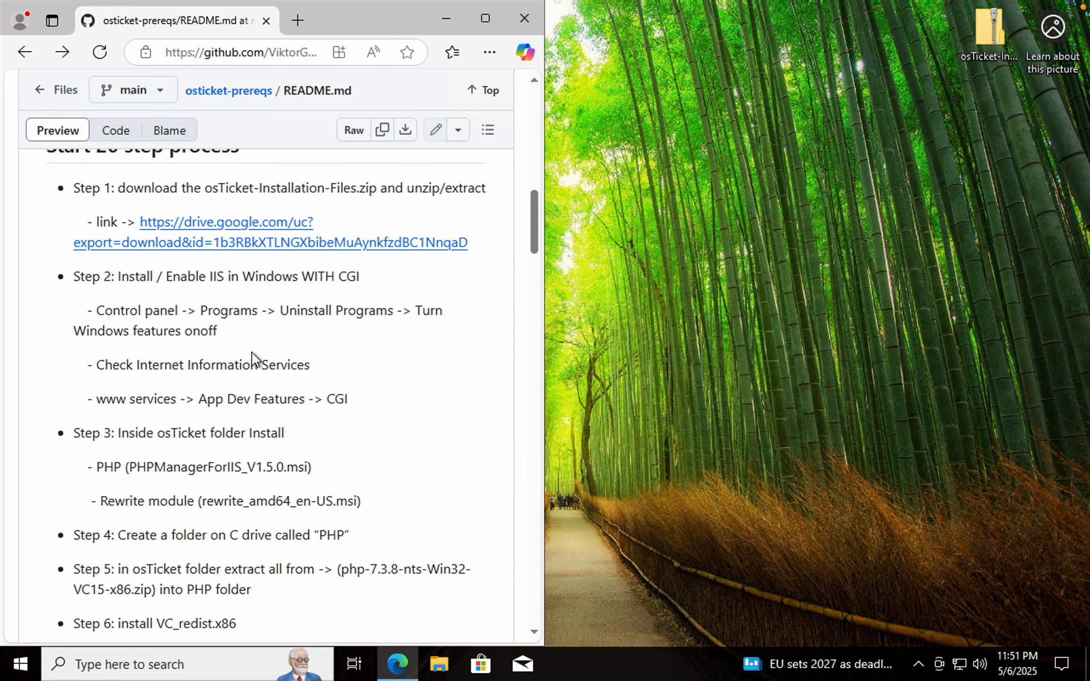
left_click_drag(407, 188, 481, 189)
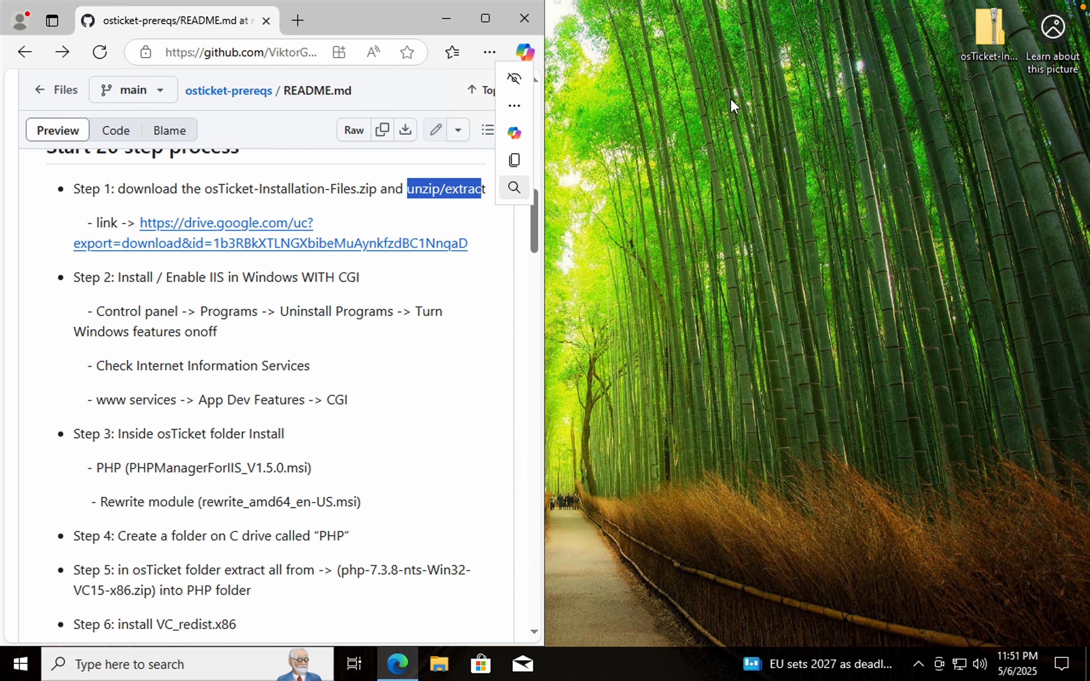
Open the zip file on the desktop to view its contents, then close it
double_click(982, 37)
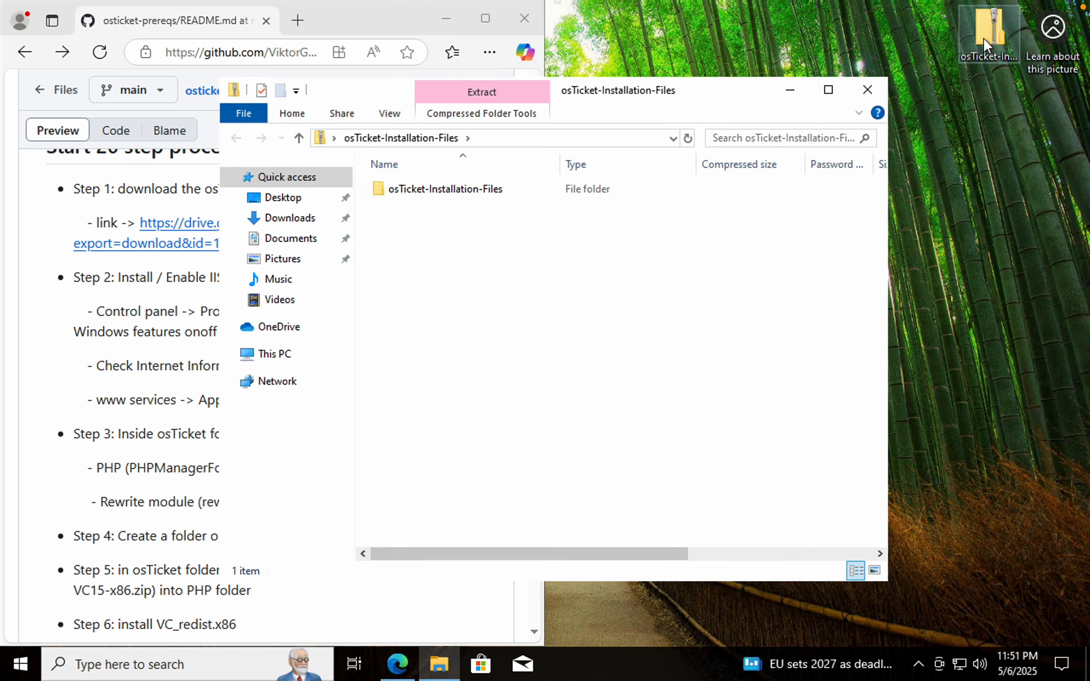
left_click(867, 90)
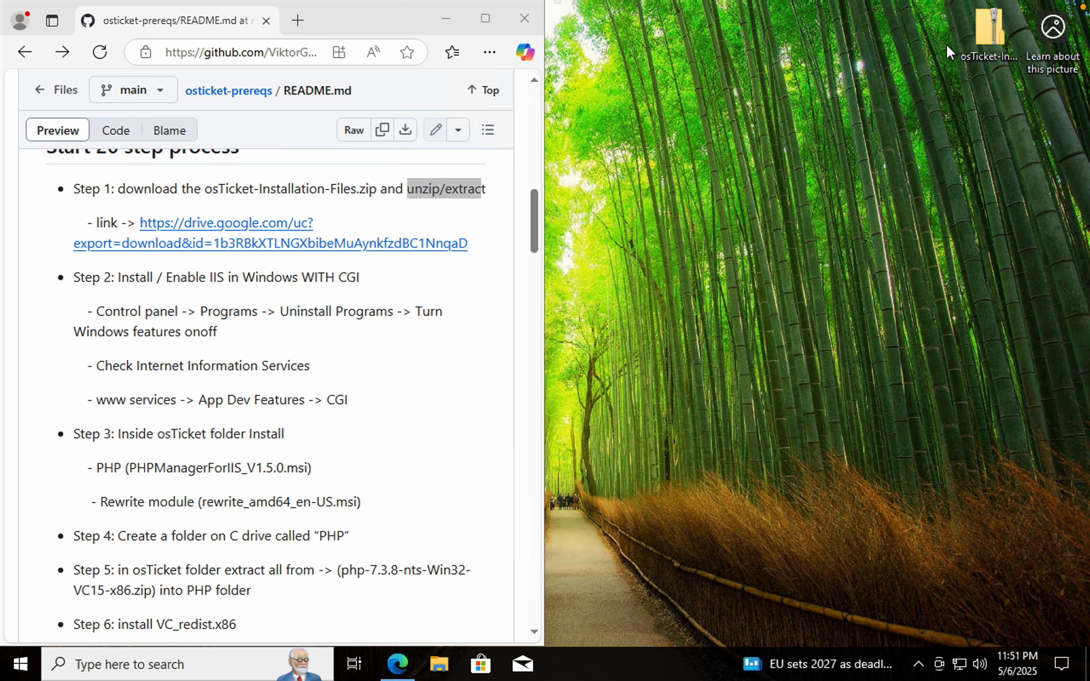
Extract osTicket-Installation-Files.zip into an osTicket-Installation-Files folder on the desktop and close the opened folder window
right_click(979, 39)
left_click(920, 75)
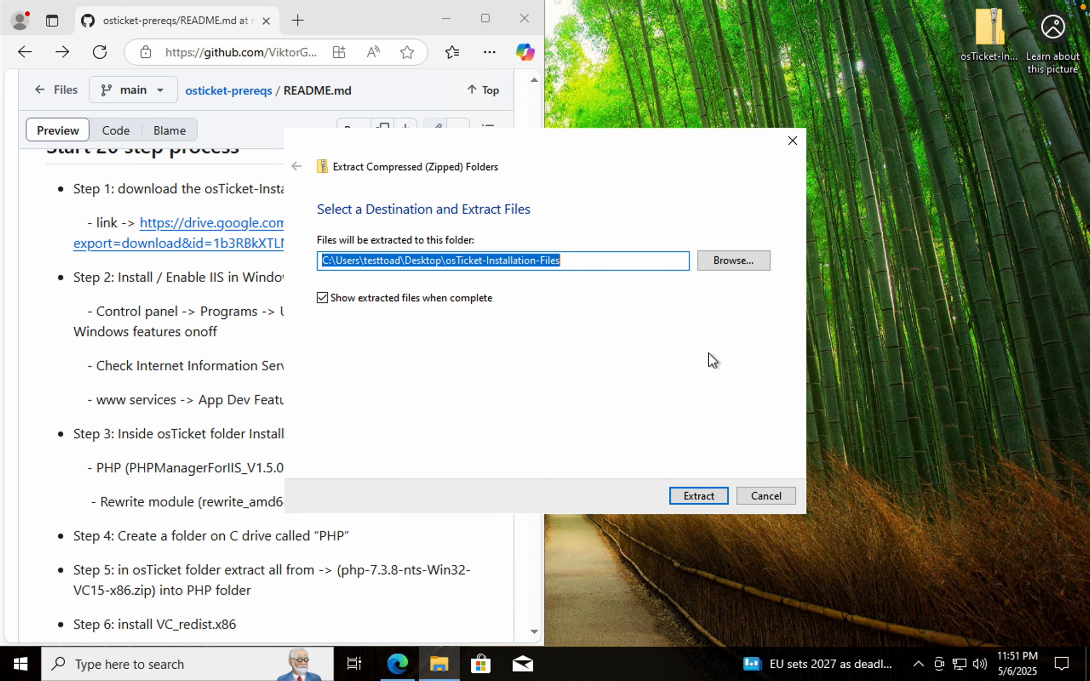
left_click(683, 497)
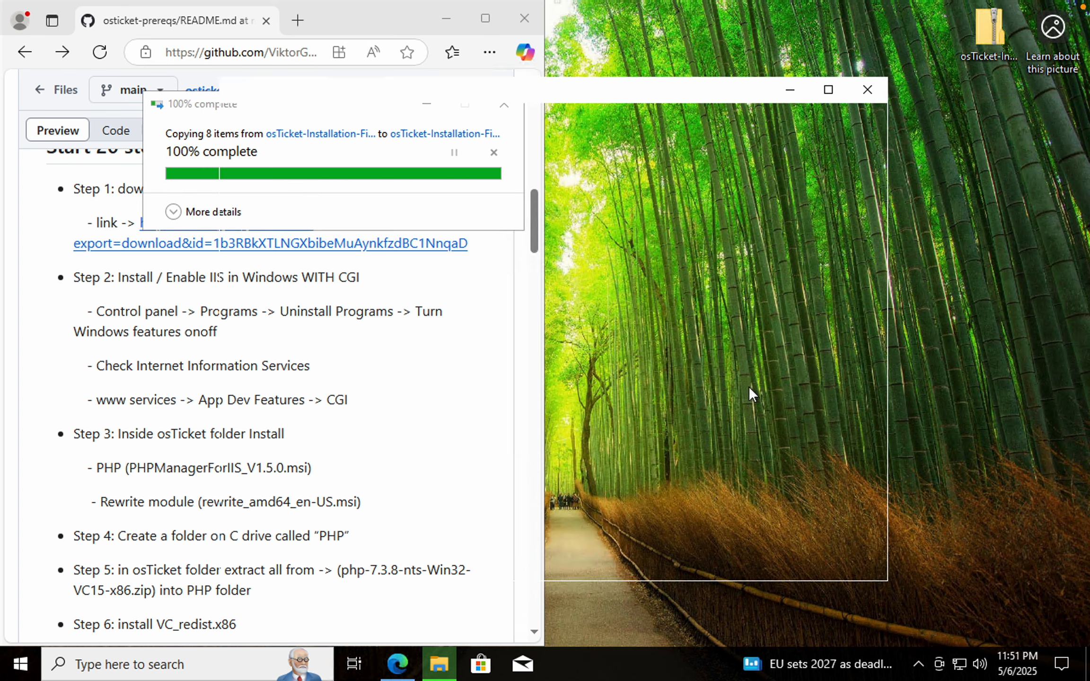
left_click_drag(377, 188, 915, 23)
left_click(867, 90)
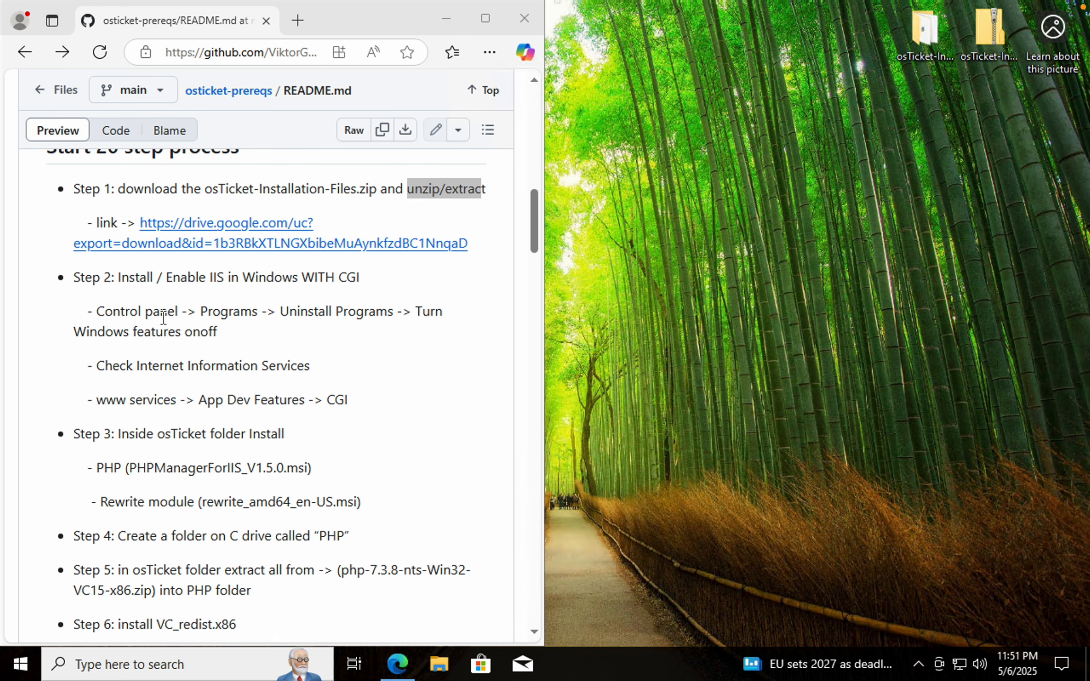
Scroll through the README's remaining steps and narrow the browser window to leave room beside it
scroll(163, 317, "down", 1)
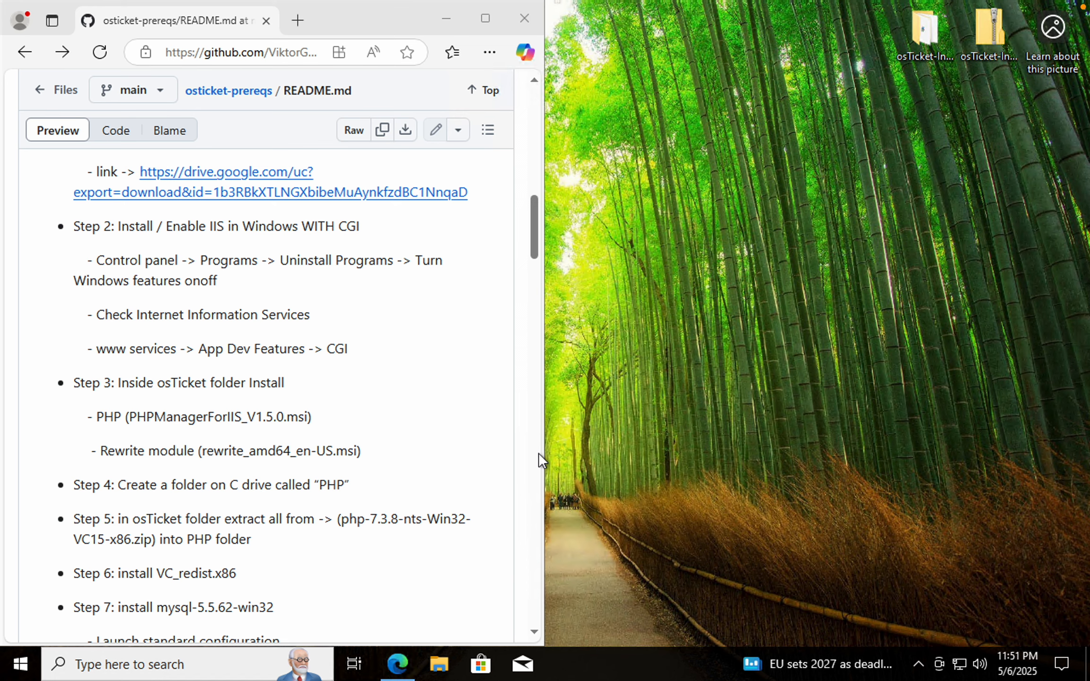
scroll(544, 452, "down", 5)
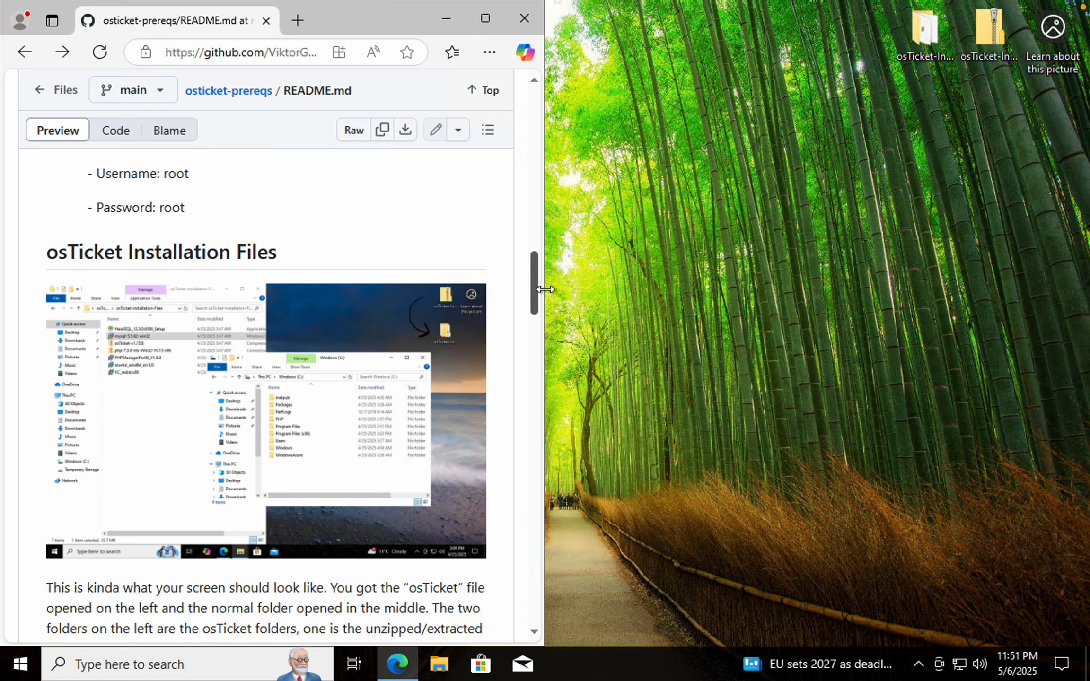
left_click_drag(537, 290, 460, 256)
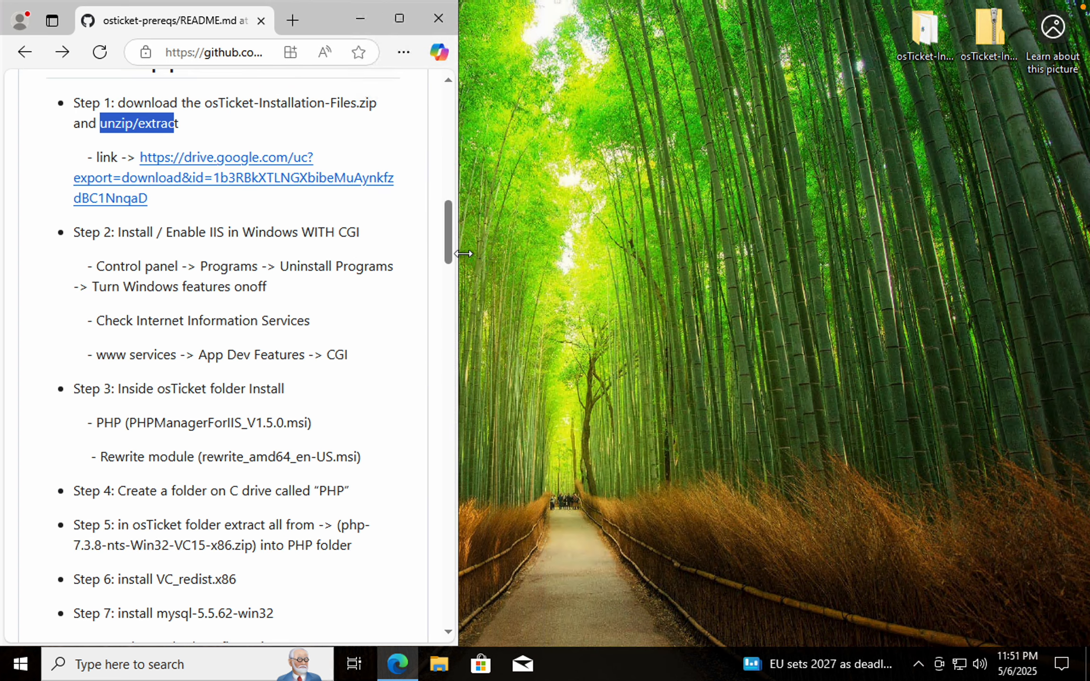
Open Control Panel, place it beside the browser, and go to Turn Windows features on or off via Uninstall a program
left_click(249, 665)
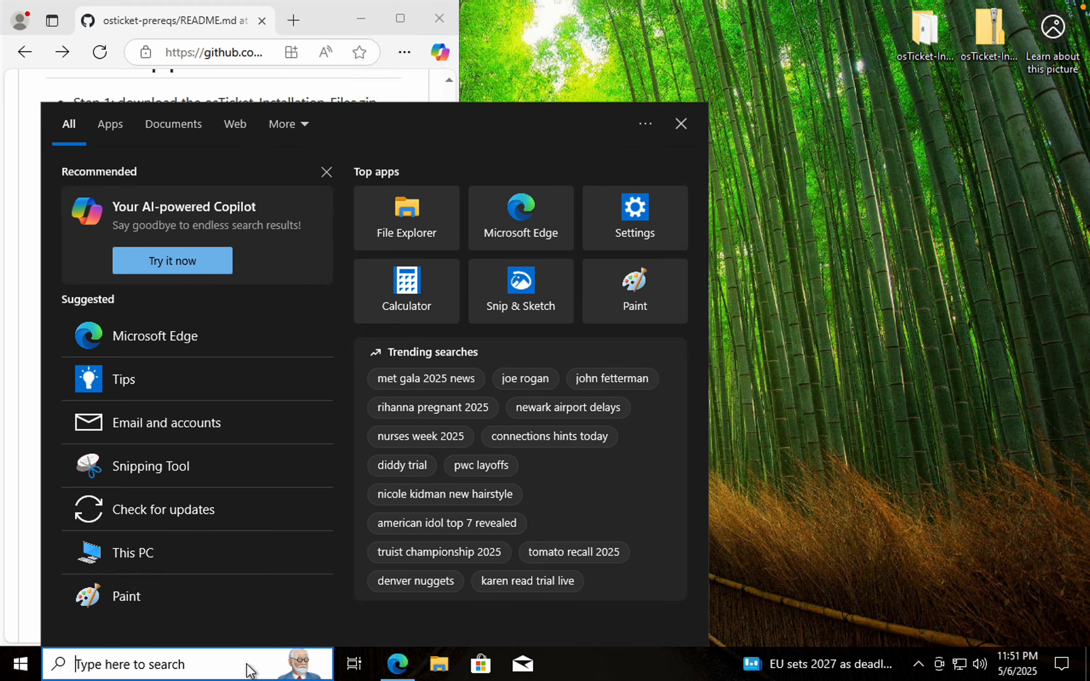
type("cont")
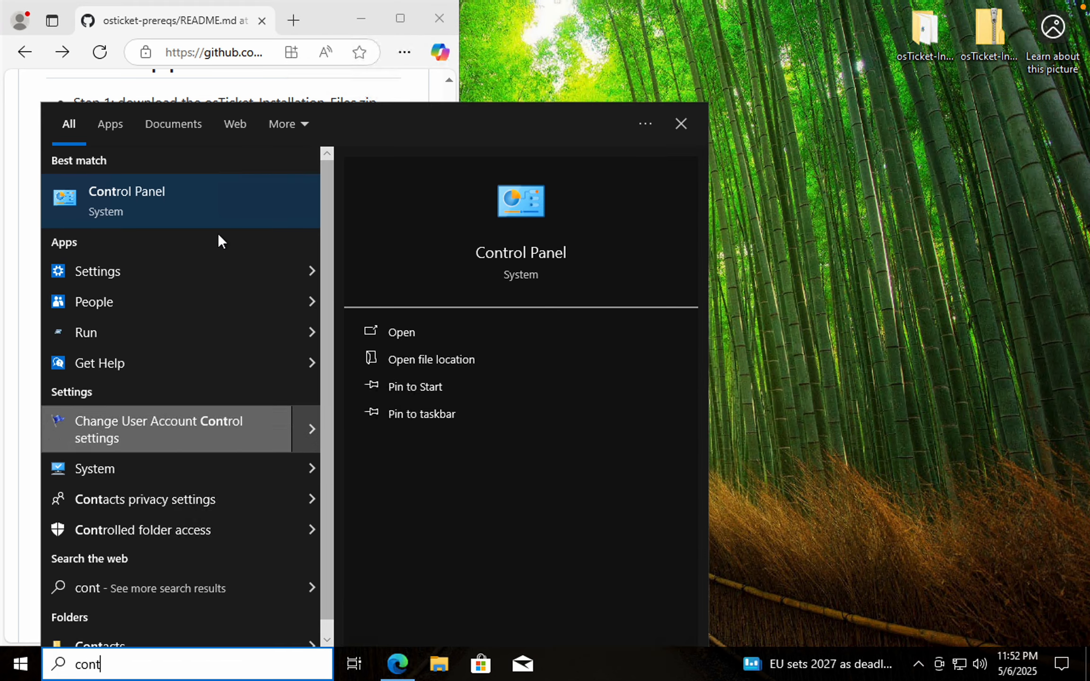
left_click(203, 212)
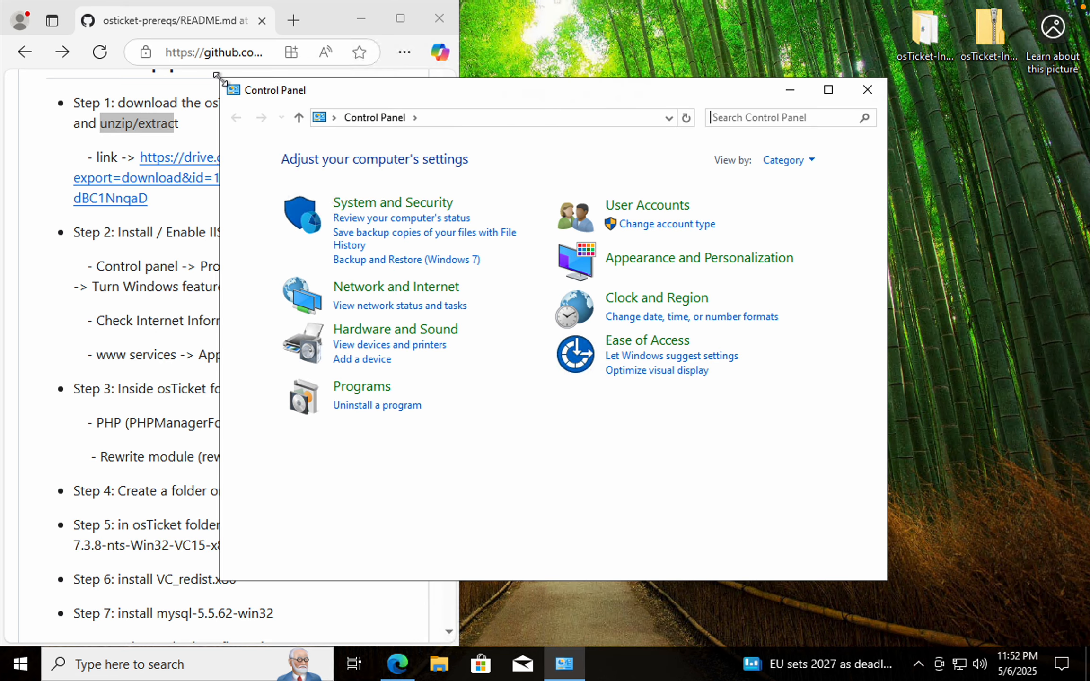
left_click_drag(217, 76, 315, 112)
left_click_drag(546, 126, 718, 127)
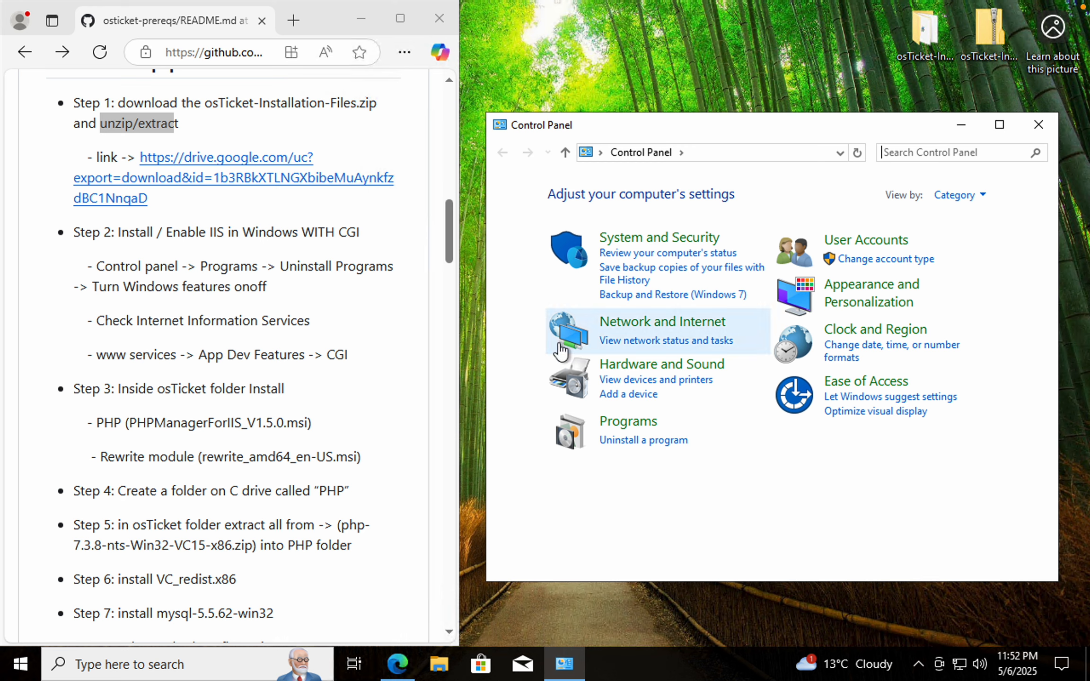
left_click(623, 440)
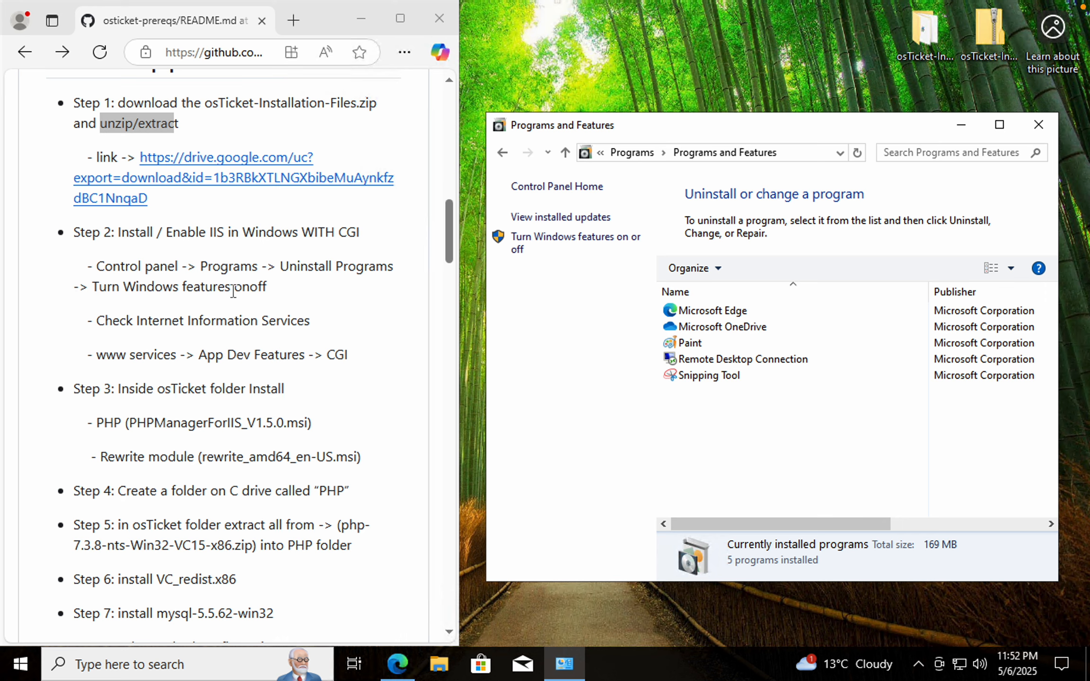
left_click(557, 237)
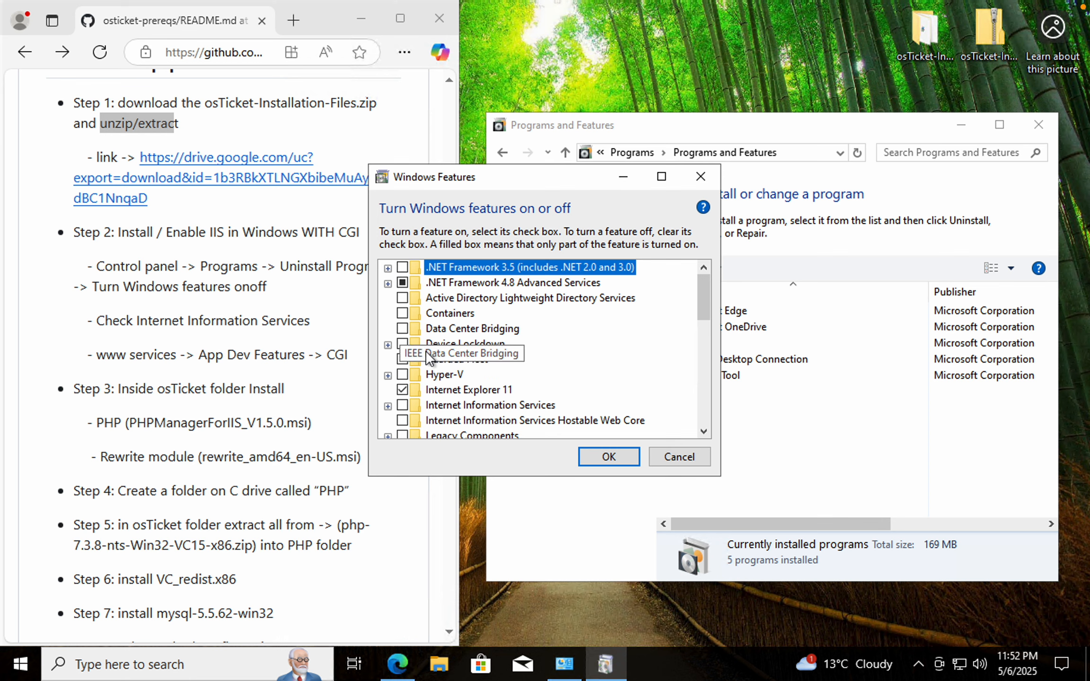
Enable Internet Information Services with CGI under World Wide Web Services > Application Development Features, apply, and close the dialog
left_click(403, 406)
left_click(387, 406)
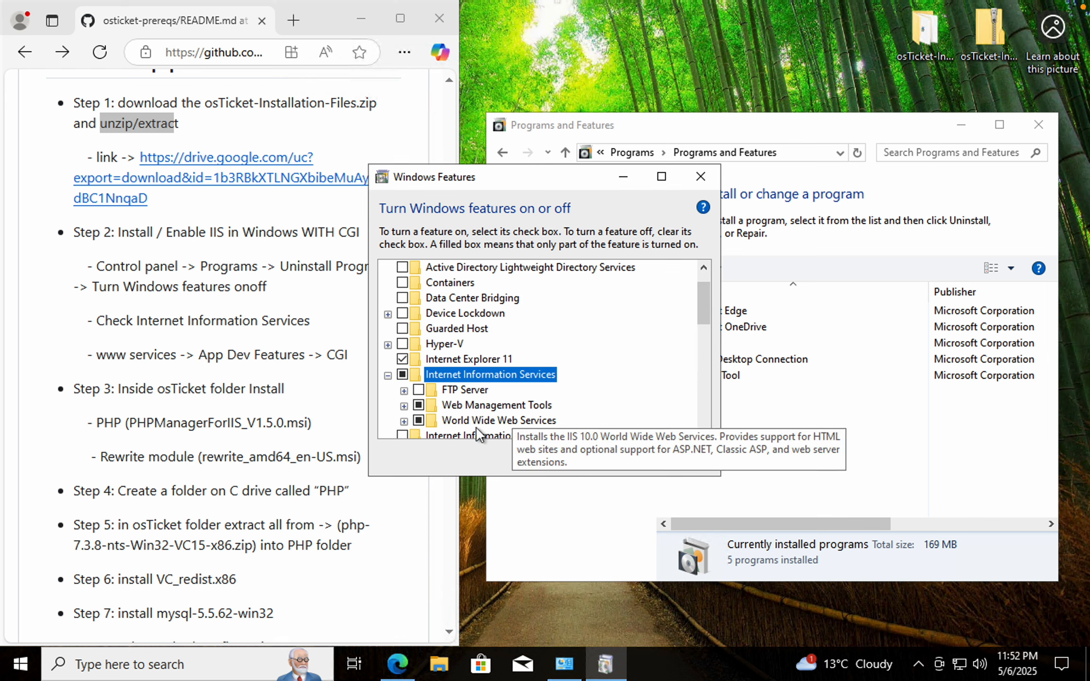
left_click(405, 421)
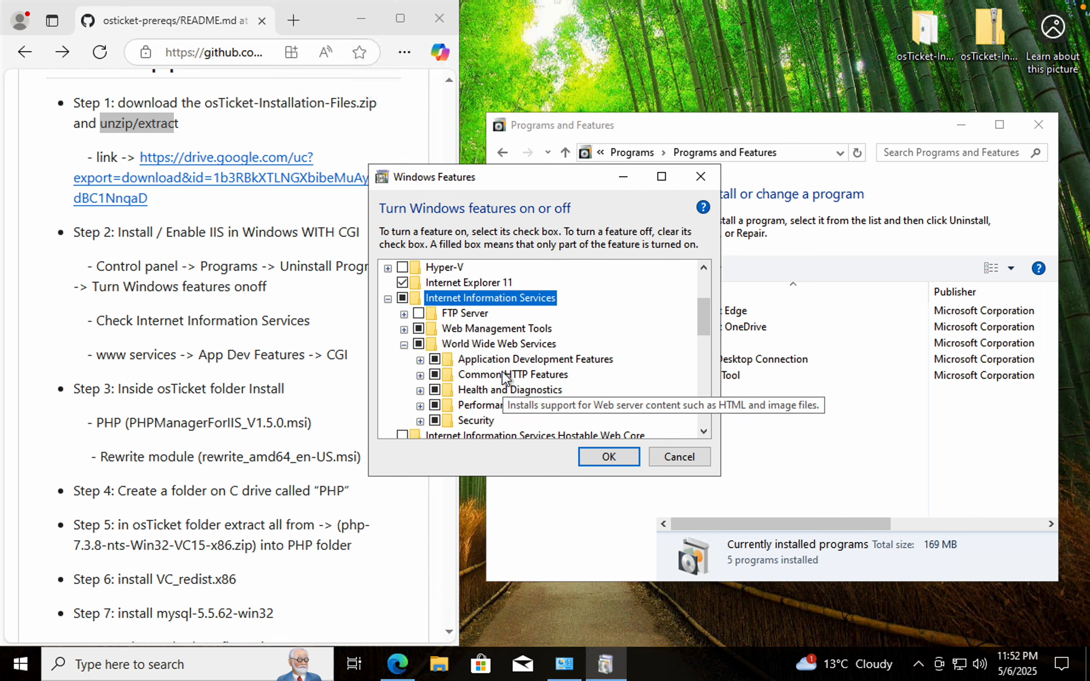
left_click(420, 361)
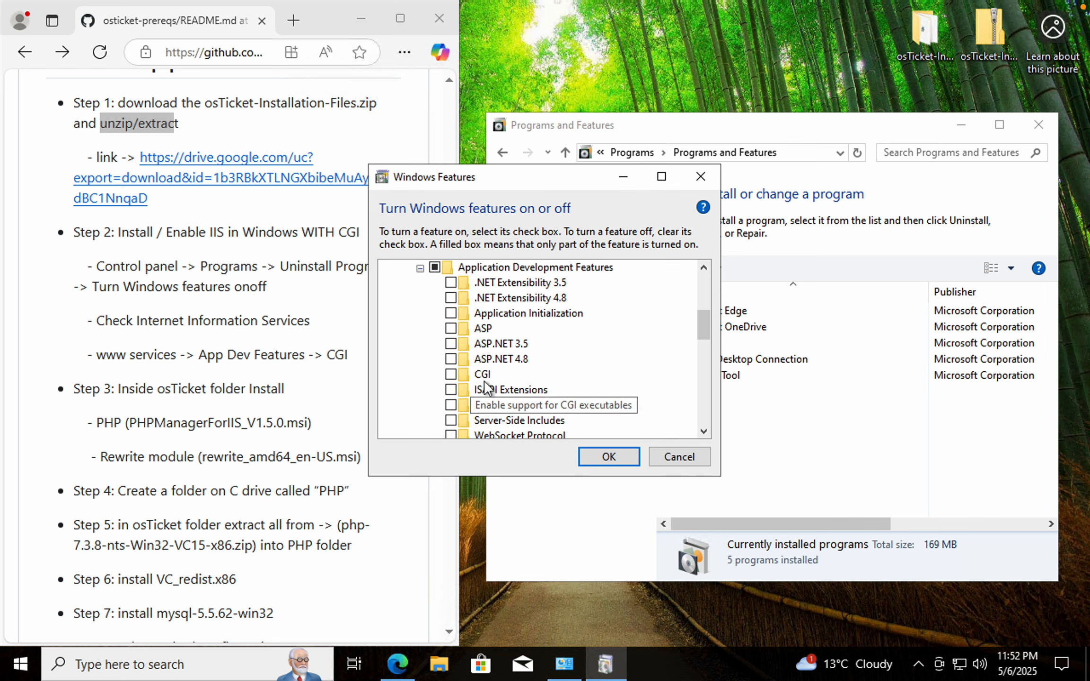
left_click(450, 375)
left_click(597, 457)
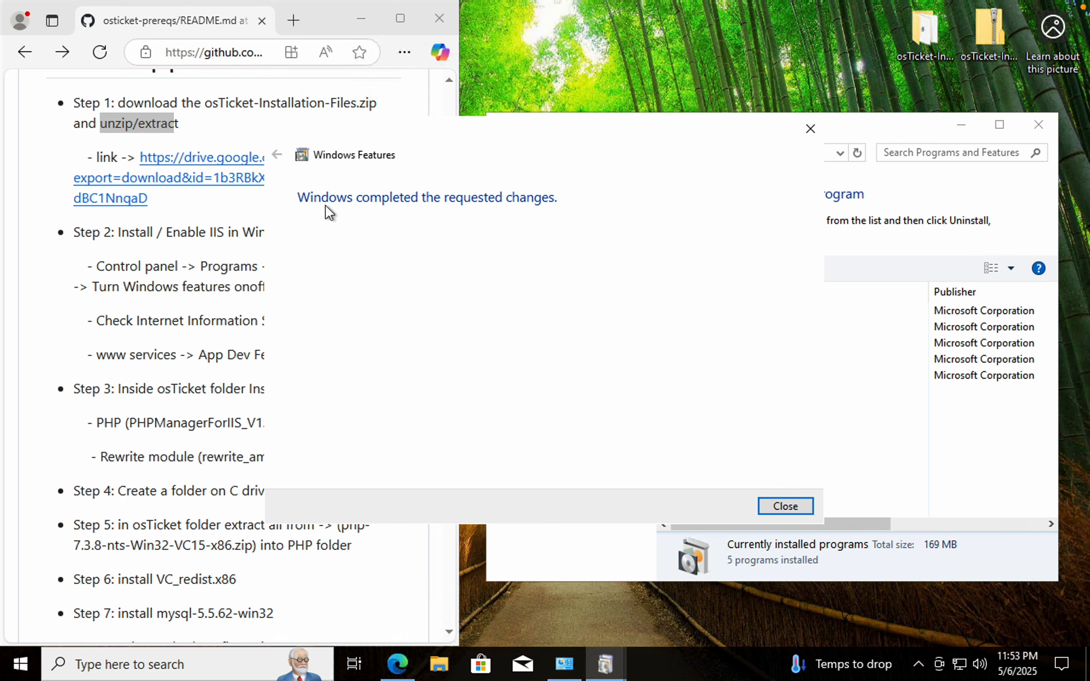
left_click(794, 506)
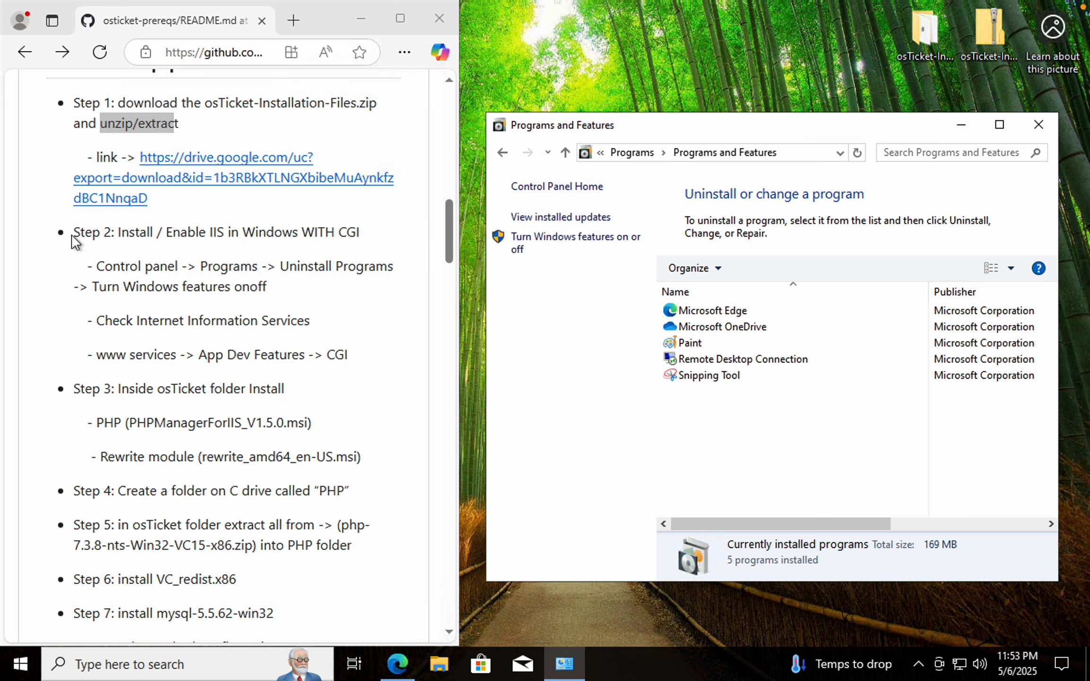
Highlight the Step 2 line in the README and scroll down to Step 3
left_click_drag(72, 236, 360, 234)
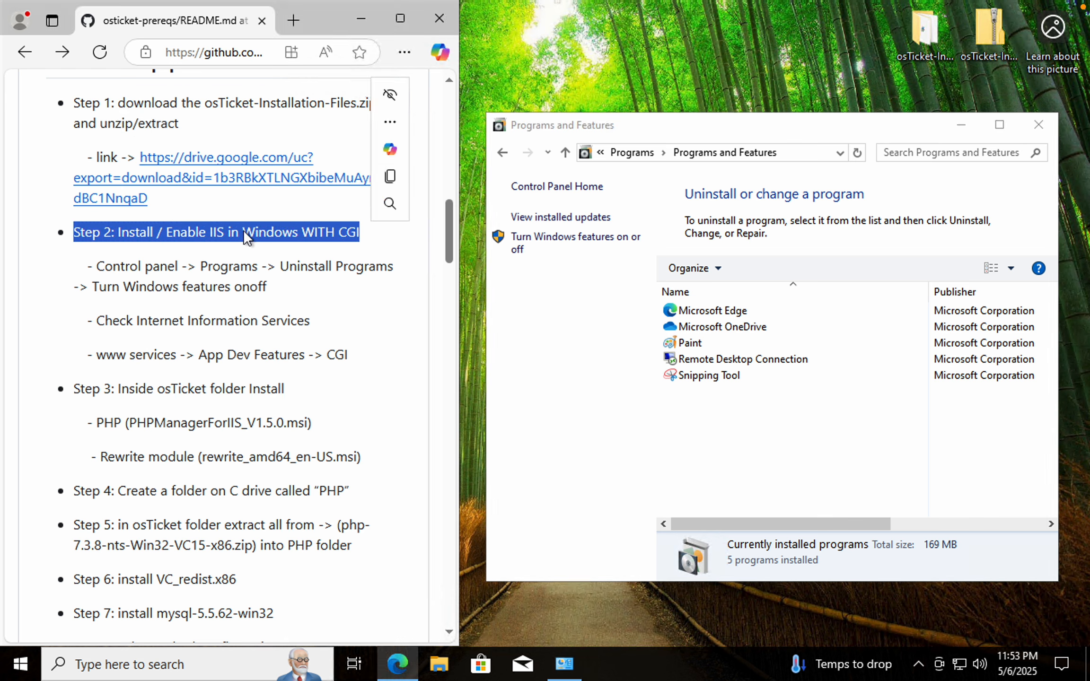
left_click(365, 240)
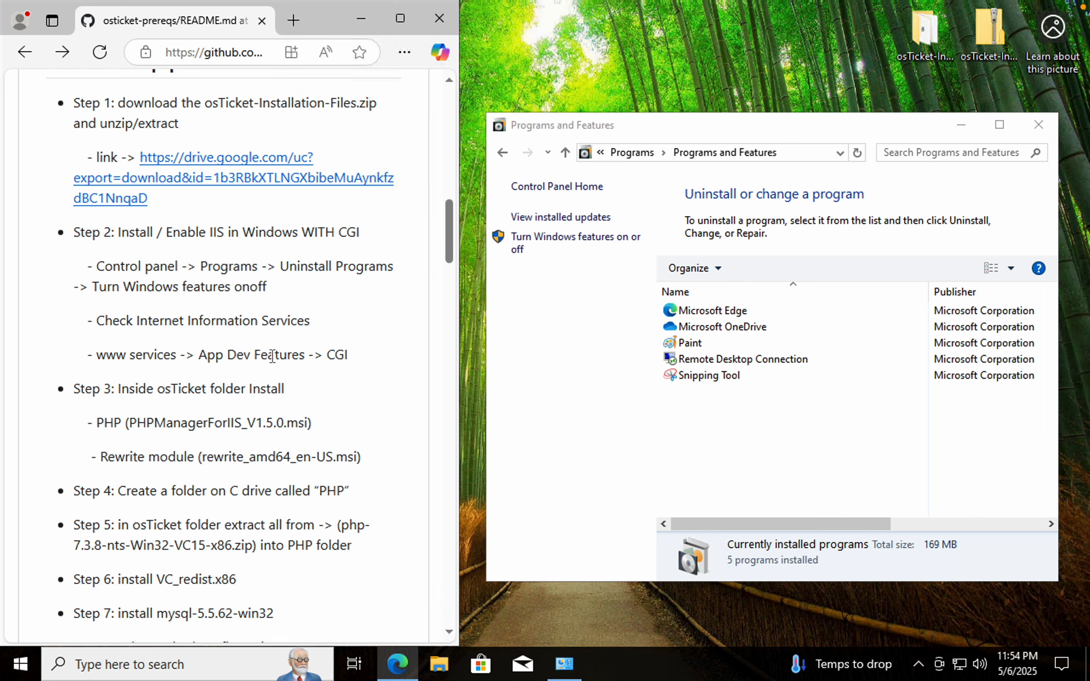
scroll(202, 400, "down", 3)
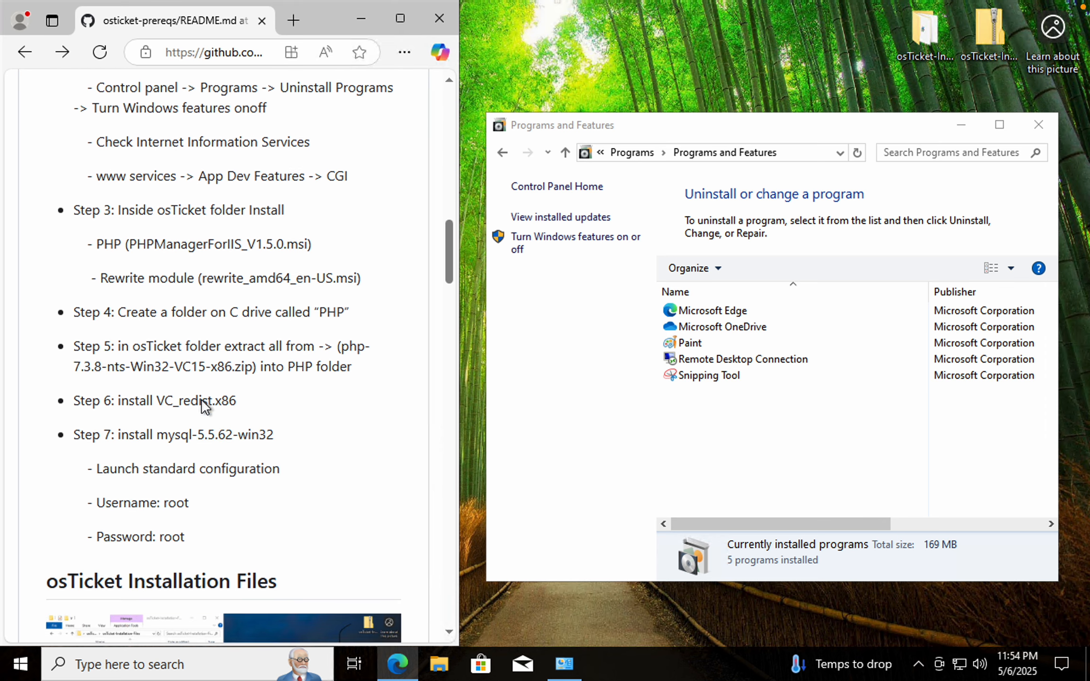
scroll(202, 400, "down", 2)
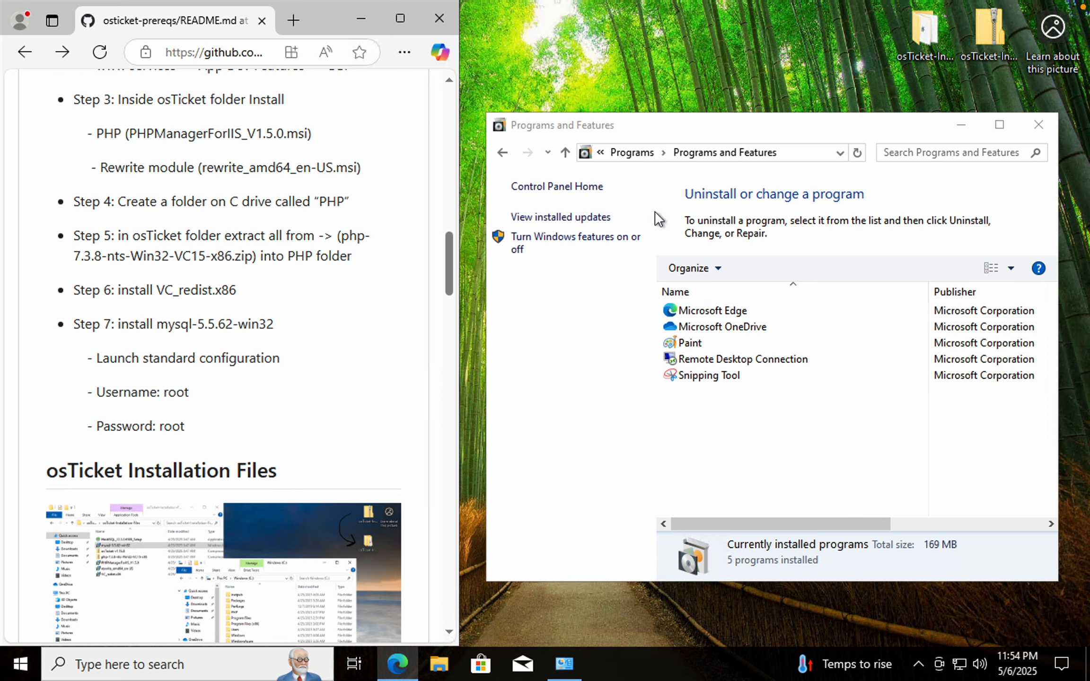
Close Programs and Features and open the extracted osTicket-Installation-Files folder beside the README
left_click(1038, 124)
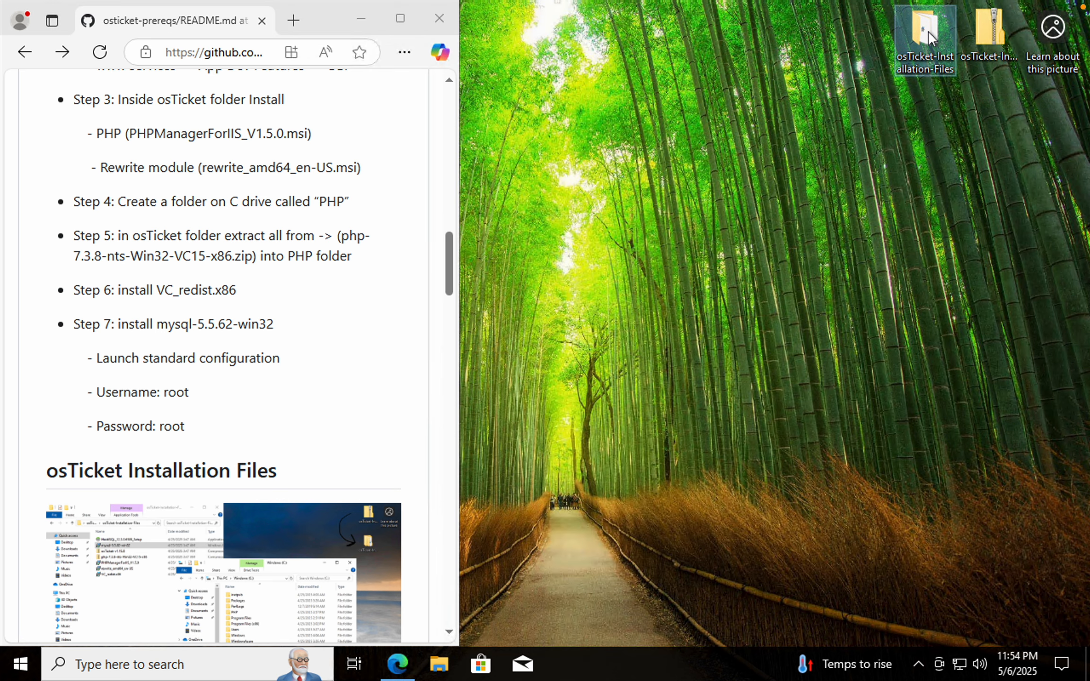
double_click(926, 30)
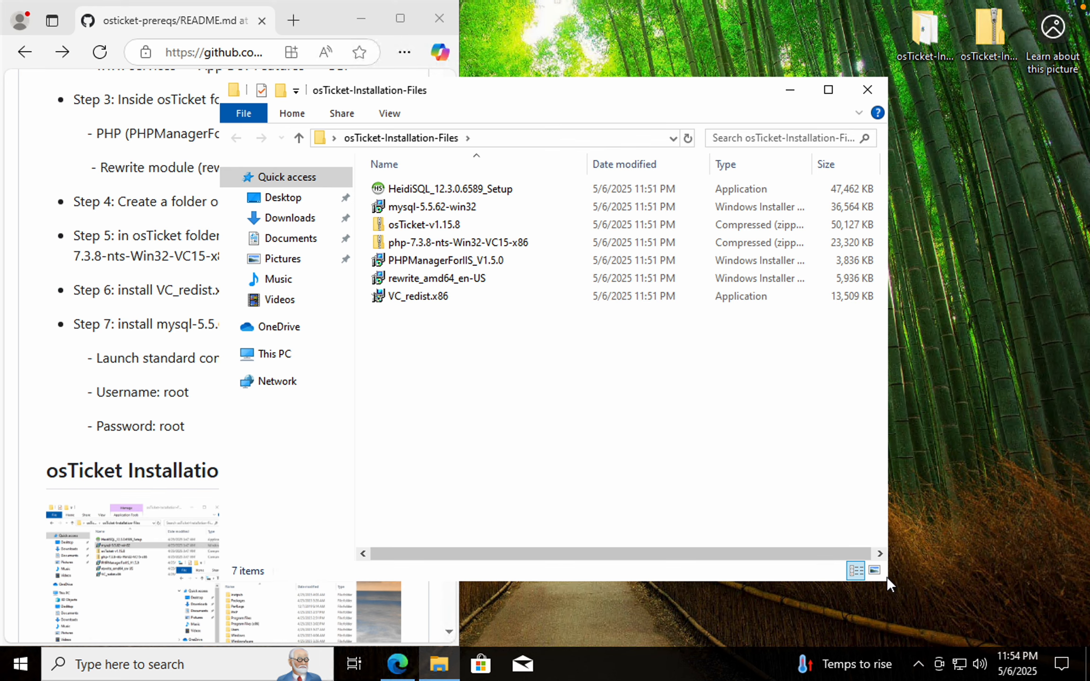
left_click_drag(887, 581, 787, 508)
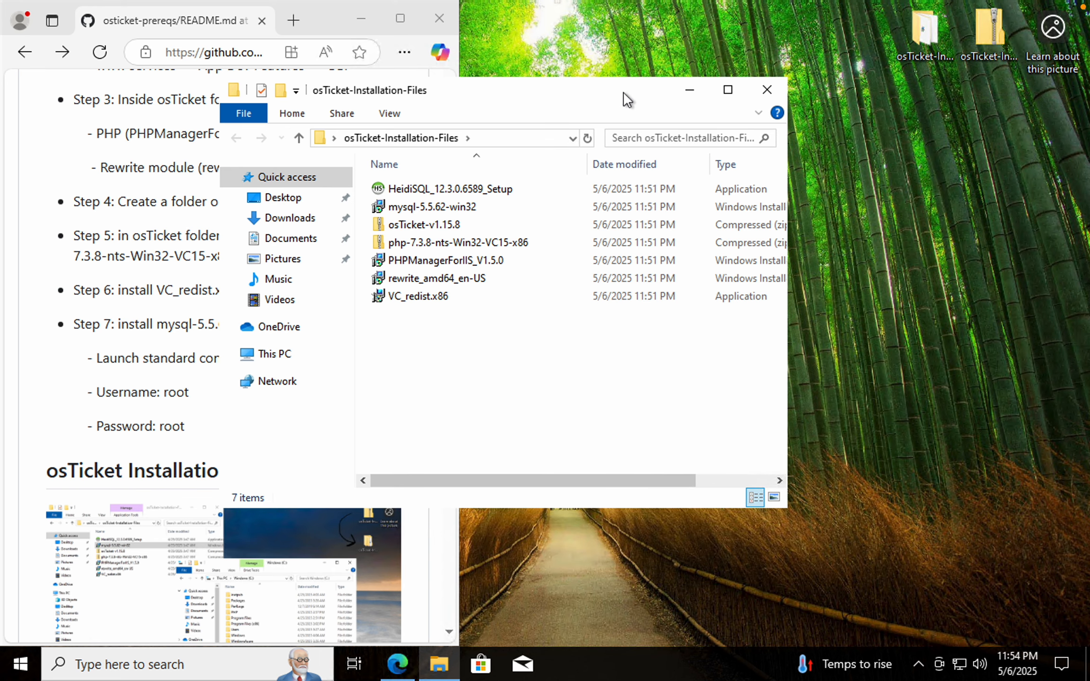
left_click_drag(623, 91, 874, 137)
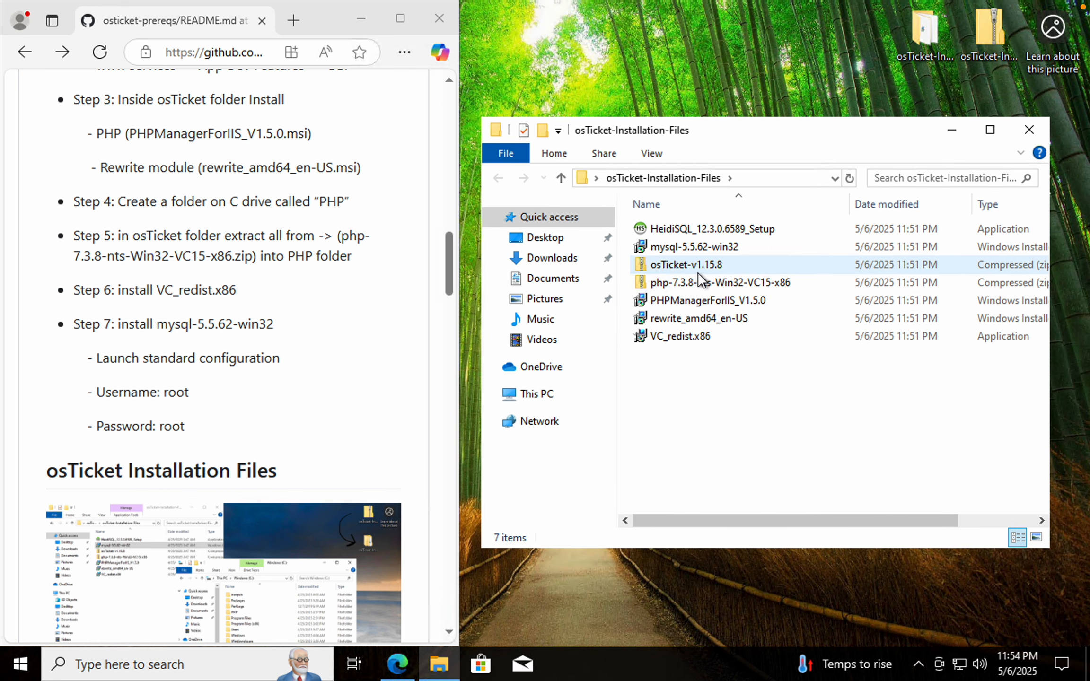
Install PHPManagerForIIS_V1.5.0, accepting the license agreement, and close the setup wizard
double_click(695, 300)
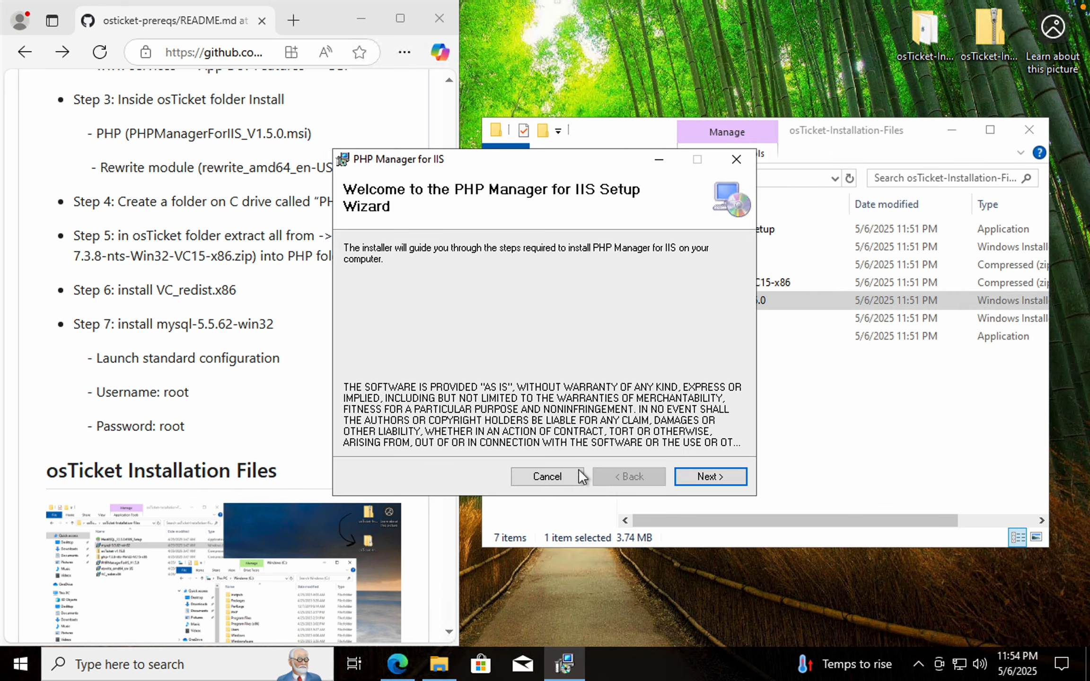
left_click(691, 476)
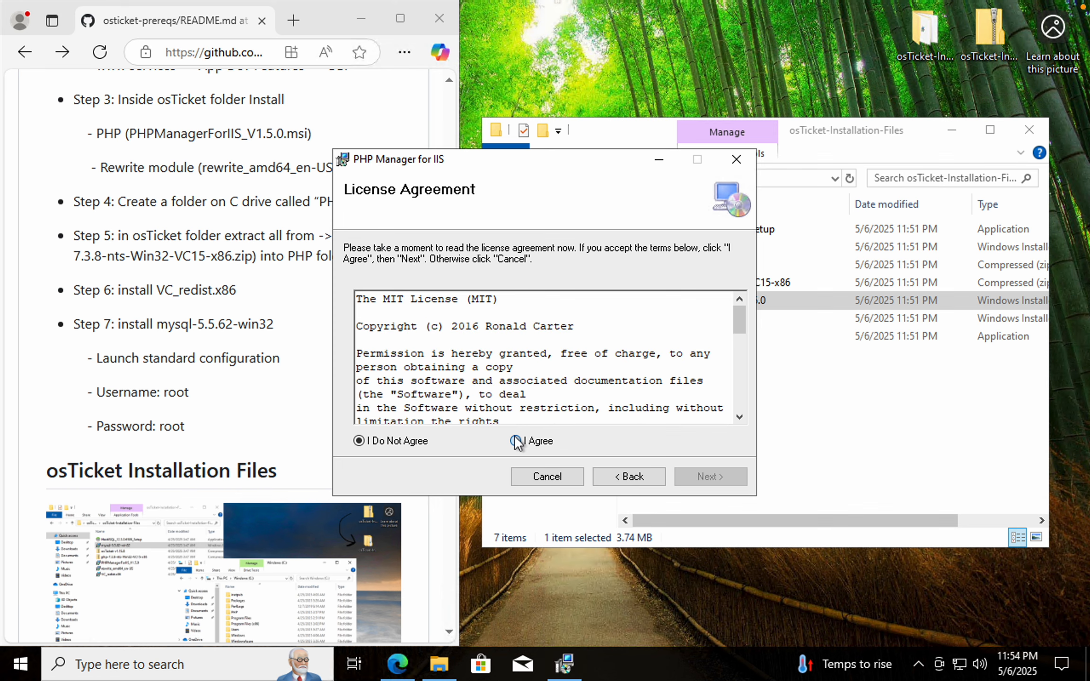
left_click(515, 440)
left_click(709, 478)
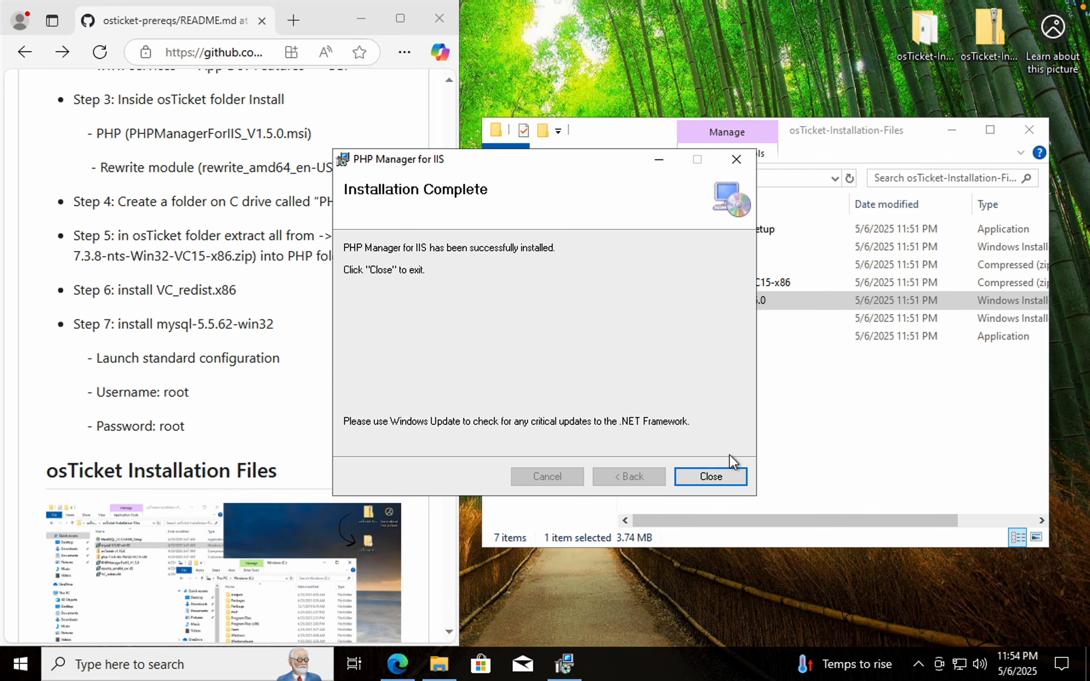
left_click(720, 474)
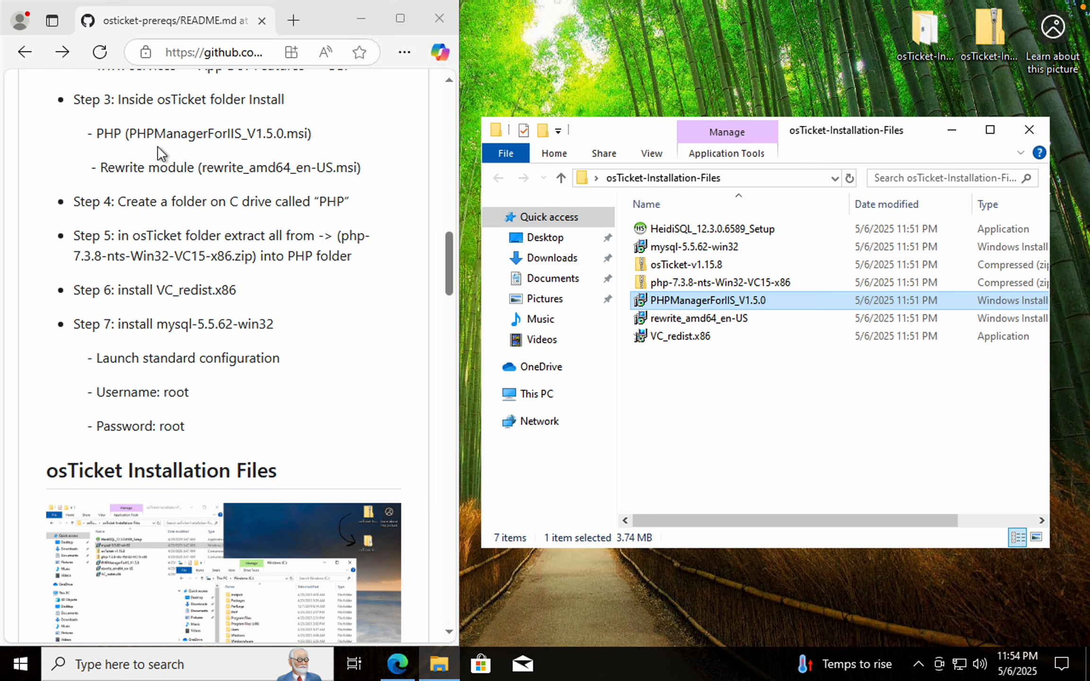
Highlight the PHP and Rewrite module lines of Step 3 in the README
left_click_drag(97, 135, 263, 140)
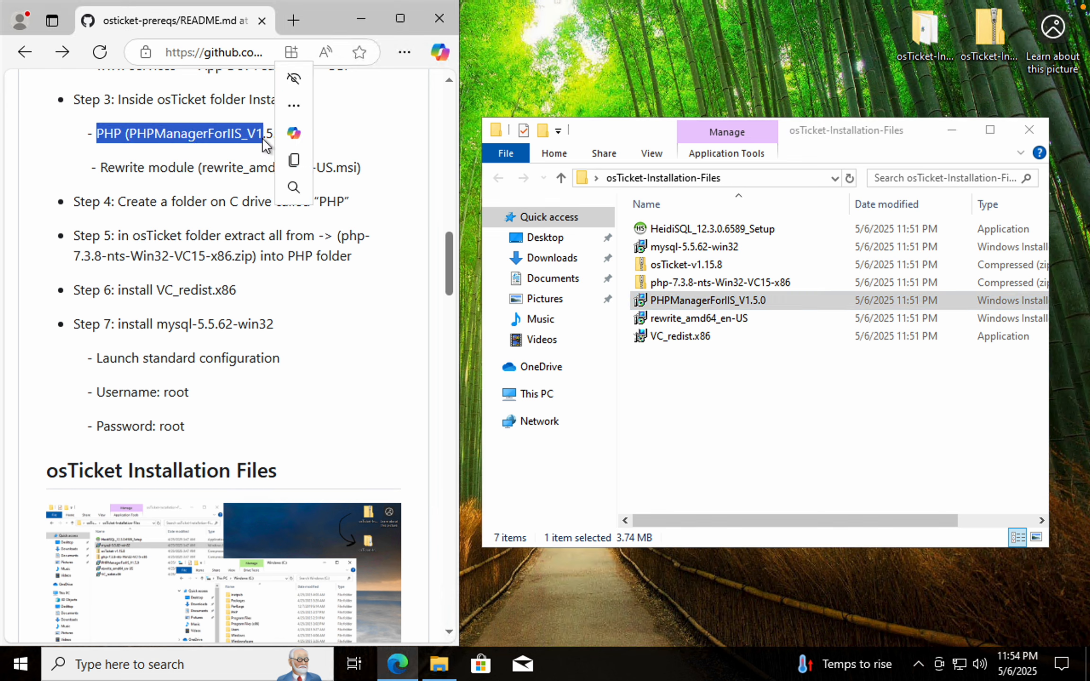
left_click_drag(116, 169, 260, 182)
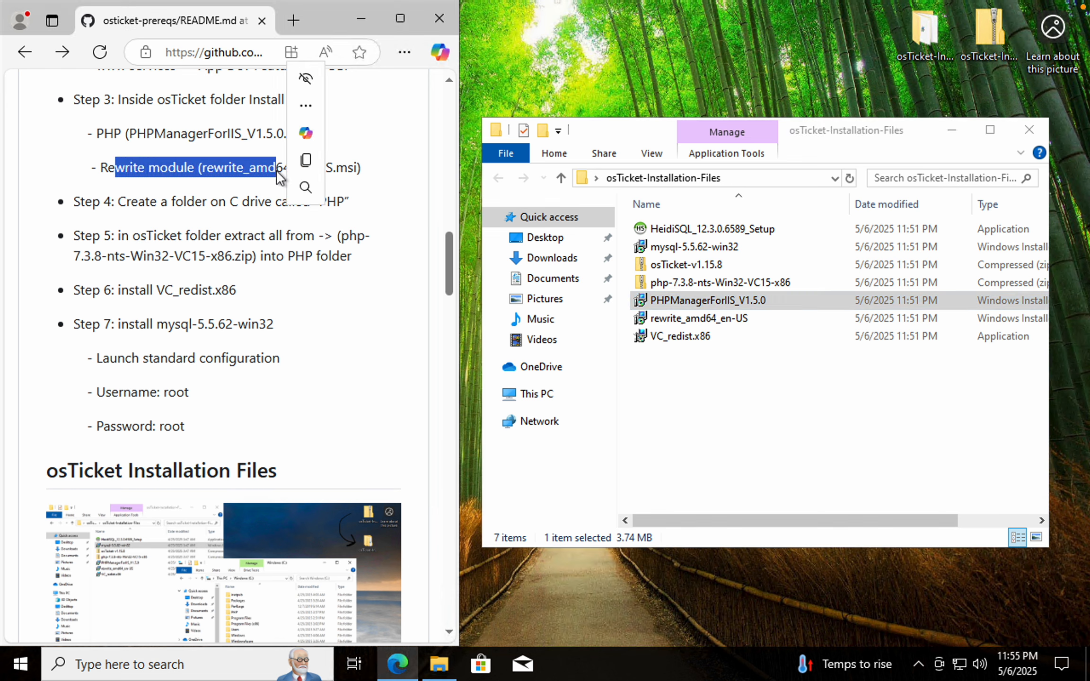
left_click(227, 134)
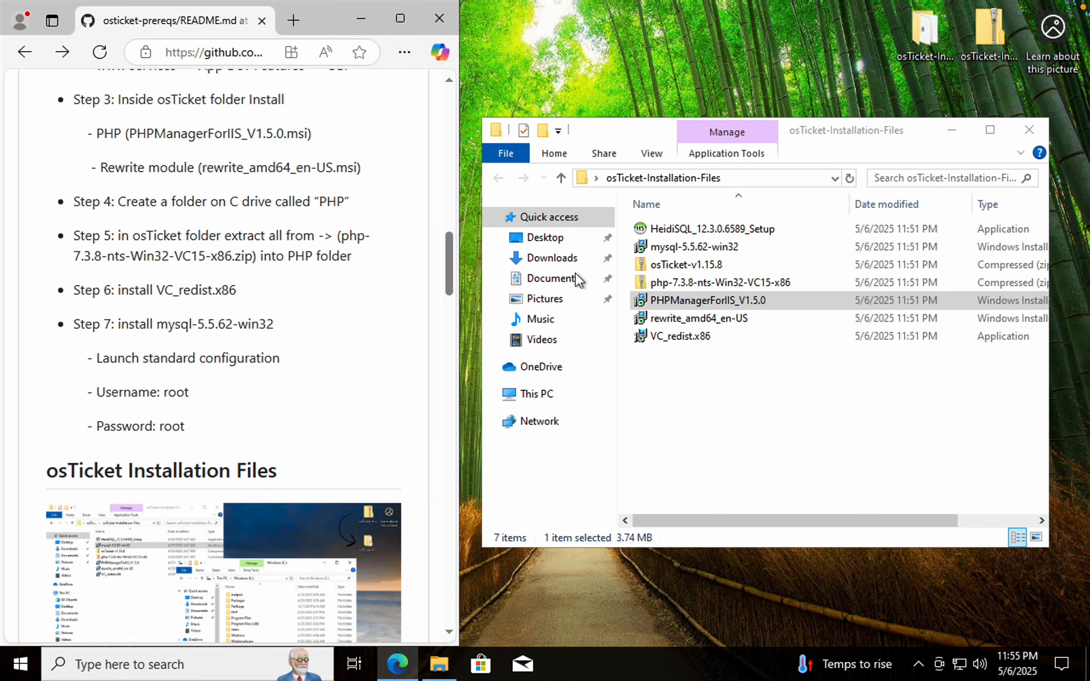
Run rewrite_amd64_en-US, accept the license terms, and install the IIS URL Rewrite Module 2
double_click(698, 322)
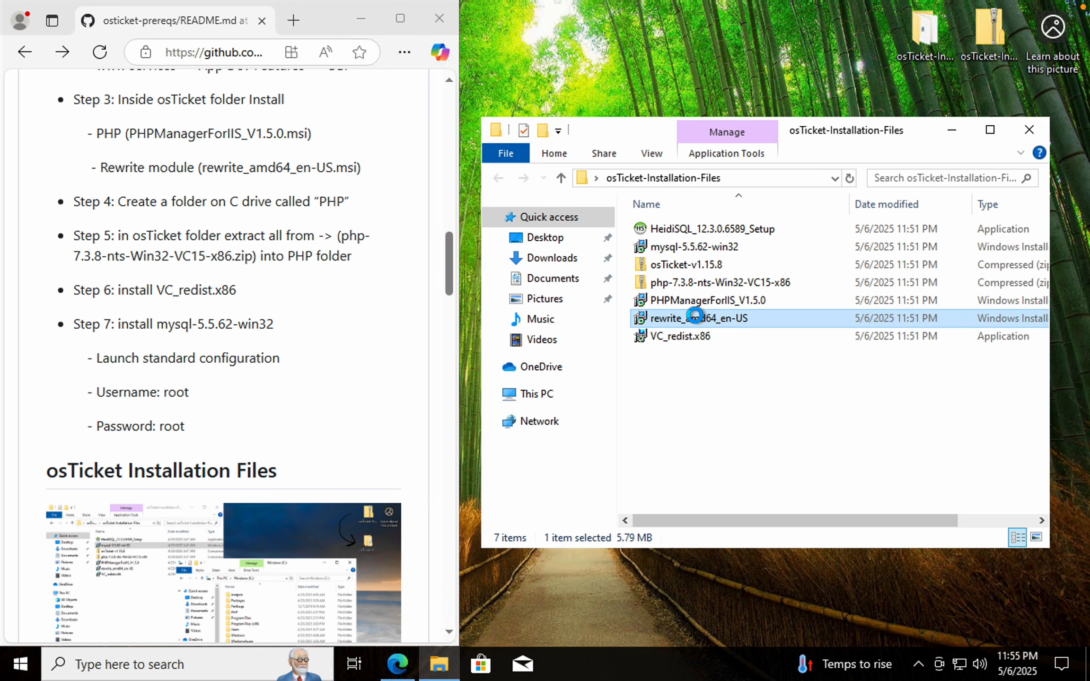
left_click(485, 428)
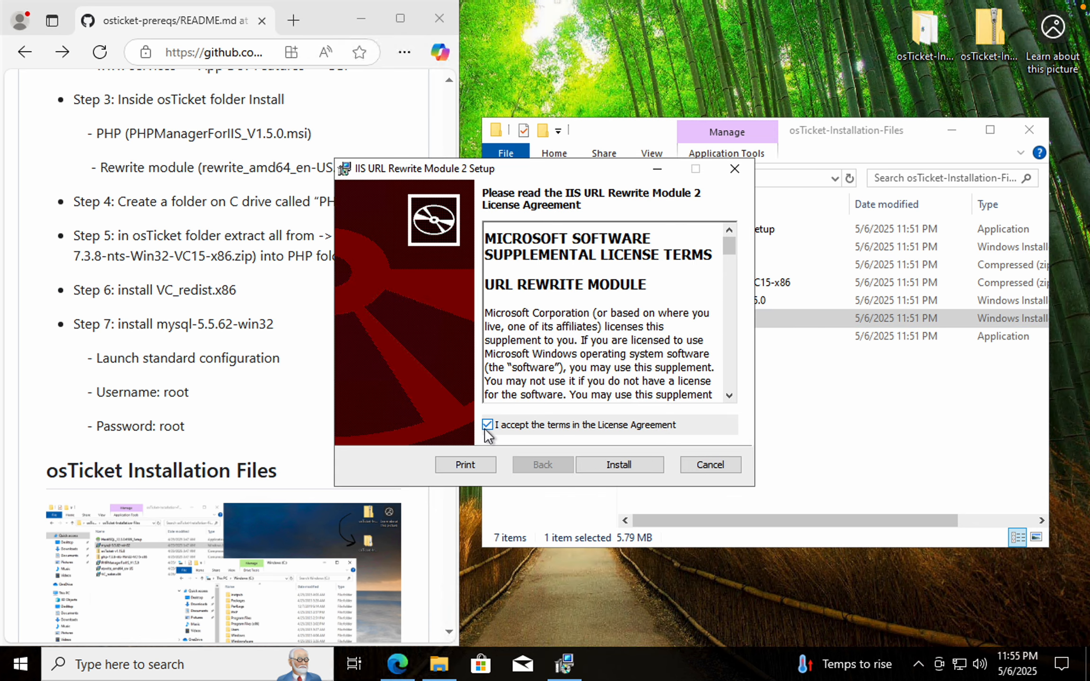
left_click(623, 461)
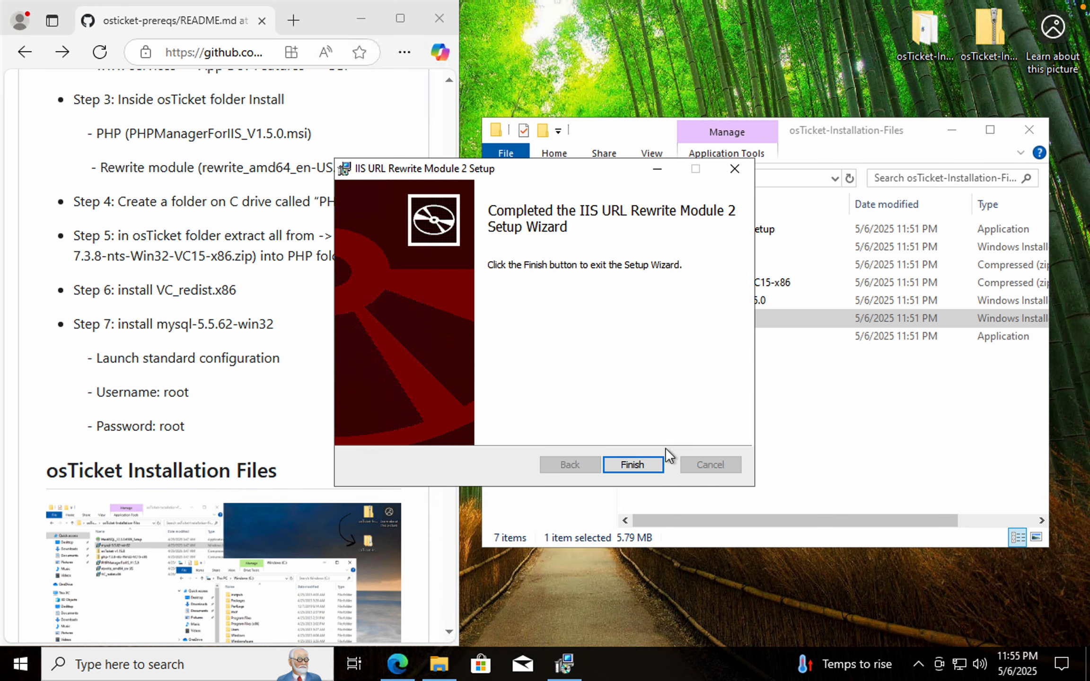
Finish the URL Rewrite setup wizard and create a new folder named PHP at the root of the C drive
left_click(636, 463)
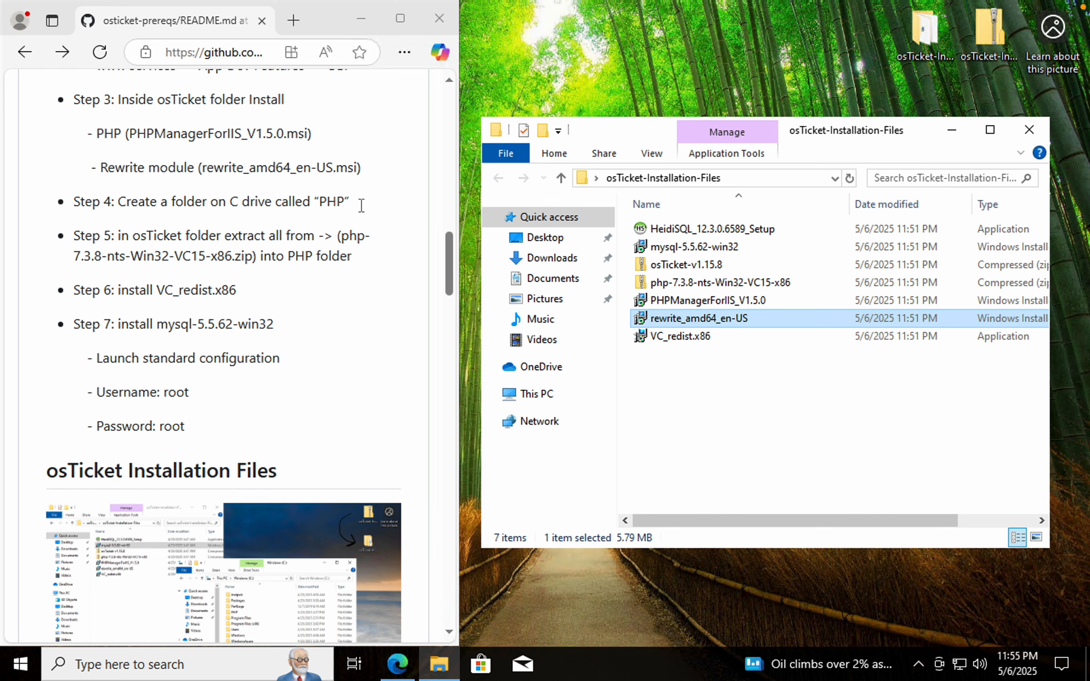
left_click(438, 666)
right_click(438, 666)
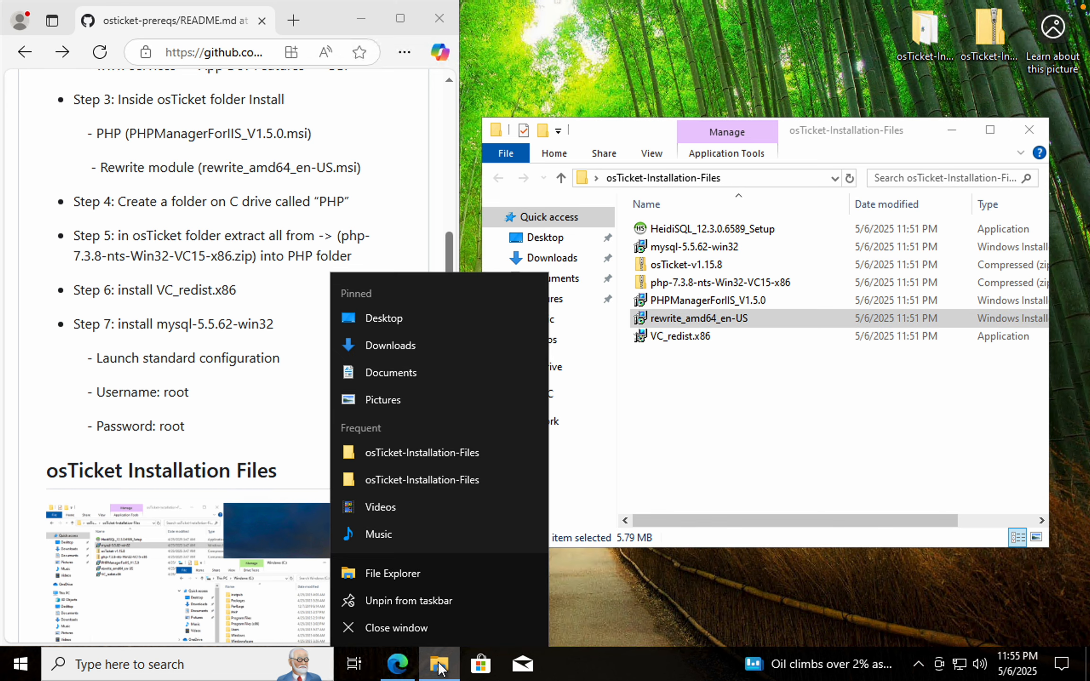
left_click(404, 573)
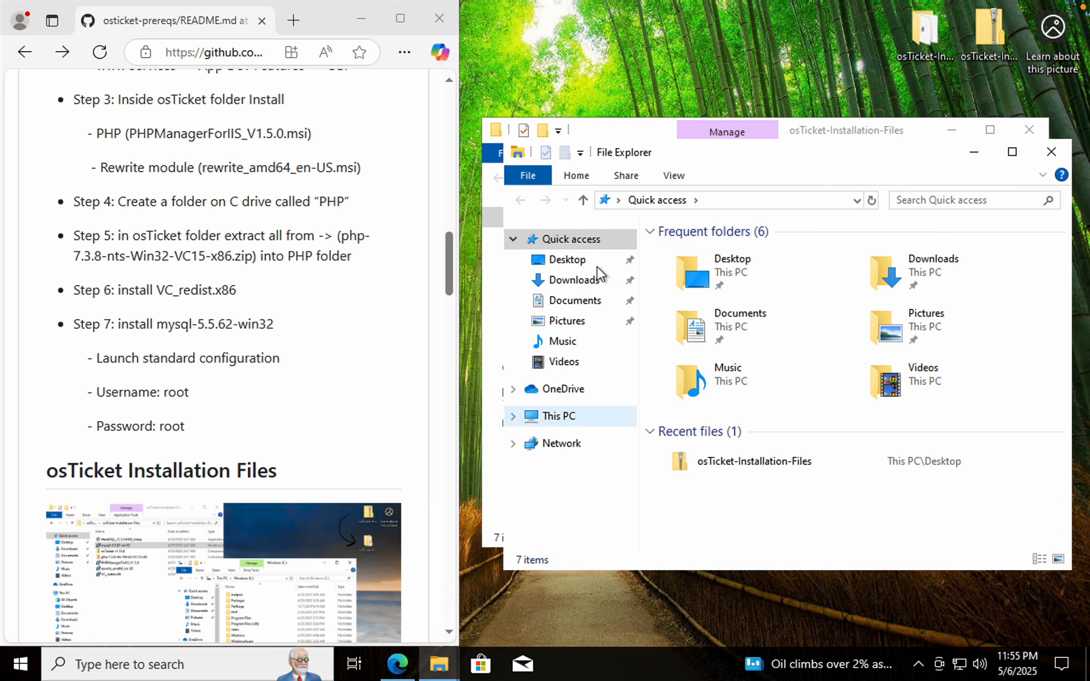
left_click(512, 417)
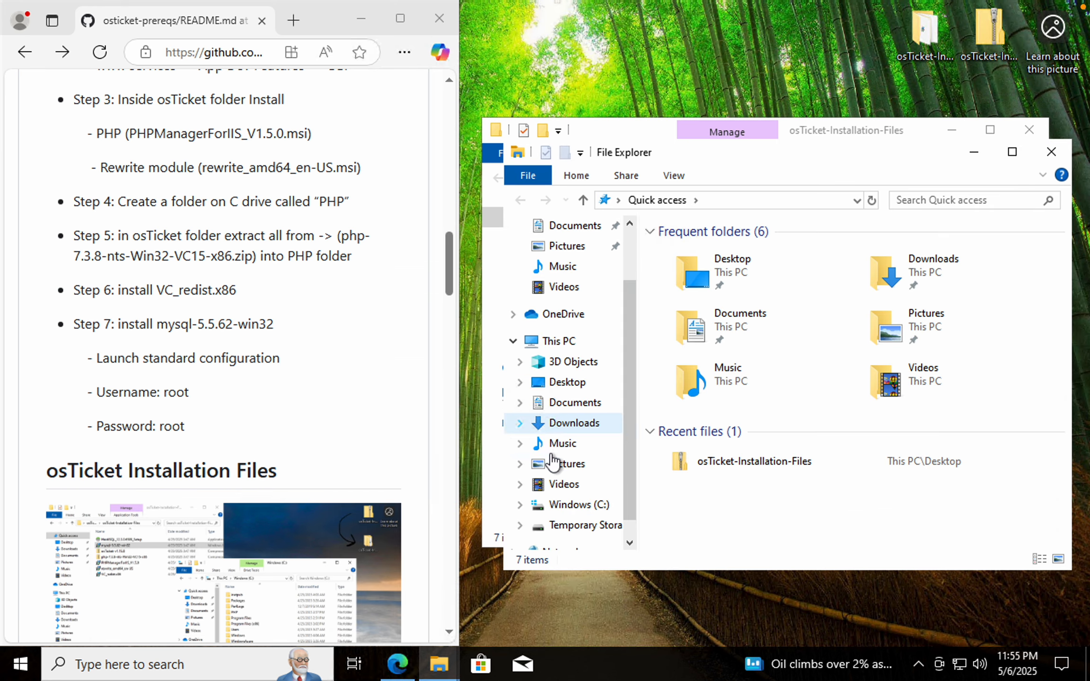
left_click(556, 505)
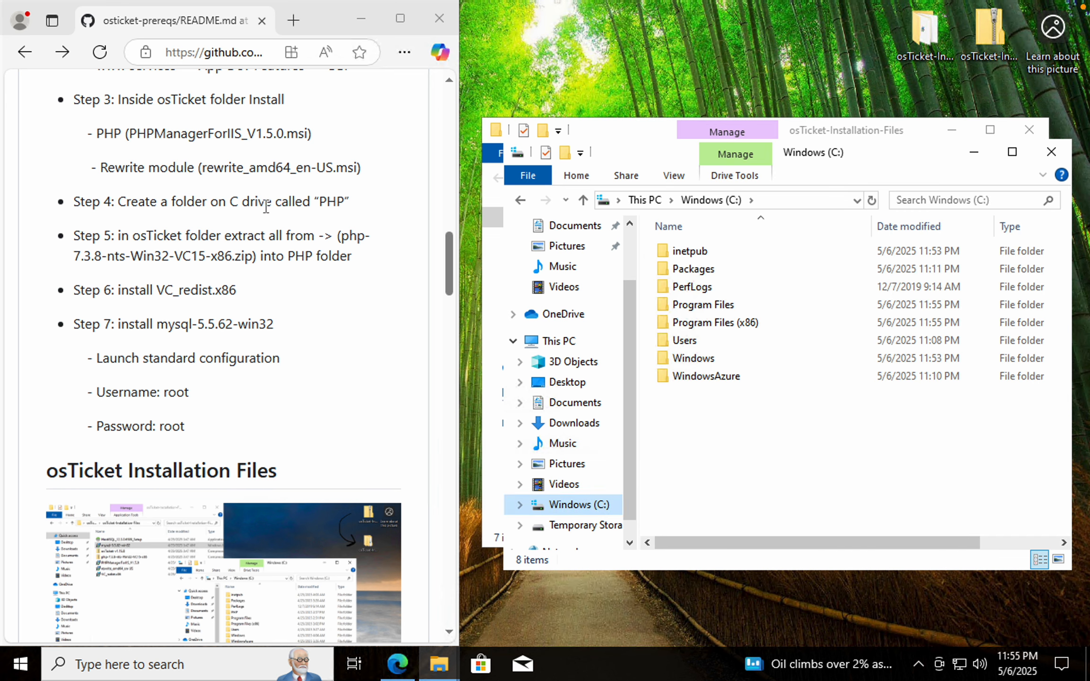
right_click(704, 404)
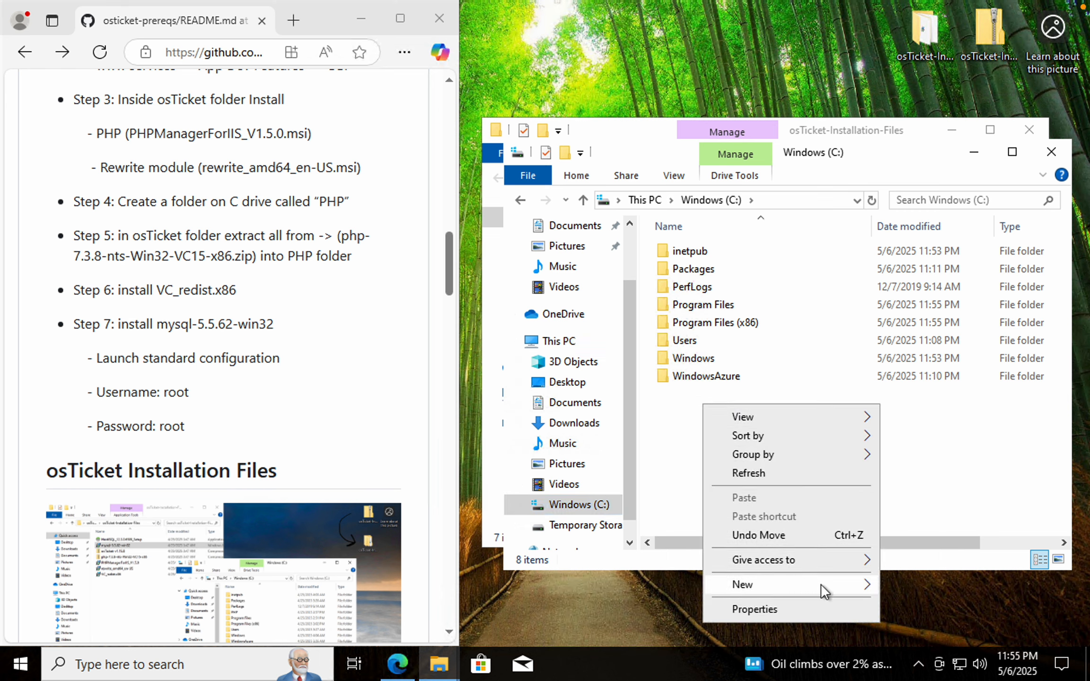
mouse_move(822, 592)
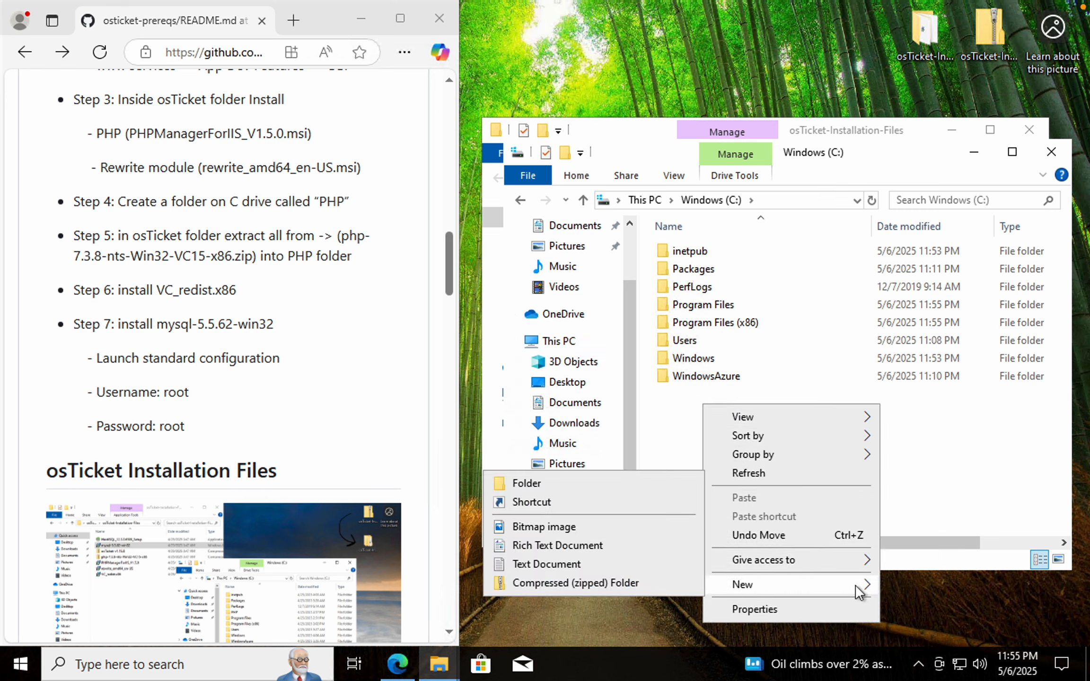
left_click(556, 487)
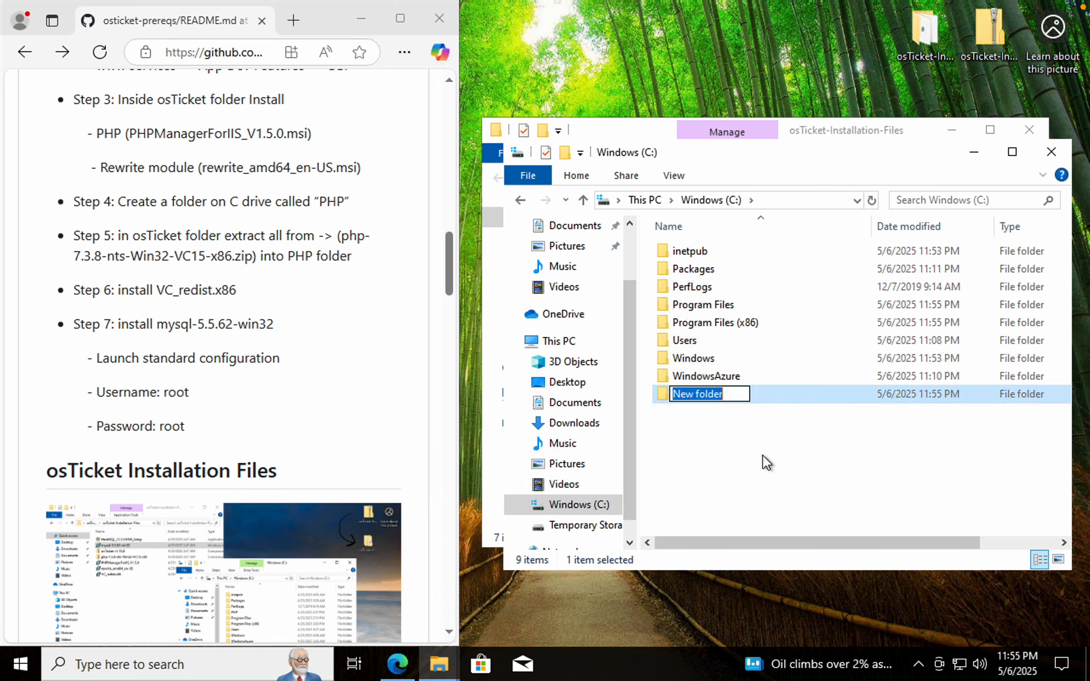
type("PHP")
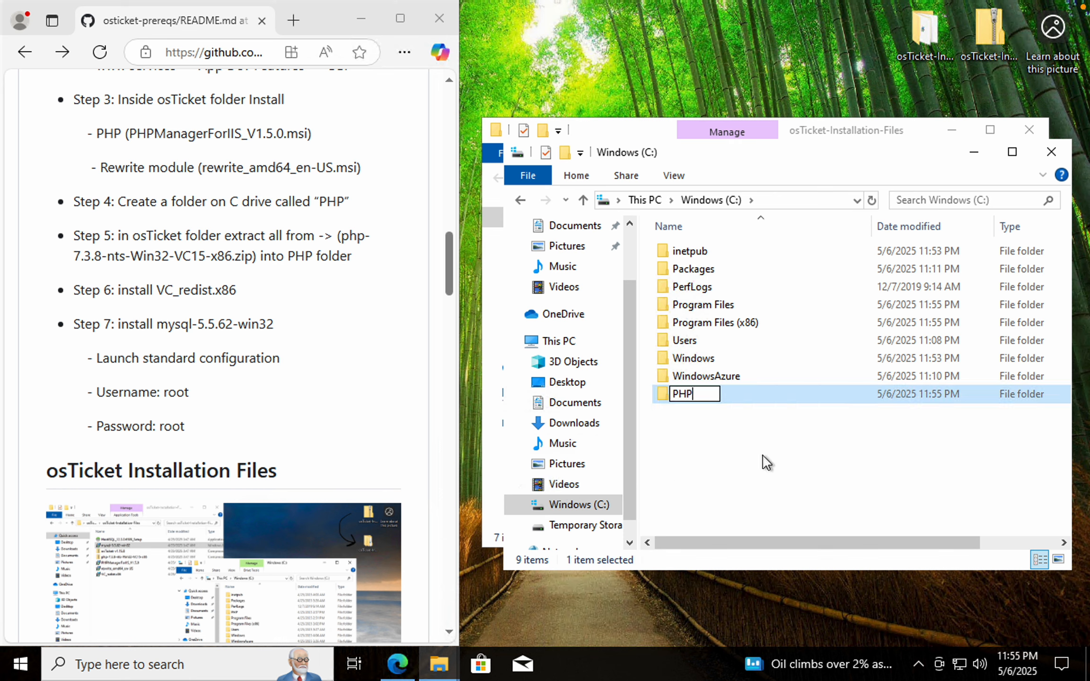
key("Return")
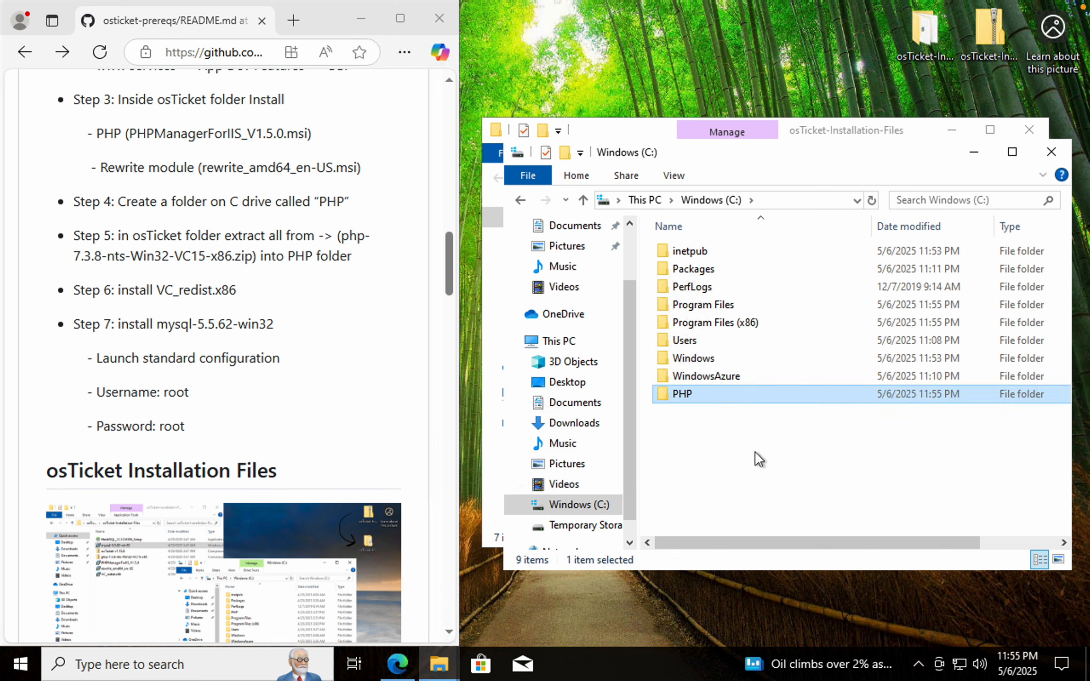
left_click(747, 452)
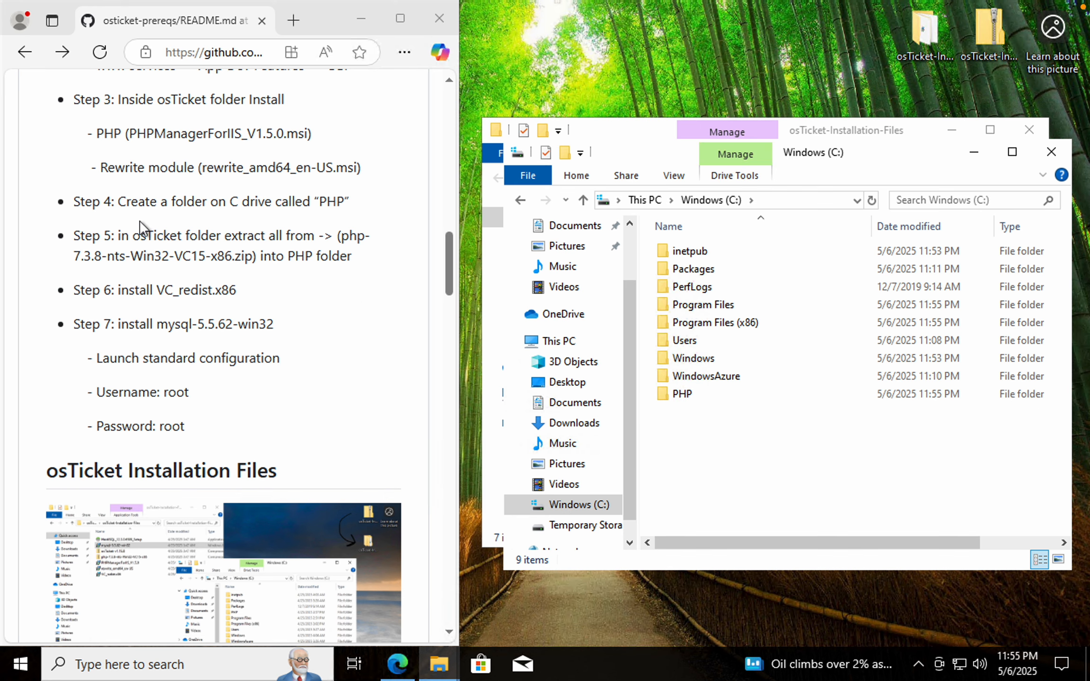
Extract php-7.3.8-nts-Win32-VC15-x86.zip into the C:\PHP folder
scroll(133, 213, "down", 3)
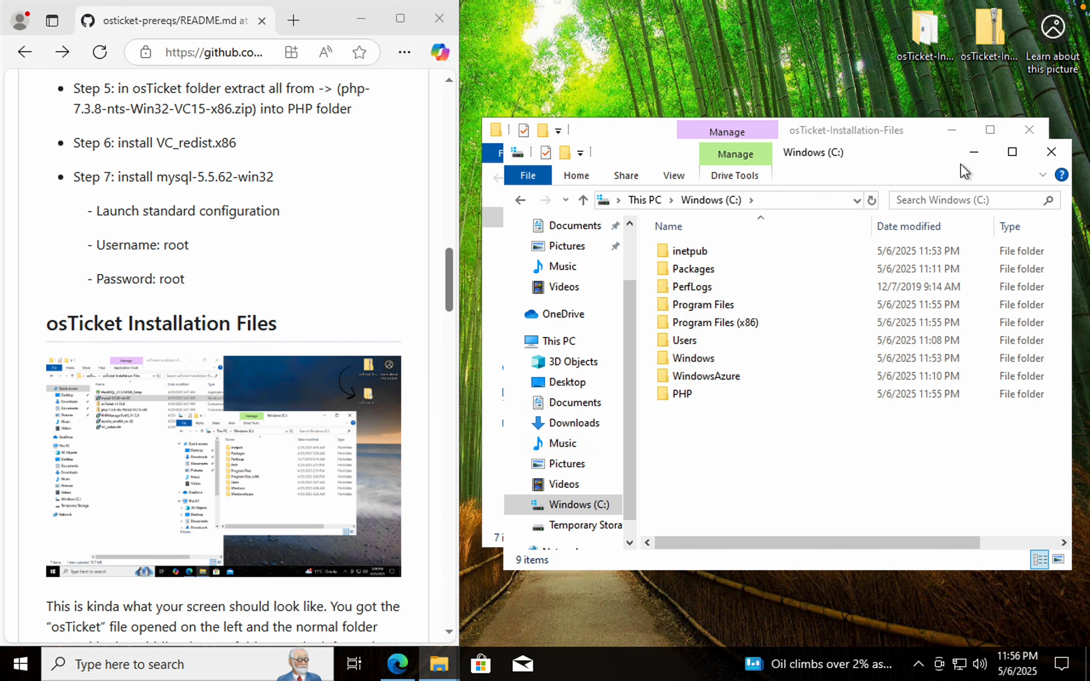
left_click(1052, 151)
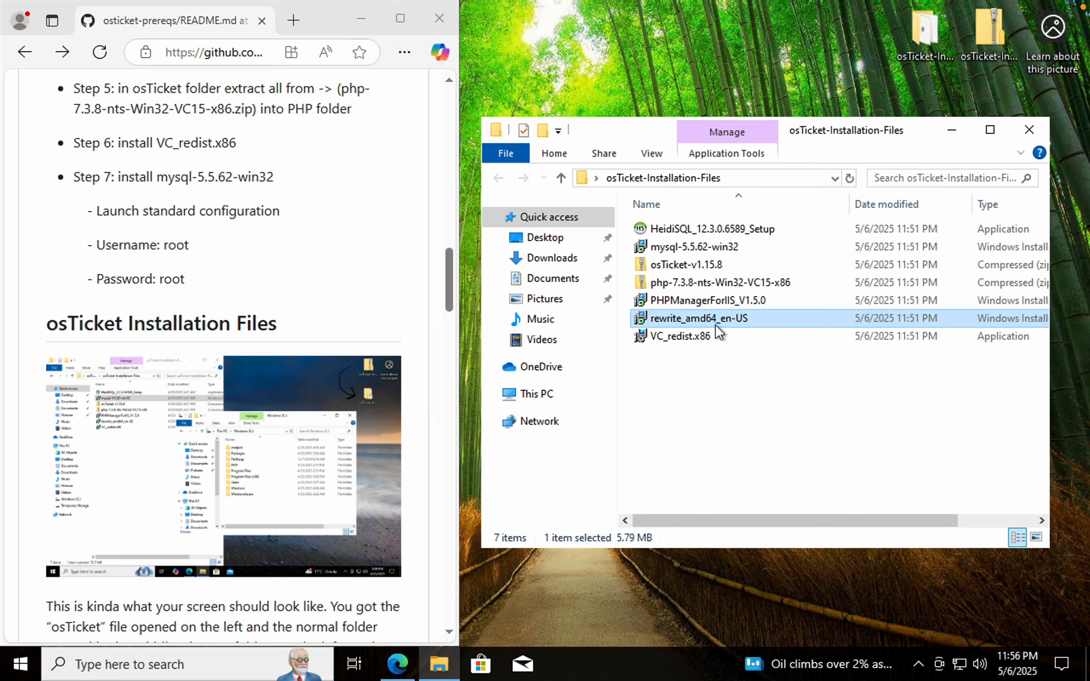
right_click(710, 283)
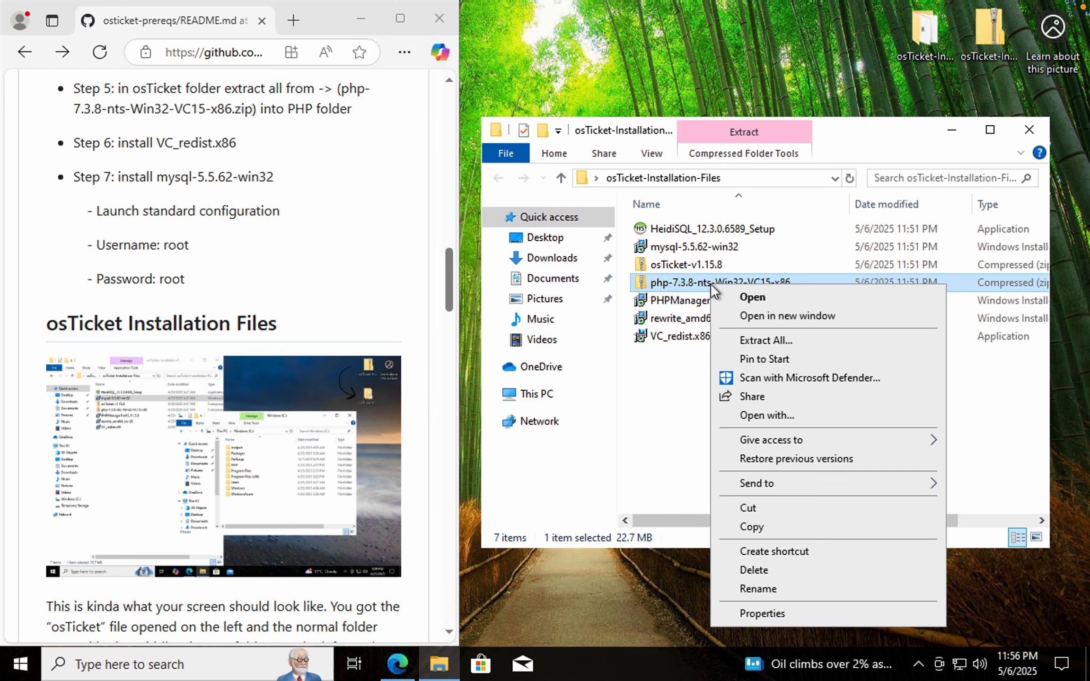
left_click(773, 340)
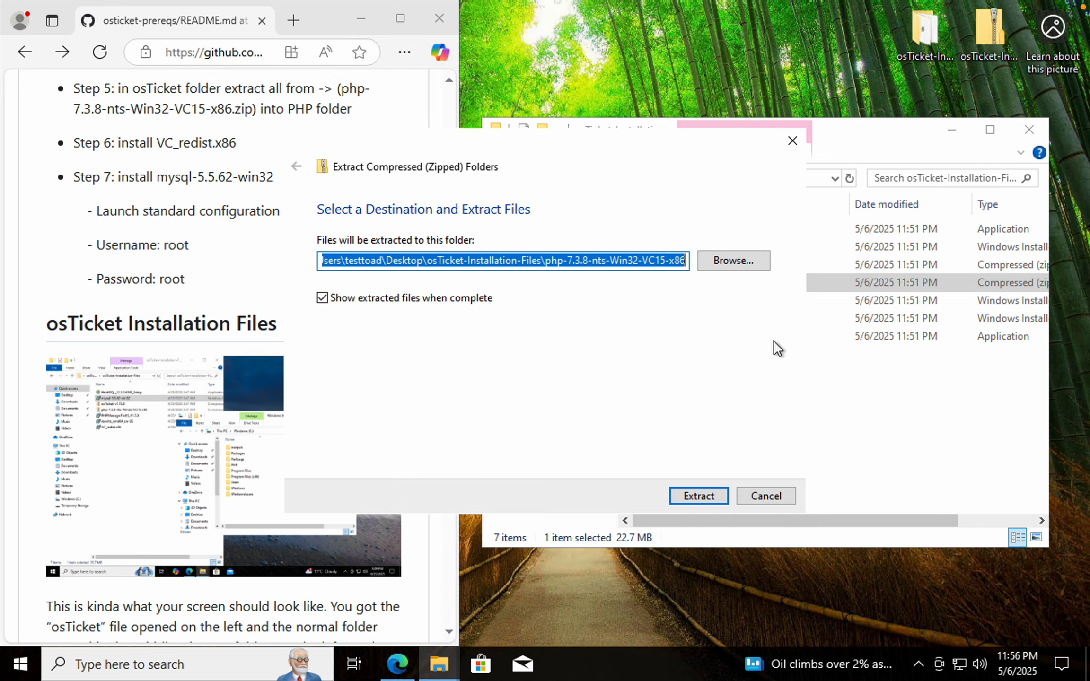
left_click(729, 262)
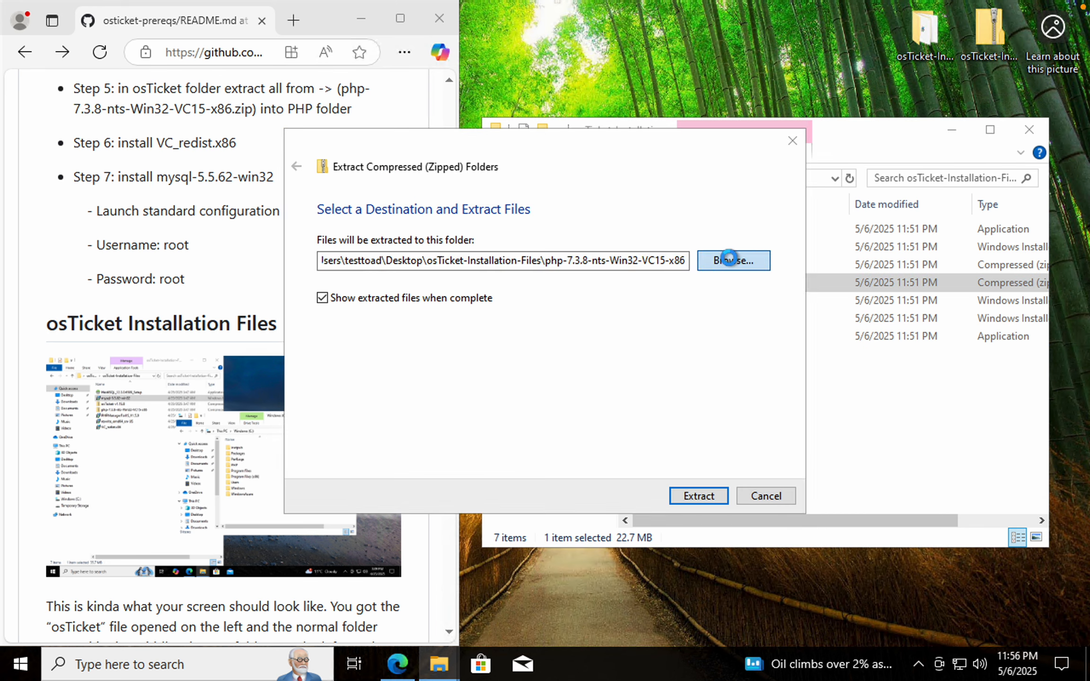
left_click_drag(415, 384, 410, 440)
left_click(381, 444)
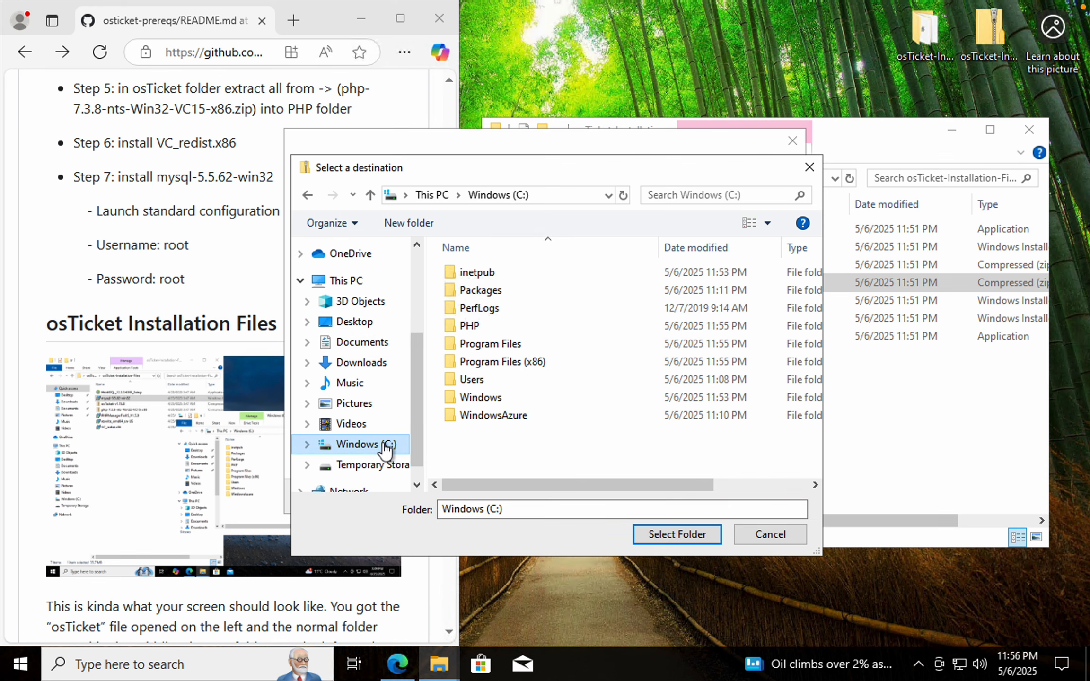
left_click(485, 325)
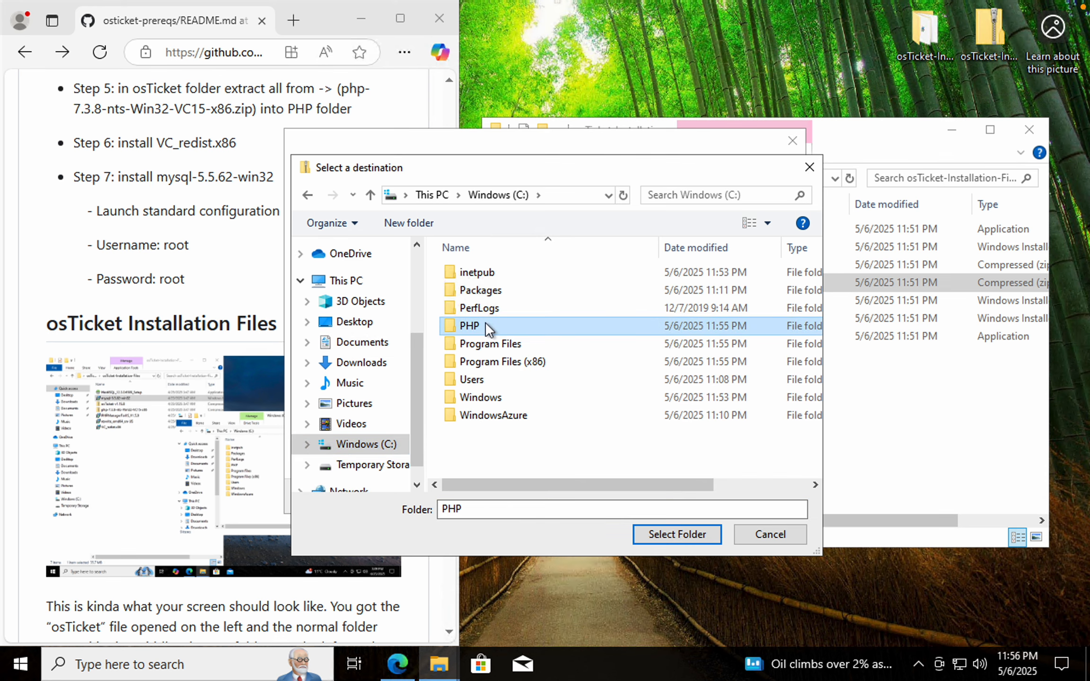
left_click(649, 533)
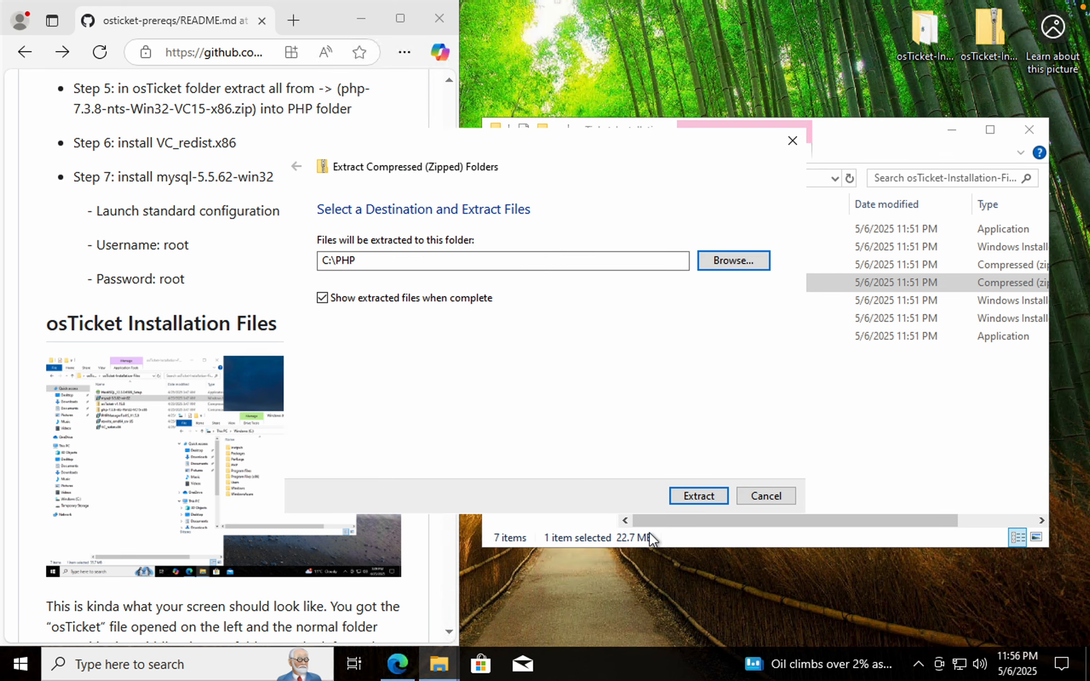
left_click(679, 492)
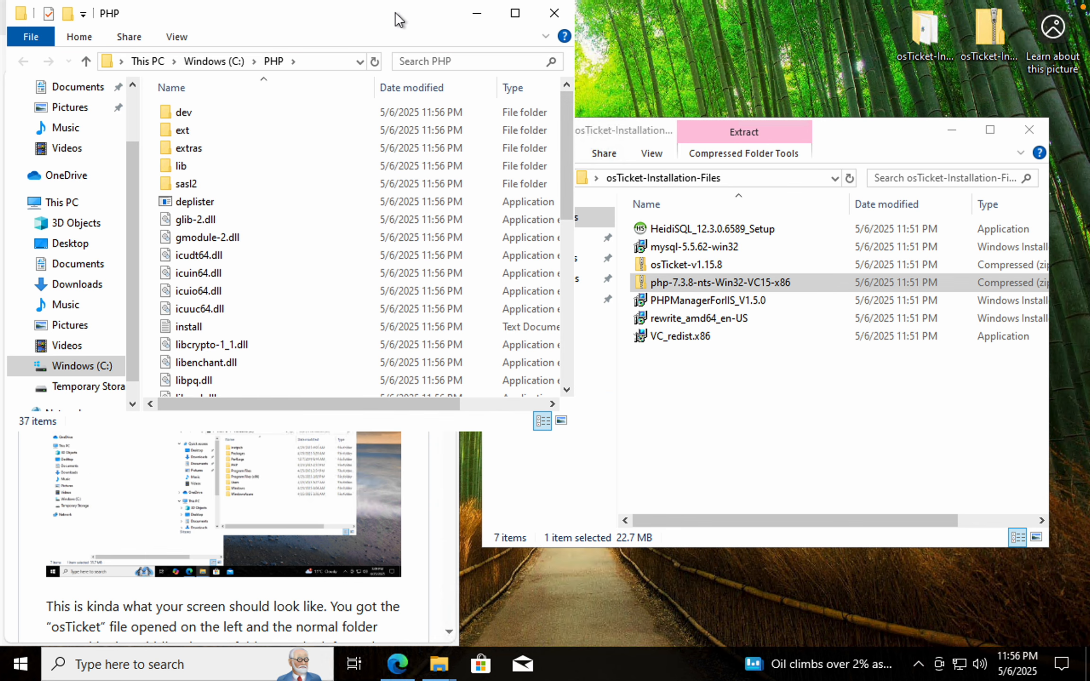
Close the extracted PHP folder window and install VC_redist.x86, accepting the license terms, then close the setup
left_click_drag(397, 20, 865, 113)
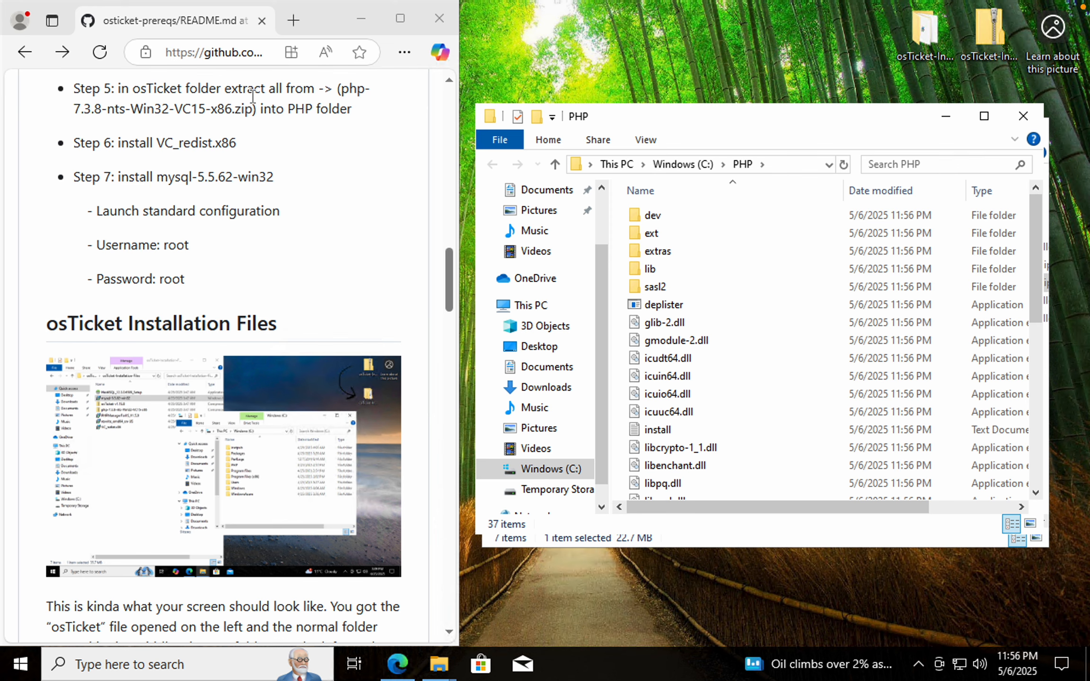
scroll(269, 147, "down", 1)
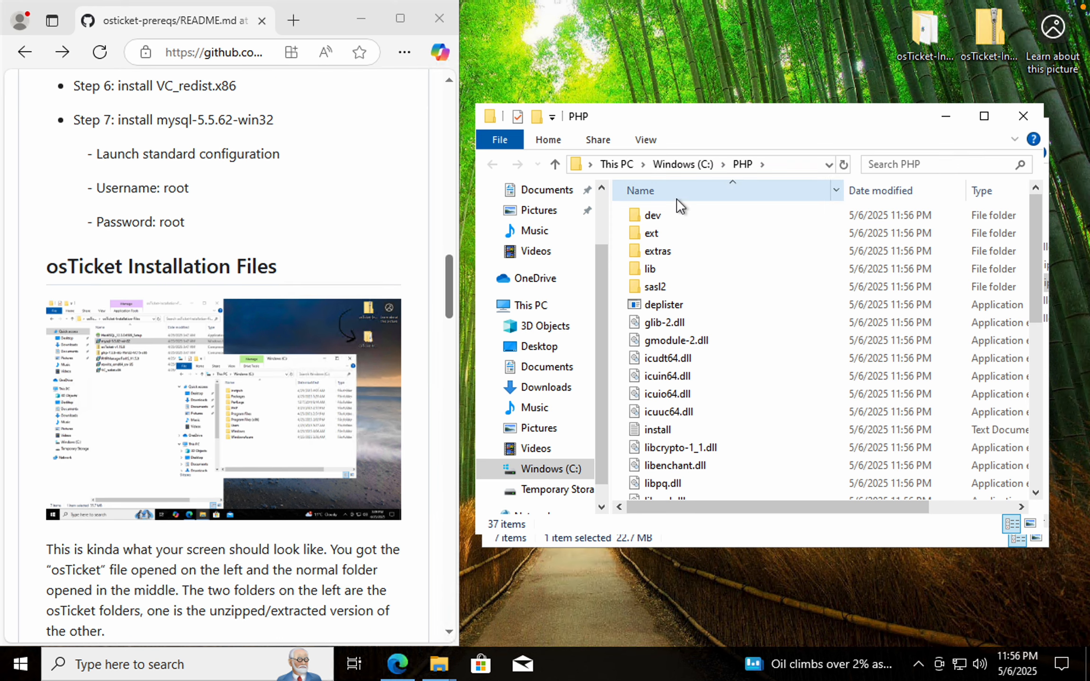
left_click(1023, 116)
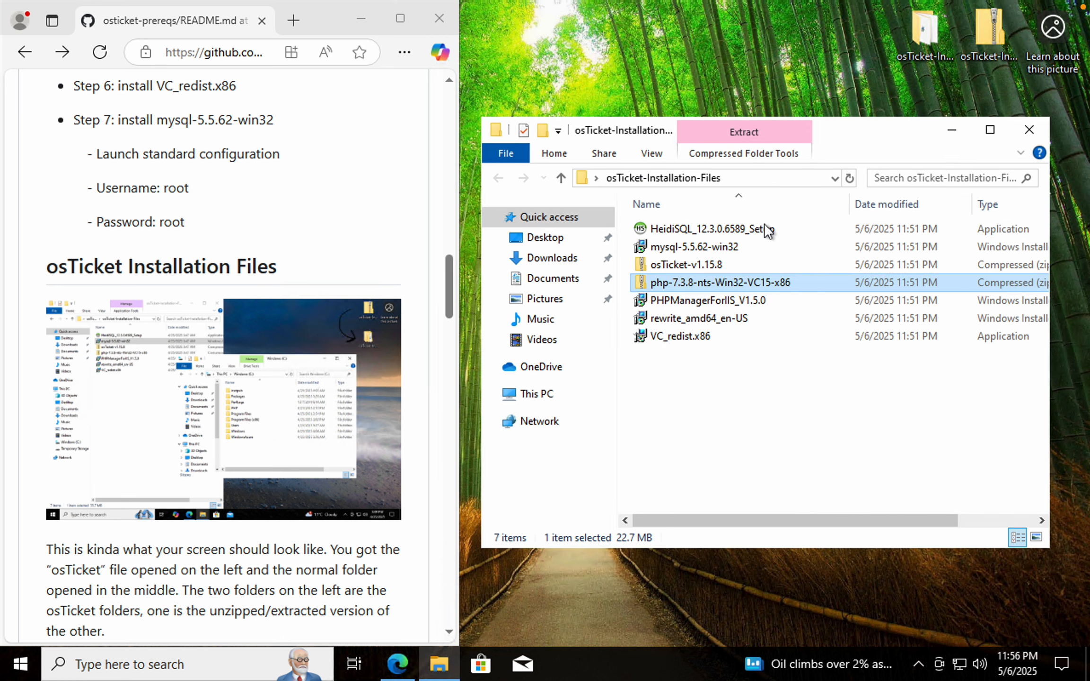
double_click(692, 338)
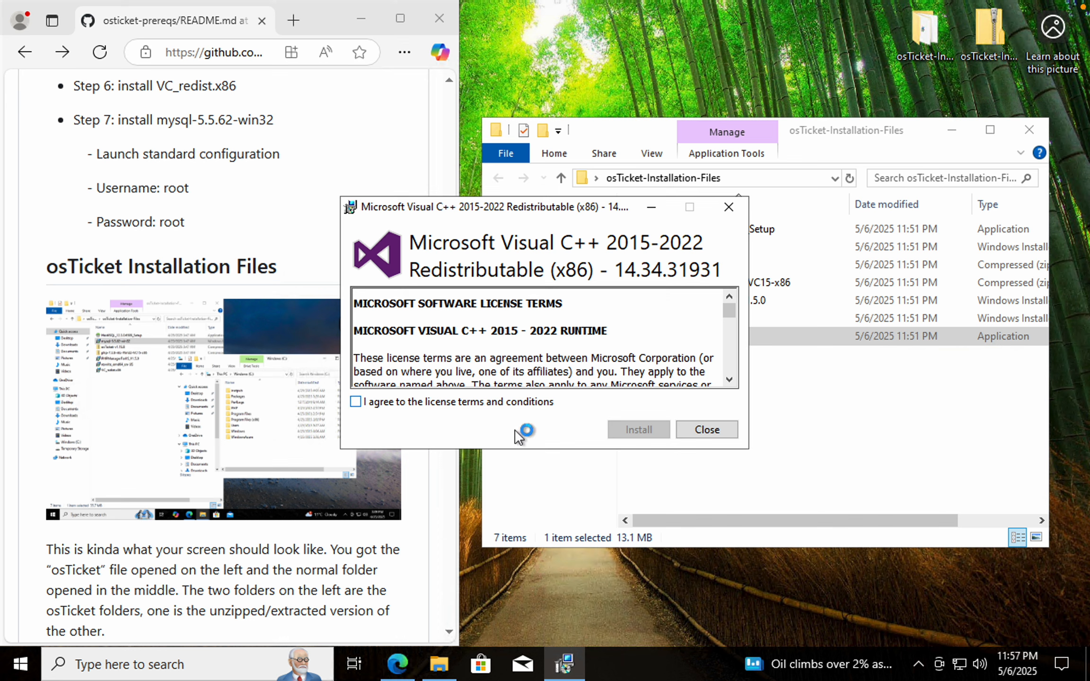
left_click(355, 401)
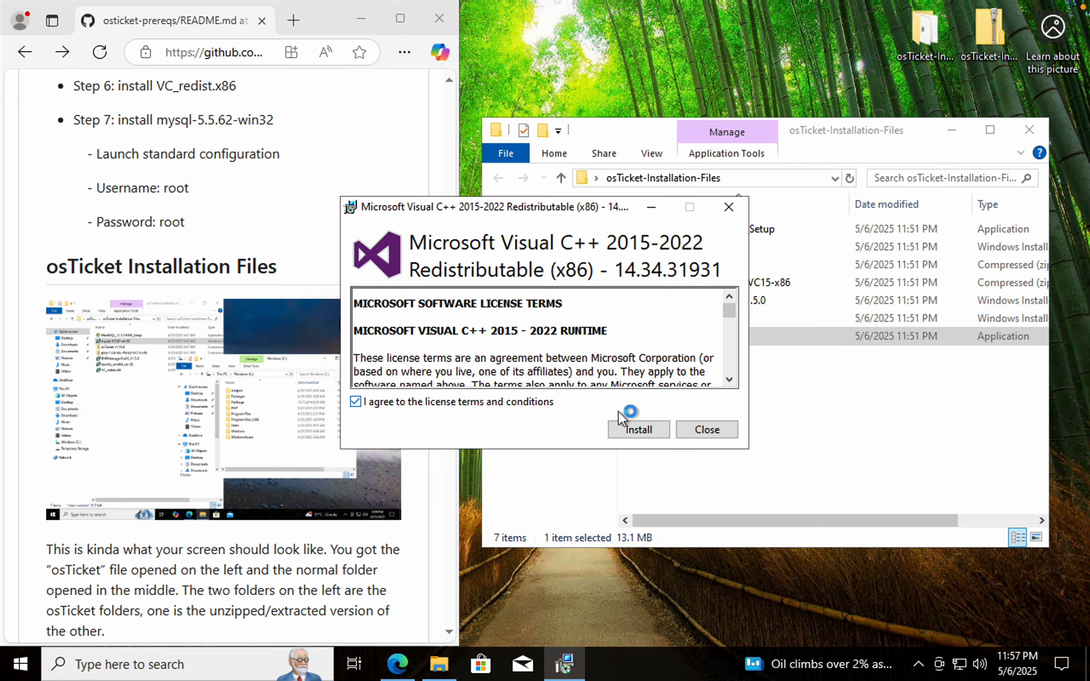
left_click(637, 427)
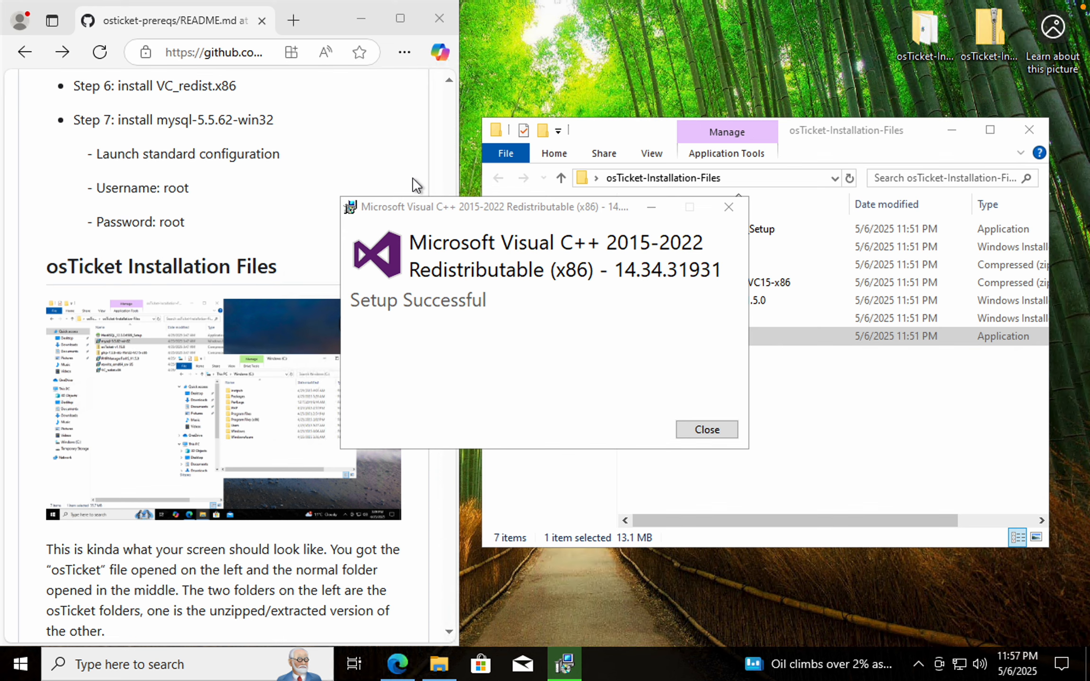
left_click(707, 430)
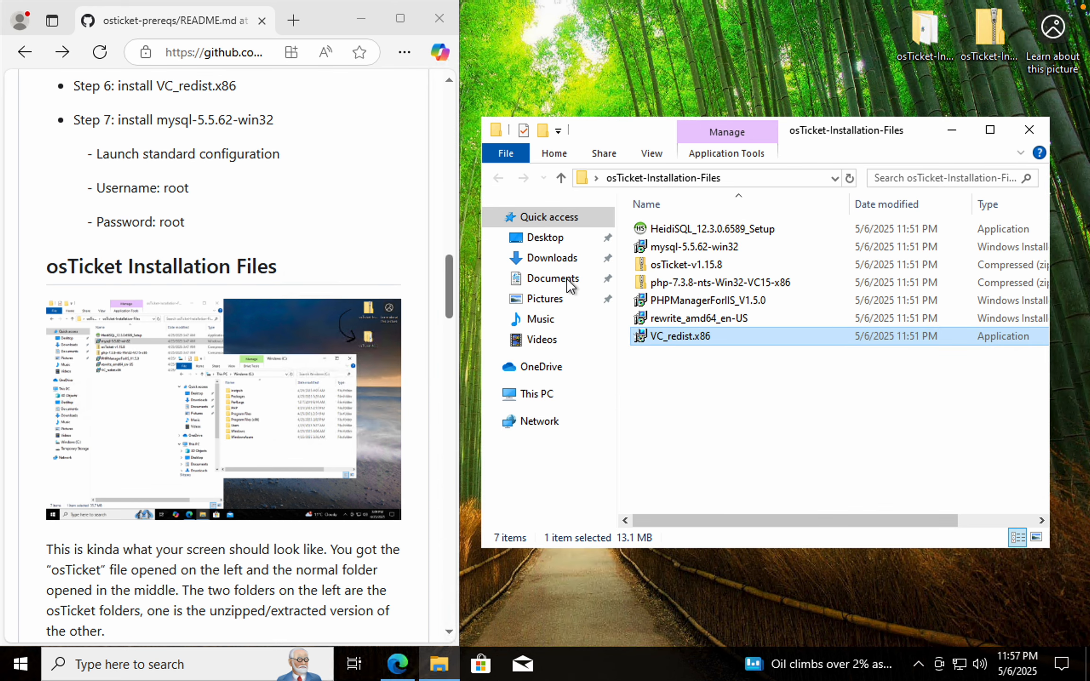
Run the mysql-5.5.62-win32 installer, accept the license agreement, and install with the Typical setup type
scroll(266, 191, "down", 1)
scroll(265, 191, "down", 1)
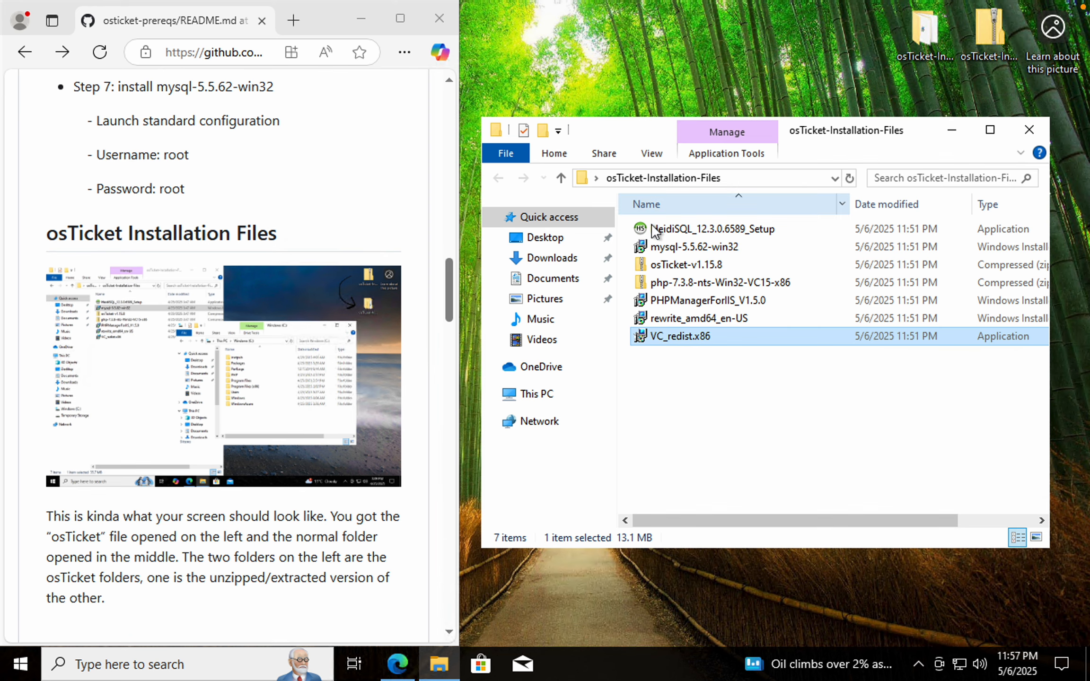
double_click(704, 250)
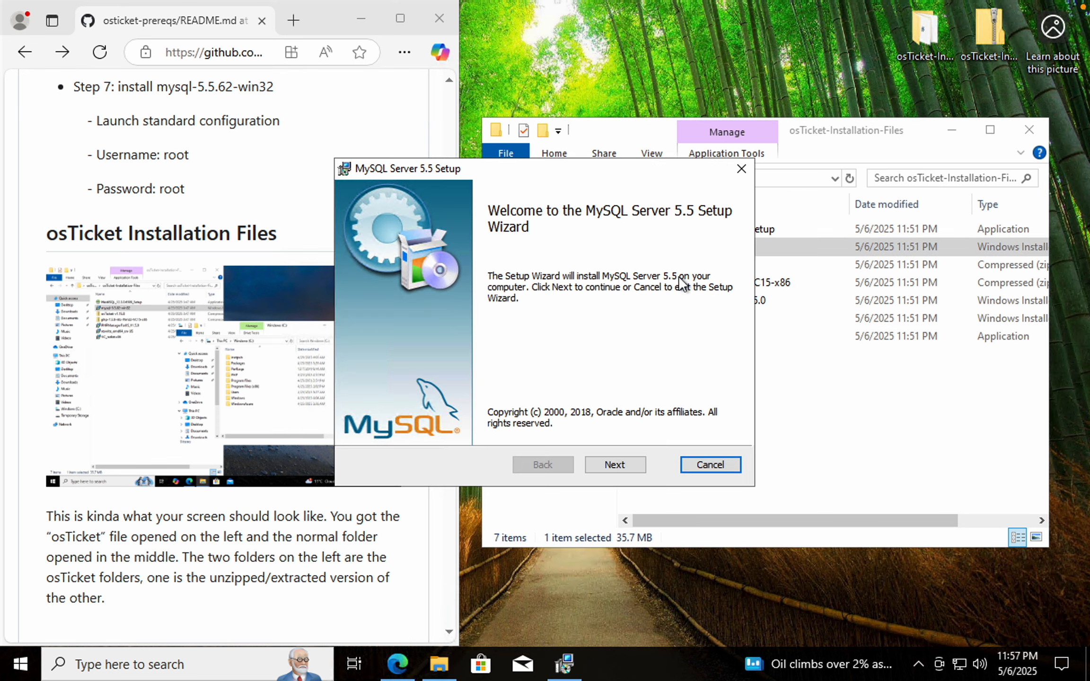
left_click(610, 466)
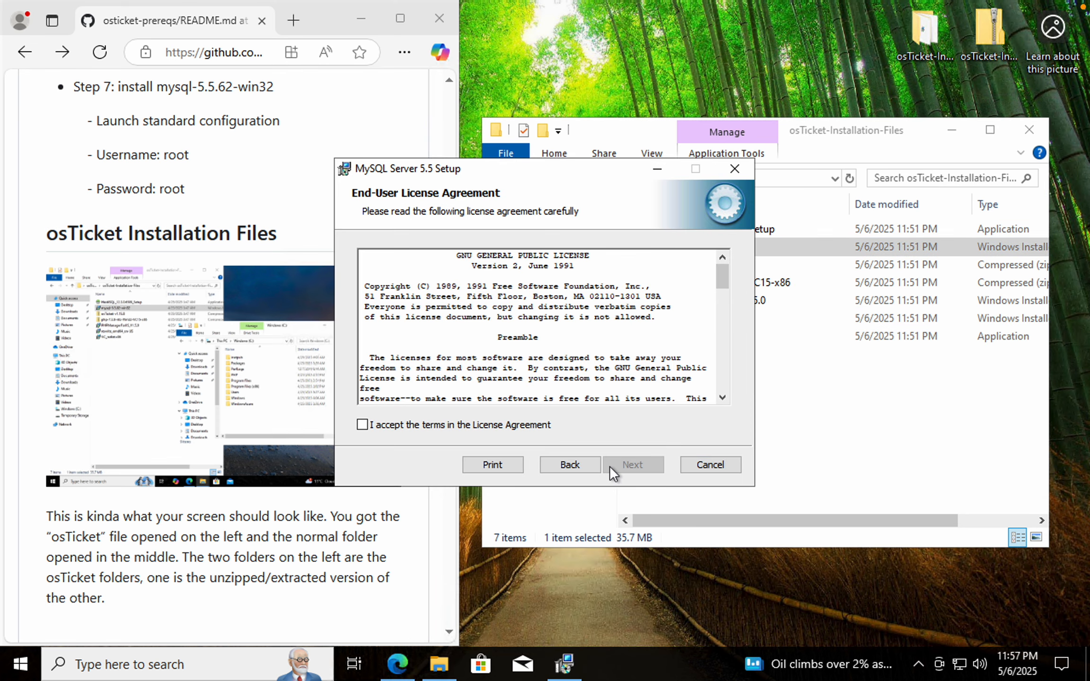
left_click(363, 425)
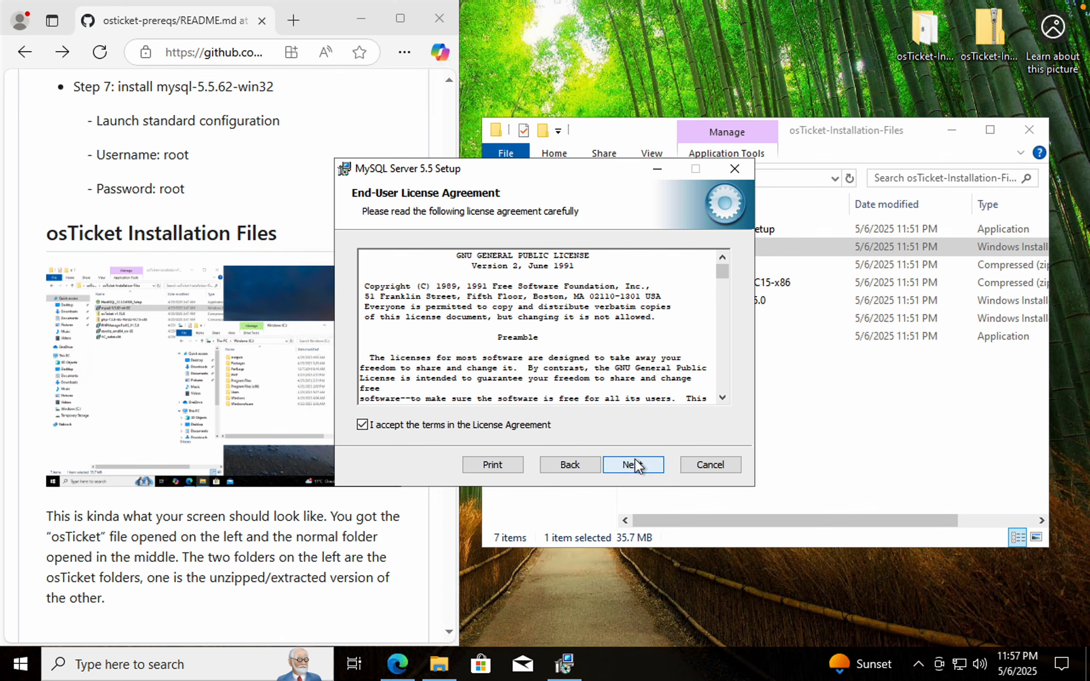
left_click(636, 462)
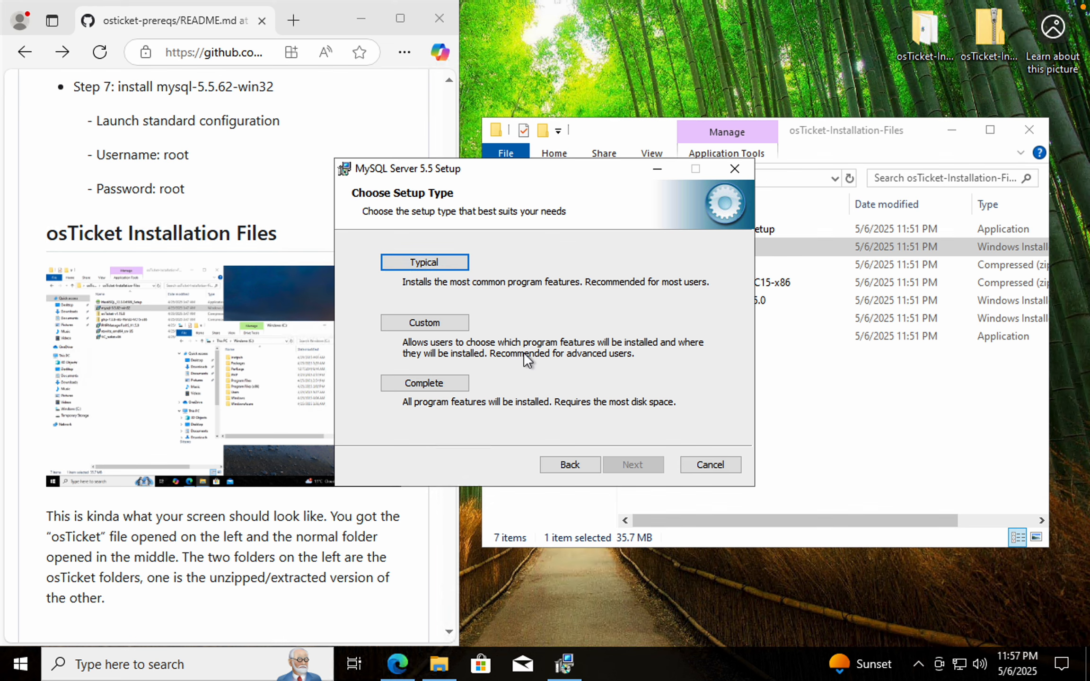
left_click(441, 264)
left_click(627, 463)
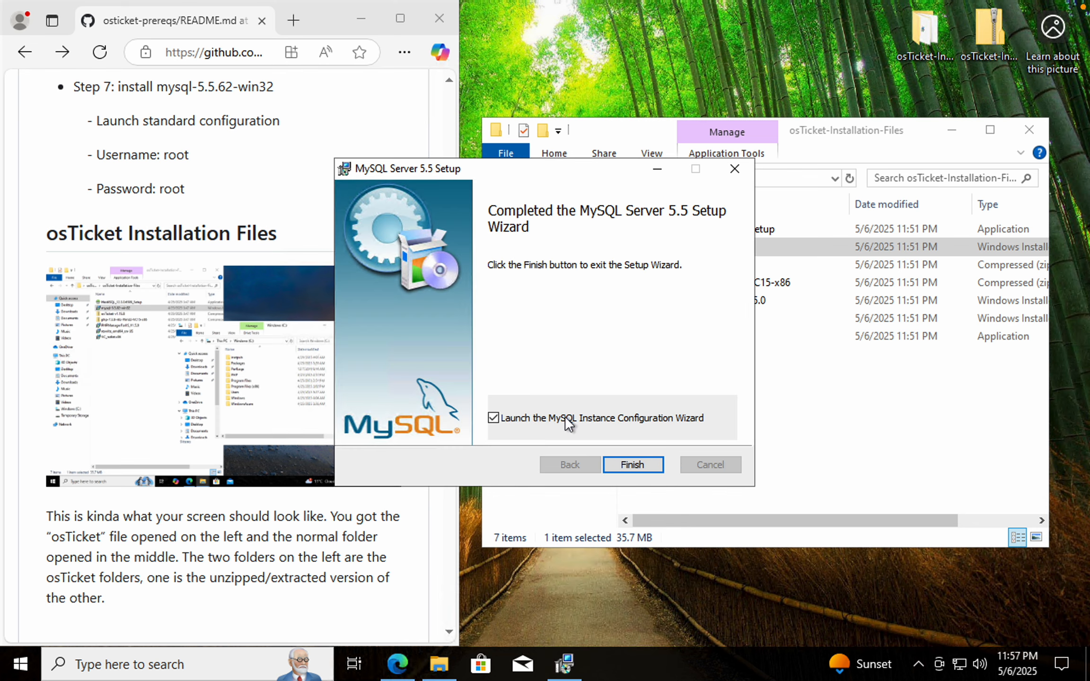
Launch the MySQL Instance Configuration Wizard, choose Standard Configuration, and keep the default Windows service options
left_click(644, 468)
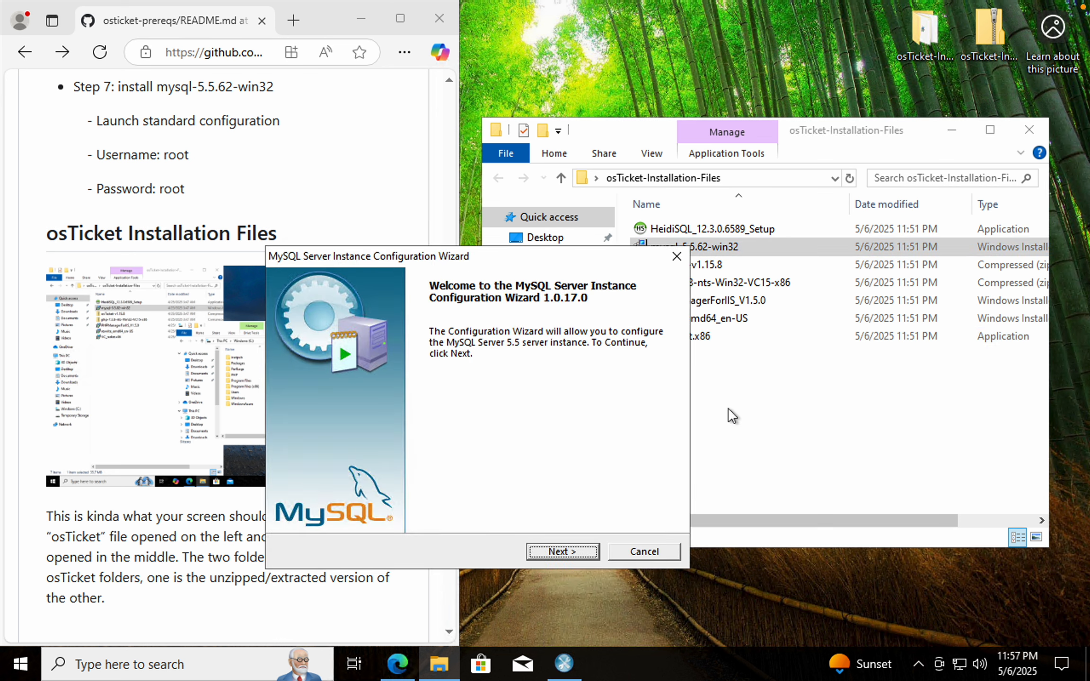
left_click(561, 551)
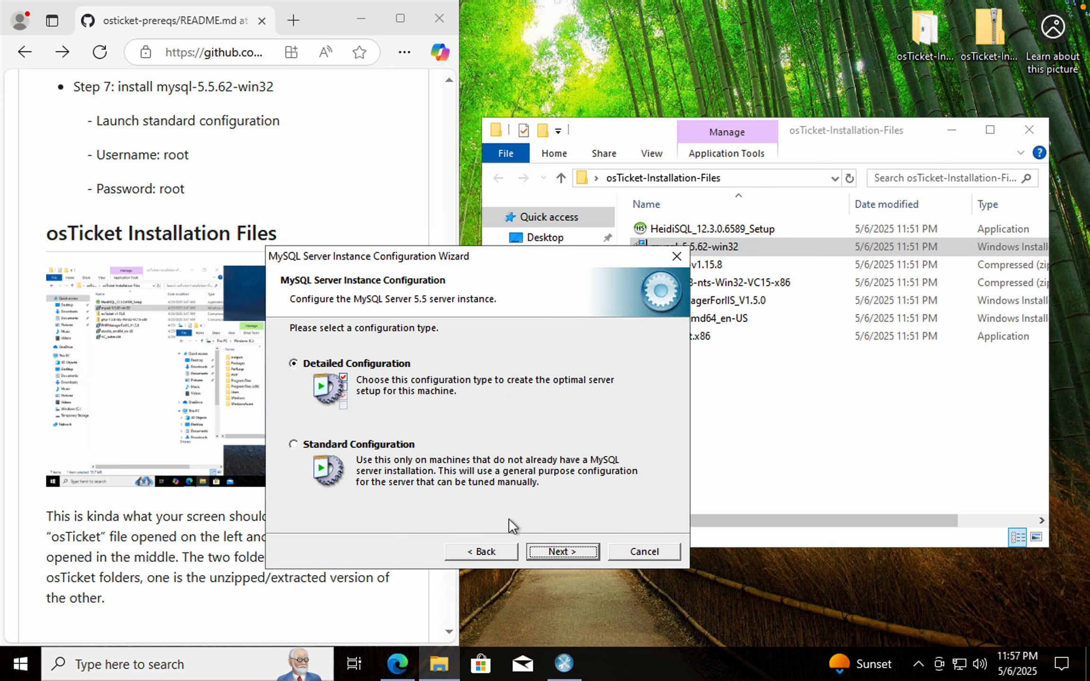
left_click(293, 444)
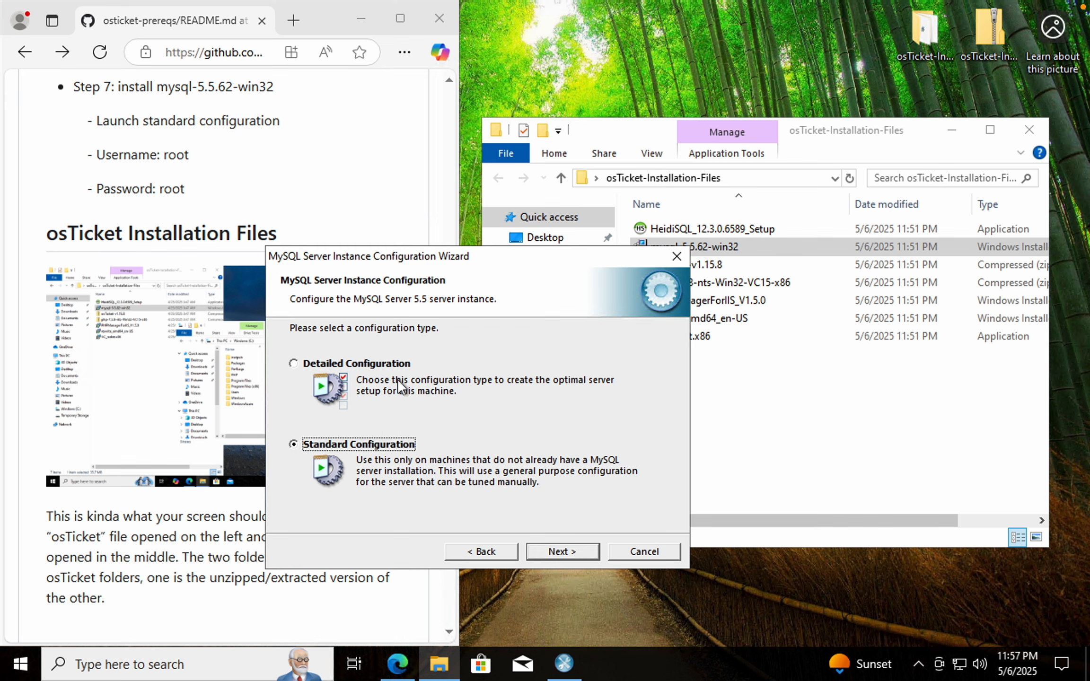
left_click(574, 555)
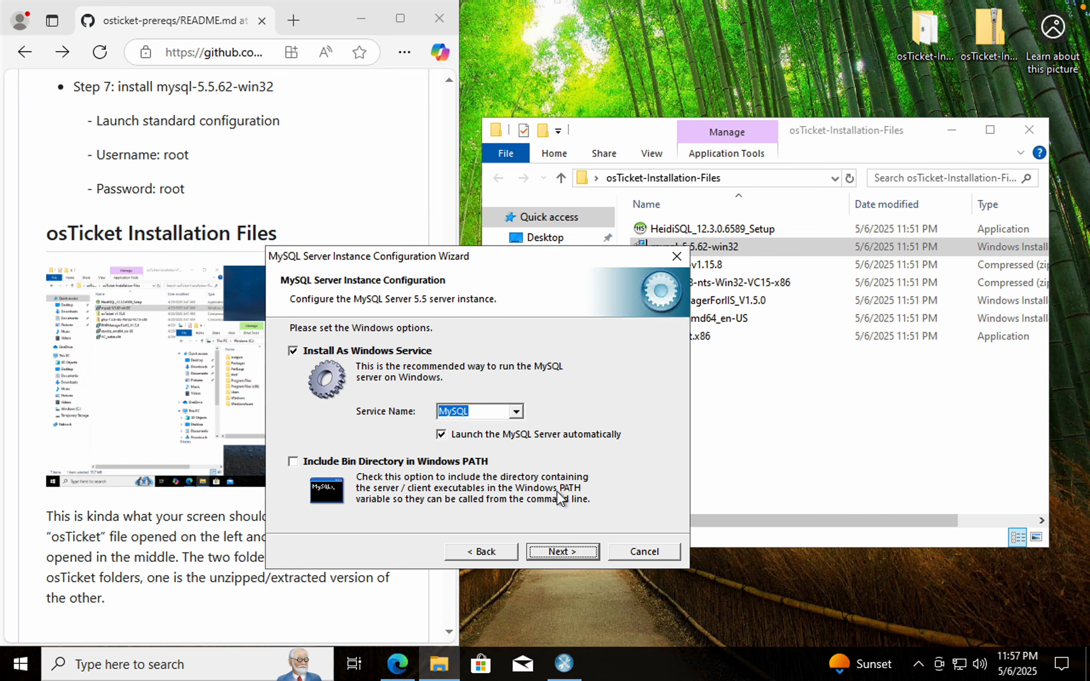
left_click(559, 551)
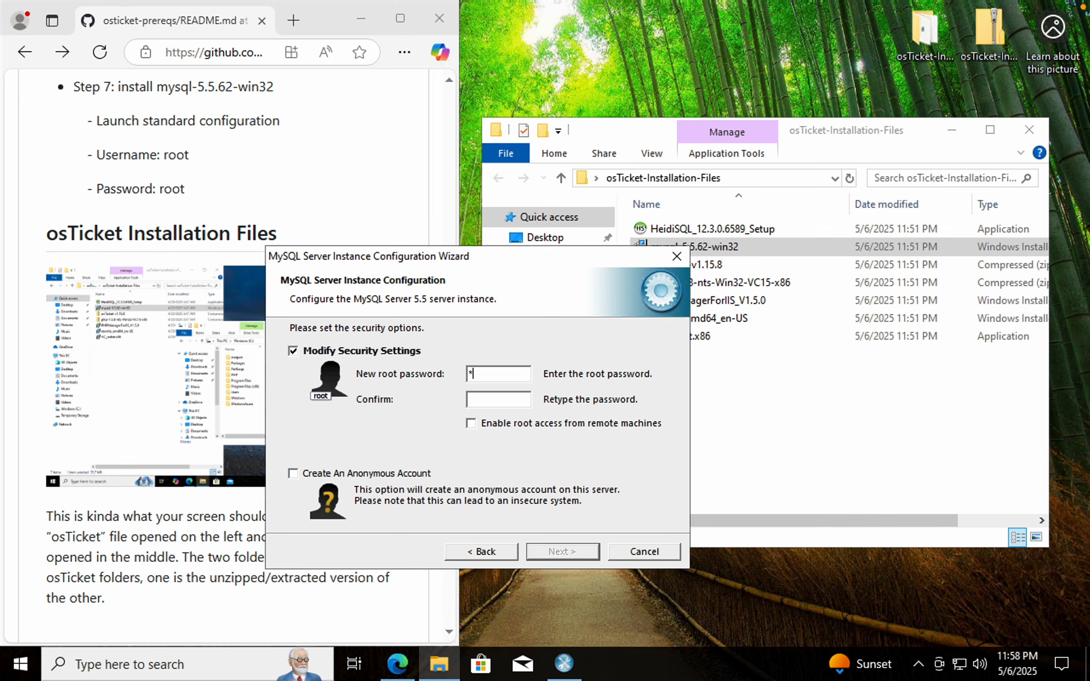
Enter and confirm the new root password, then execute the configuration and finish the wizard
type("rootroot")
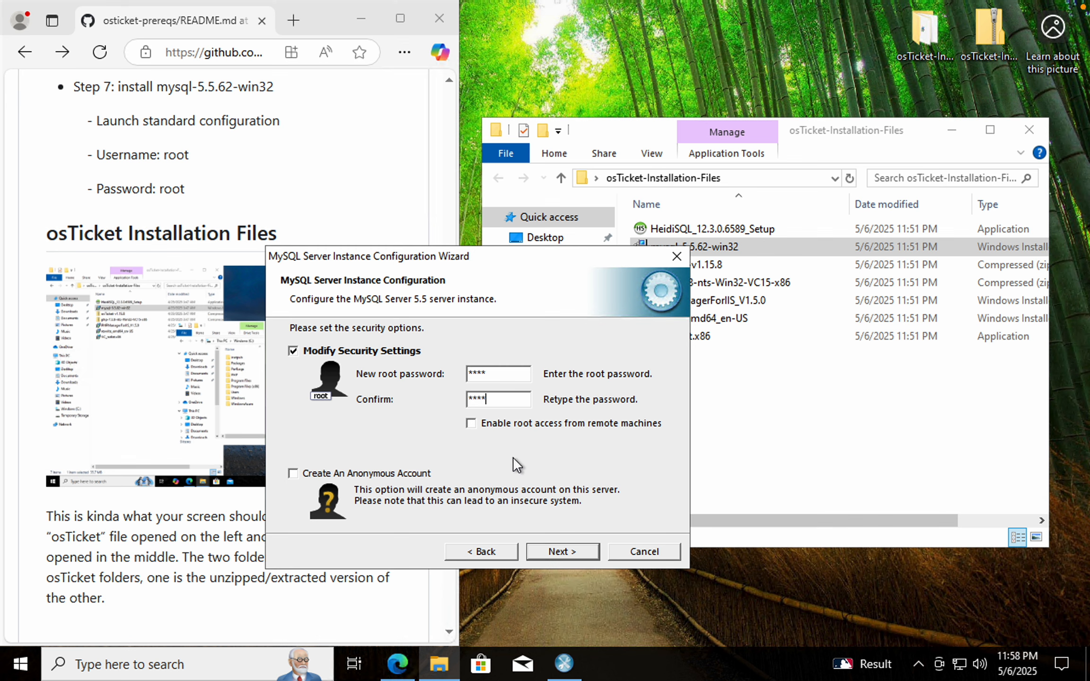
left_click(573, 553)
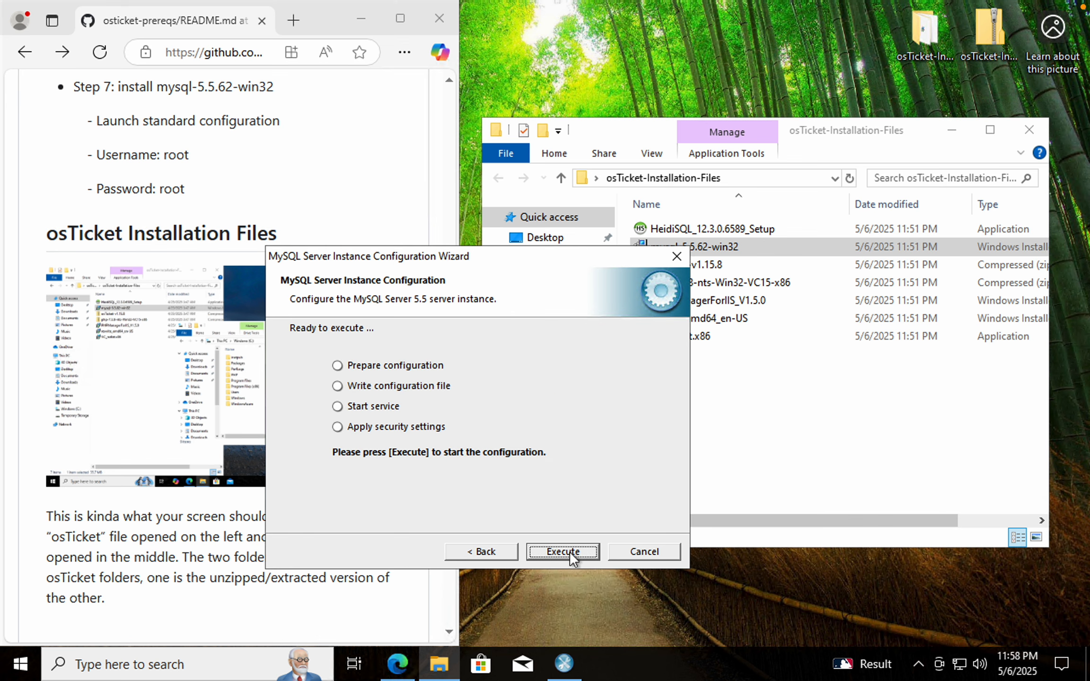
left_click(568, 552)
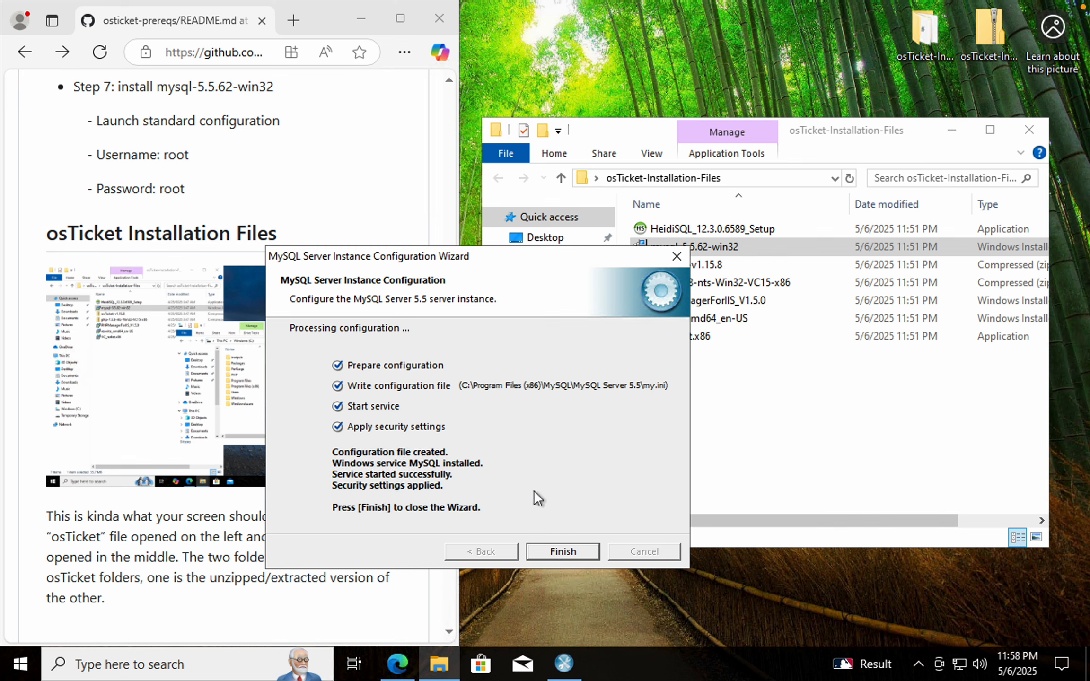
left_click(564, 551)
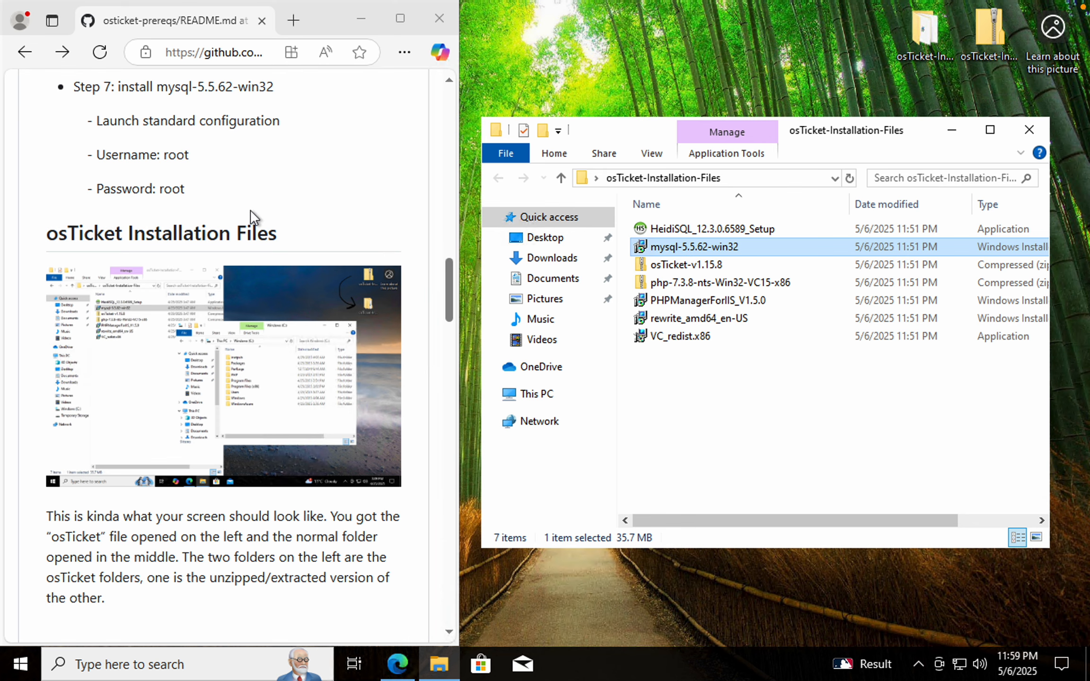
Open Internet Information Services (IIS) Manager as administrator by searching for iss
scroll(250, 215, "down", 2)
scroll(249, 216, "down", 2)
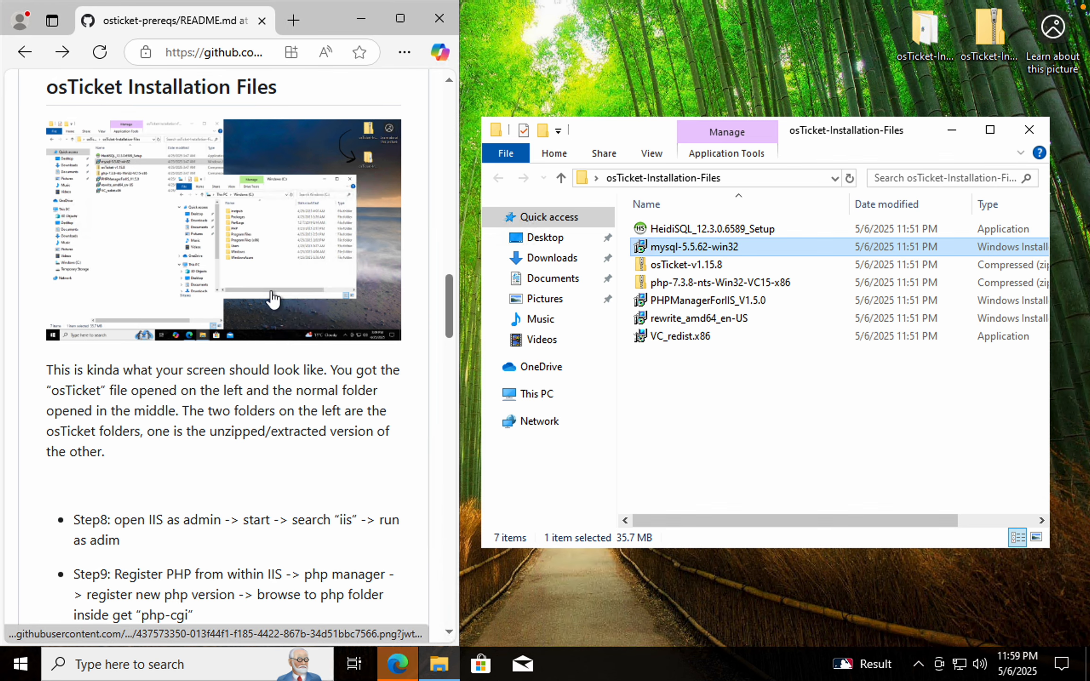
scroll(272, 293, "down", 4)
scroll(272, 290, "down", 3)
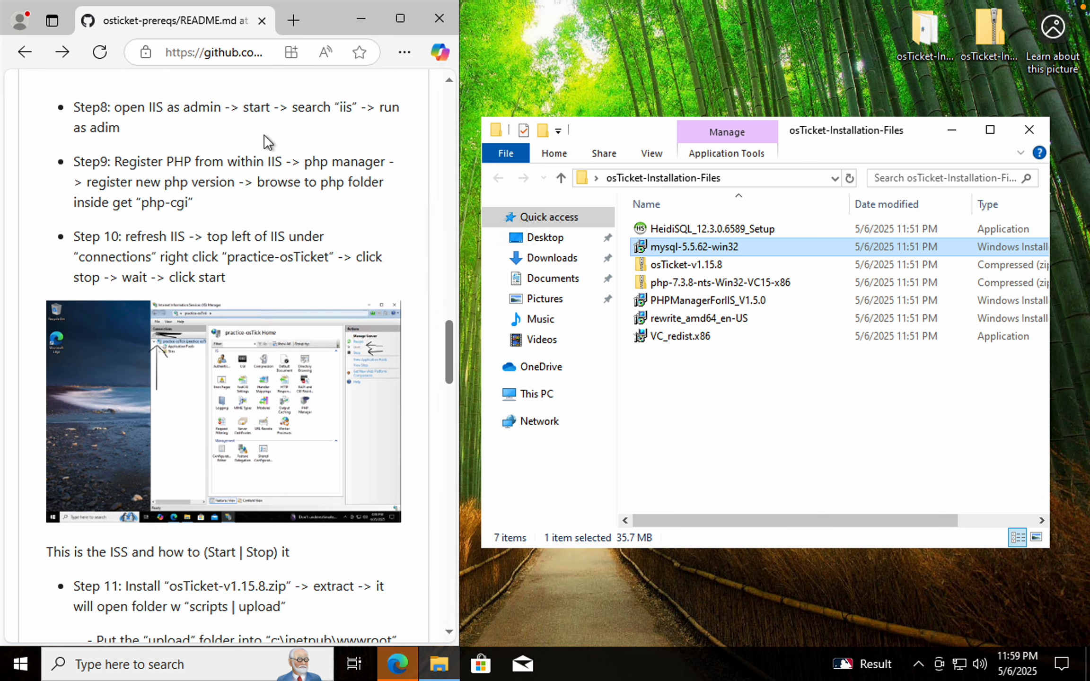
left_click(221, 665)
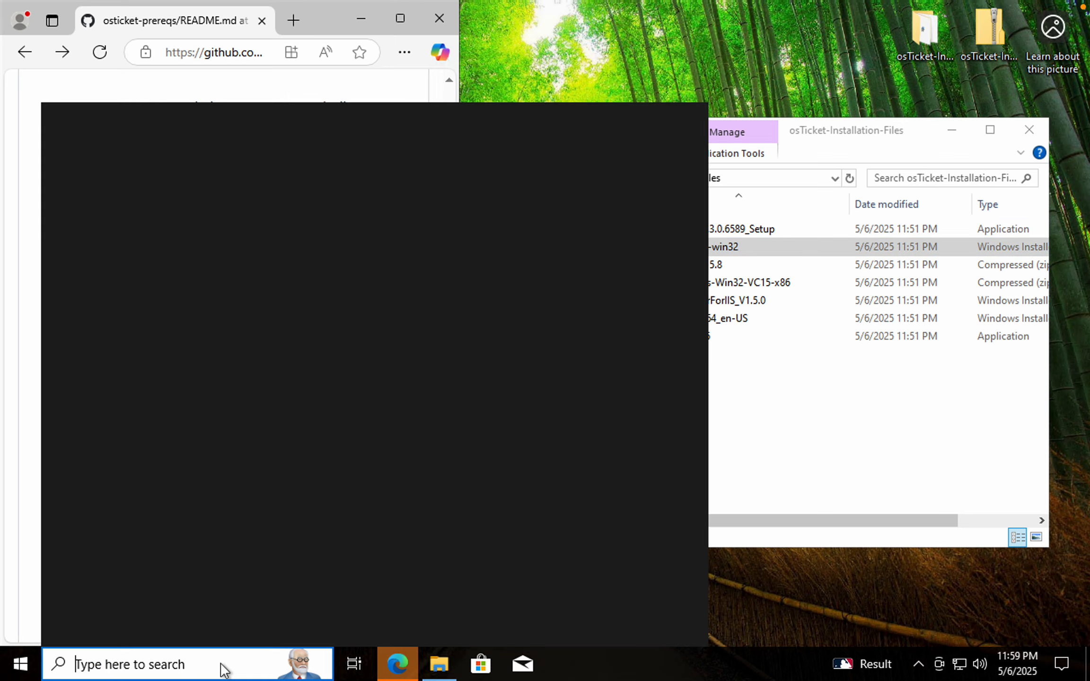
type("iss")
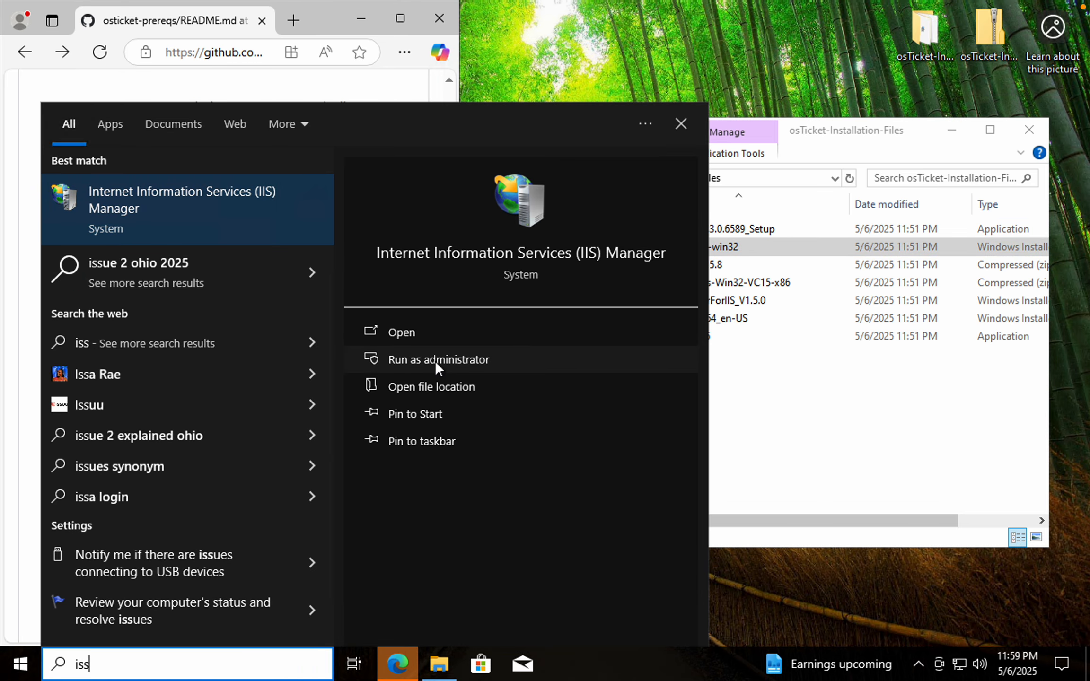
right_click(220, 210)
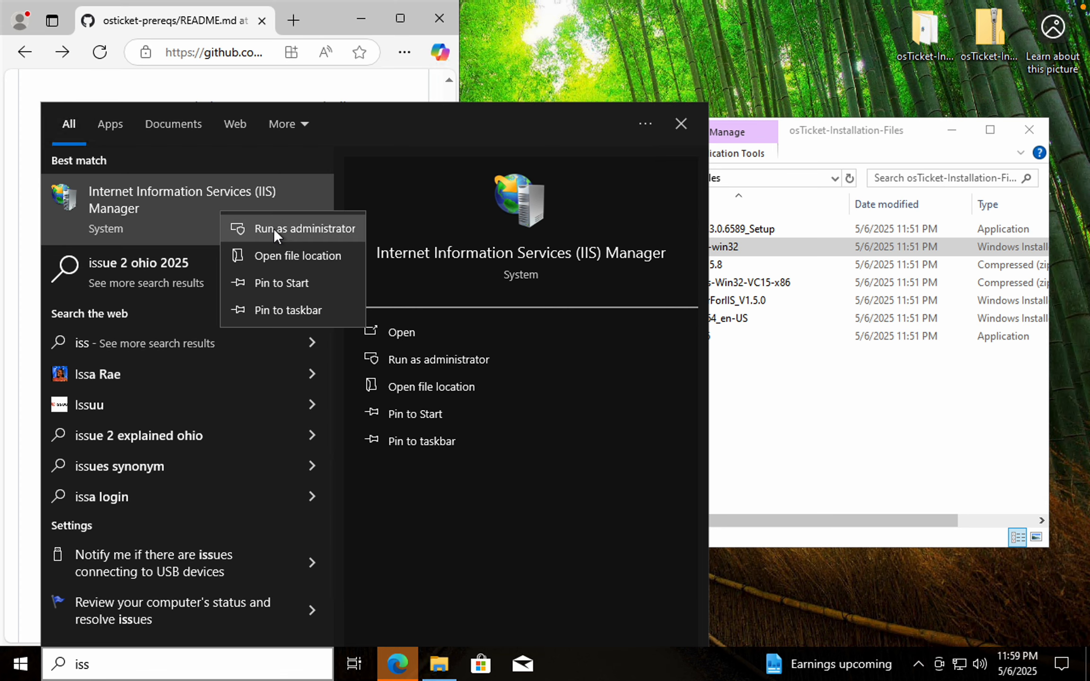
left_click(275, 230)
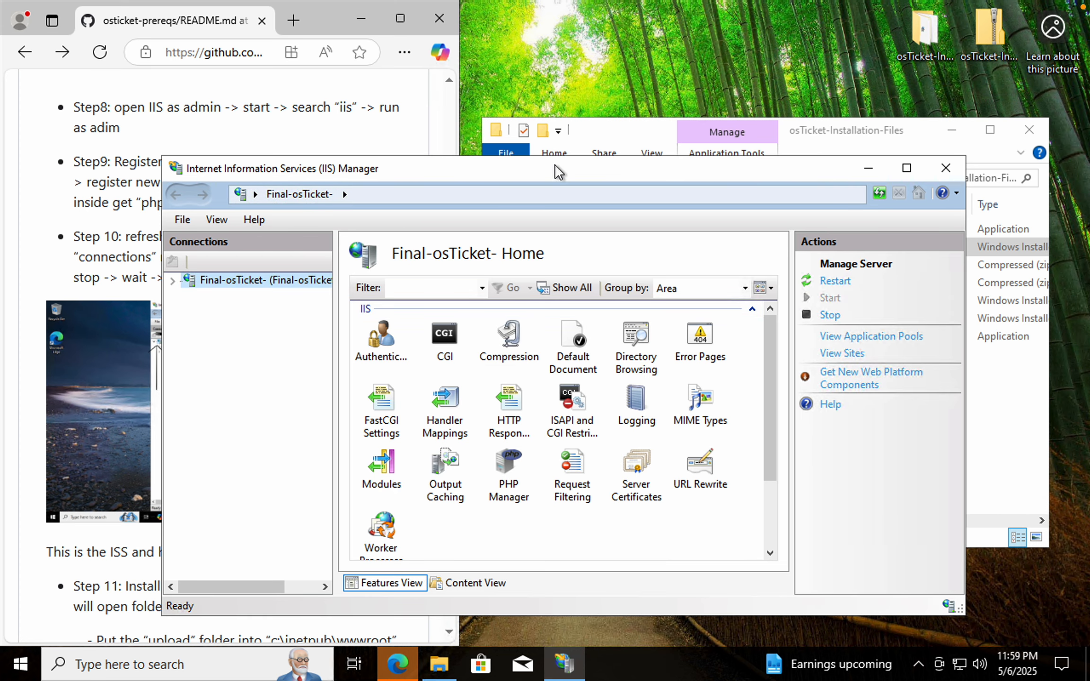
Close the osTicket-Installation-Files folder window and arrange the IIS Manager window beside the README
left_click_drag(555, 165, 638, 104)
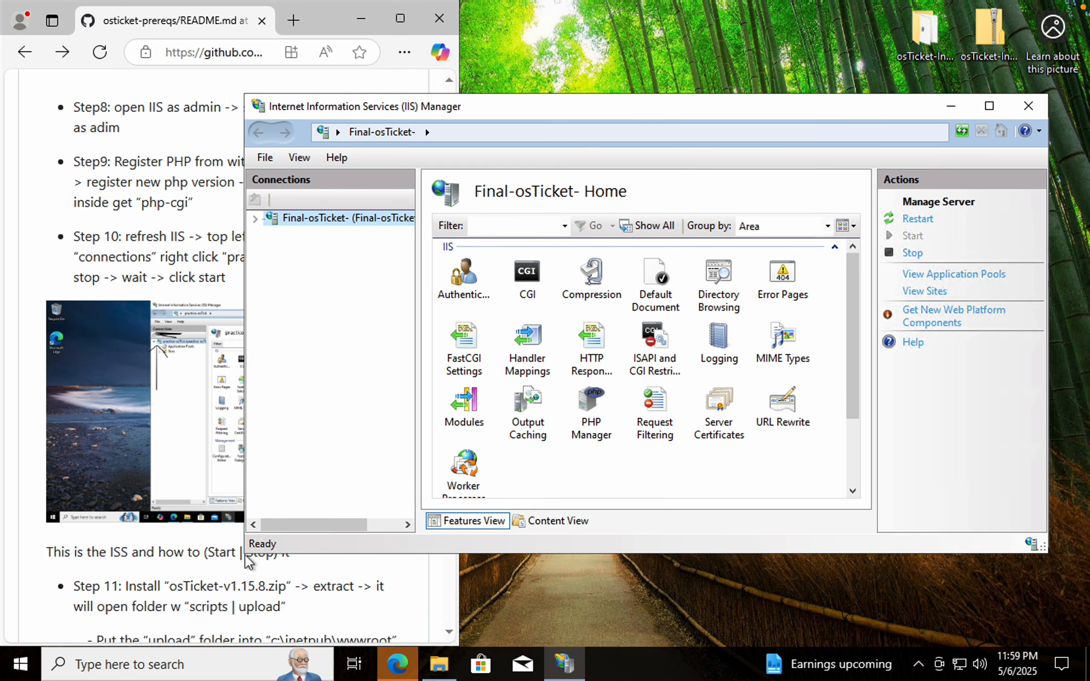
left_click_drag(244, 553, 516, 495)
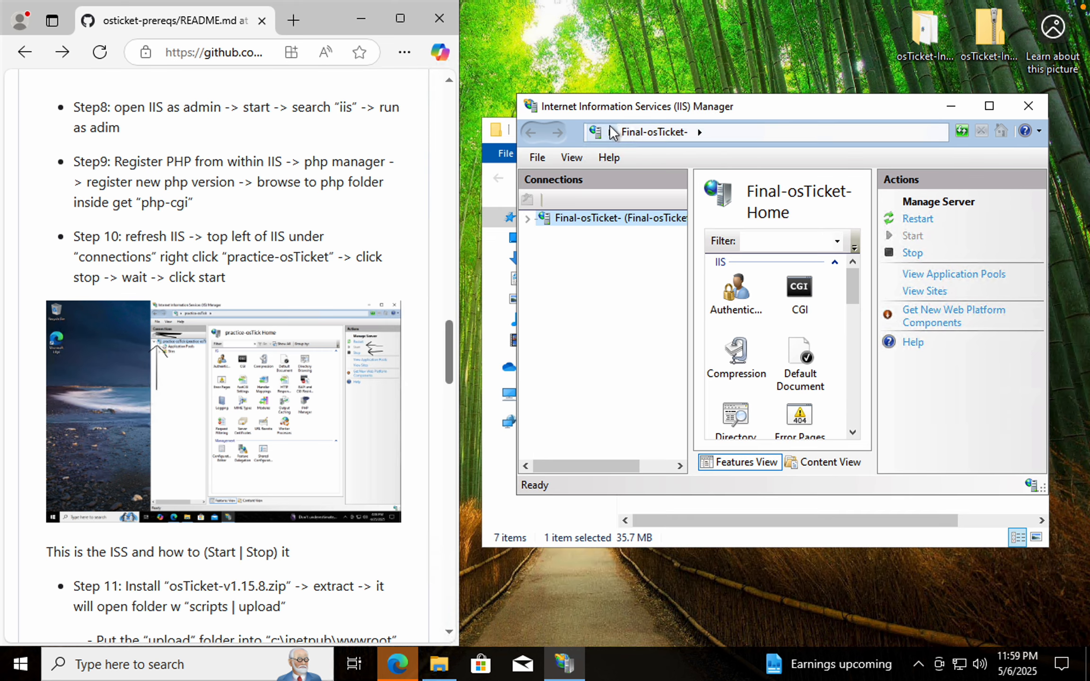
left_click_drag(483, 550, 354, 601)
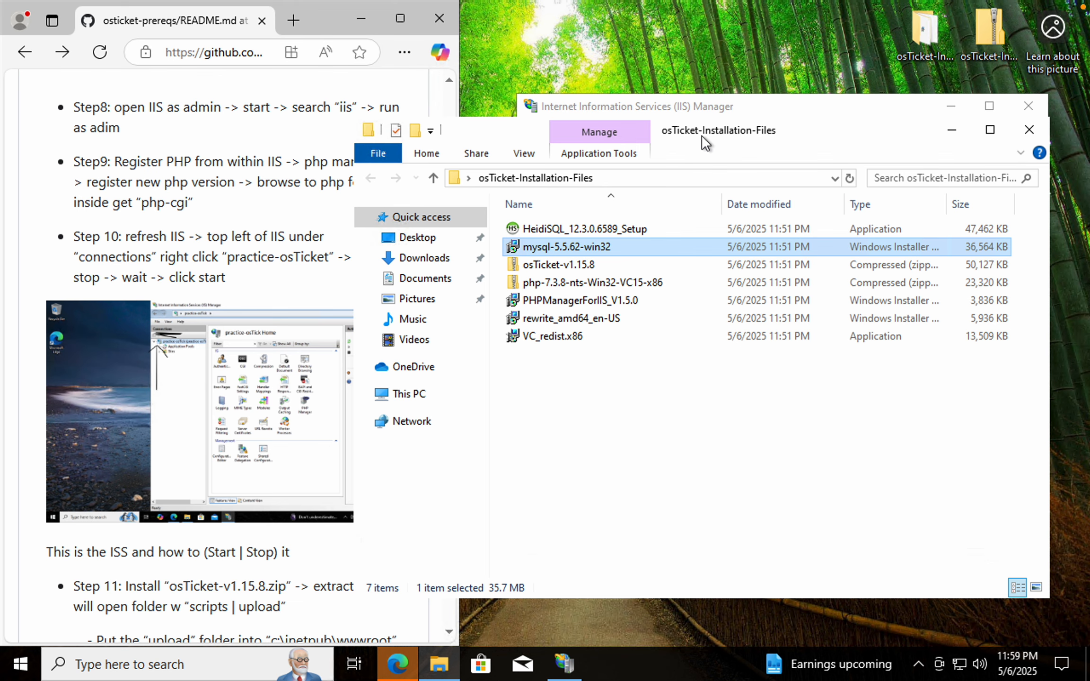
left_click_drag(826, 117, 828, 91)
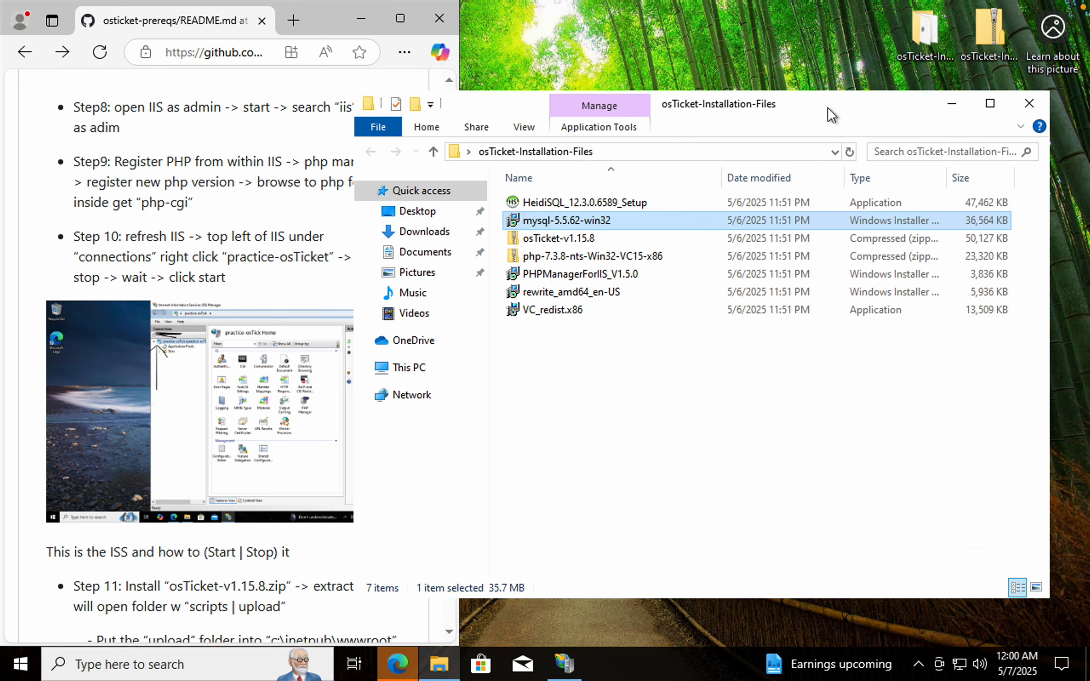
left_click(1029, 103)
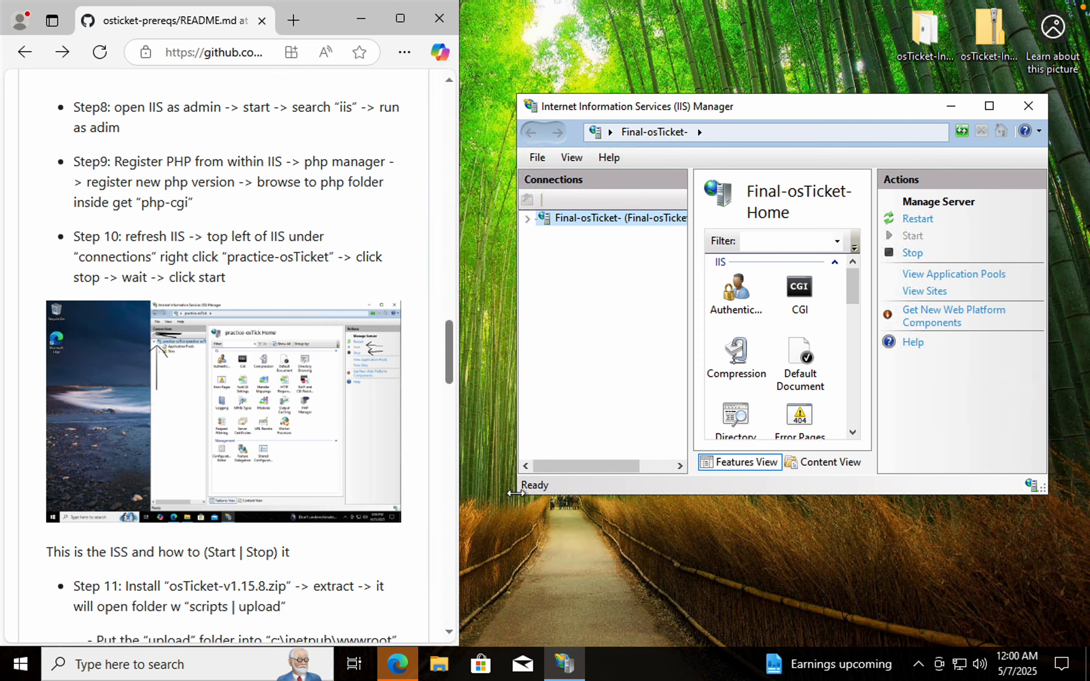
left_click_drag(515, 497, 394, 538)
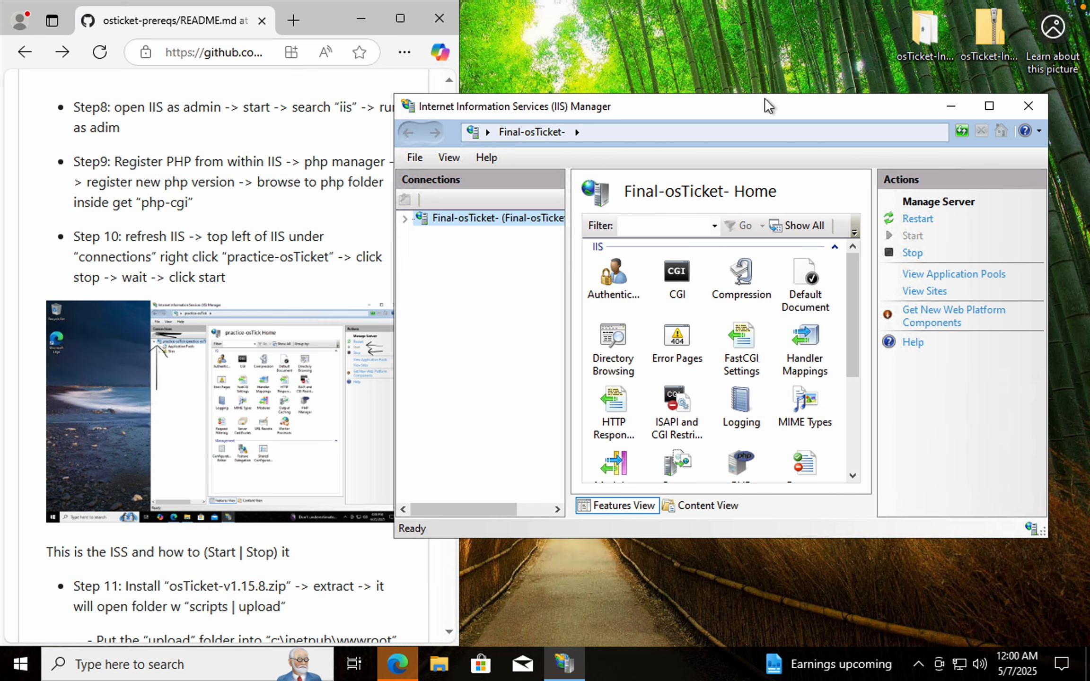
left_click_drag(765, 99, 724, 102)
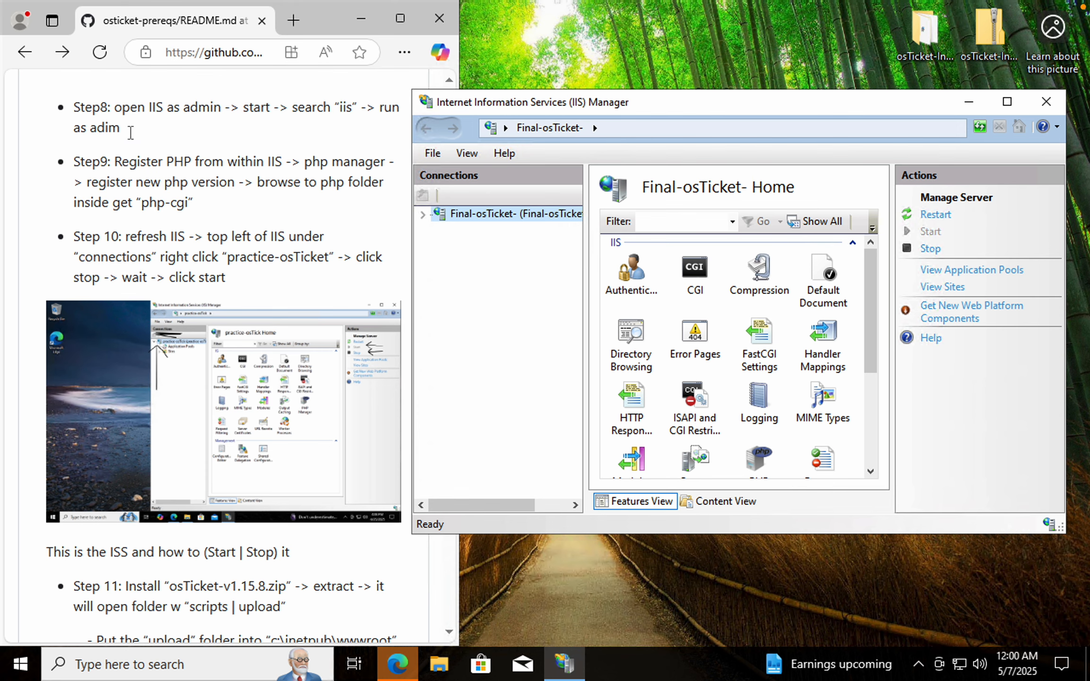
Open PHP Manager for the Final-osTicket server in IIS Manager
scroll(145, 175, "down", 3)
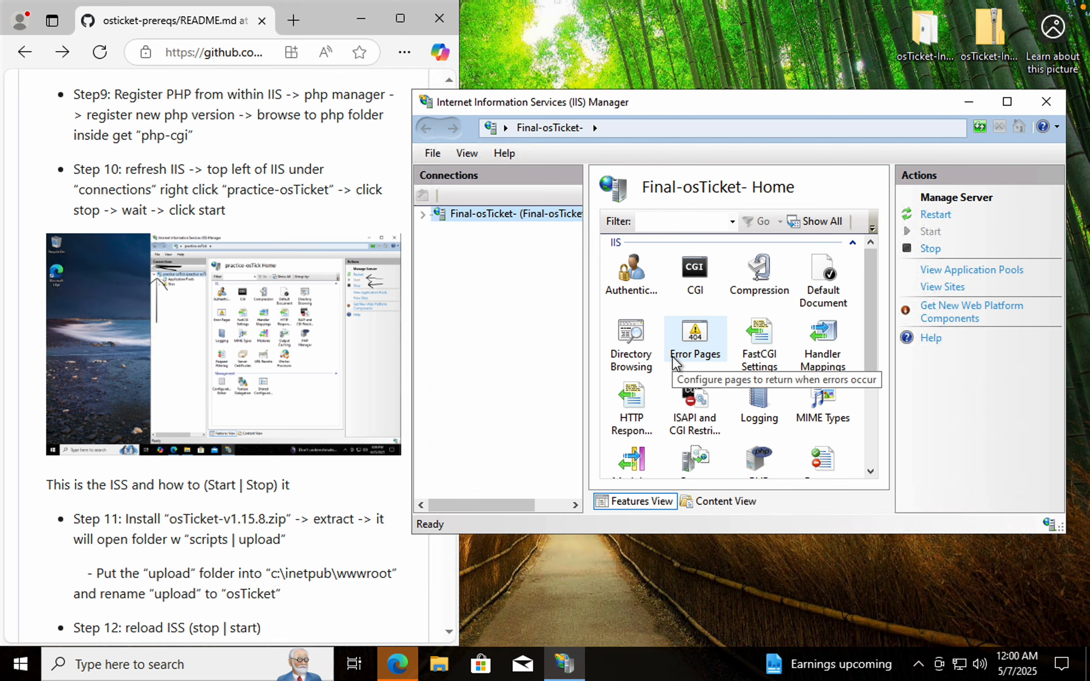
left_click_drag(872, 356, 871, 395)
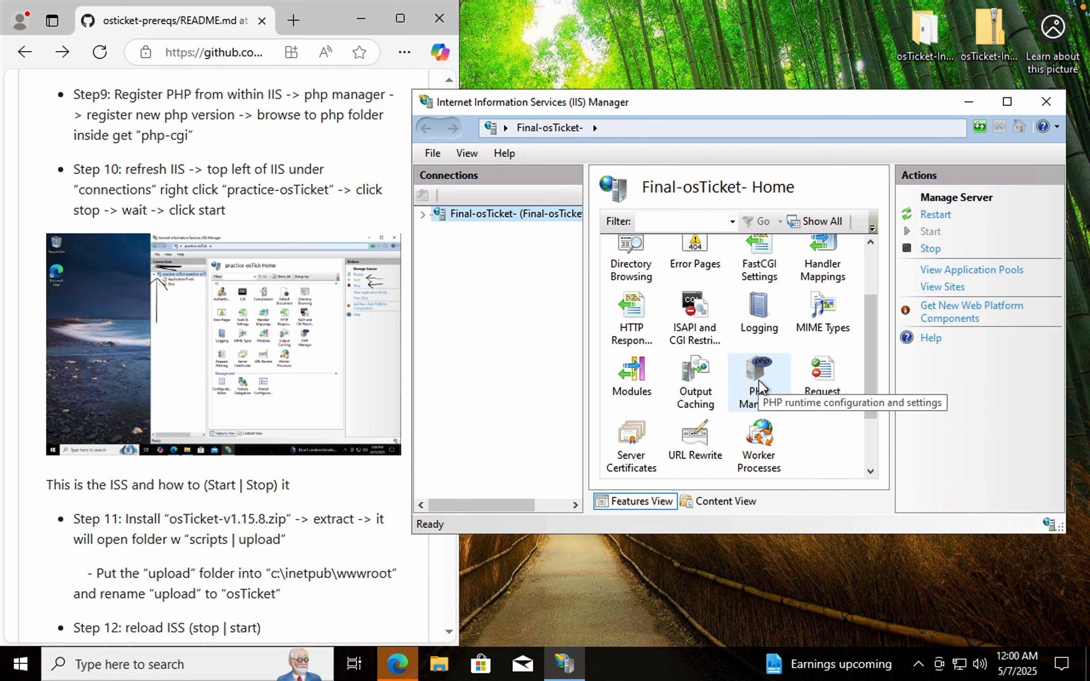
double_click(759, 384)
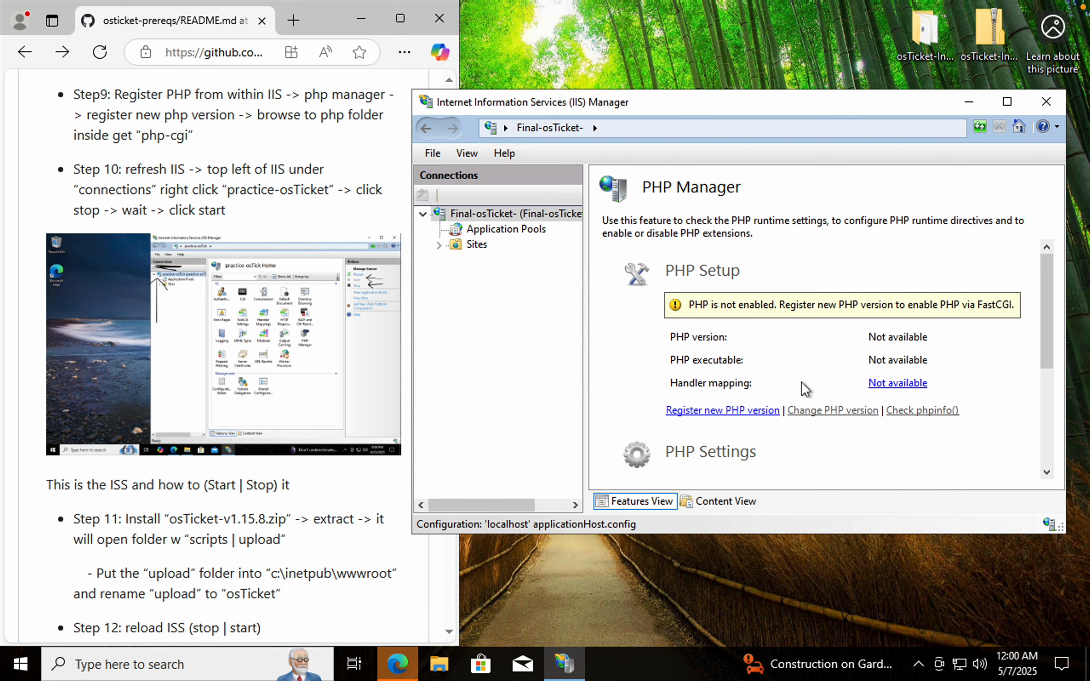
scroll(804, 389, "down", 5)
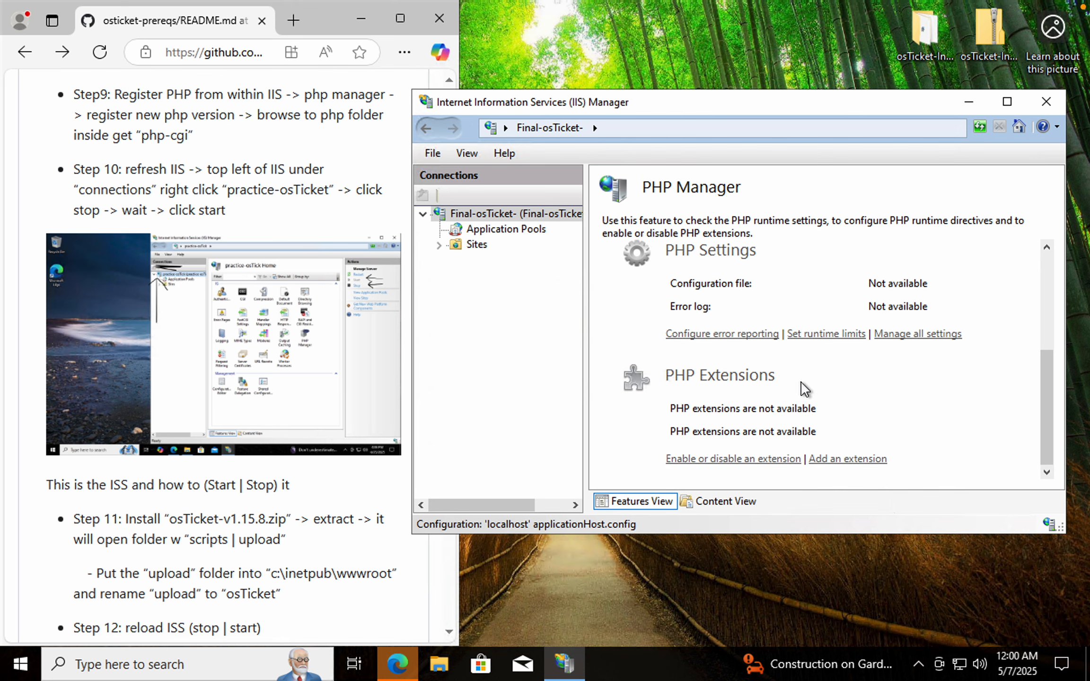
scroll(804, 389, "up", 5)
Register a new PHP version in PHP Manager using C:\PHP\php-cgi.exe as the executable
left_click(728, 345)
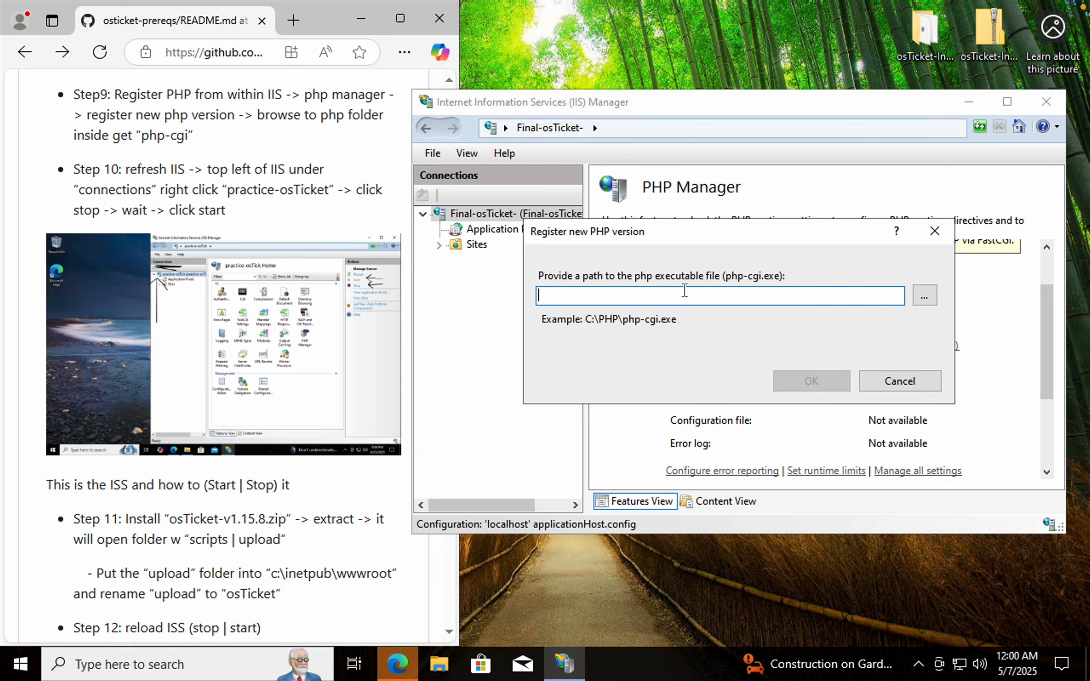
left_click(926, 297)
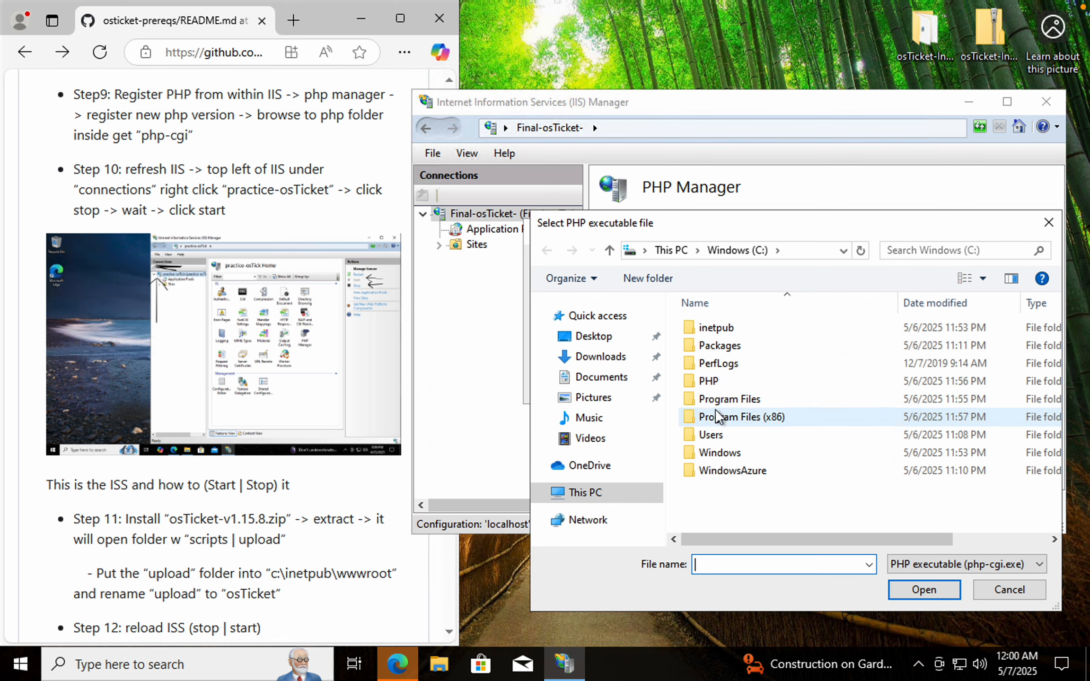
left_click(585, 492)
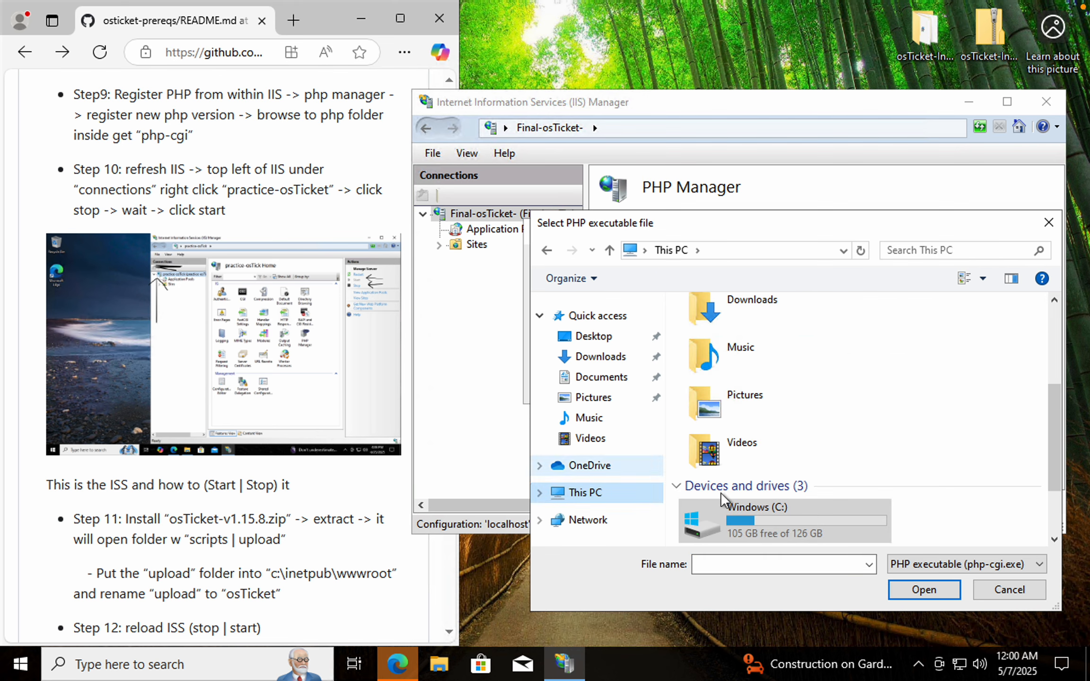
left_click(747, 510)
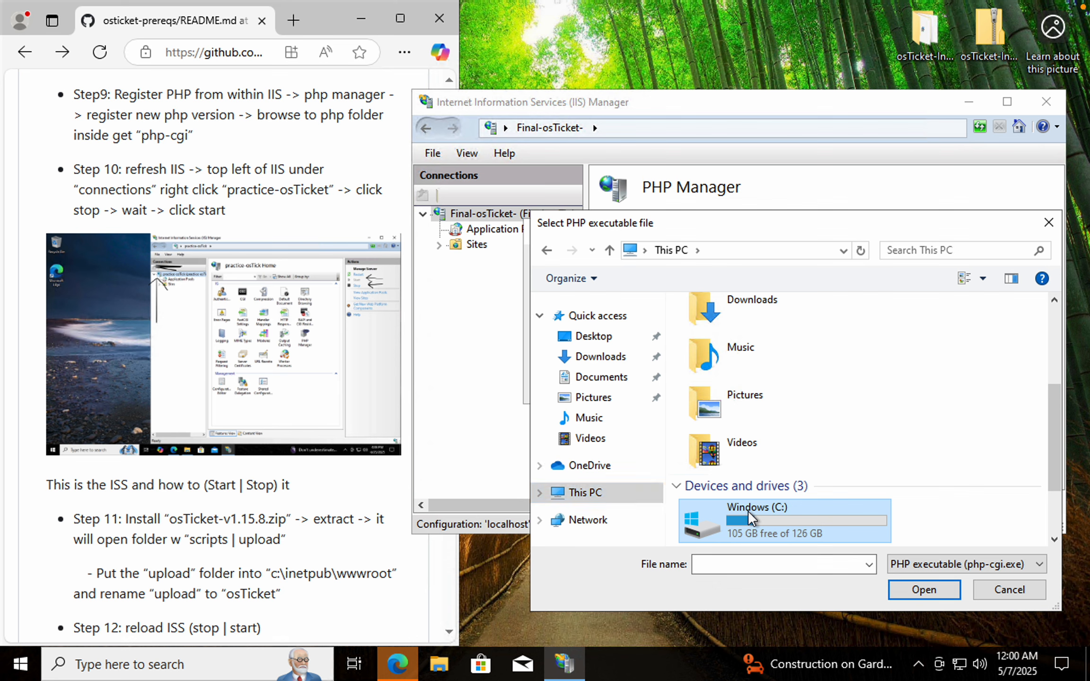
double_click(748, 510)
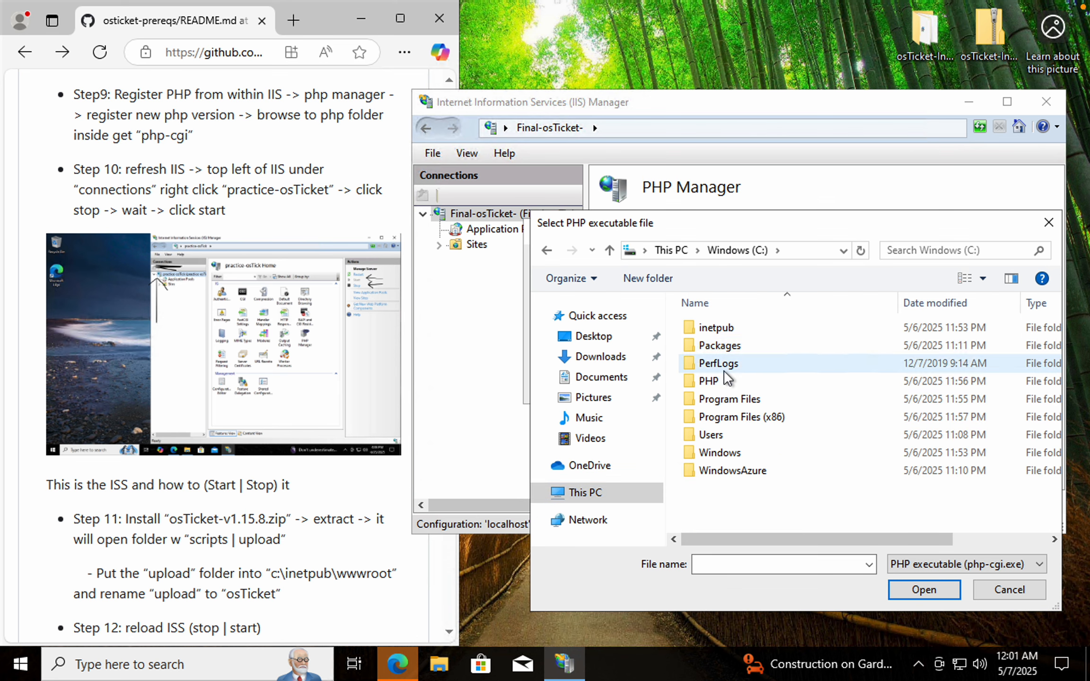
left_click(927, 591)
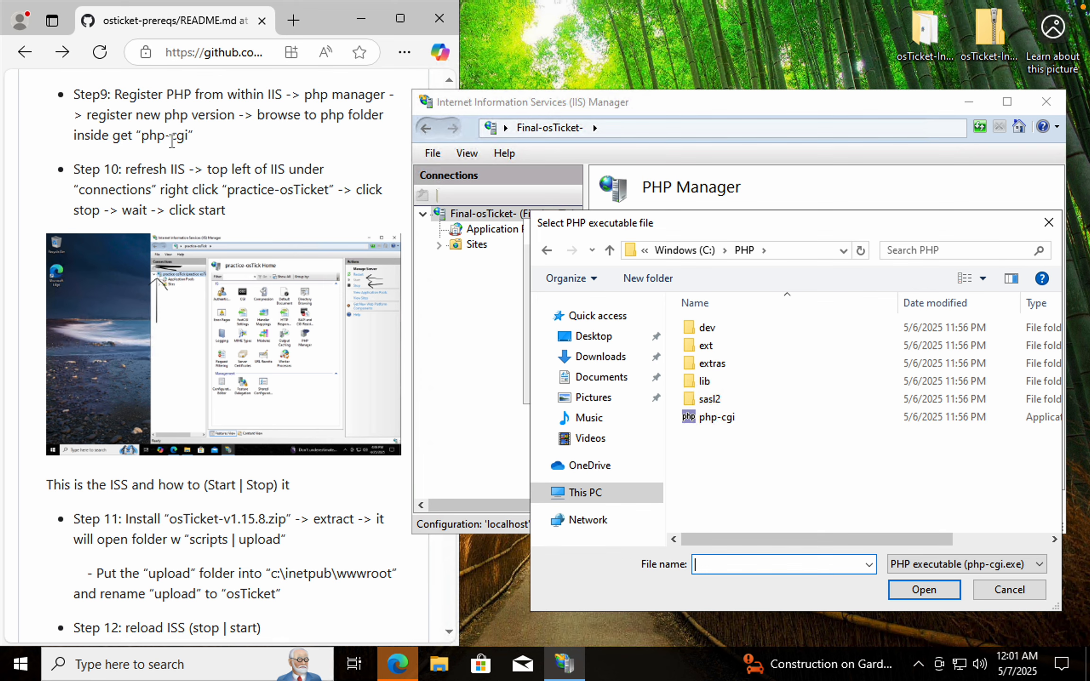
left_click(738, 418)
left_click(923, 590)
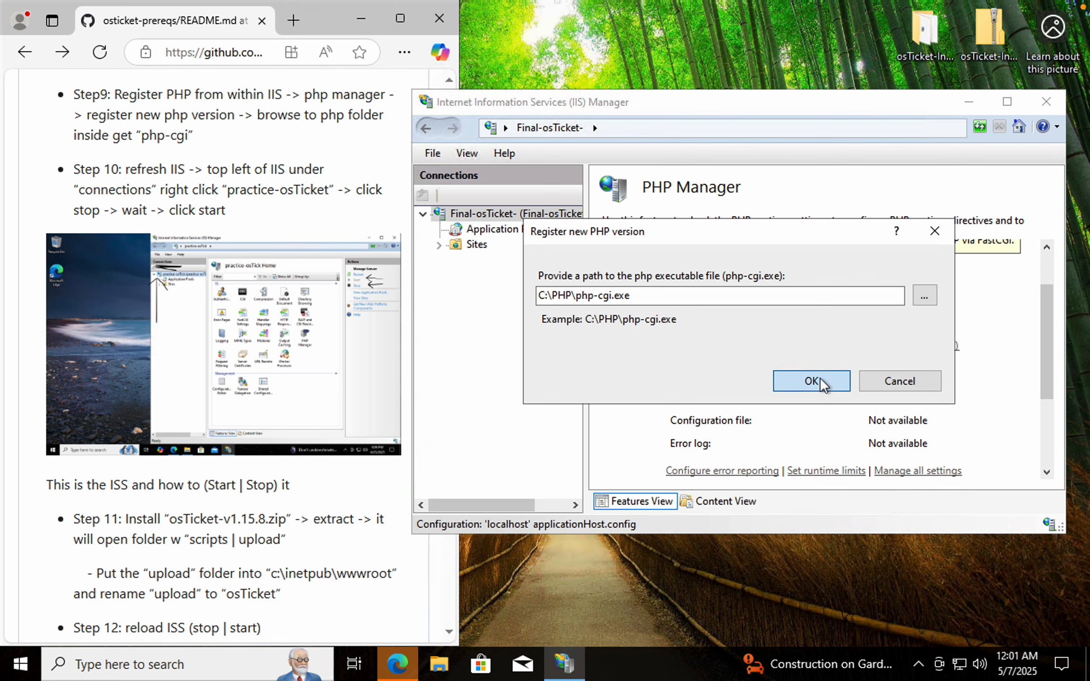
left_click(820, 377)
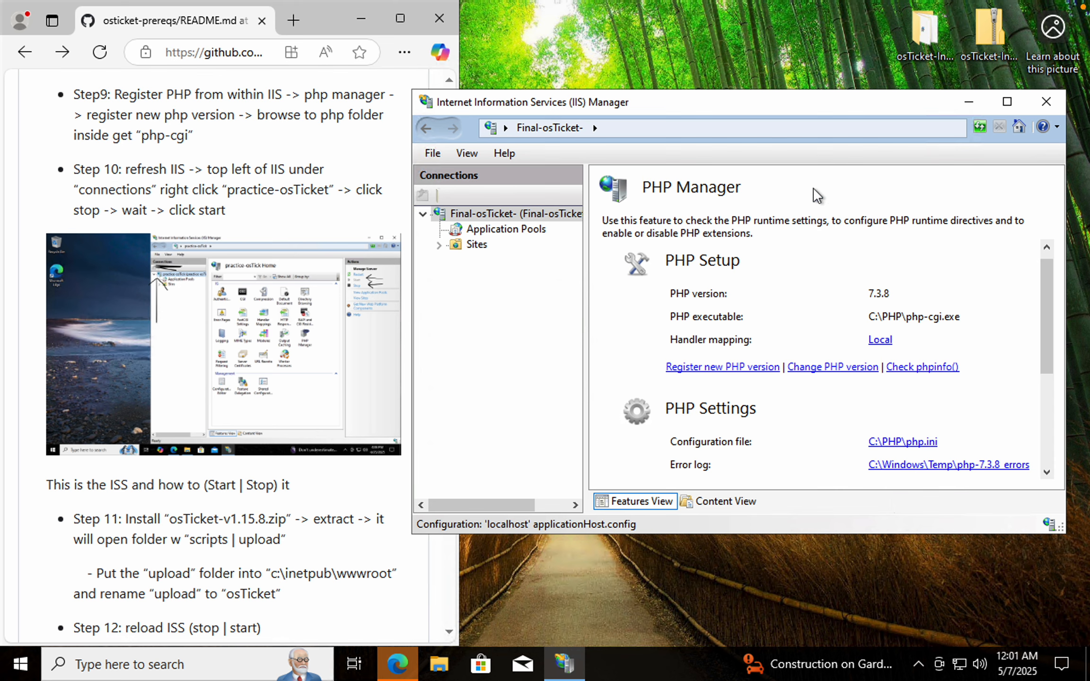
Stop and start the Final-osTicket server, then refresh it in the connections tree
left_click(445, 217)
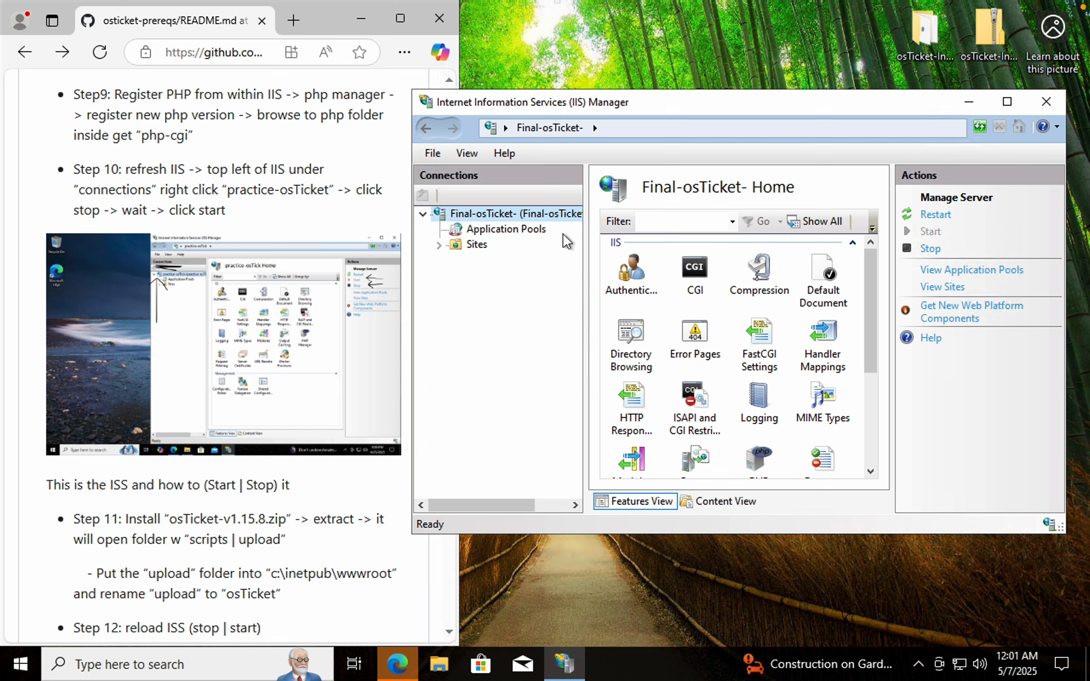
left_click(930, 249)
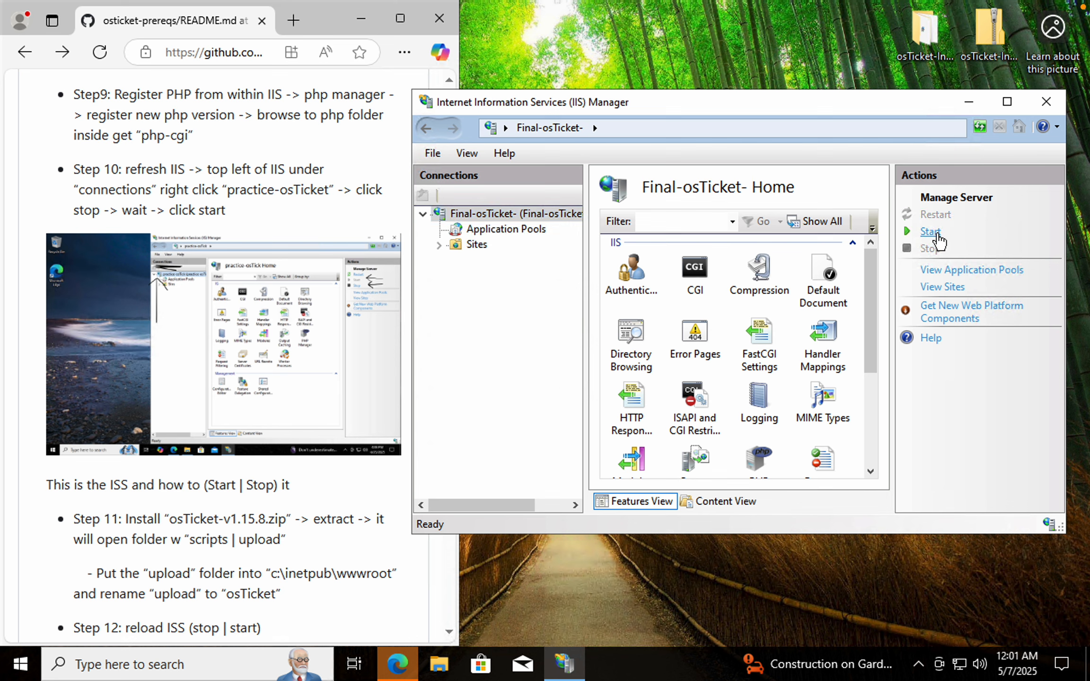
left_click(934, 232)
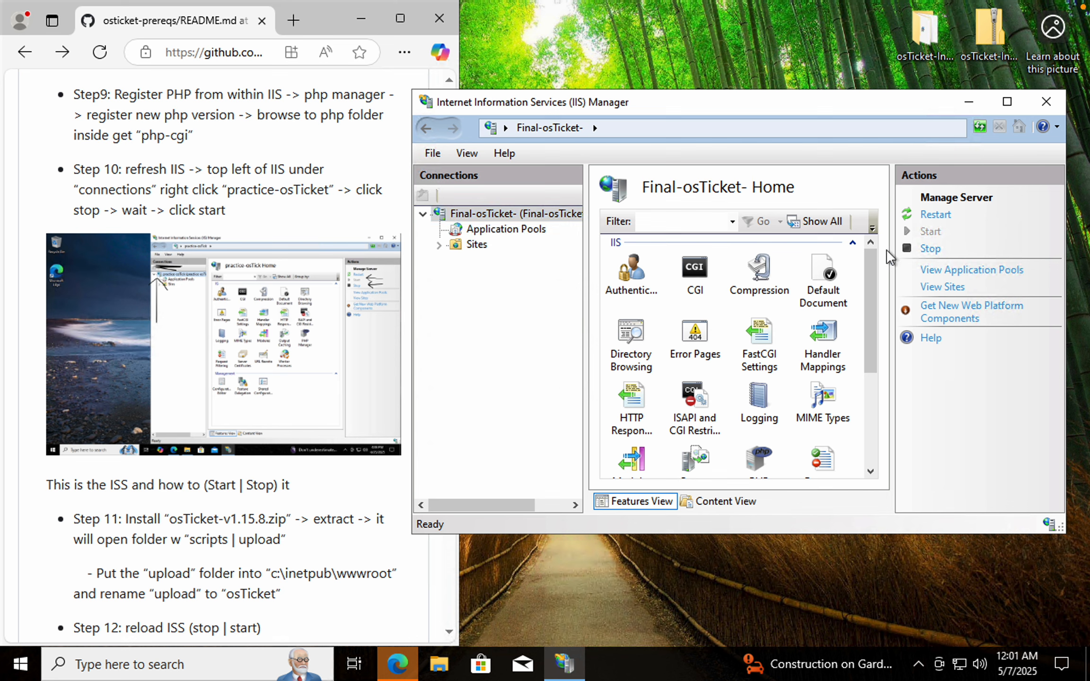
right_click(490, 213)
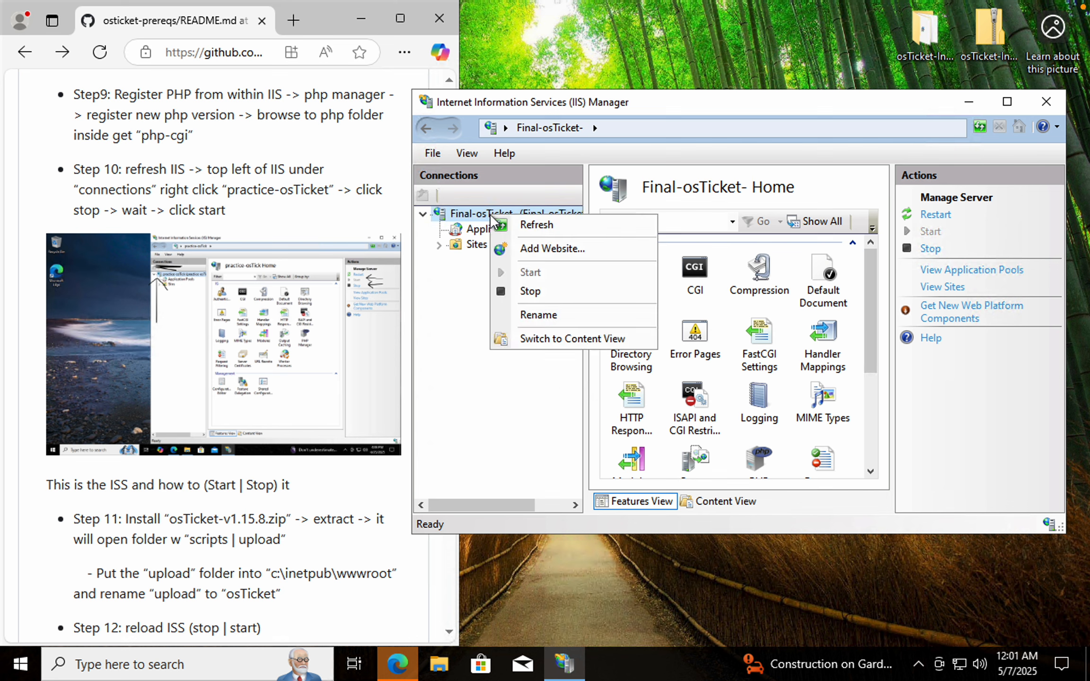
left_click(542, 225)
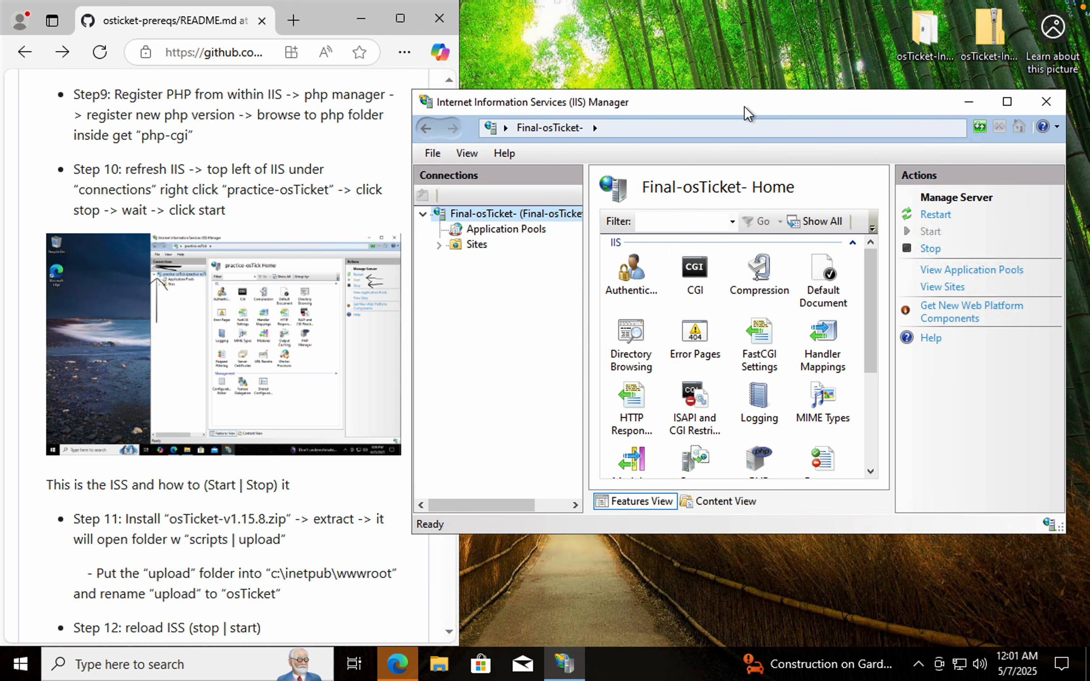
Enlarge the IIS Manager window and scroll the README down to the osTicket installation steps
left_click_drag(744, 106, 725, 87)
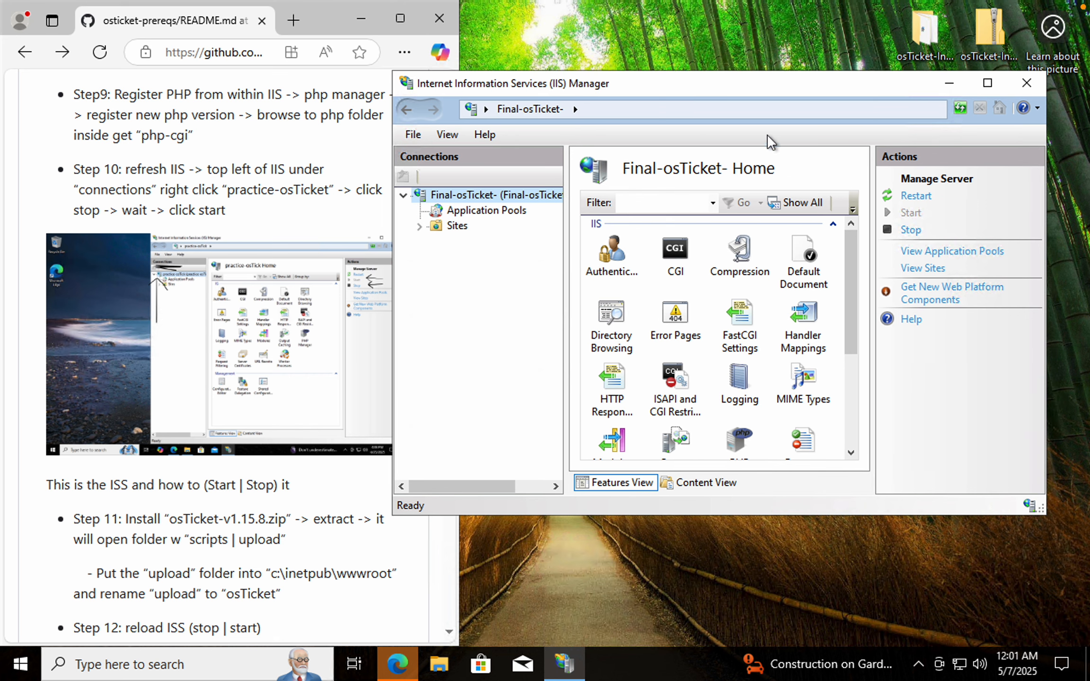
left_click_drag(1043, 512, 1078, 585)
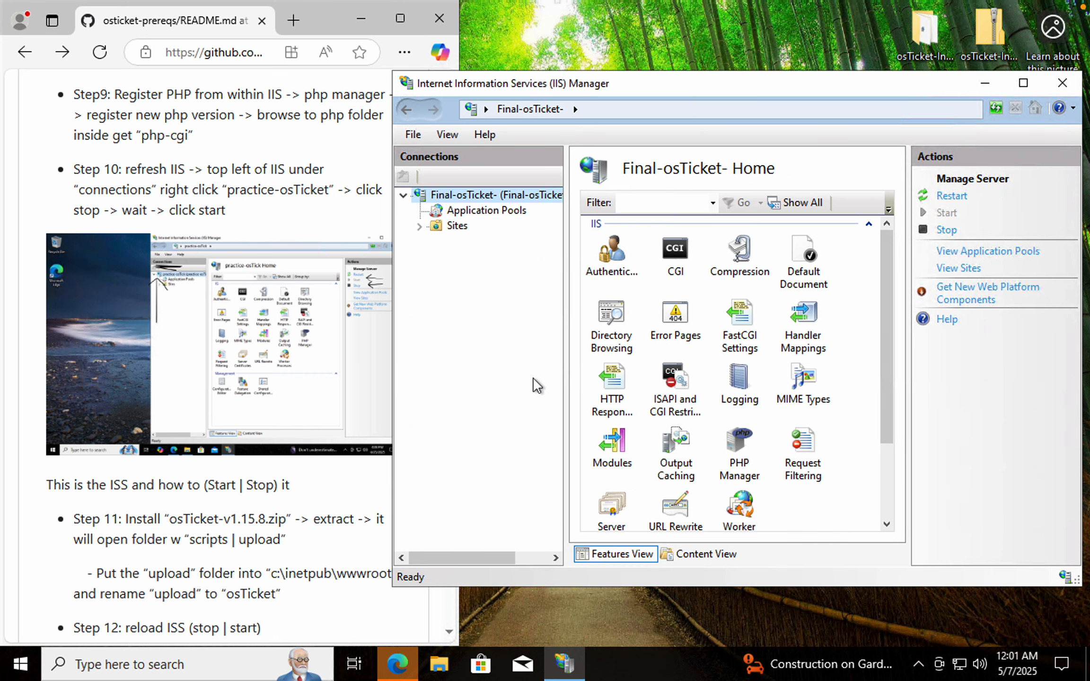
left_click(47, 214)
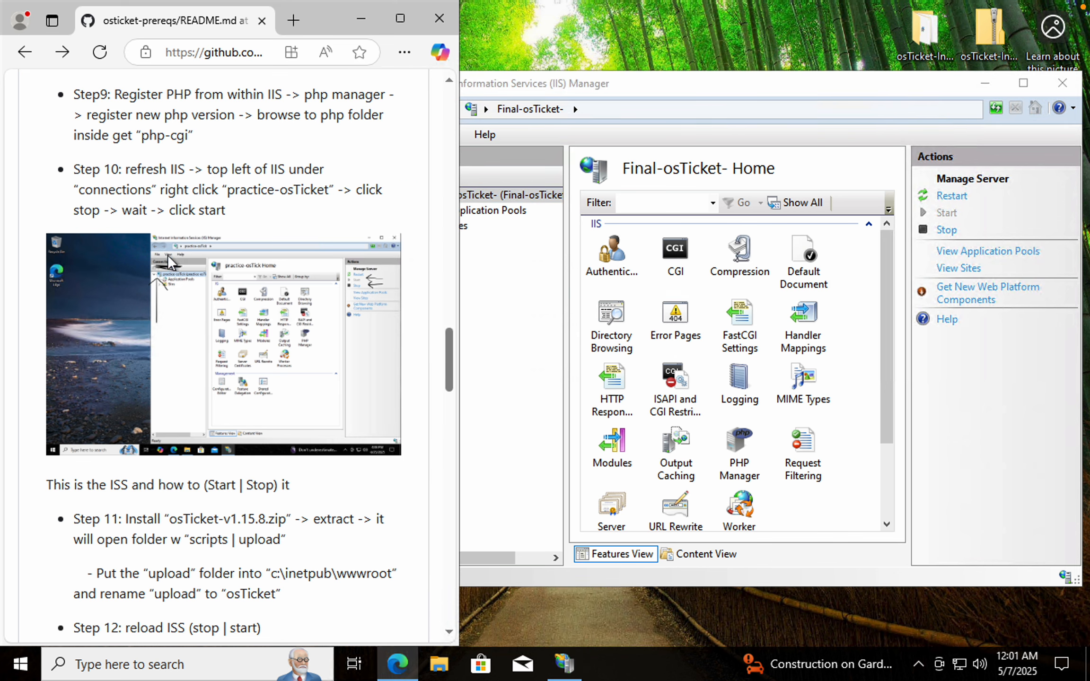
scroll(219, 331, "down", 1)
scroll(219, 332, "down", 1)
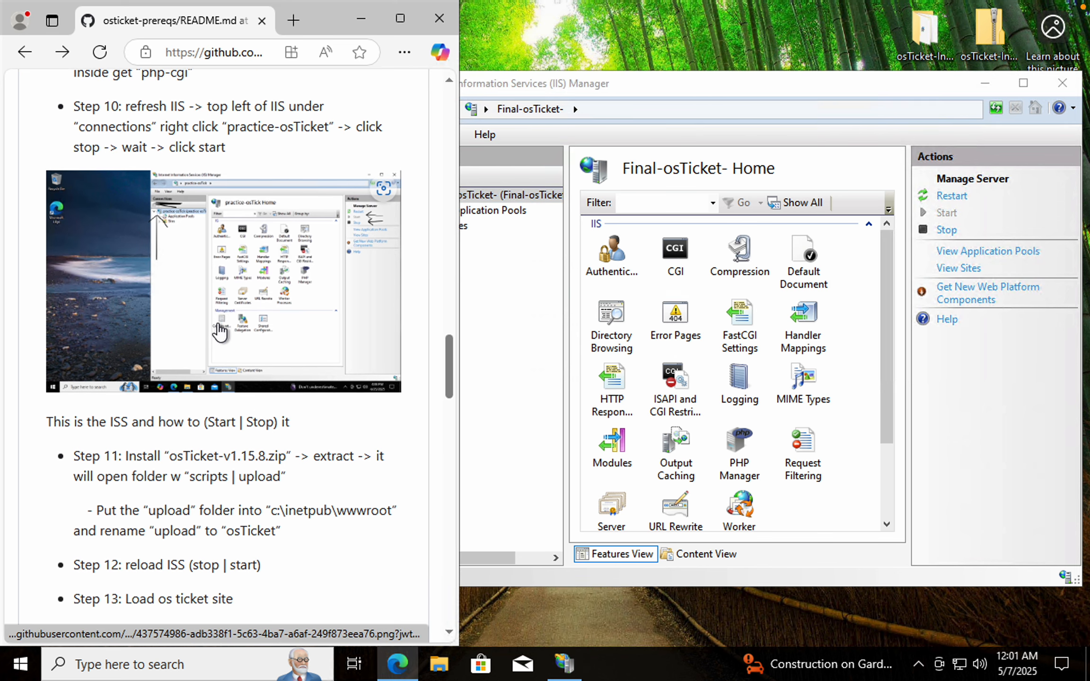
scroll(219, 331, "down", 1)
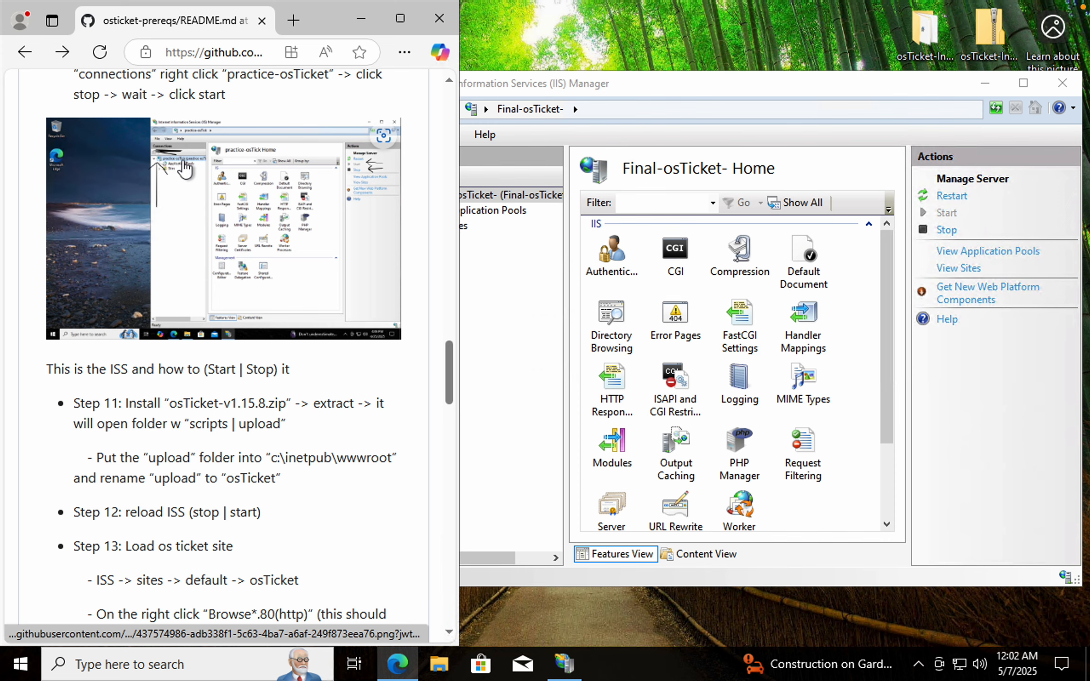
scroll(231, 369, "down", 7)
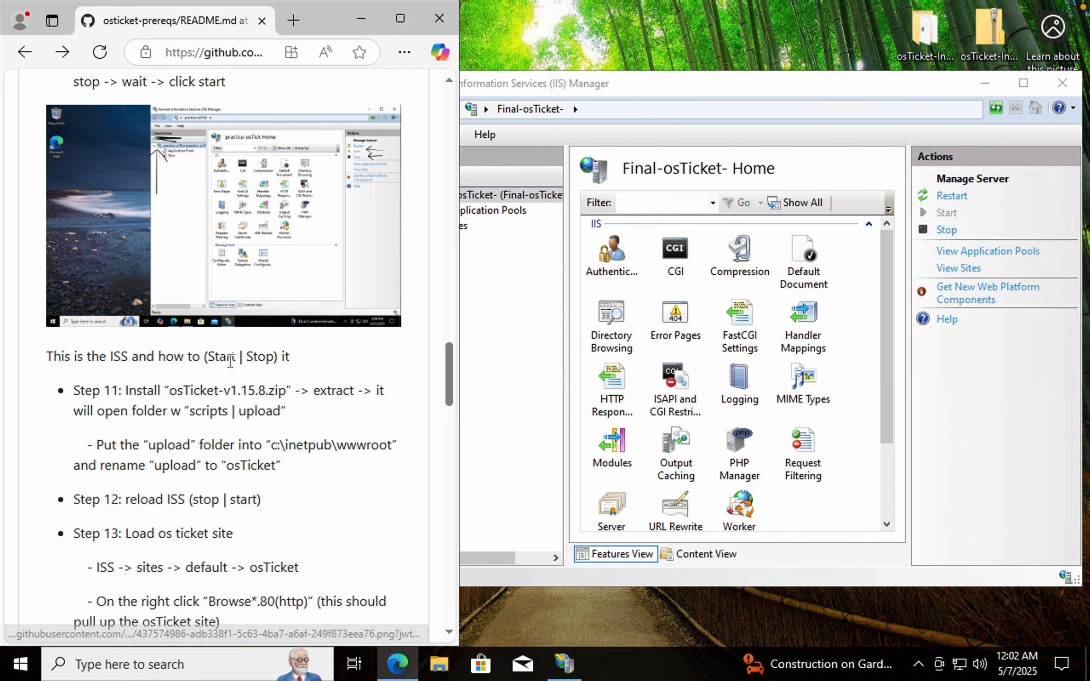
scroll(230, 361, "up", 1)
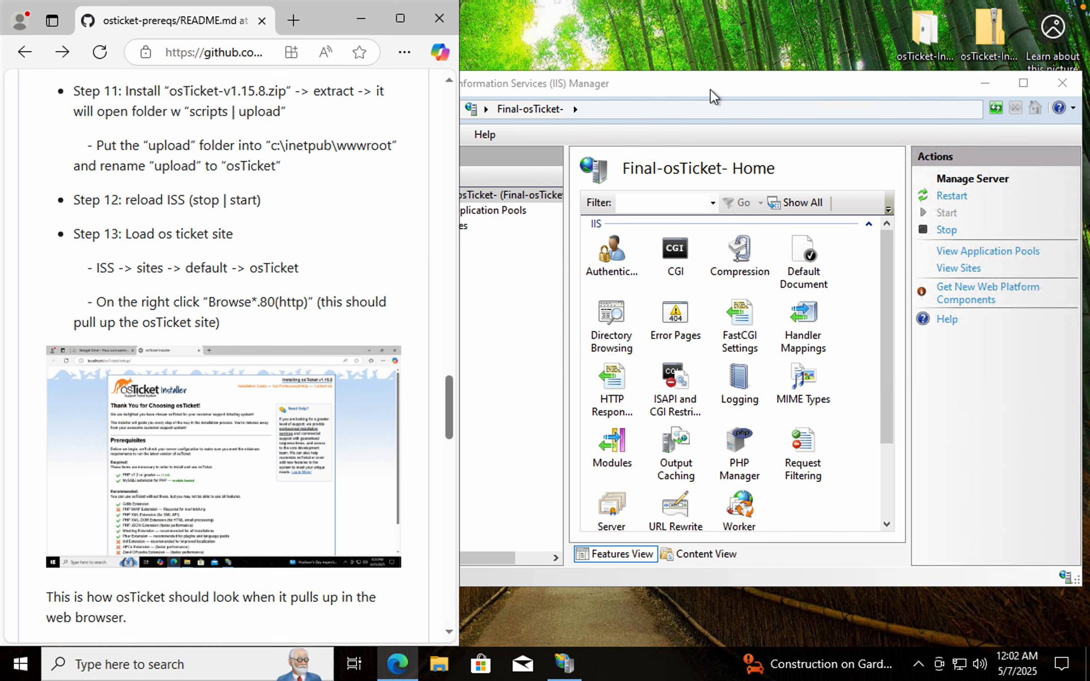
Extract osTicket-v1.15.8.zip from the osTicket-Installation-Files folder to its default destination
double_click(923, 30)
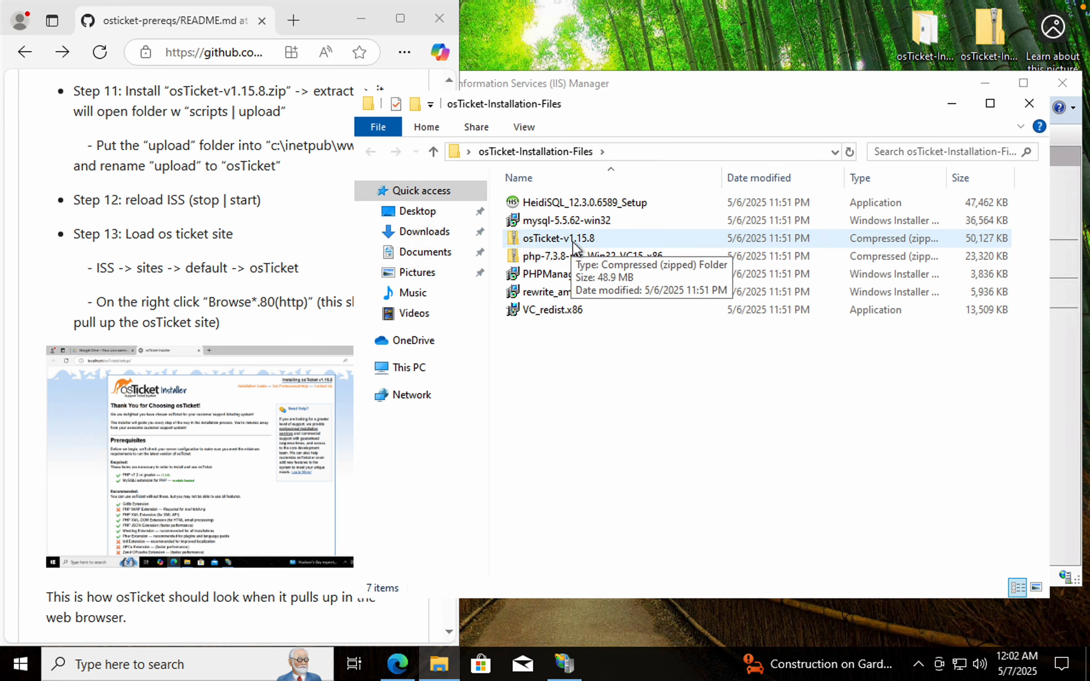
right_click(562, 241)
left_click(630, 295)
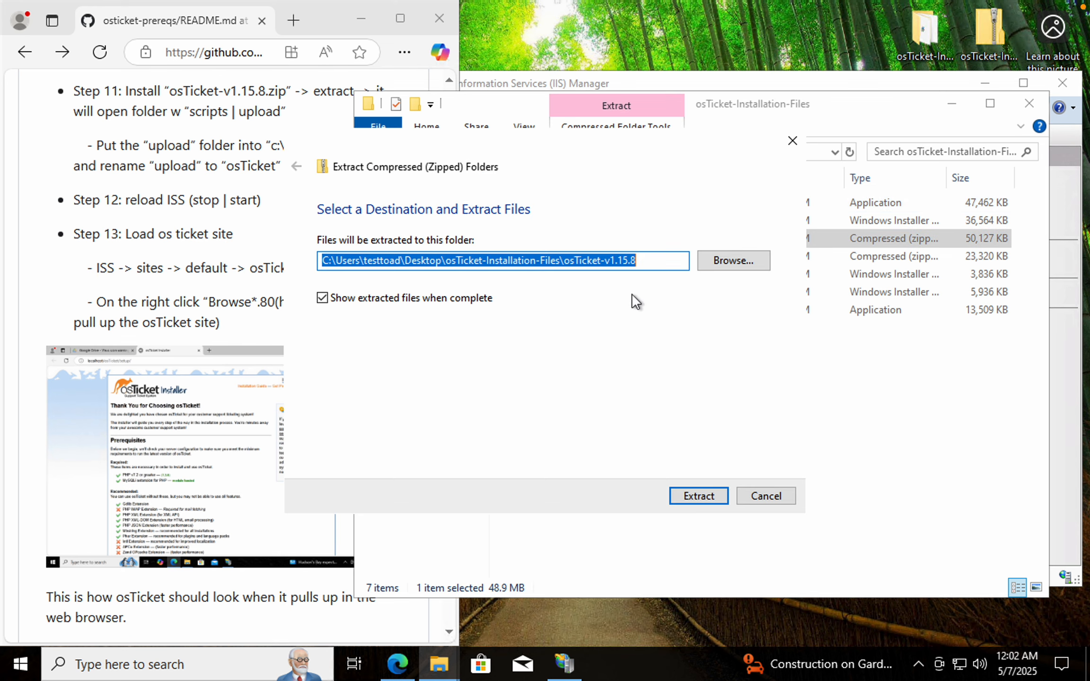
left_click(704, 496)
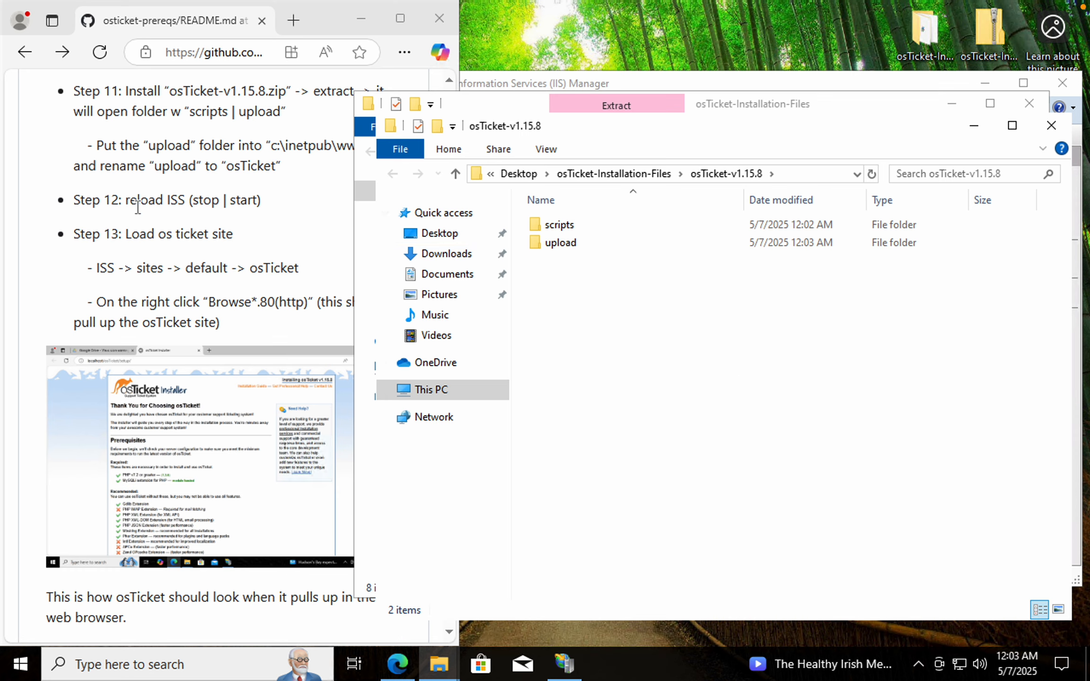
Open a second File Explorer window at C:\inetpub\wwwroot and place it beside the extracted osTicket folder
left_click(313, 185)
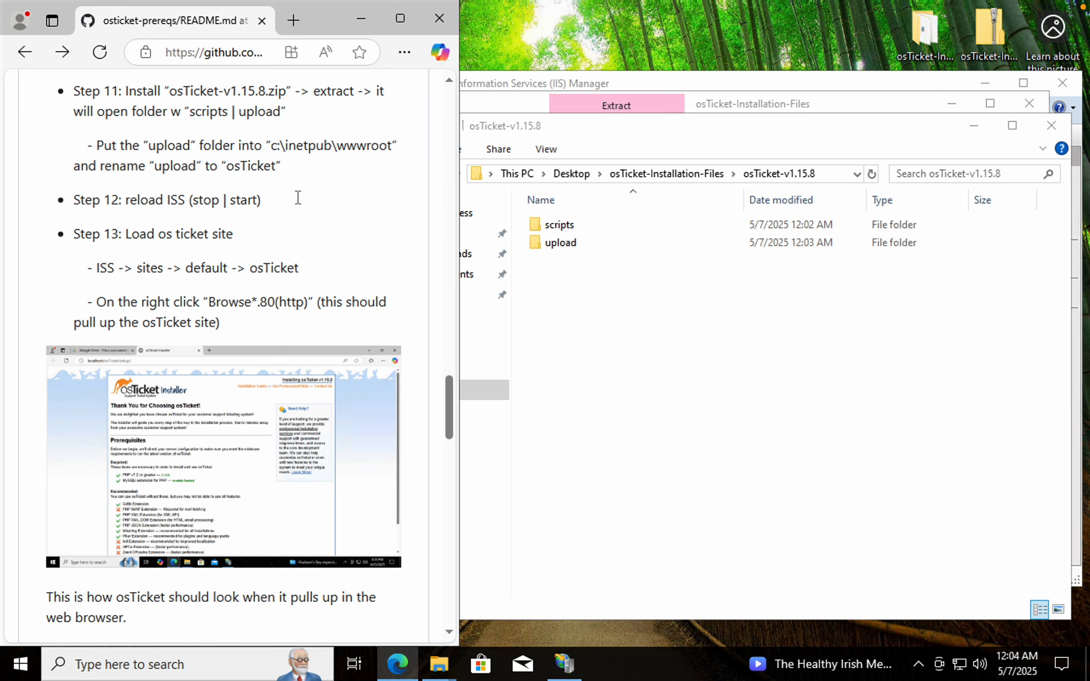
left_click(442, 661)
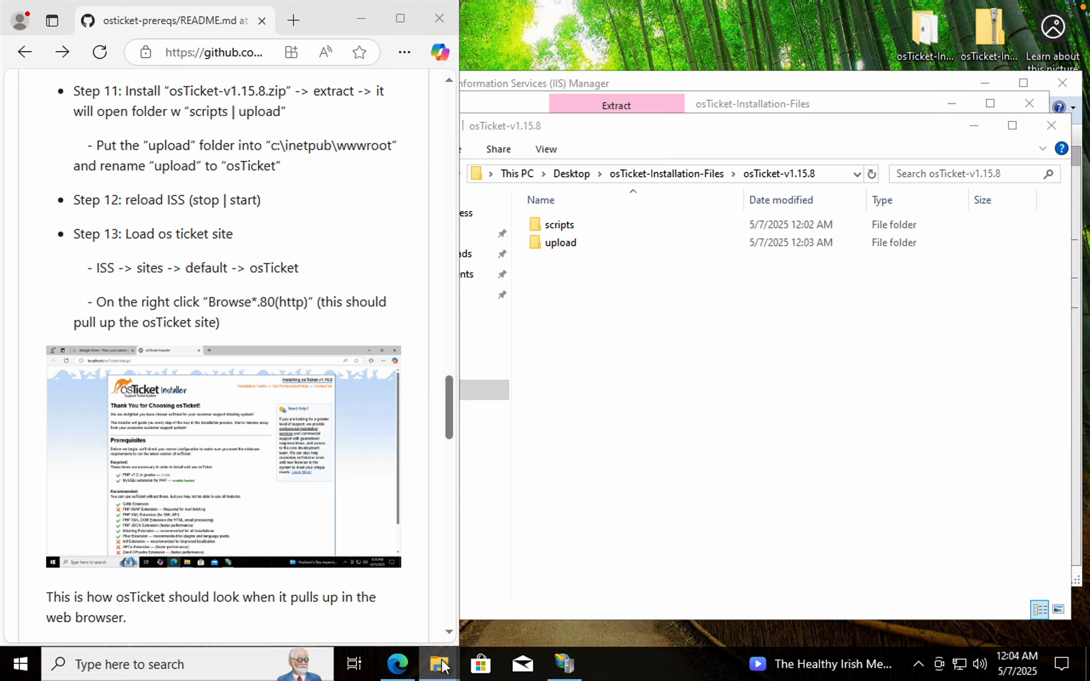
right_click(442, 670)
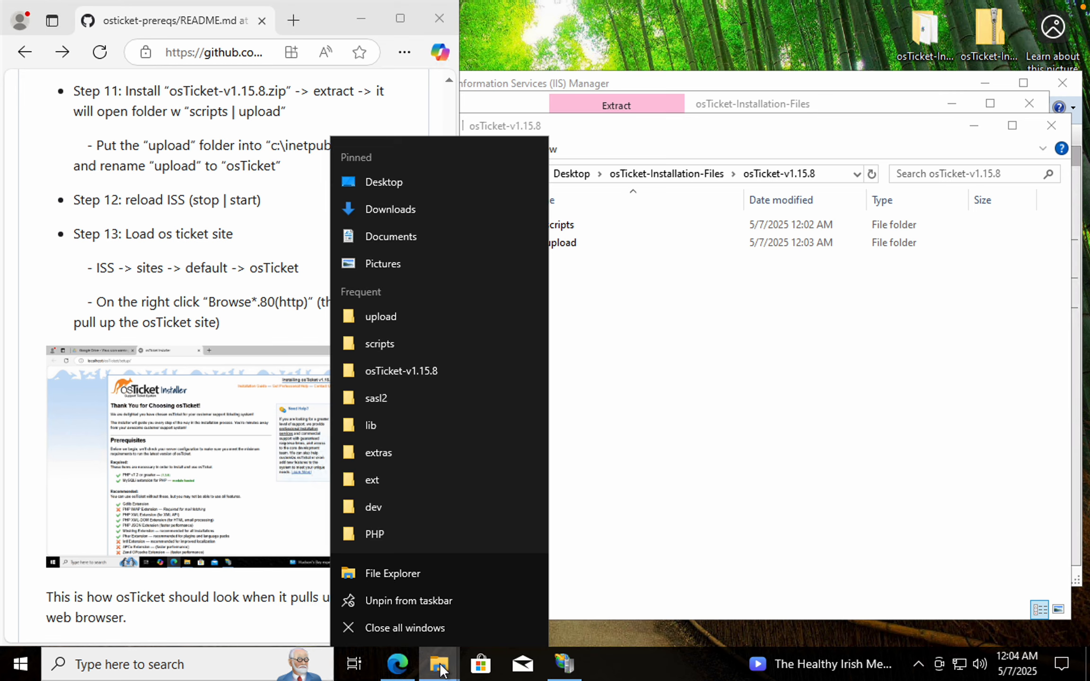
left_click(419, 573)
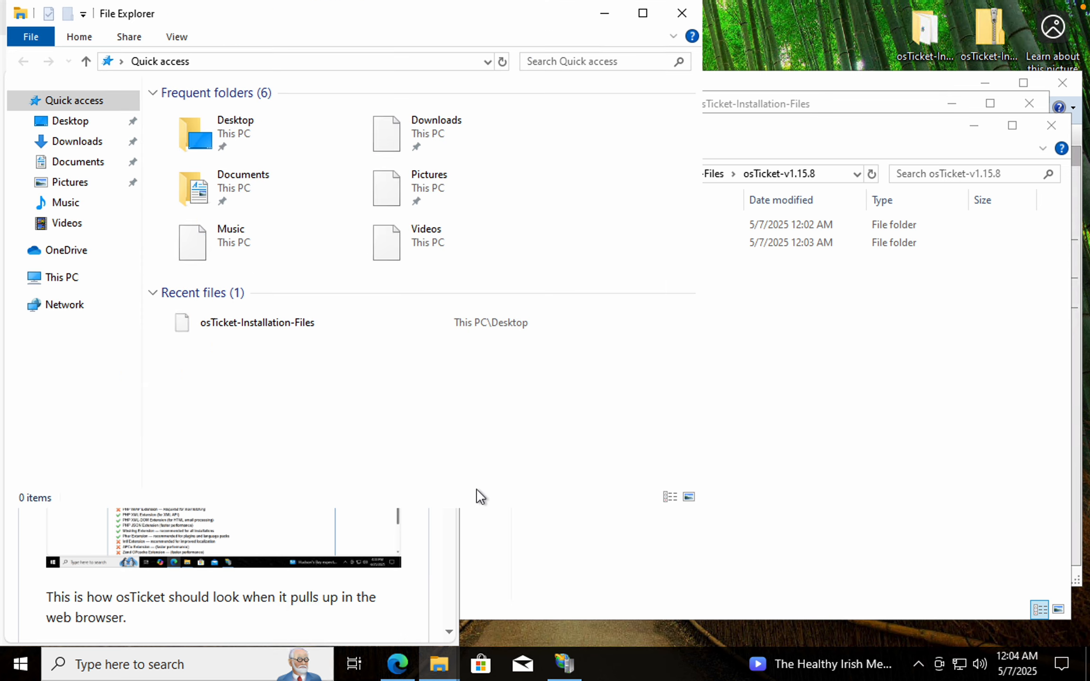
left_click_drag(560, 19, 822, 68)
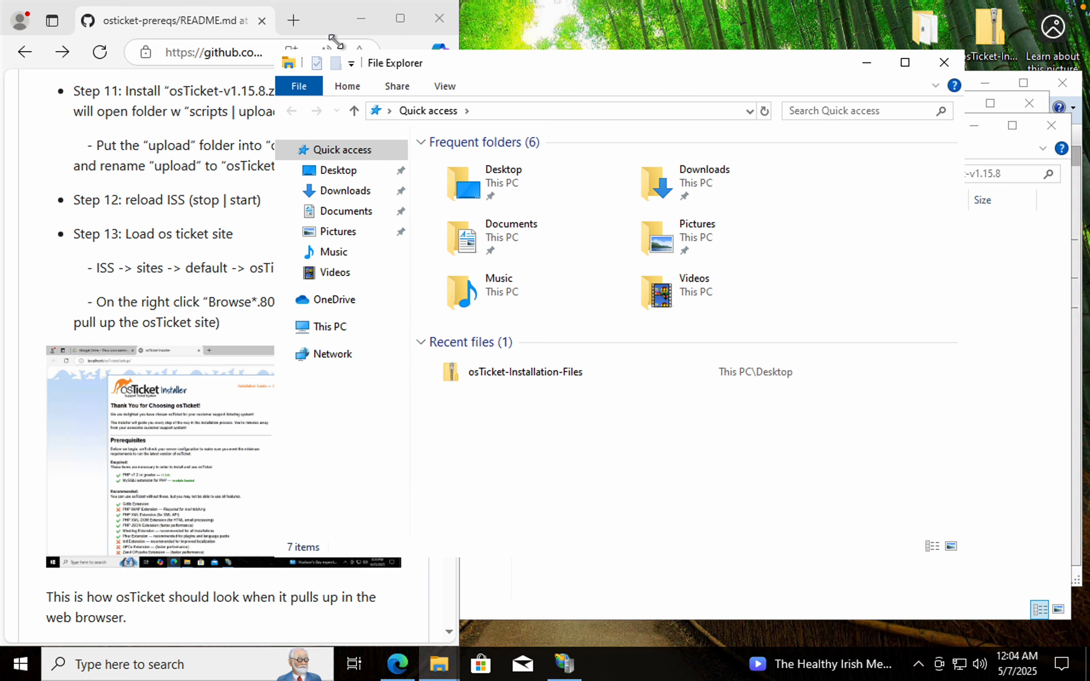
left_click_drag(271, 52, 429, 79)
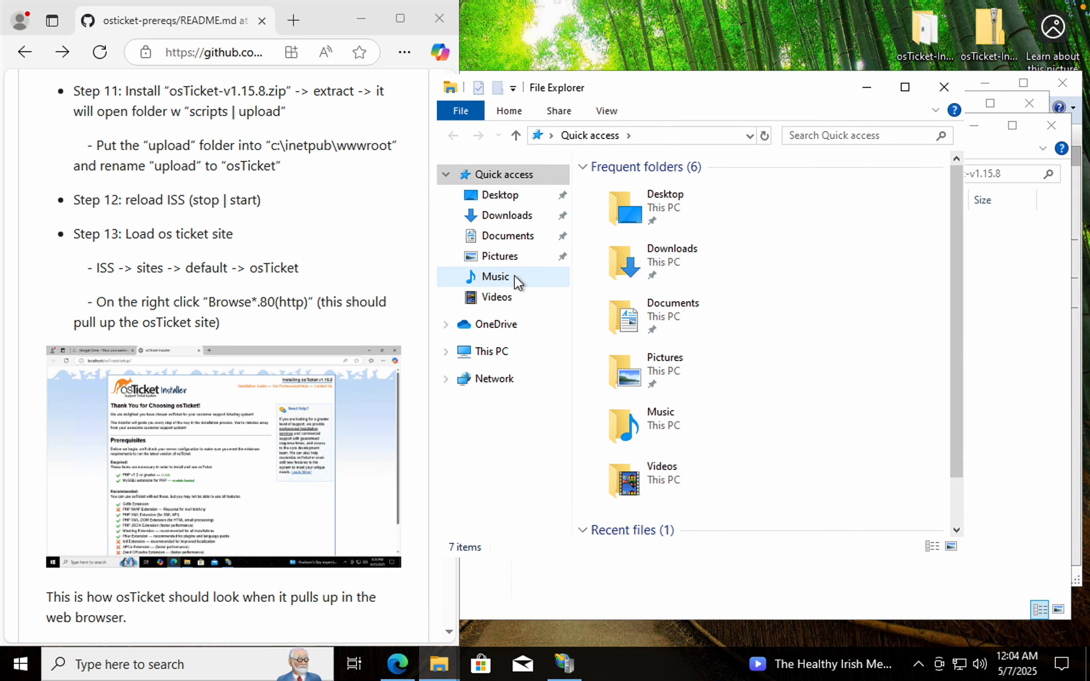
left_click(492, 351)
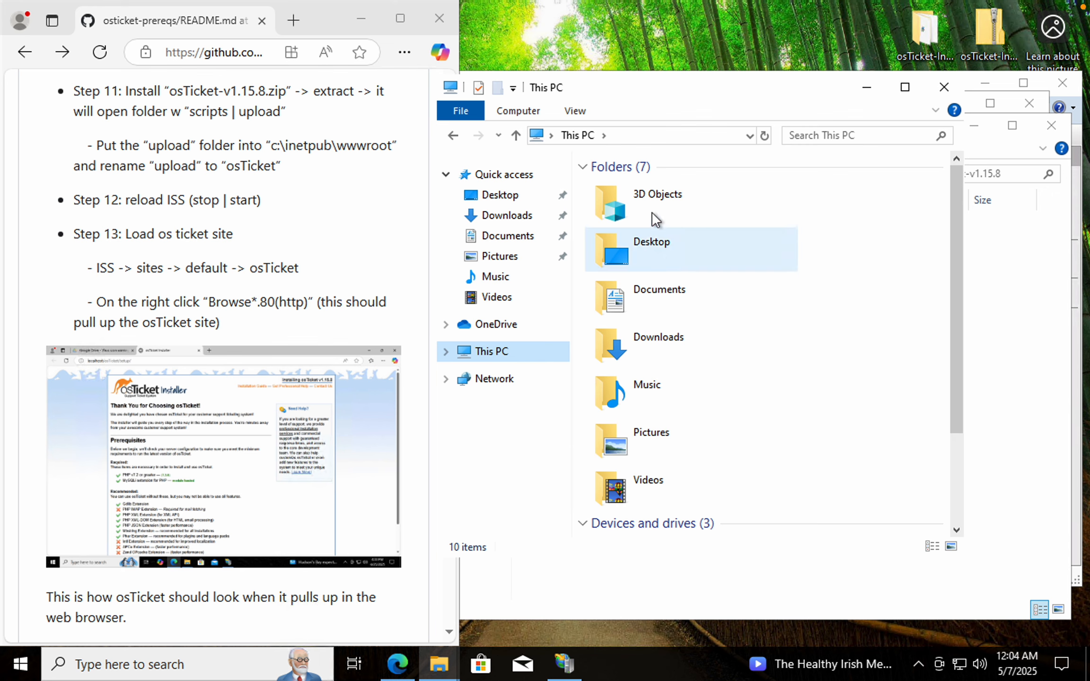
scroll(674, 419, "down", 2)
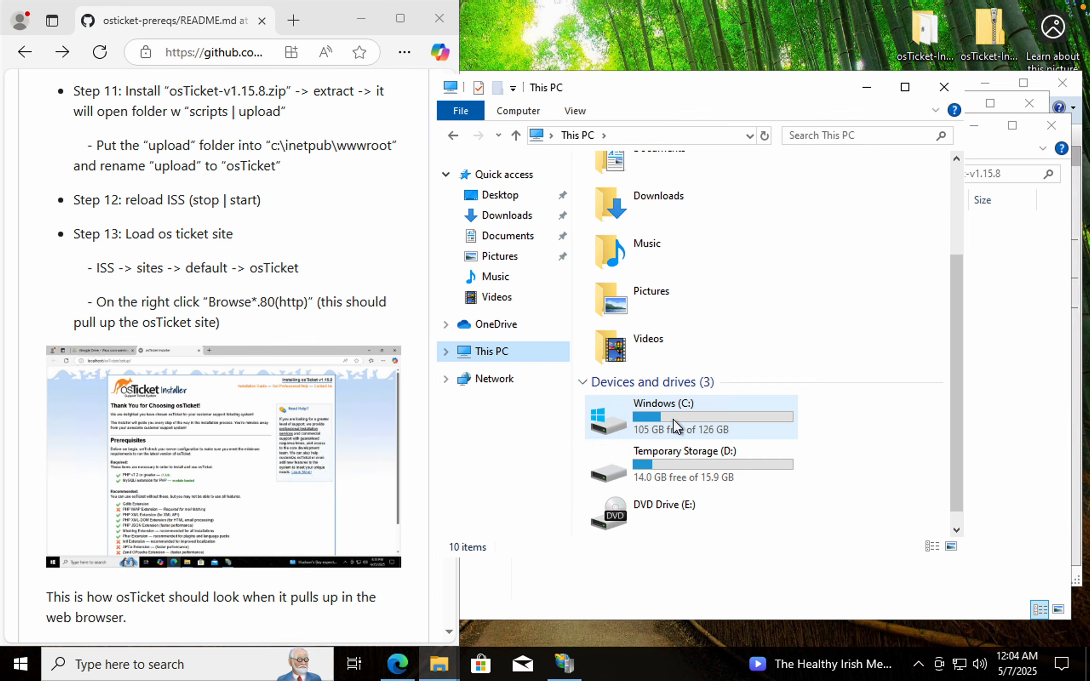
left_click(654, 408)
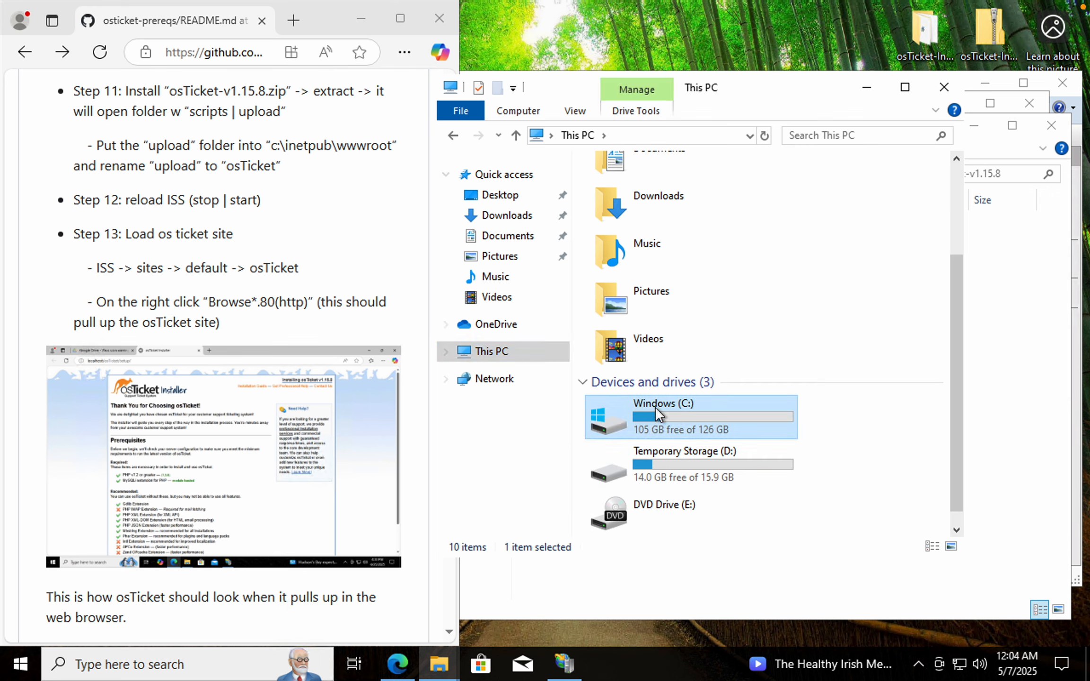
double_click(655, 407)
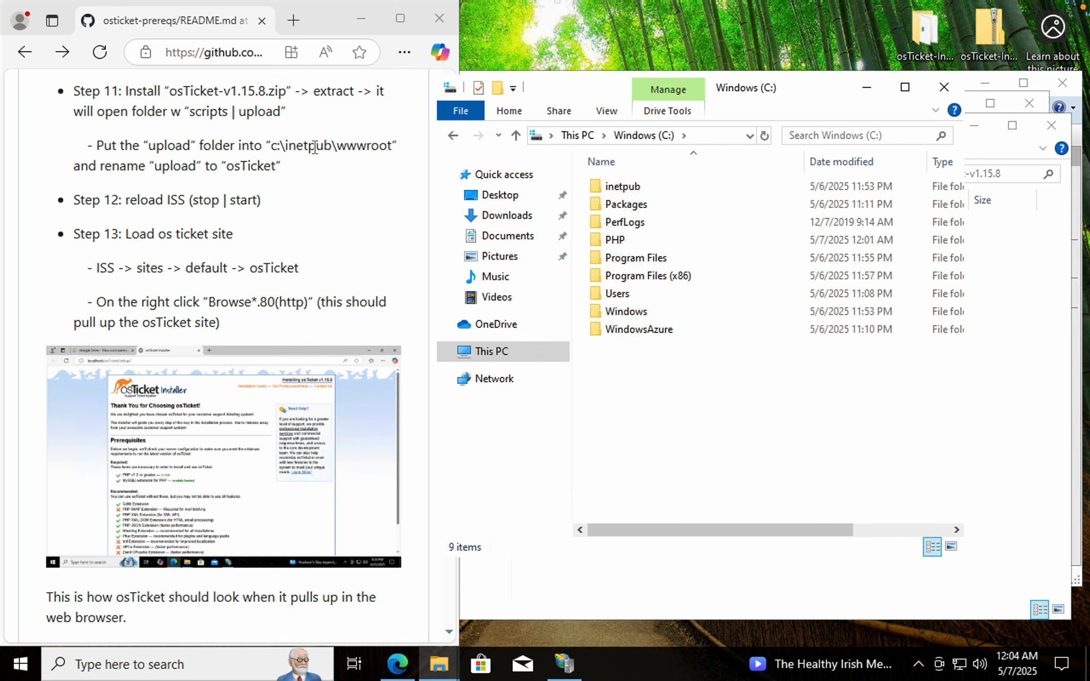
double_click(641, 186)
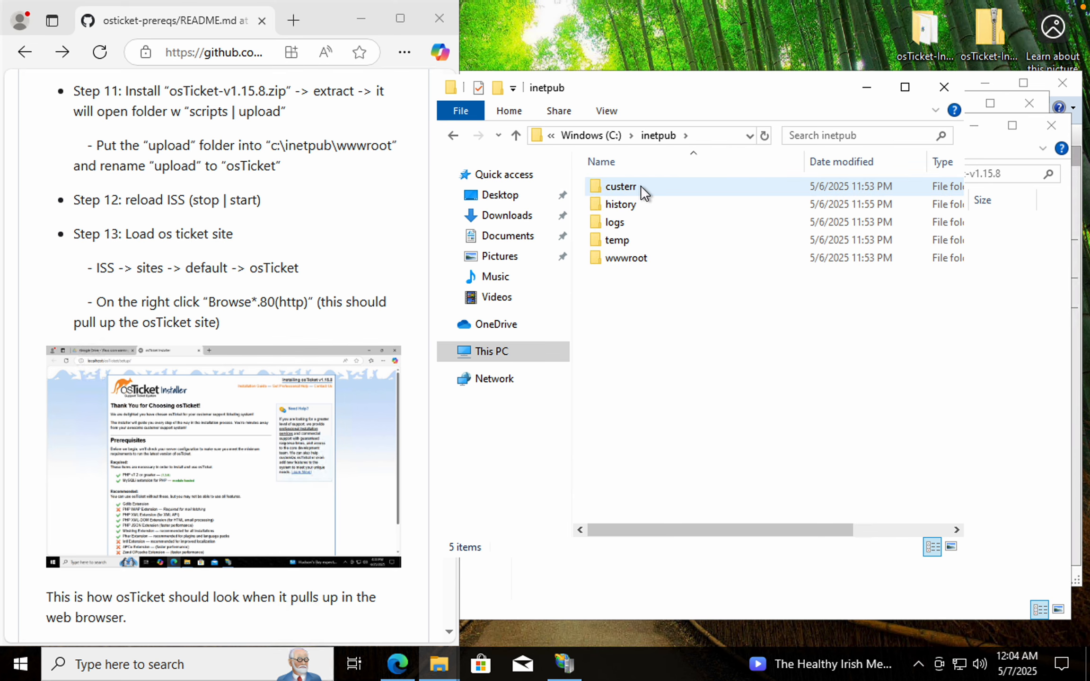
double_click(635, 259)
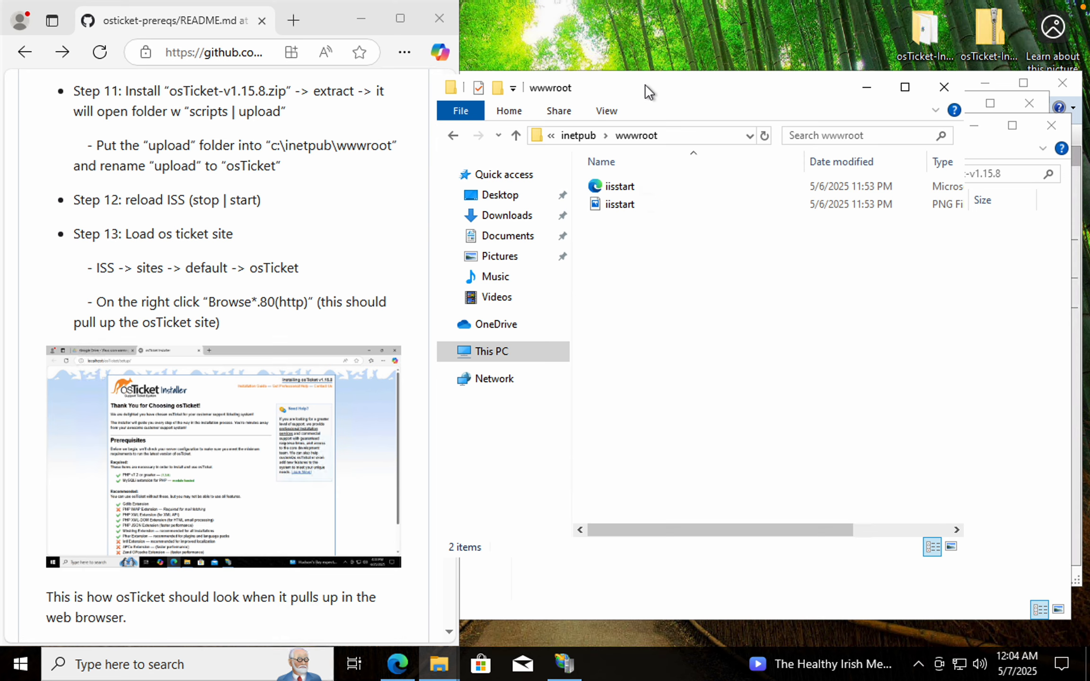
left_click_drag(645, 83, 244, 104)
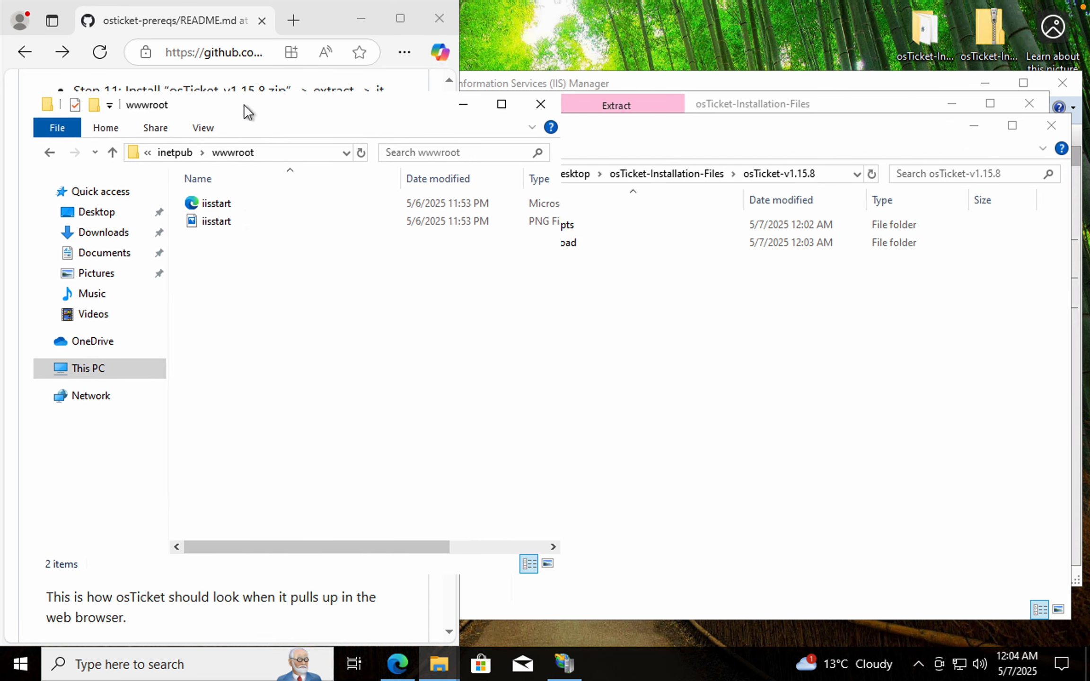
Move the upload folder from osTicket-v1.15.8 into C:\inetpub\wwwroot
left_click(639, 139)
left_click(557, 245)
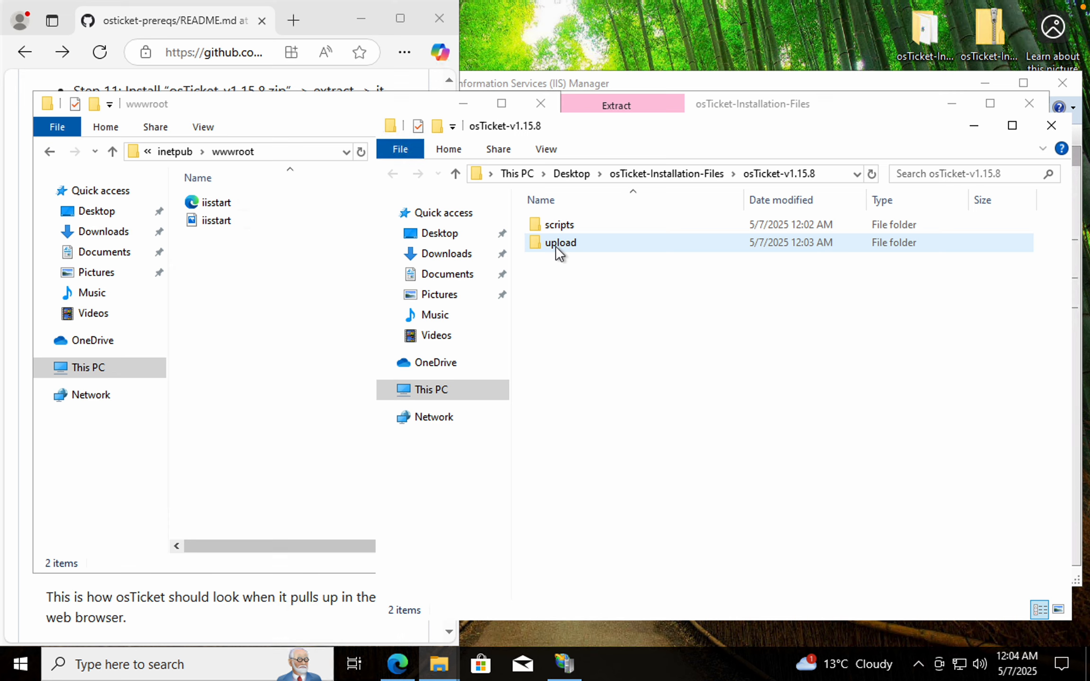
left_click_drag(556, 245, 234, 281)
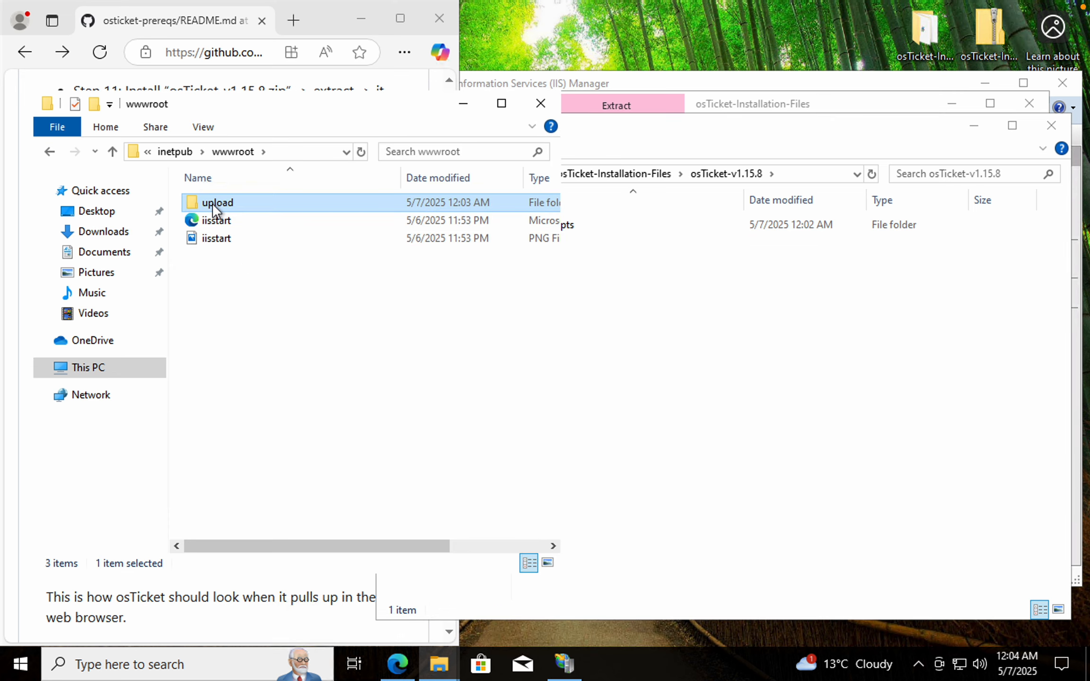
Rename the upload folder in wwwroot to osTicket
left_click(212, 203)
type("osTicket")
left_click_drag(353, 106, 655, 53)
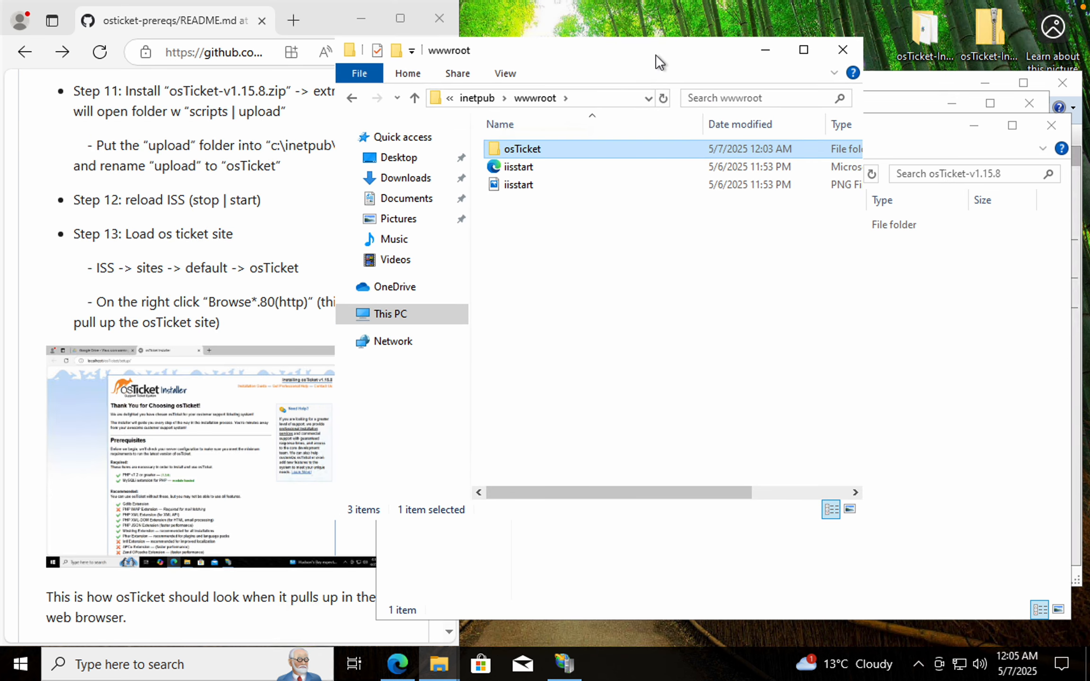
left_click(513, 154)
left_click(516, 150)
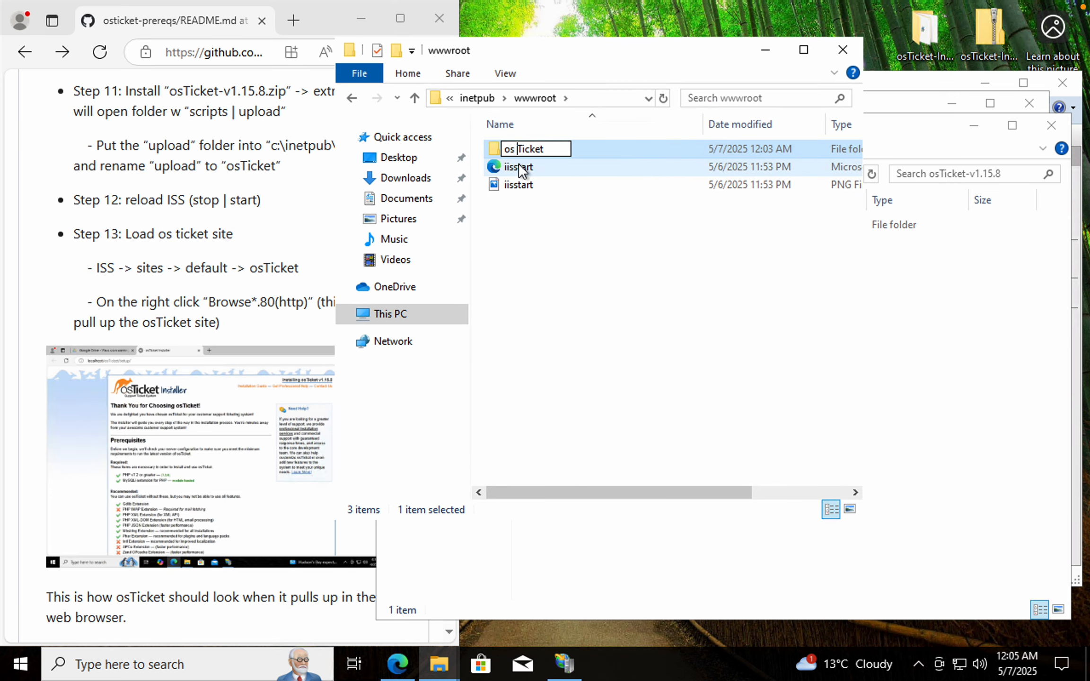
key("BackSpace")
type("-")
key("BackSpace")
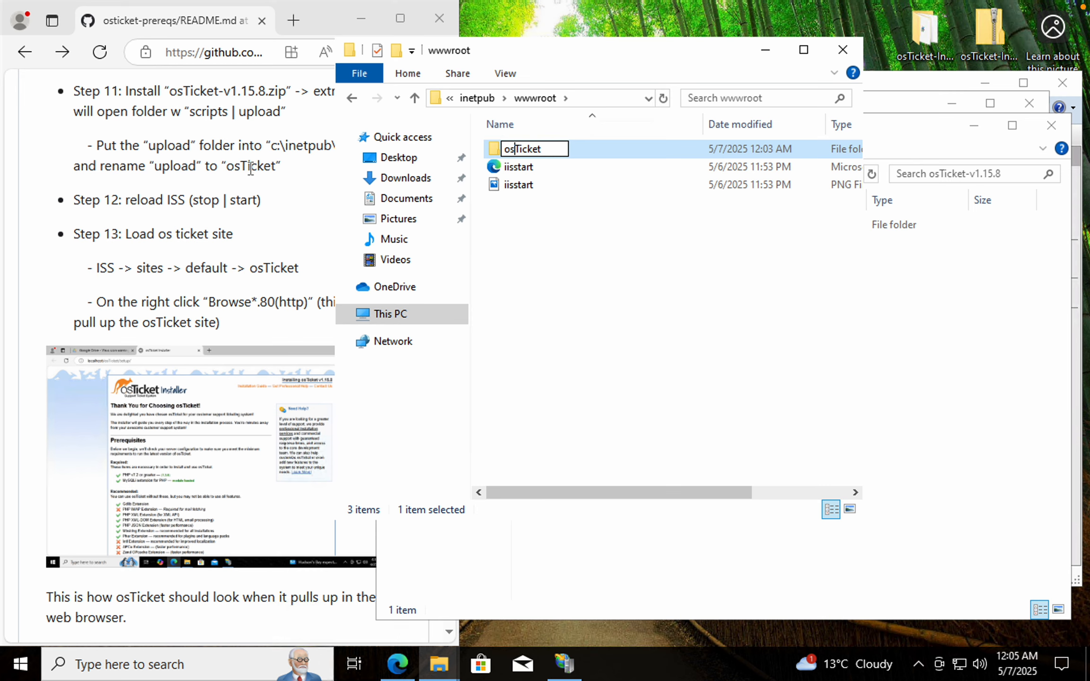
left_click(523, 223)
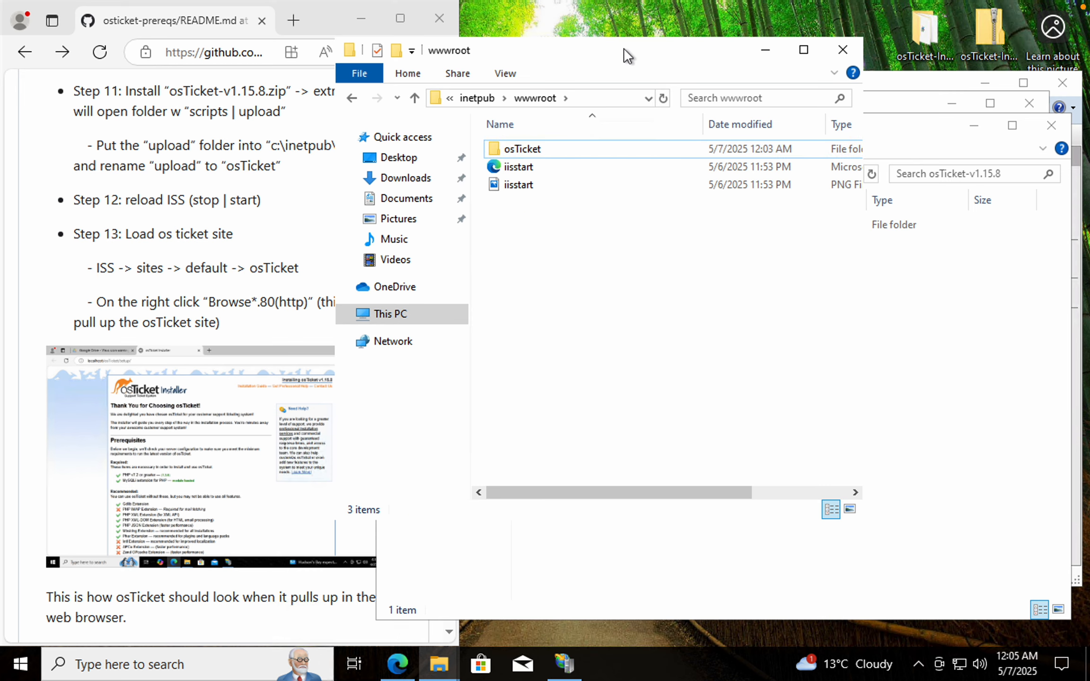
Close the wwwroot, osTicket-v1.15.8 and osTicket-Installation-Files File Explorer windows
left_click_drag(624, 48, 777, 39)
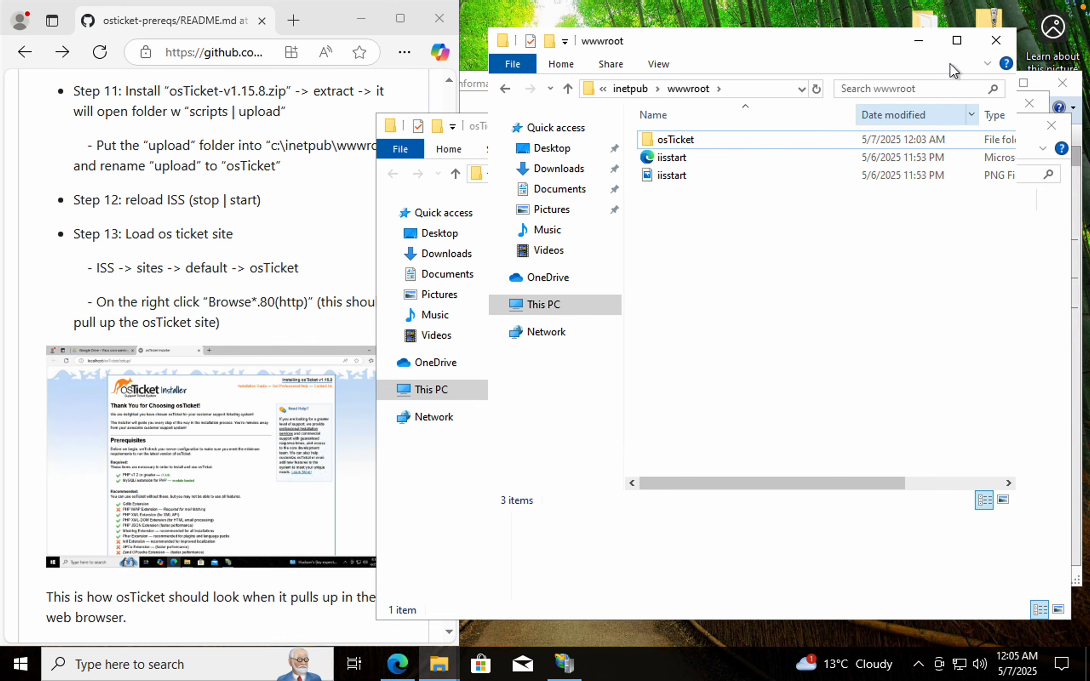
left_click(996, 40)
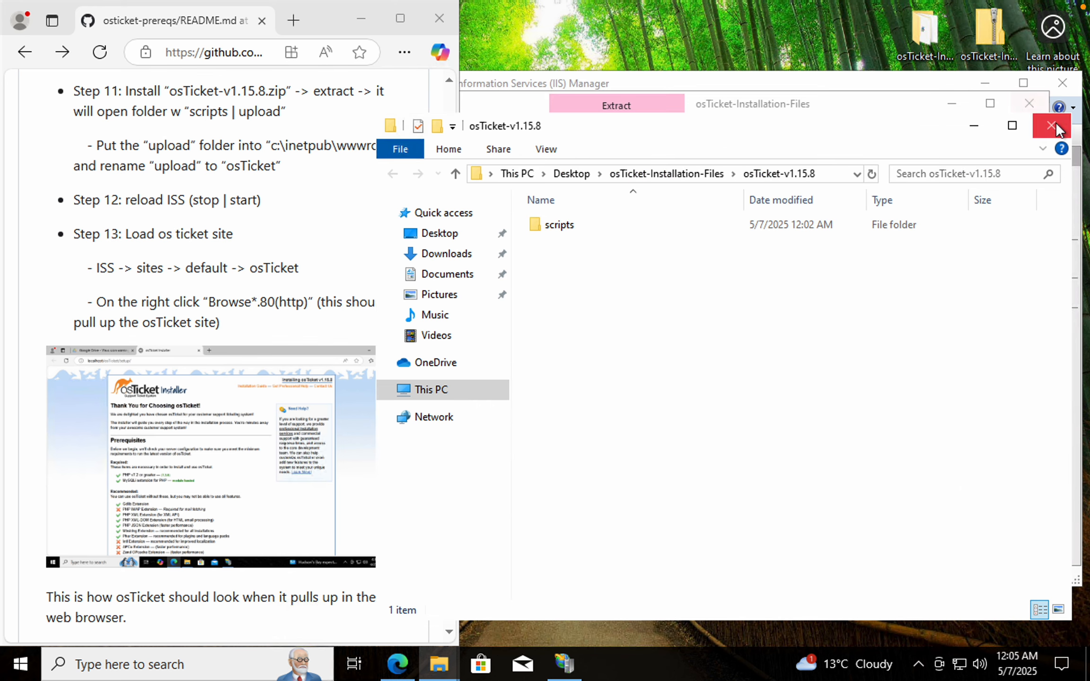
left_click(1053, 127)
left_click(1034, 107)
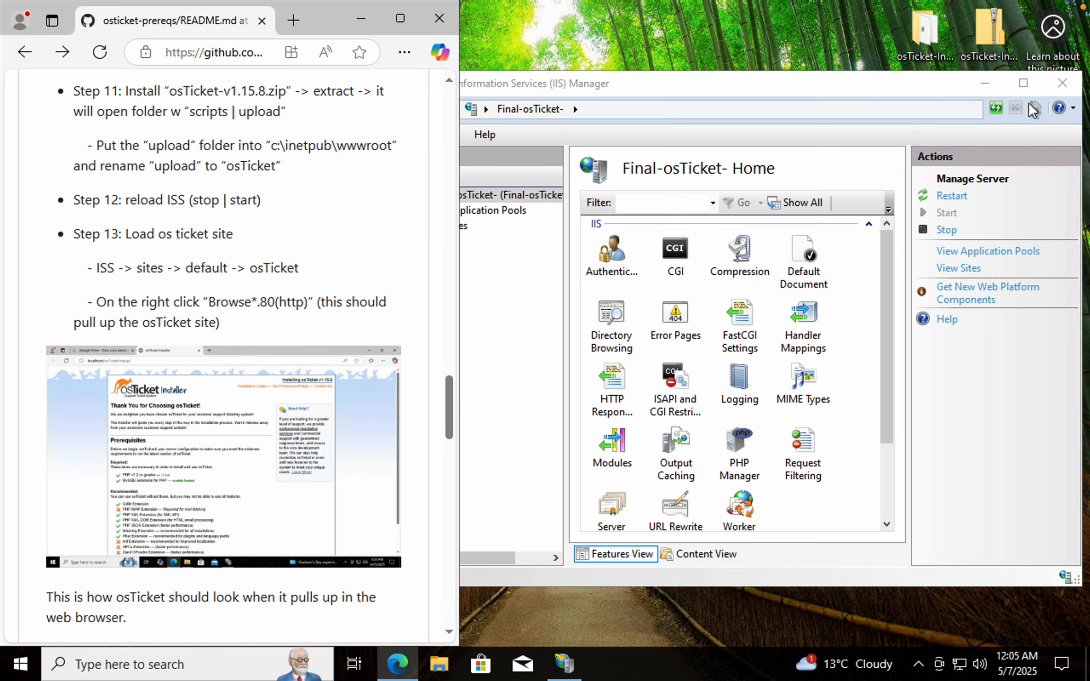
Reload the Final-osTicket server in IIS Manager and refresh it in the connections tree
left_click(891, 88)
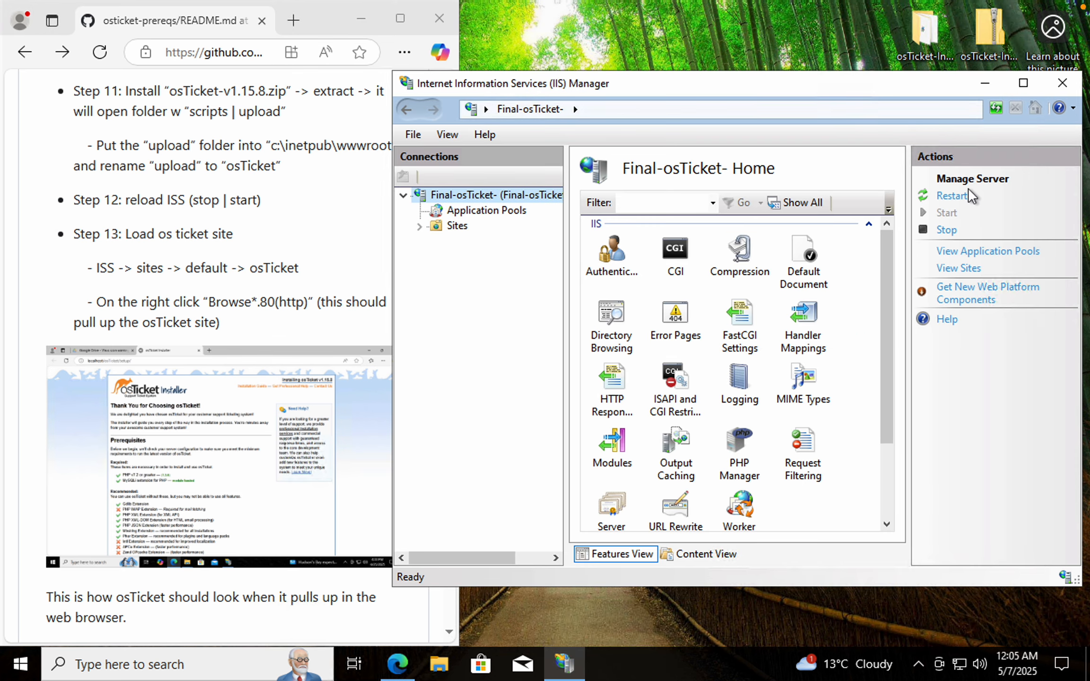
left_click(952, 229)
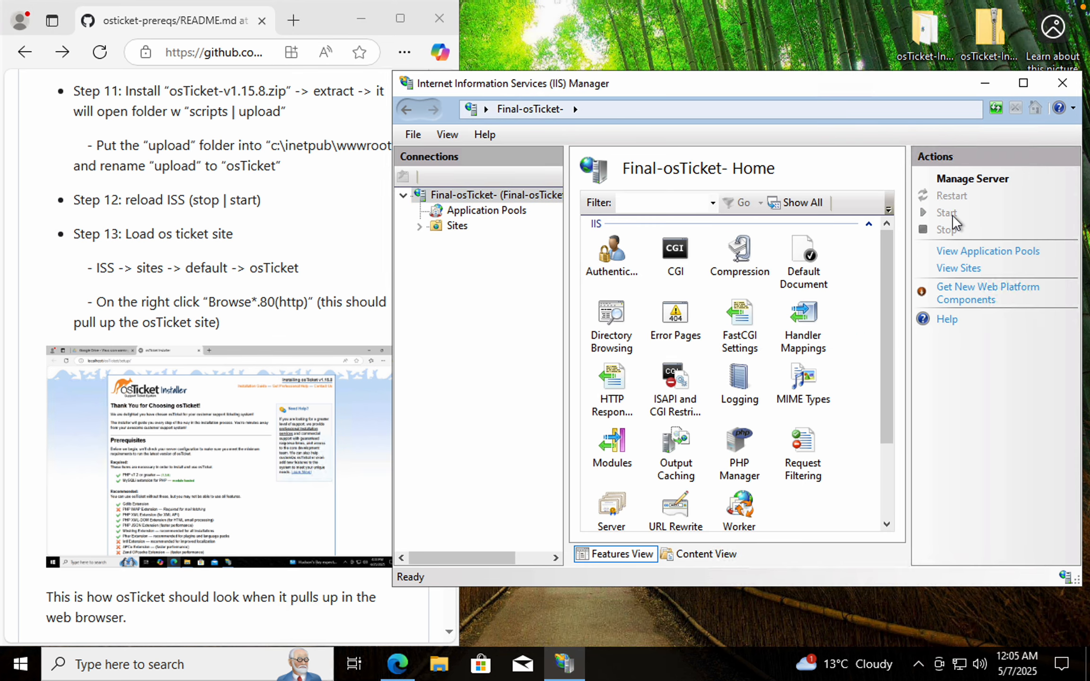
right_click(484, 198)
left_click(543, 212)
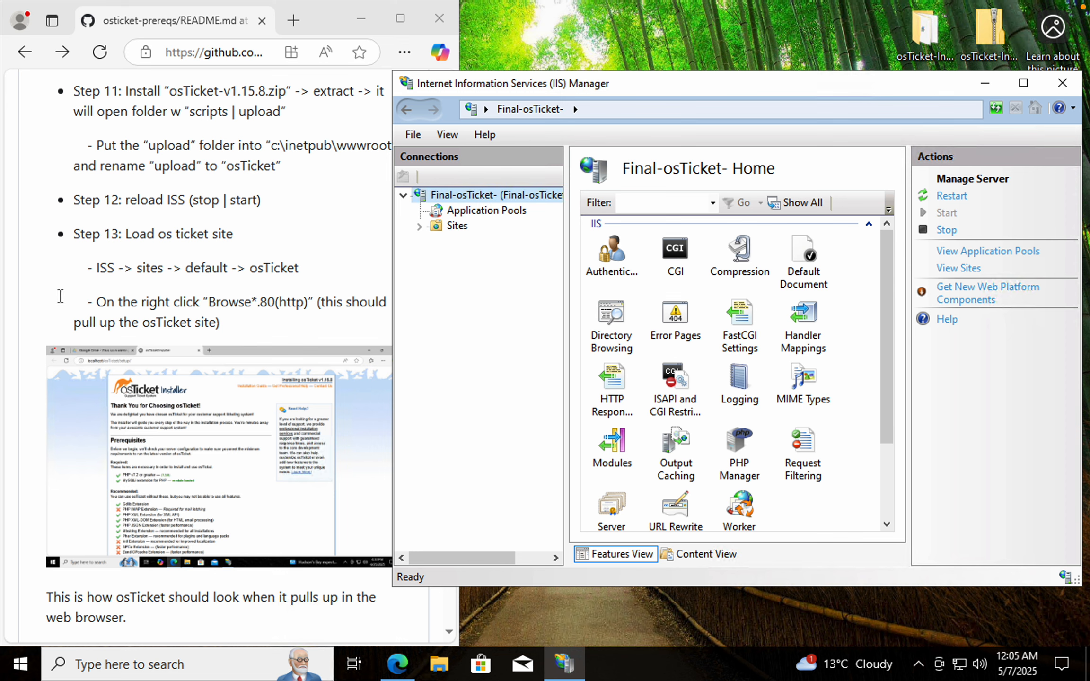
Expand Sites and Default Web Site, select the osTicket folder, and browse it on port 80
left_click(47, 303)
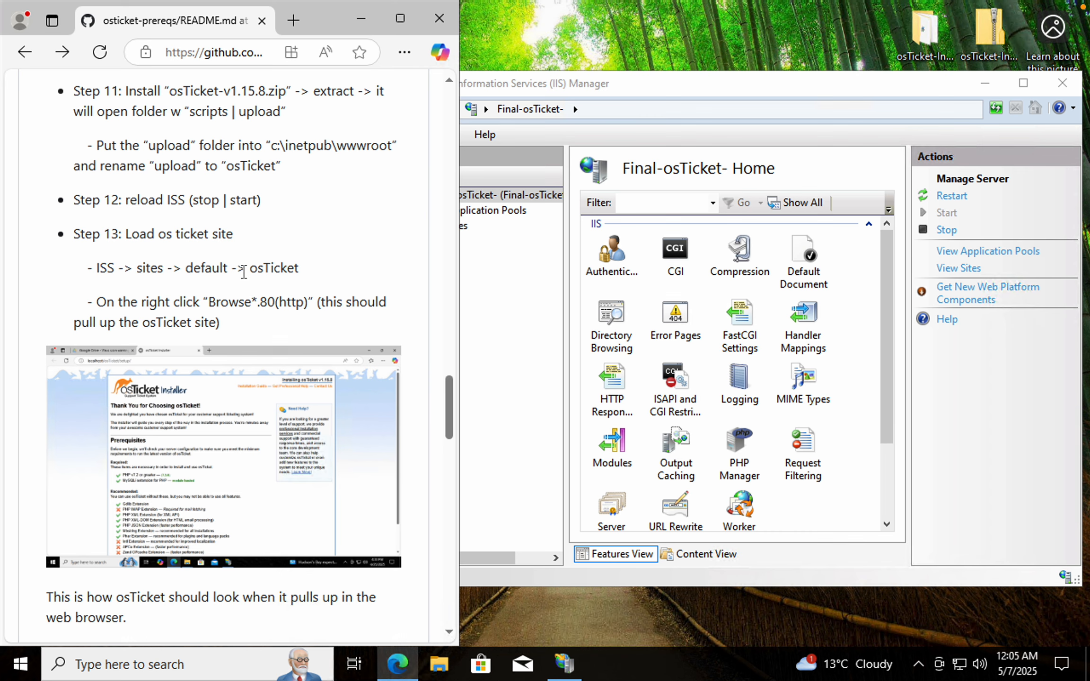
left_click(501, 274)
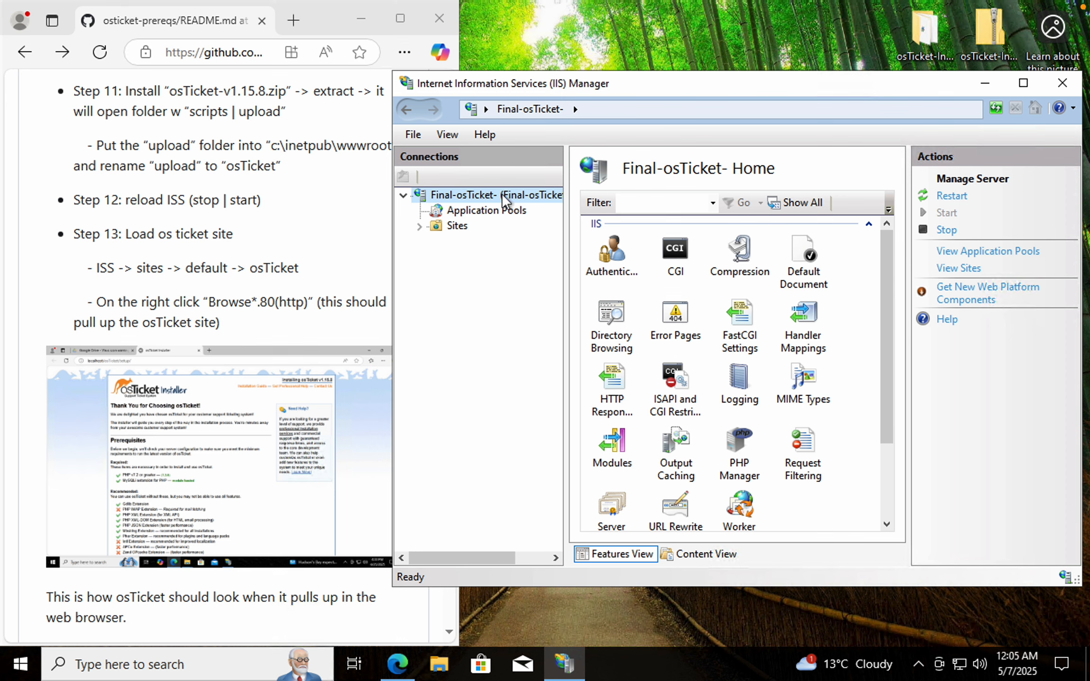
left_click(419, 226)
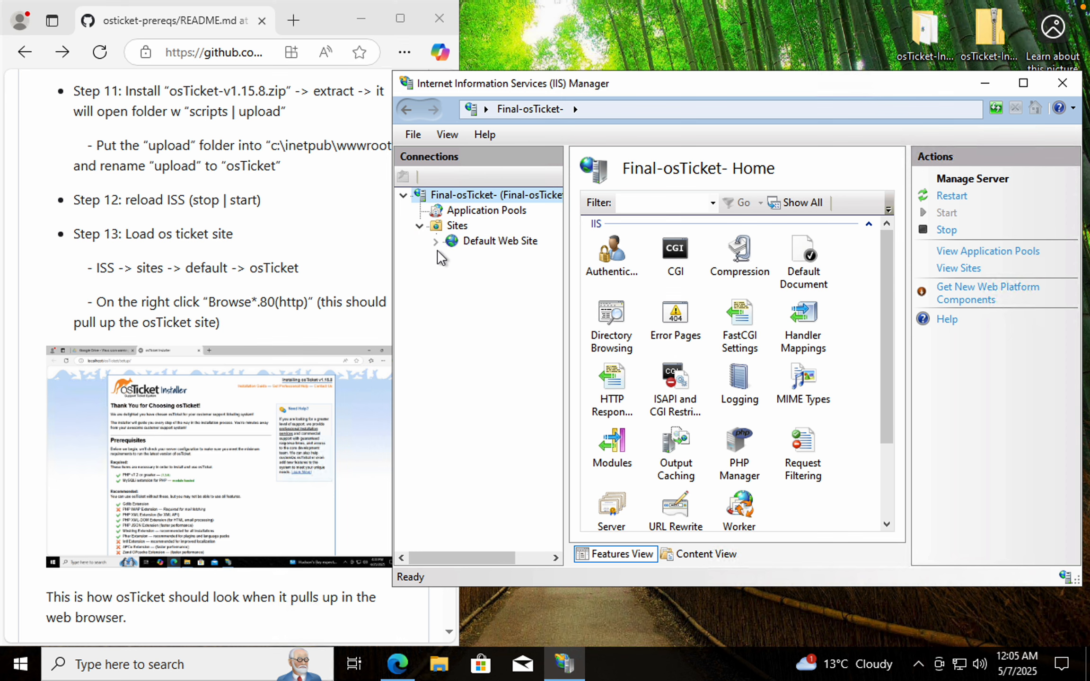
left_click(435, 241)
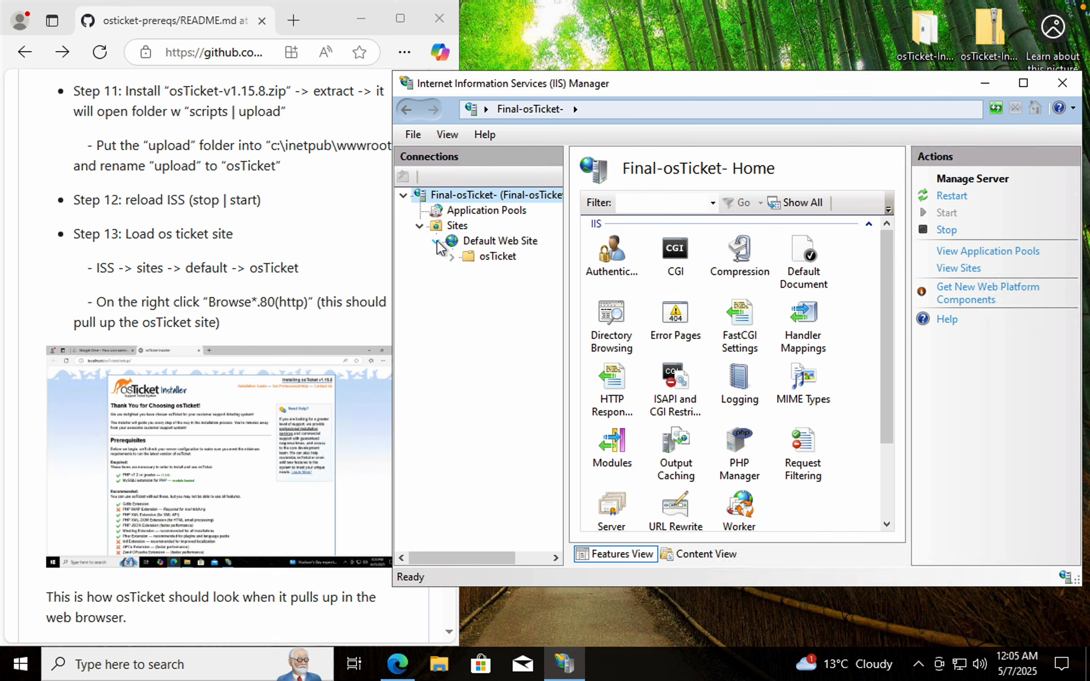
left_click(488, 259)
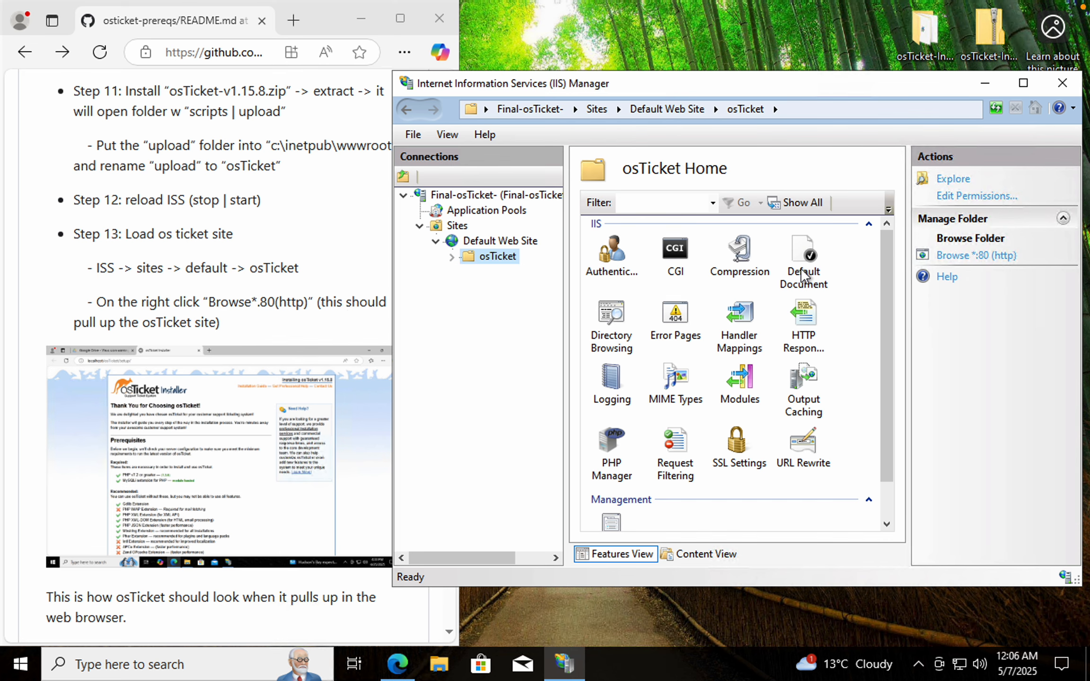
left_click(976, 256)
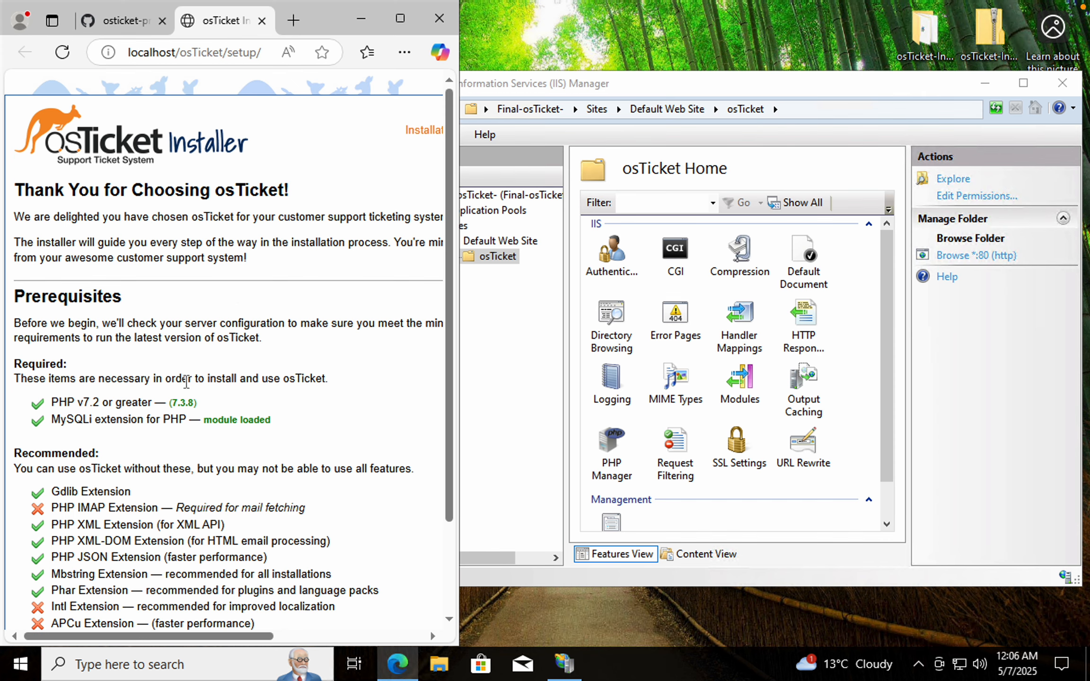
Review the osTicket installer's prerequisites page against the README's extension-enabling instructions
scroll(212, 414, "down", 3)
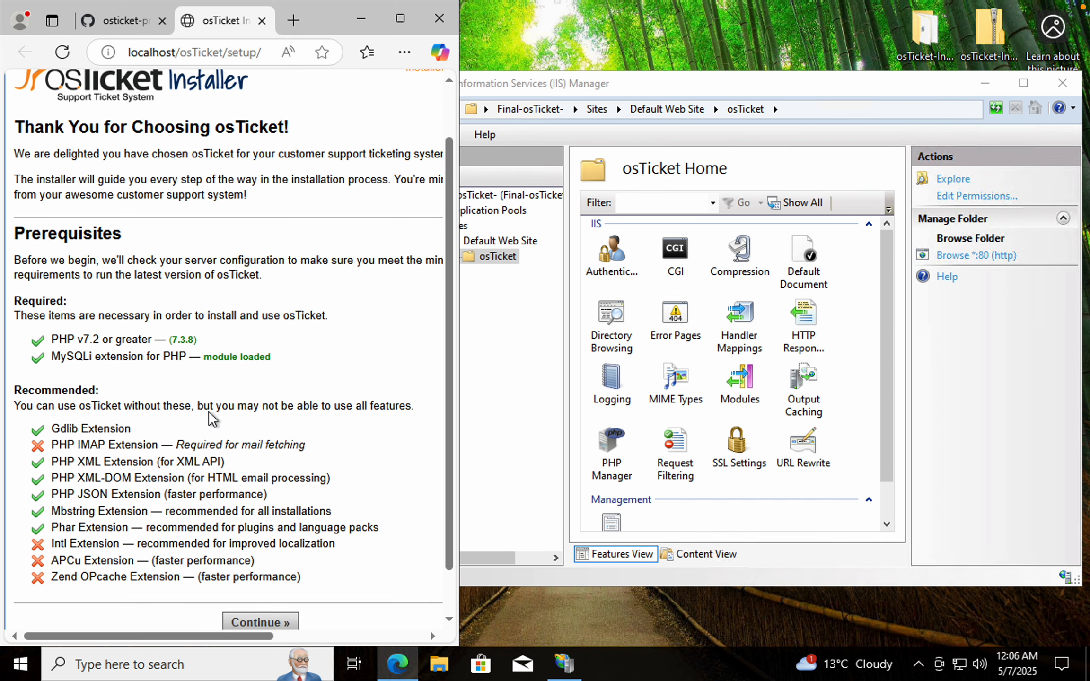
scroll(218, 354, "up", 3)
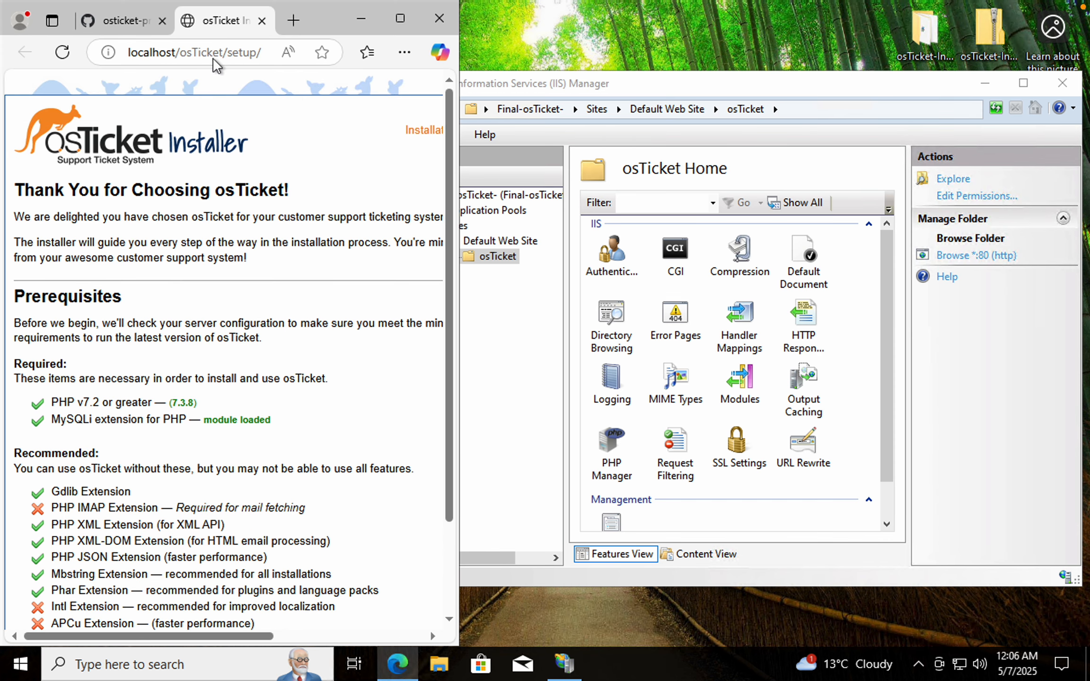
left_click(121, 21)
scroll(171, 284, "down", 2)
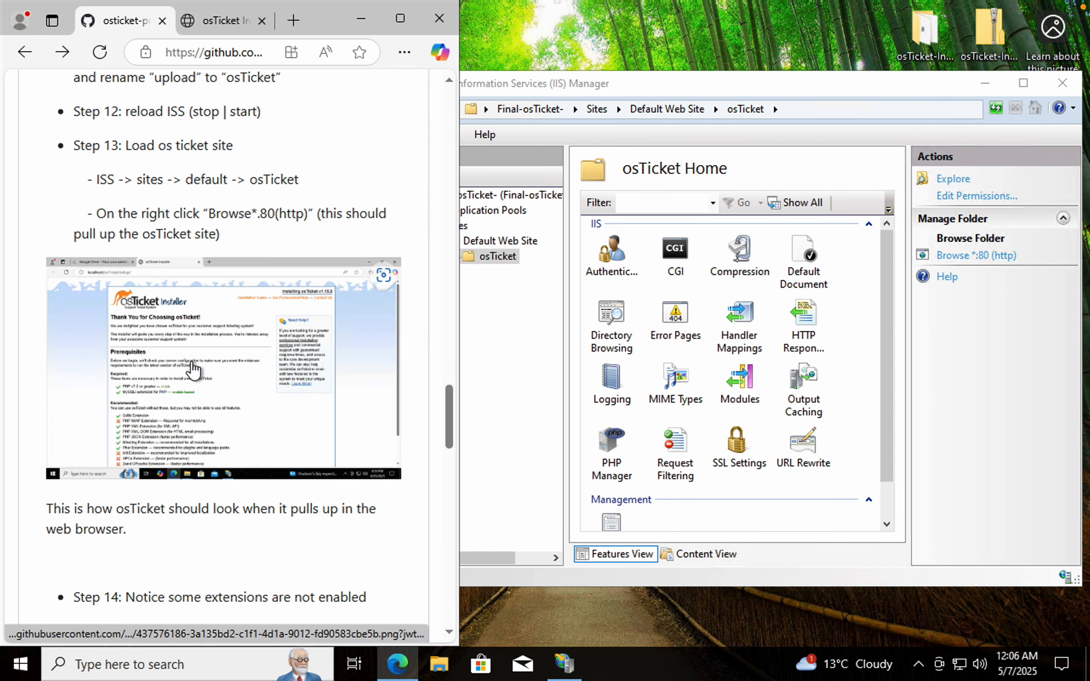
scroll(192, 369, "down", 5)
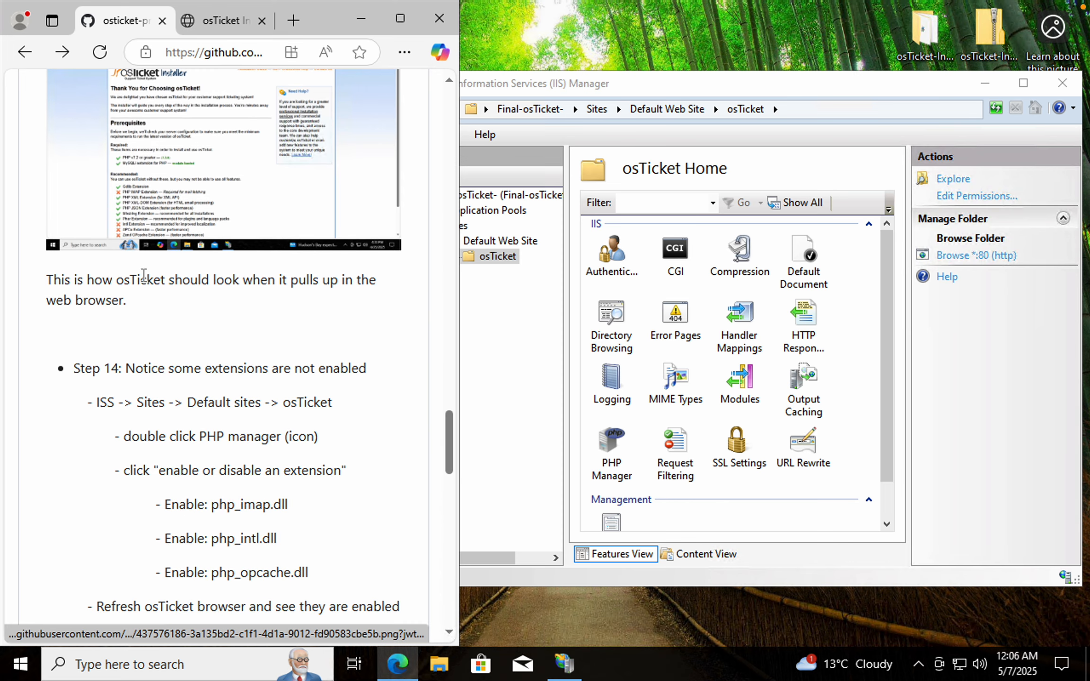
scroll(223, 341, "down", 1)
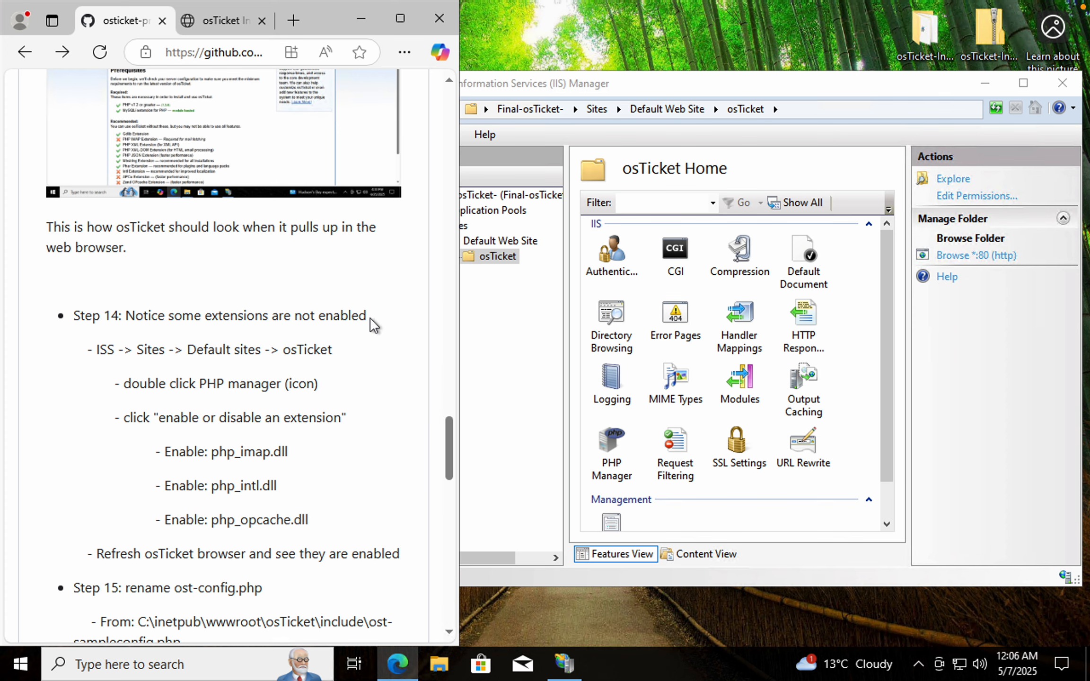
left_click_drag(368, 316, 231, 316)
left_click(236, 24)
scroll(260, 356, "down", 2)
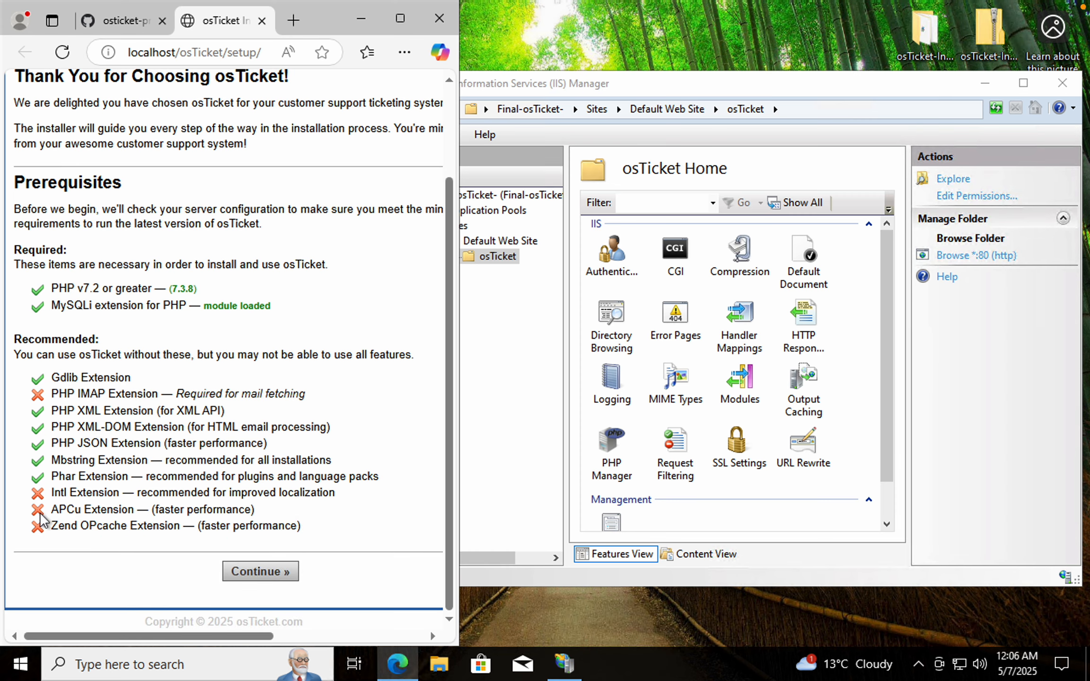
left_click(111, 5)
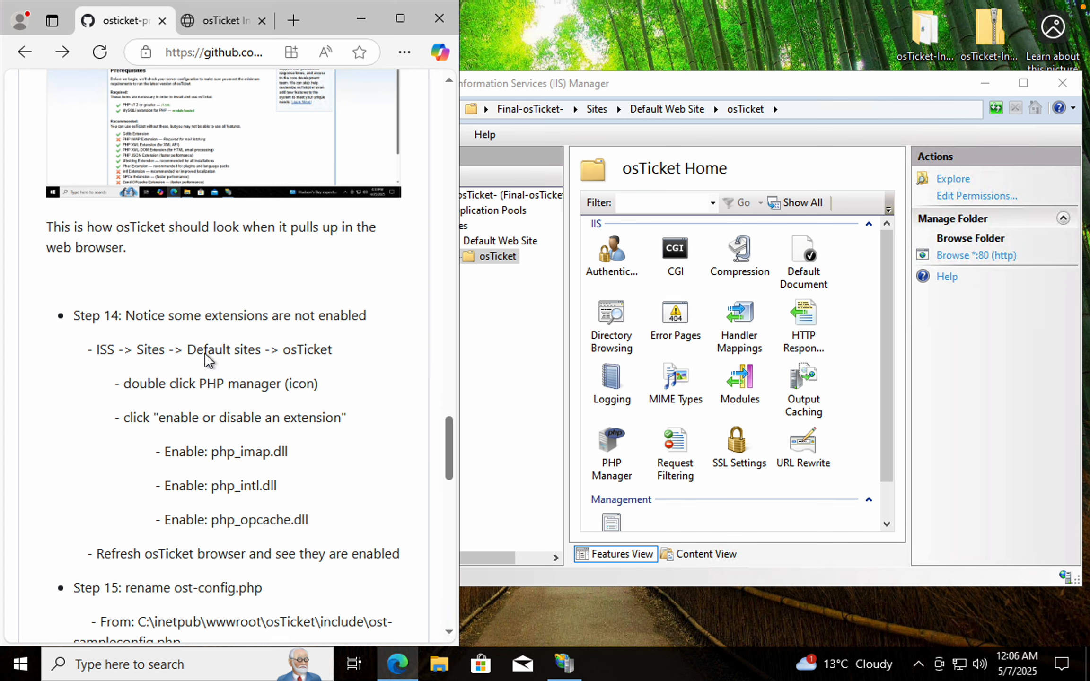
Open PHP Manager for the osTicket site and go to its PHP extensions list
left_click(508, 356)
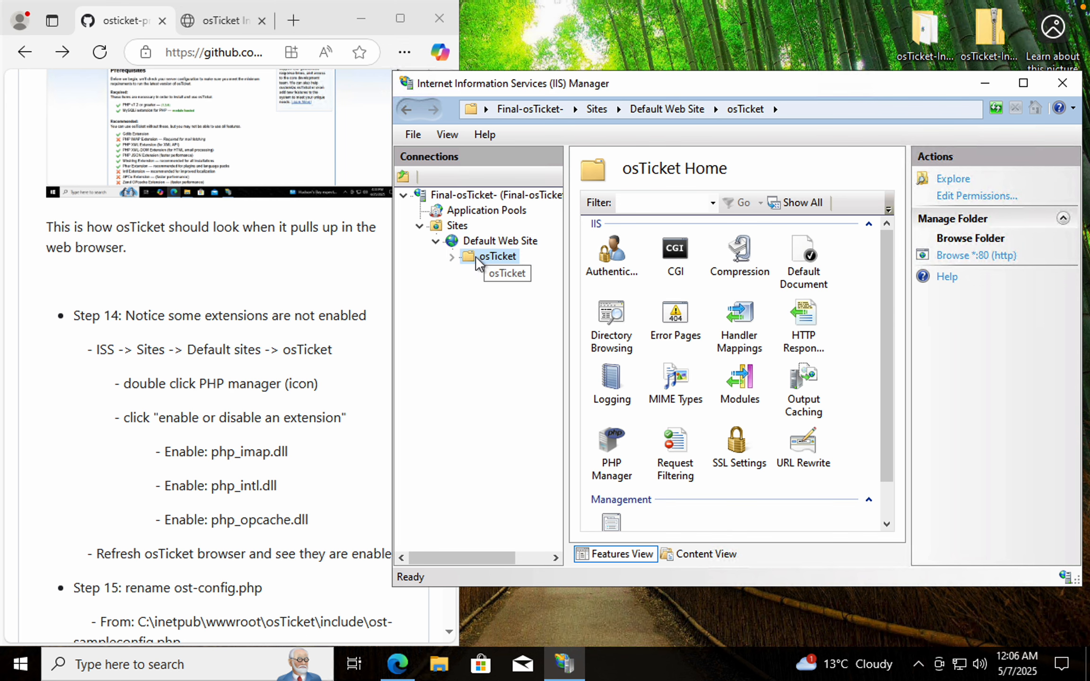
left_click(452, 258)
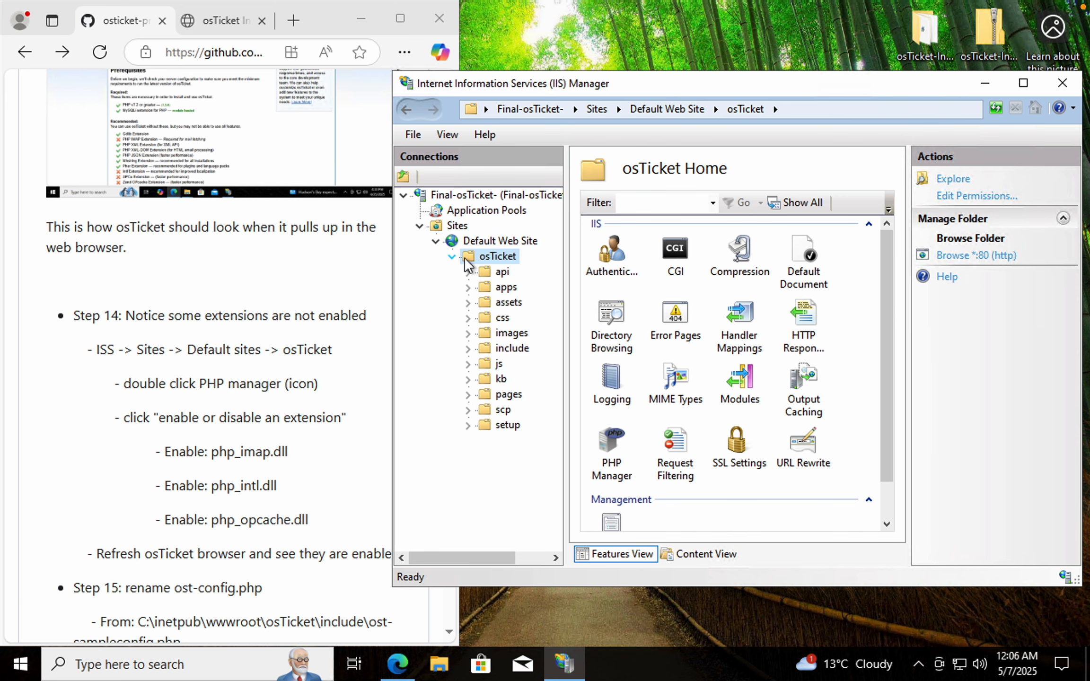
left_click(452, 258)
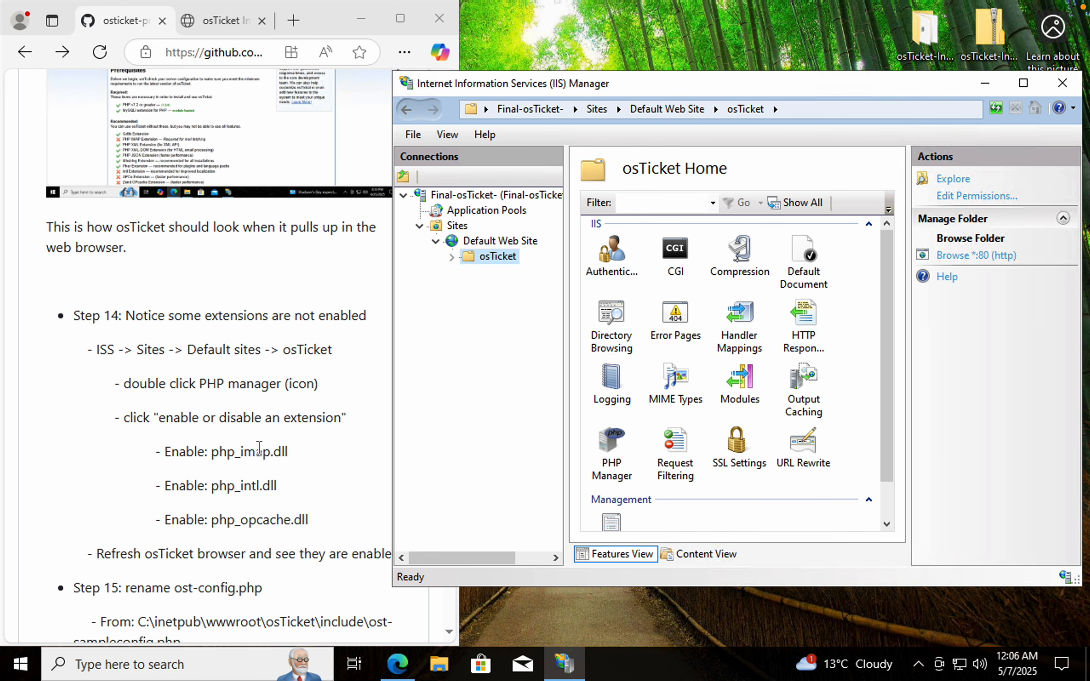
scroll(259, 448, "down", 1)
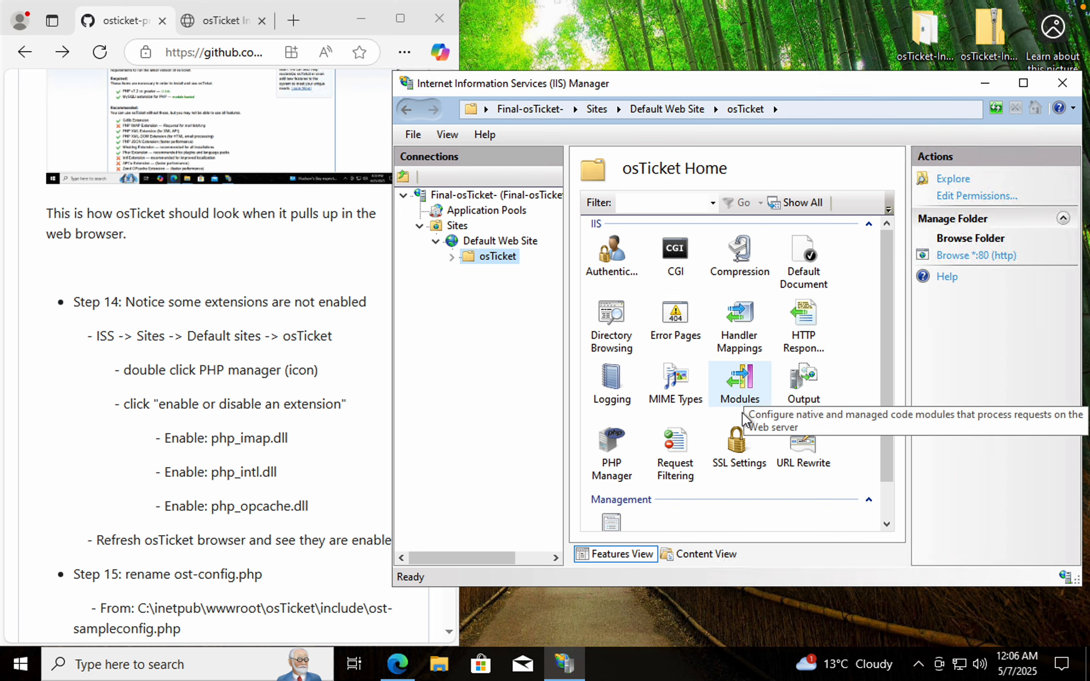
double_click(605, 447)
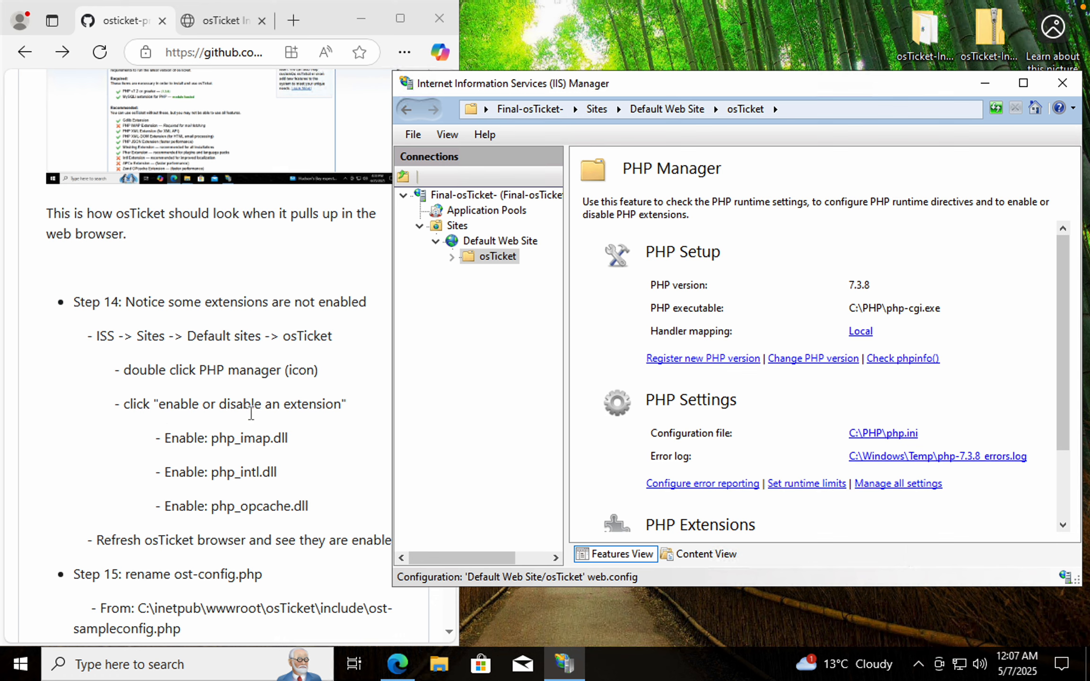
scroll(773, 461, "down", 3)
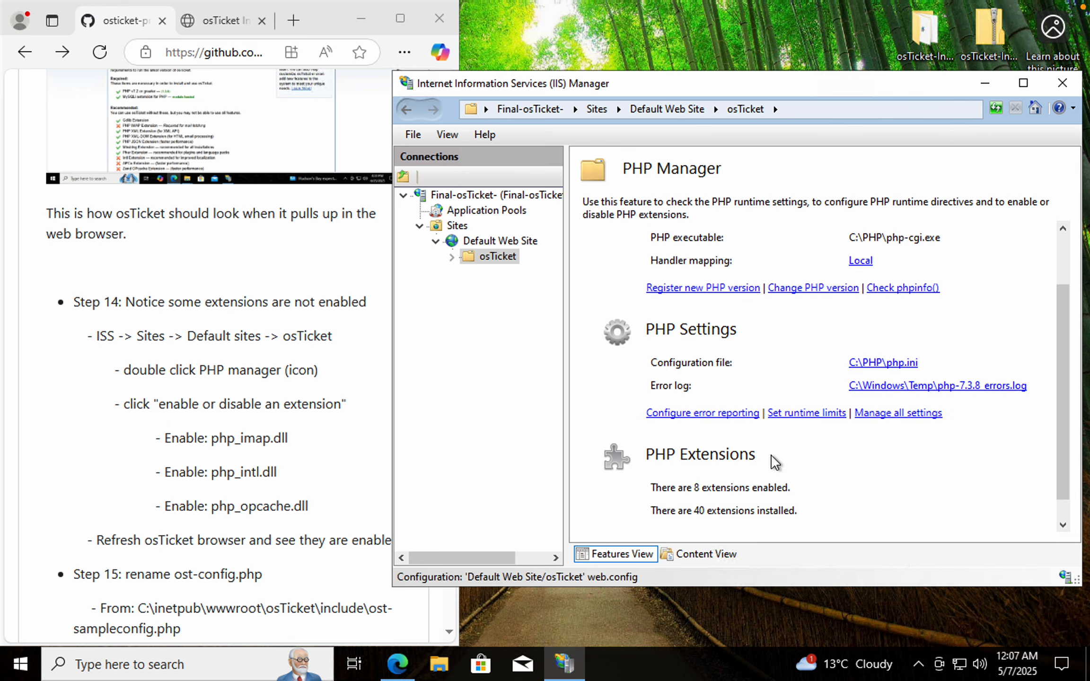
left_click(725, 518)
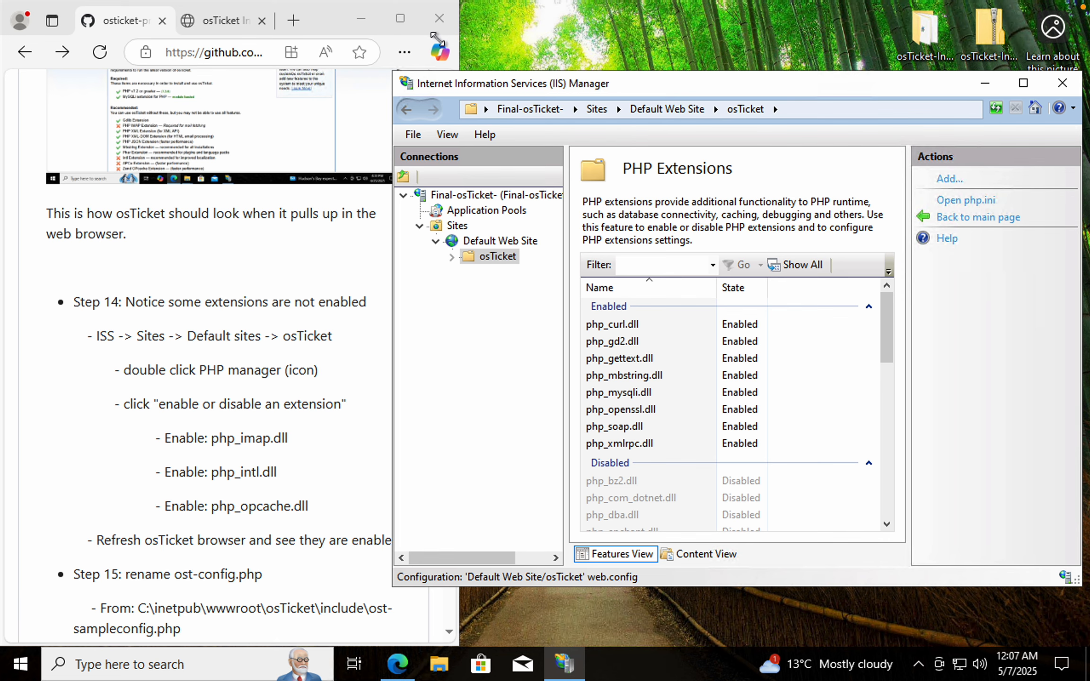
Enable the php_imap.dll extension for the osTicket site
left_click_drag(393, 72, 486, 14)
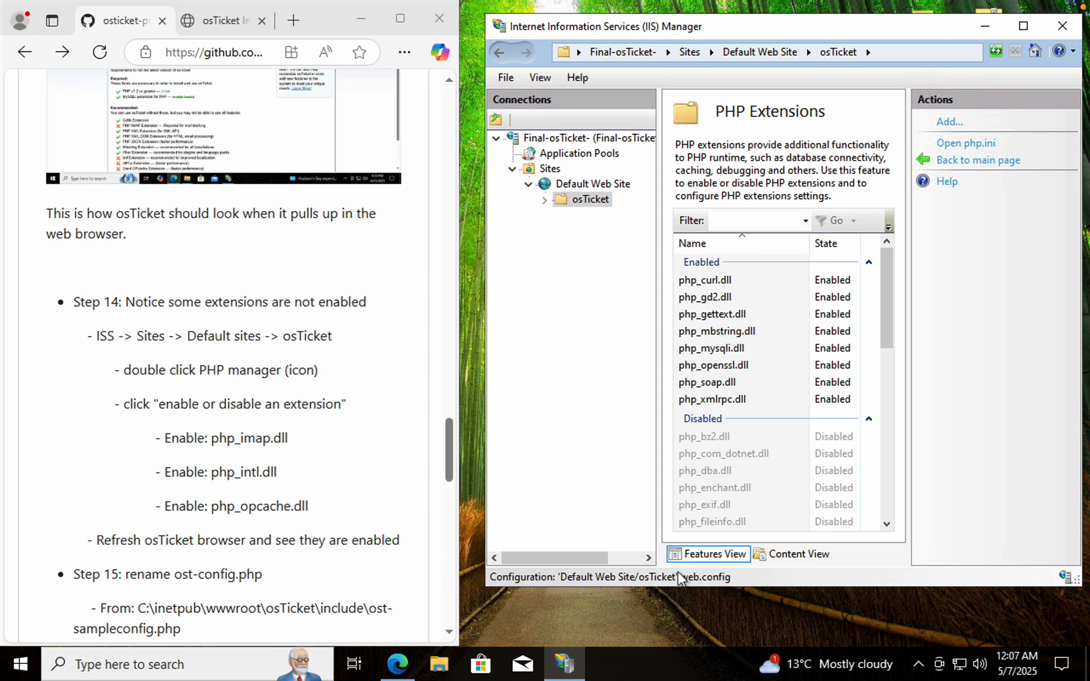
left_click_drag(679, 585, 682, 638)
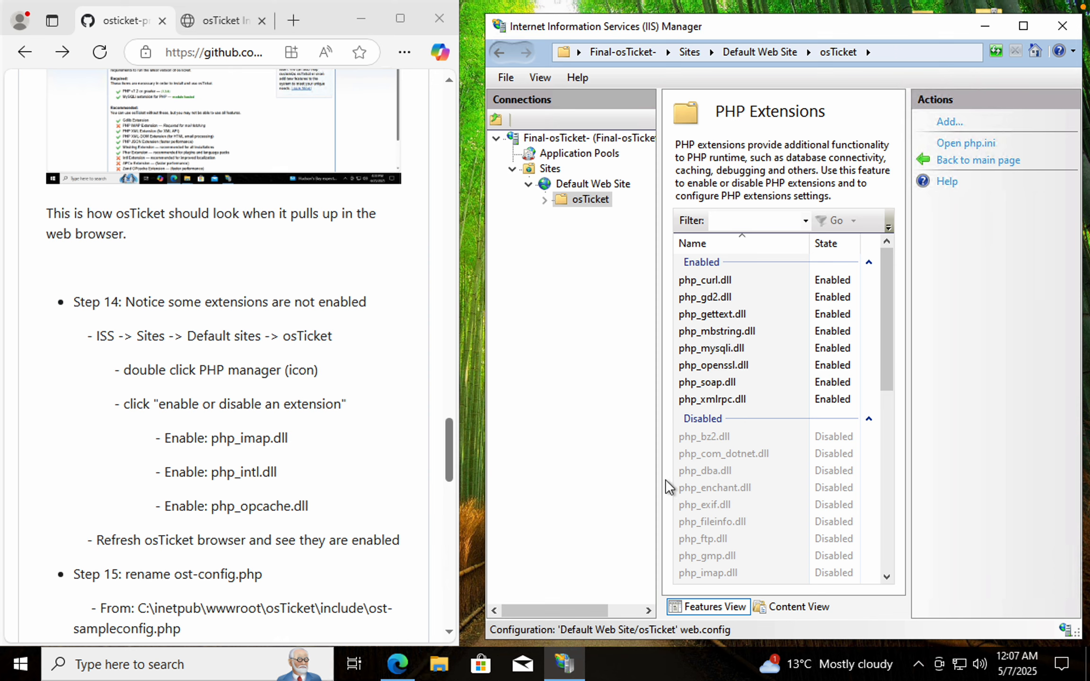
left_click(729, 574)
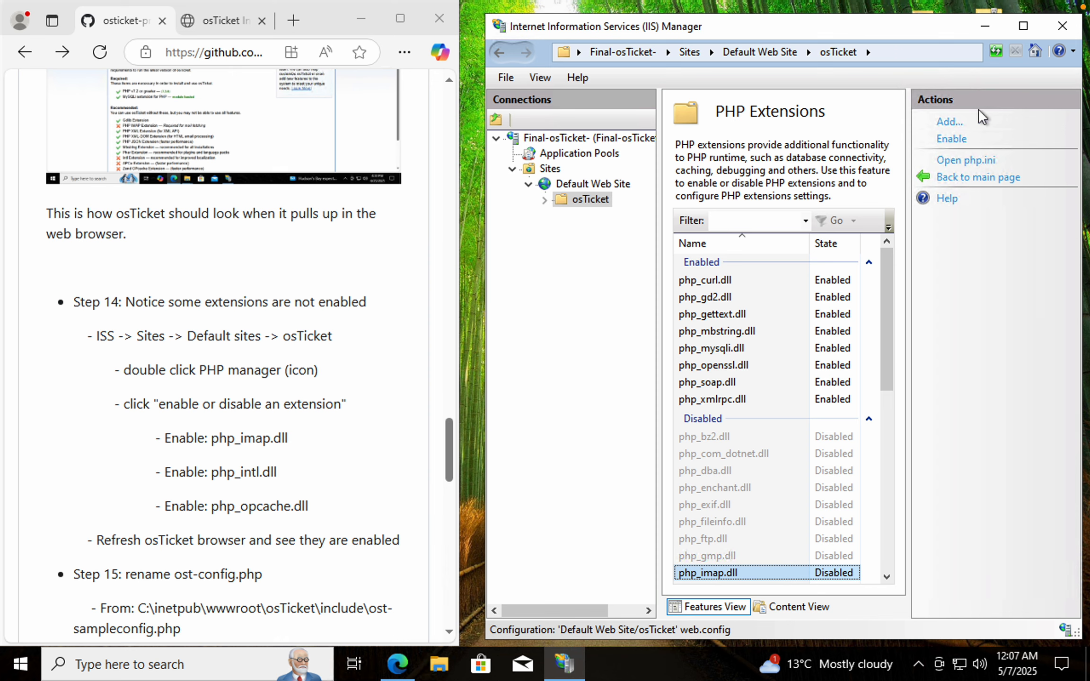
left_click(945, 139)
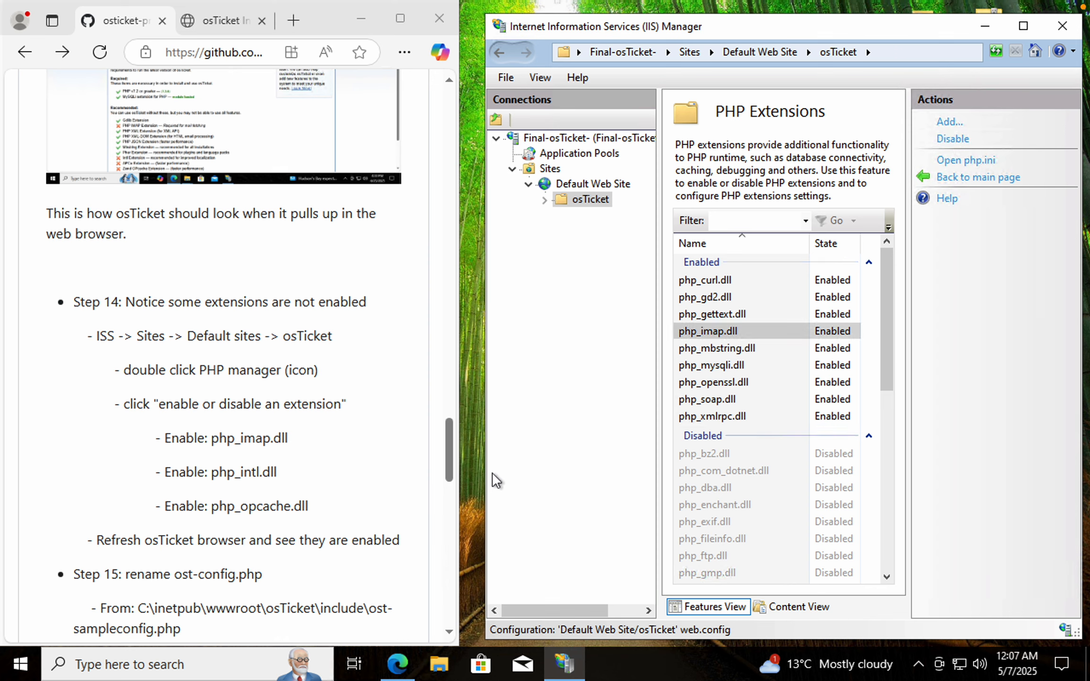
Enable the php_intl.dll extension for the osTicket site
left_click_drag(888, 382, 883, 446)
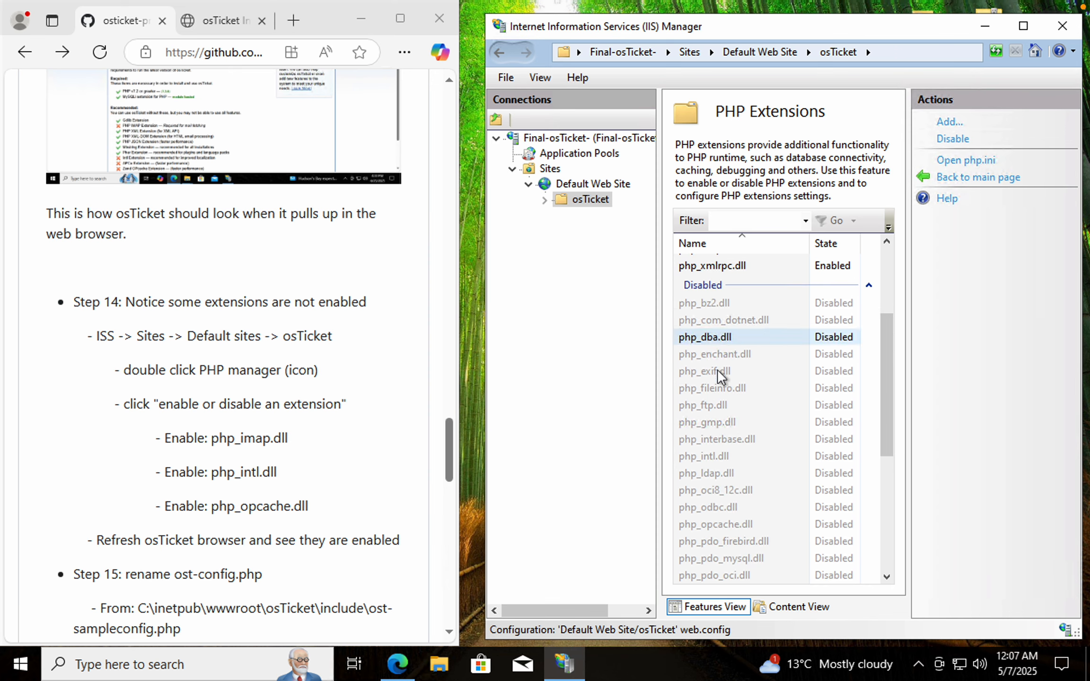
left_click(717, 457)
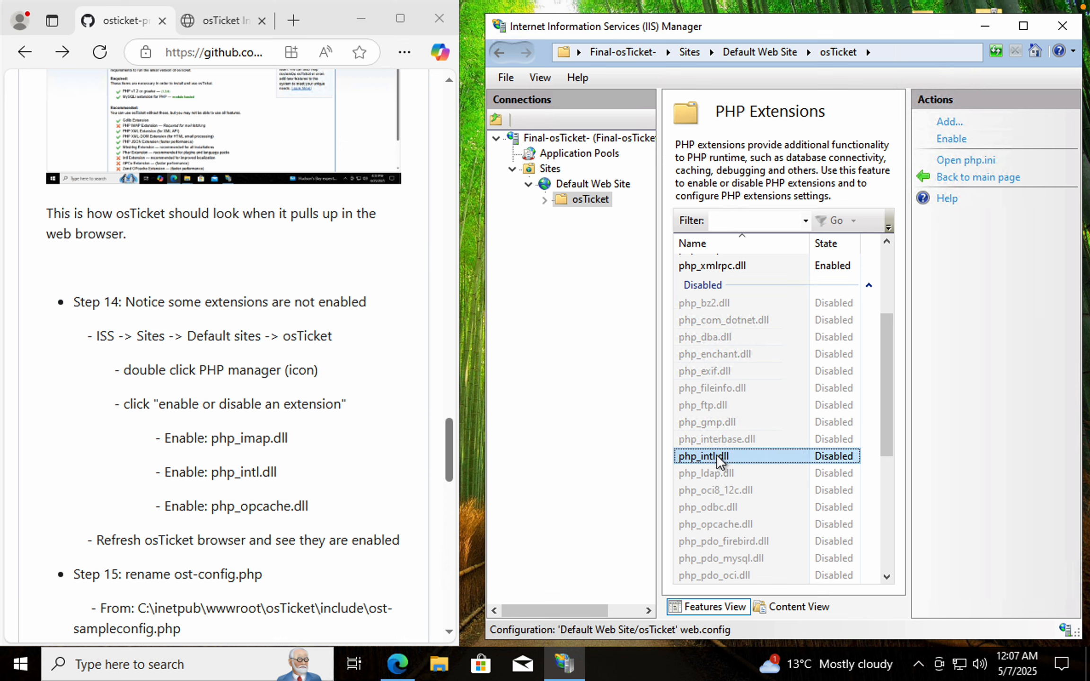
left_click(960, 142)
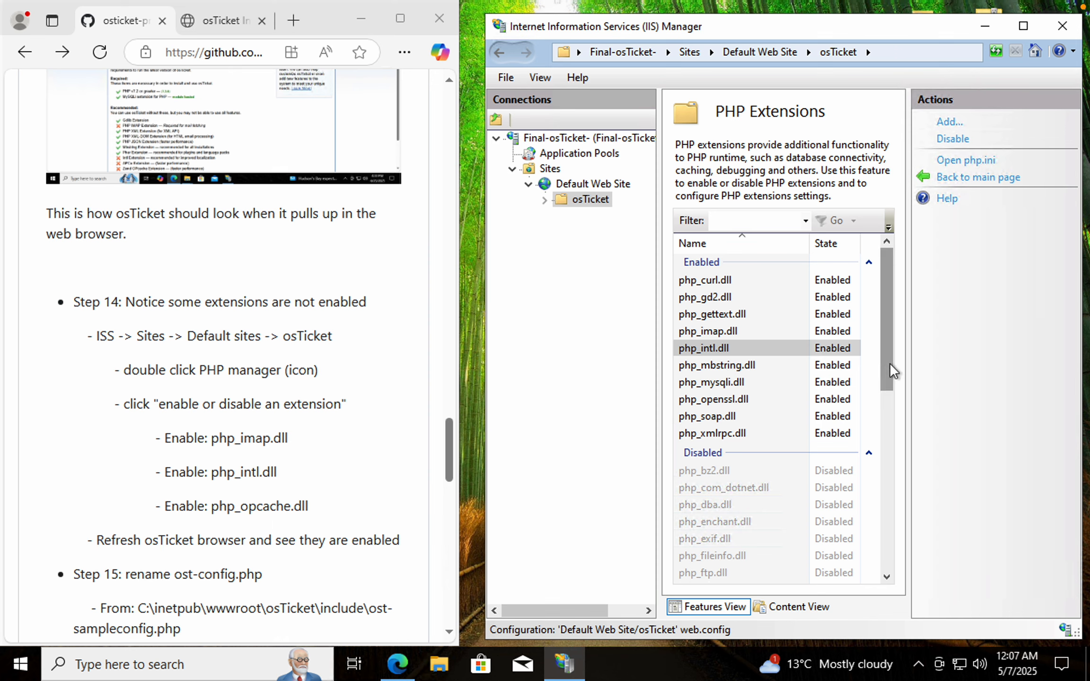
Enable the php_opcache.dll extension for the osTicket site
left_click_drag(889, 363, 893, 427)
left_click(720, 527)
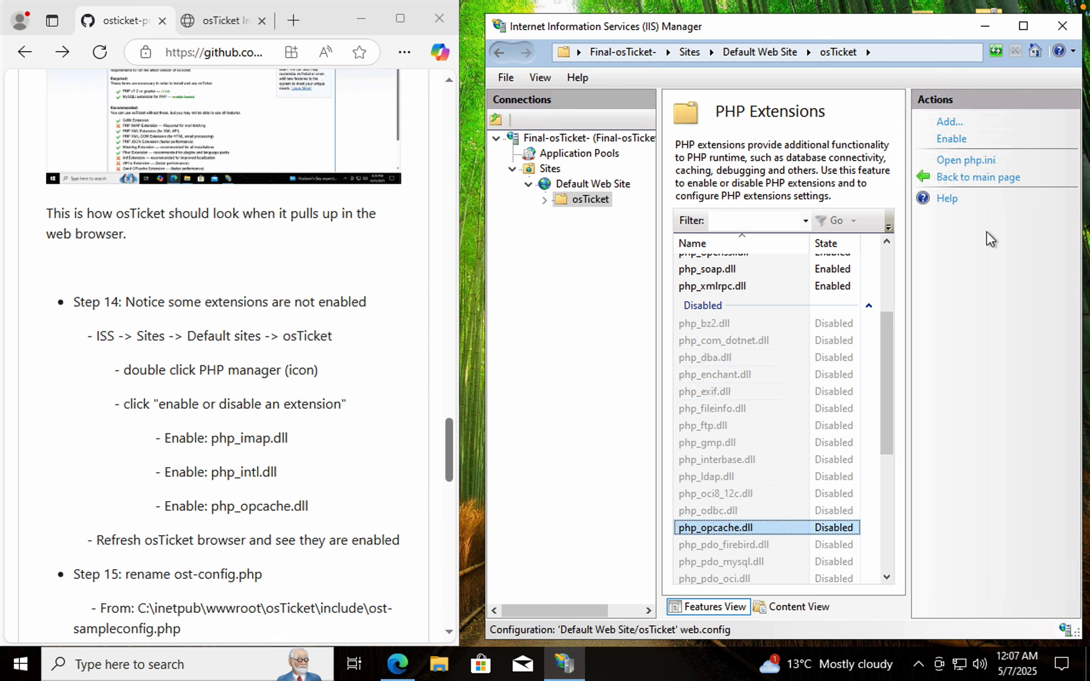
left_click(952, 139)
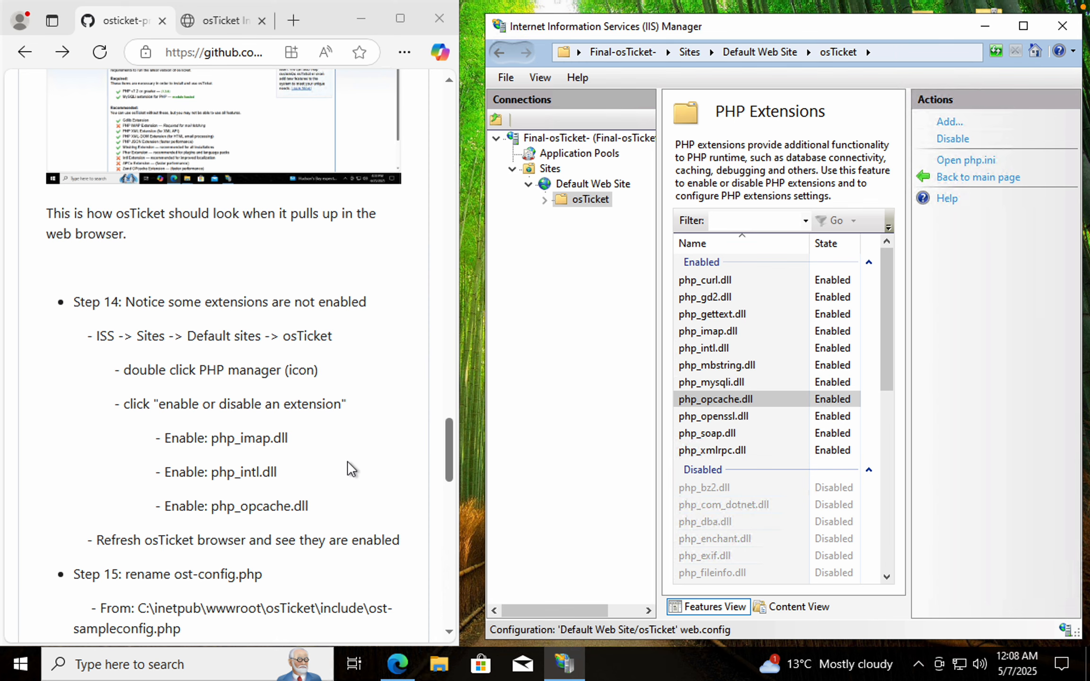
Reload the osTicket installer's prerequisites page to recheck the enabled extensions
scroll(348, 461, "down", 1)
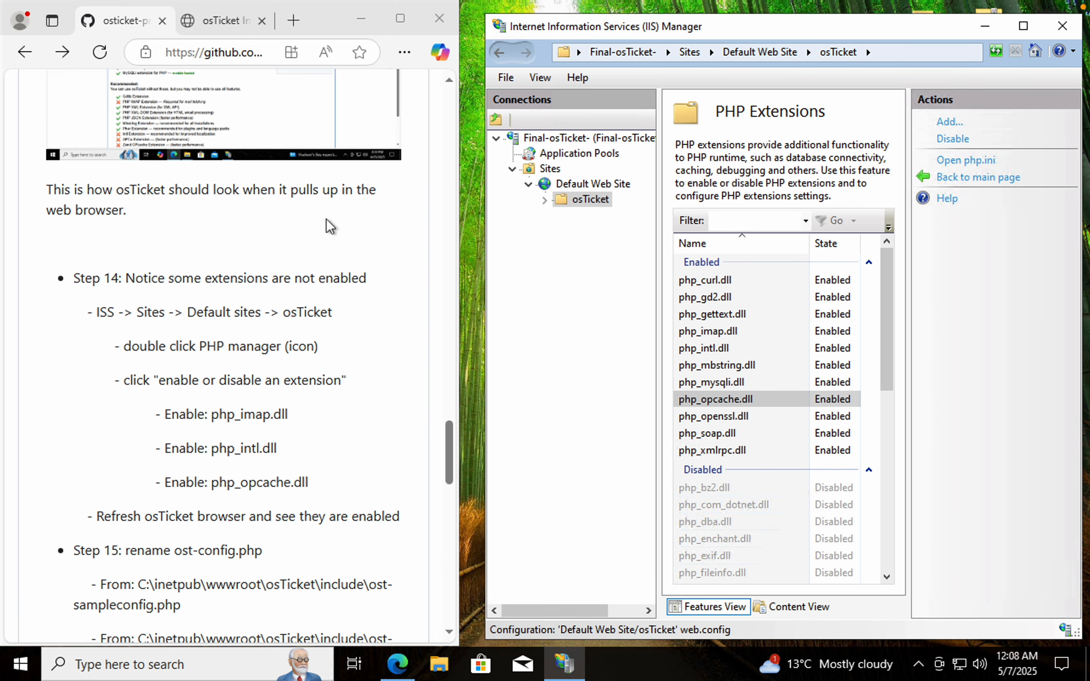
left_click(213, 20)
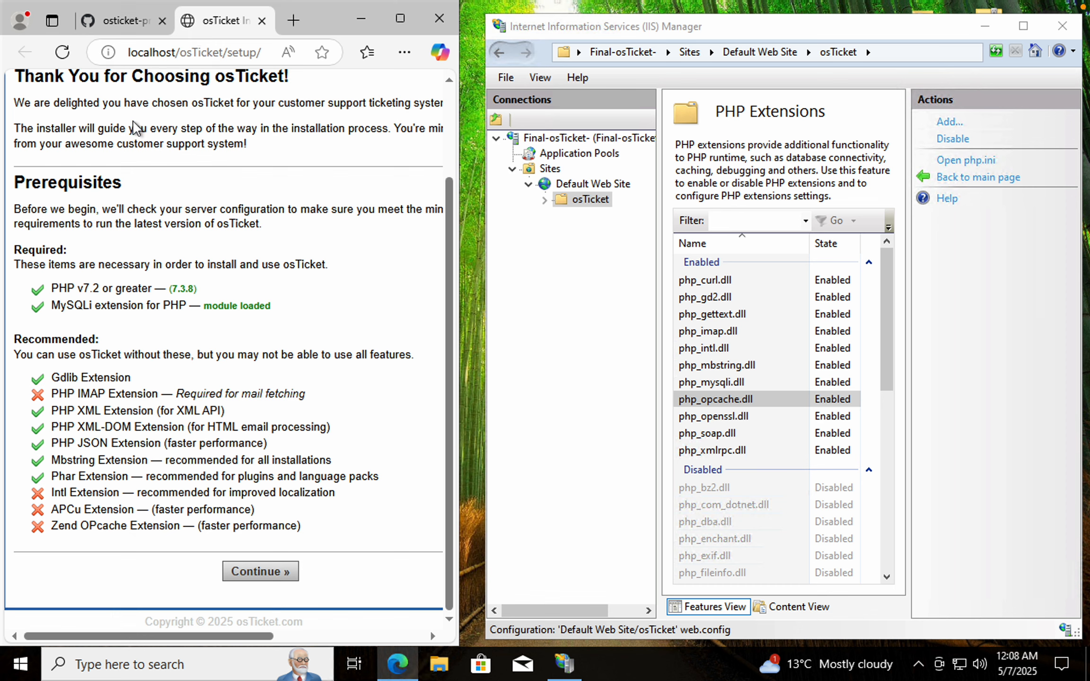
left_click(61, 57)
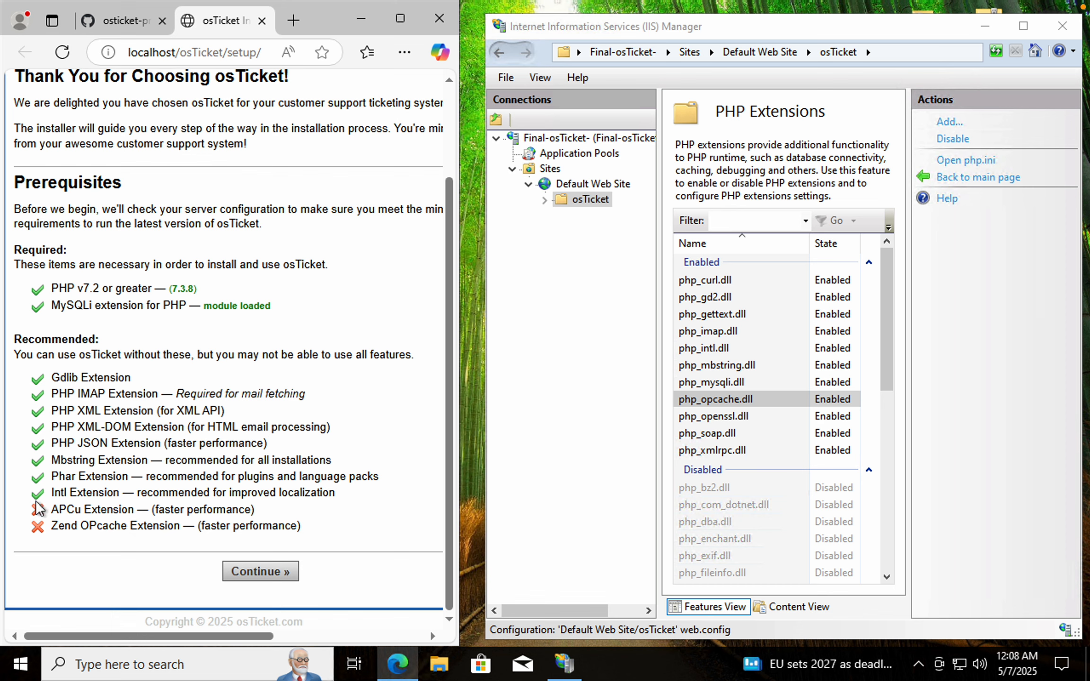
left_click(63, 56)
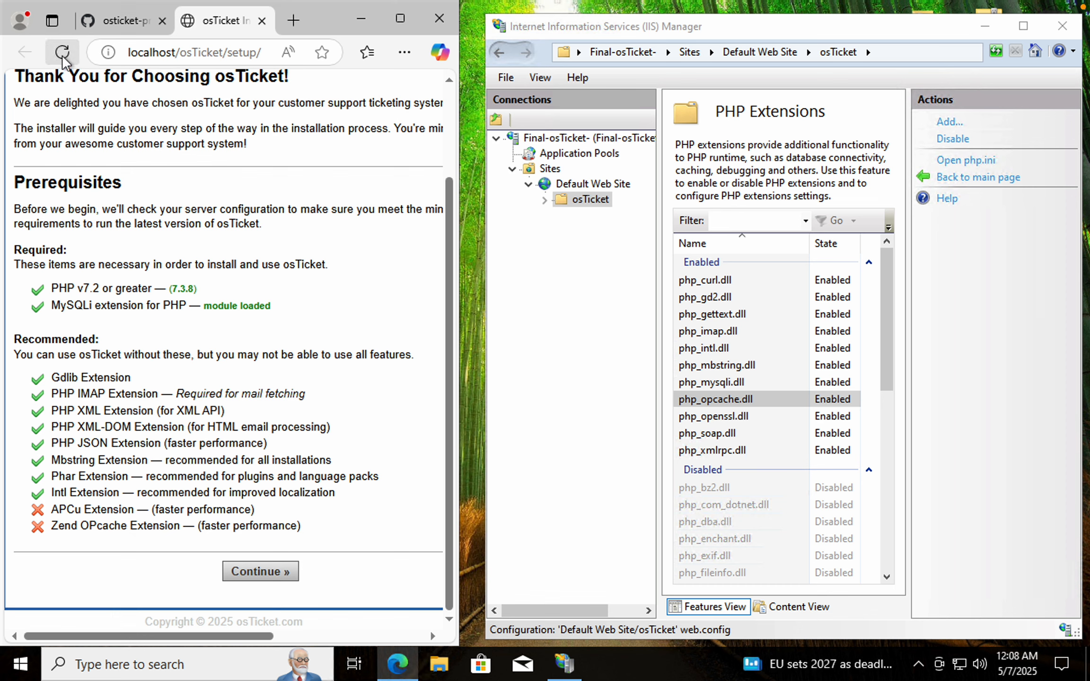
left_click(63, 56)
Read the README's Step 15 instructions for renaming ost-sampleconfig.php to ost-config.php in the include folder
left_click(113, 20)
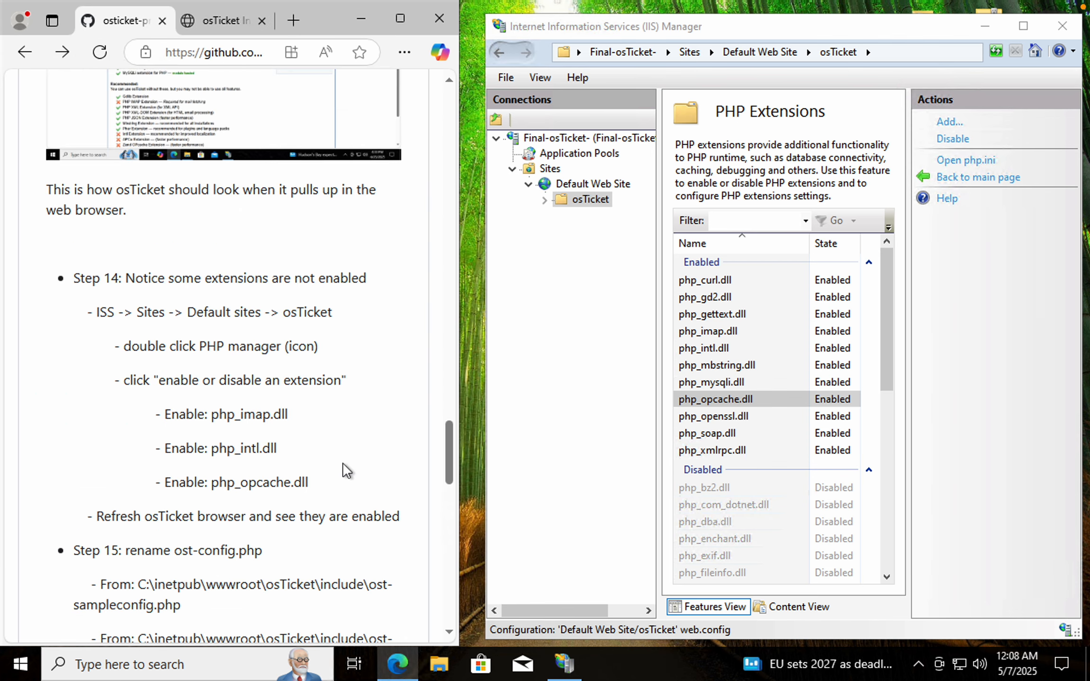
scroll(346, 471, "down", 5)
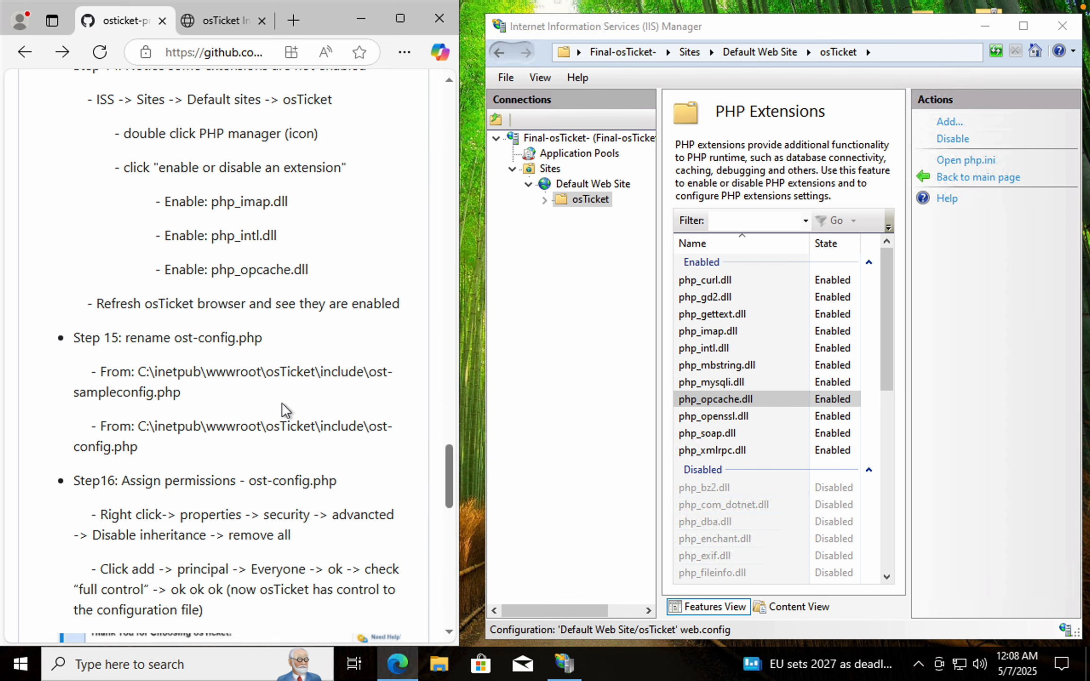
scroll(281, 403, "down", 1)
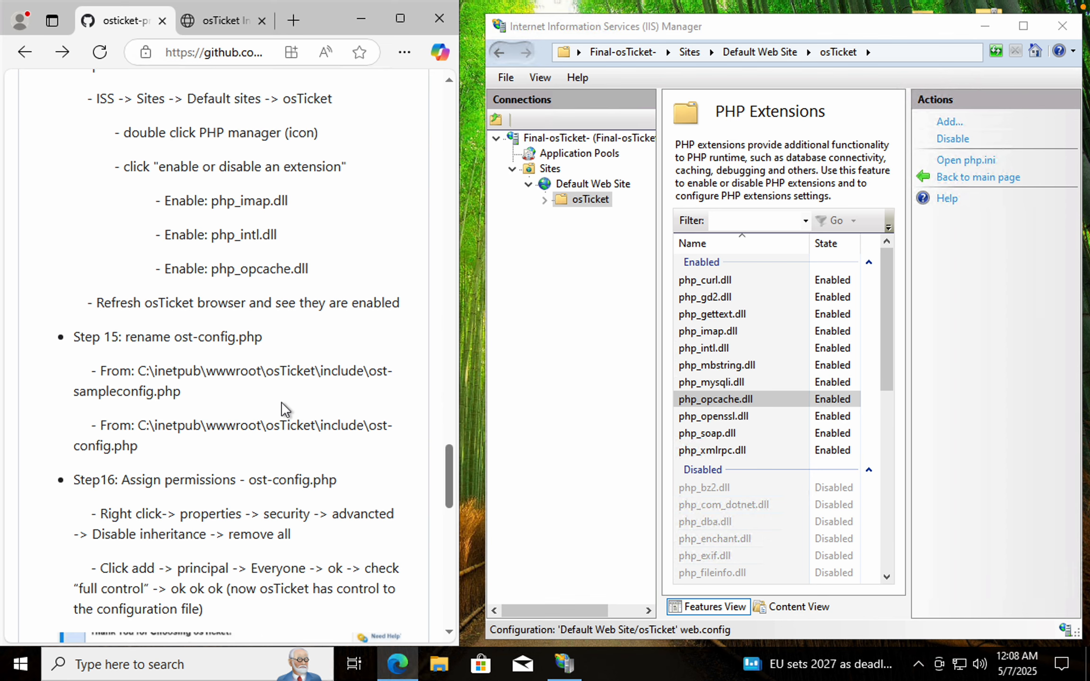
left_click(806, 399)
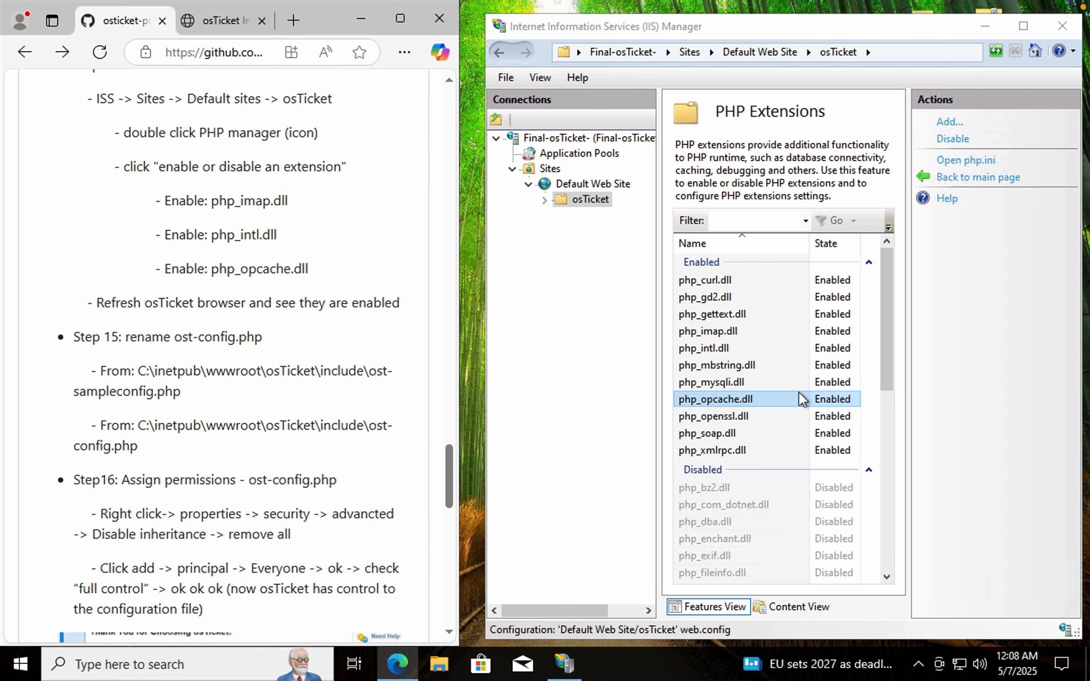
left_click(591, 417)
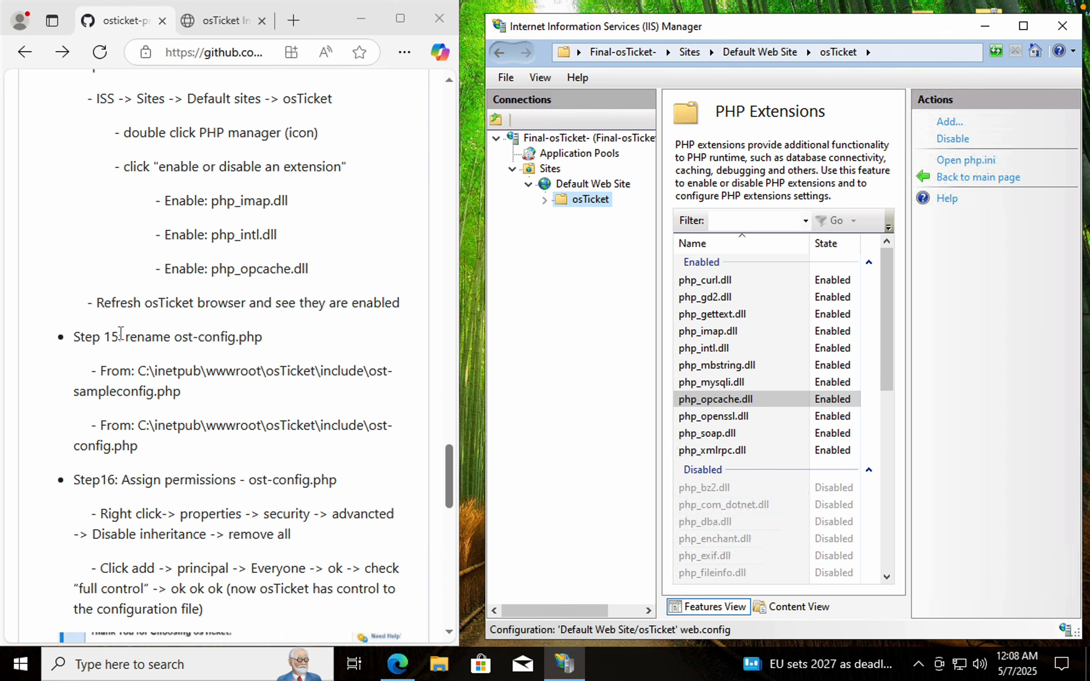
scroll(197, 357, "down", 5)
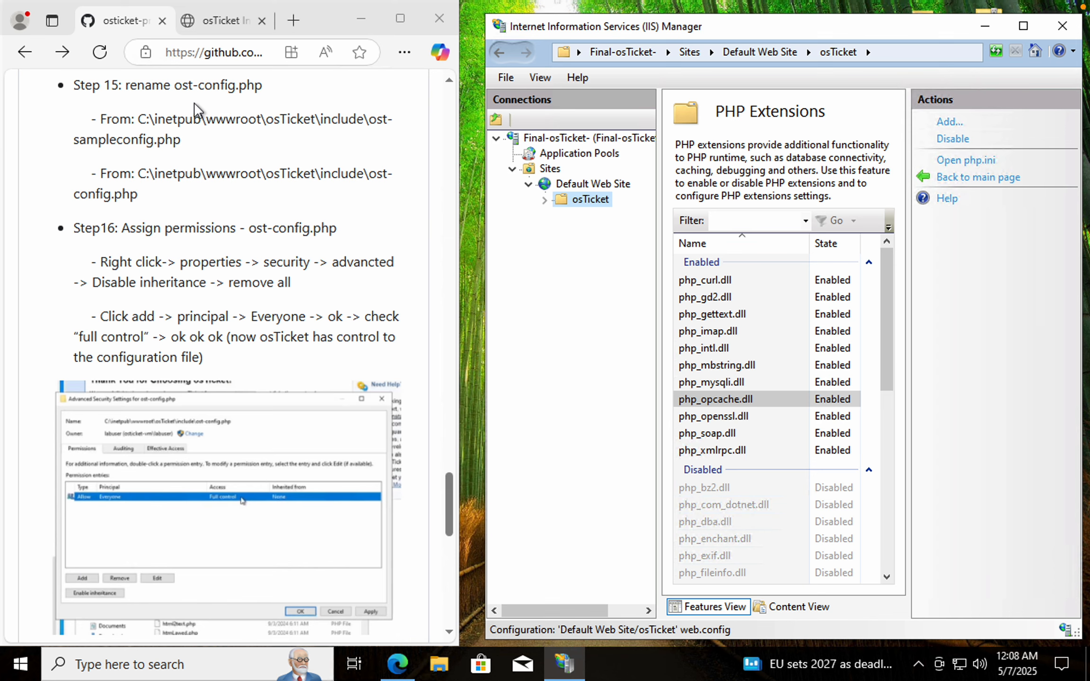
left_click_drag(139, 122, 233, 153)
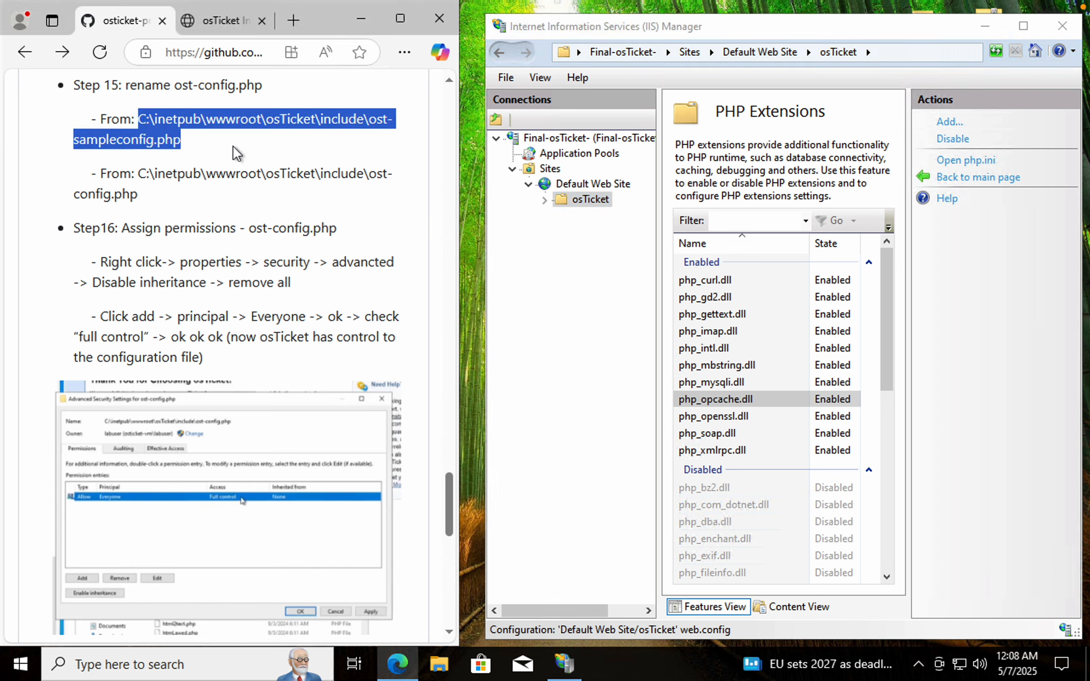
left_click(210, 154)
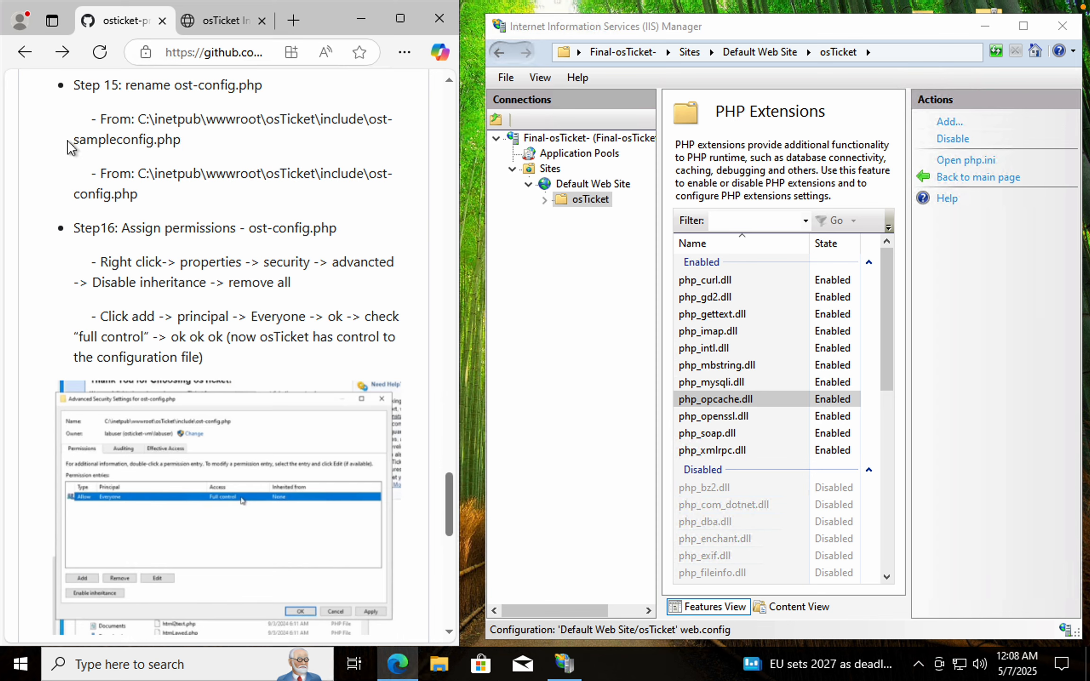
left_click_drag(369, 117, 397, 219)
left_click(375, 201)
left_click(351, 208)
Open File Explorer and navigate to C:\inetpub\wwwroot\osTicket\include
left_click(436, 668)
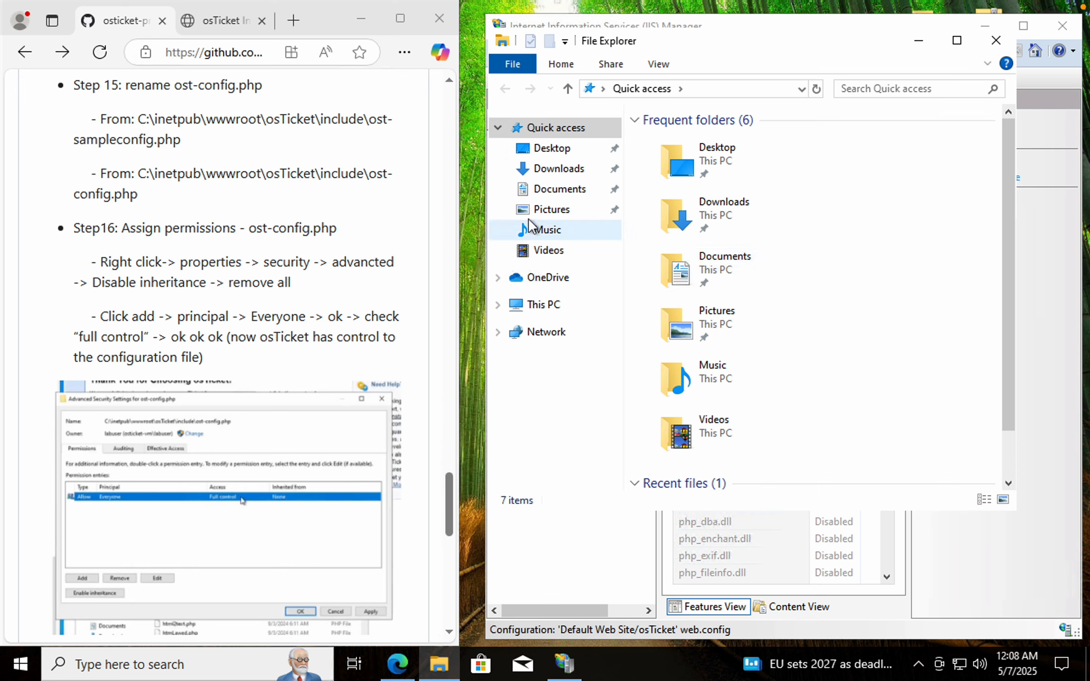
left_click(499, 307)
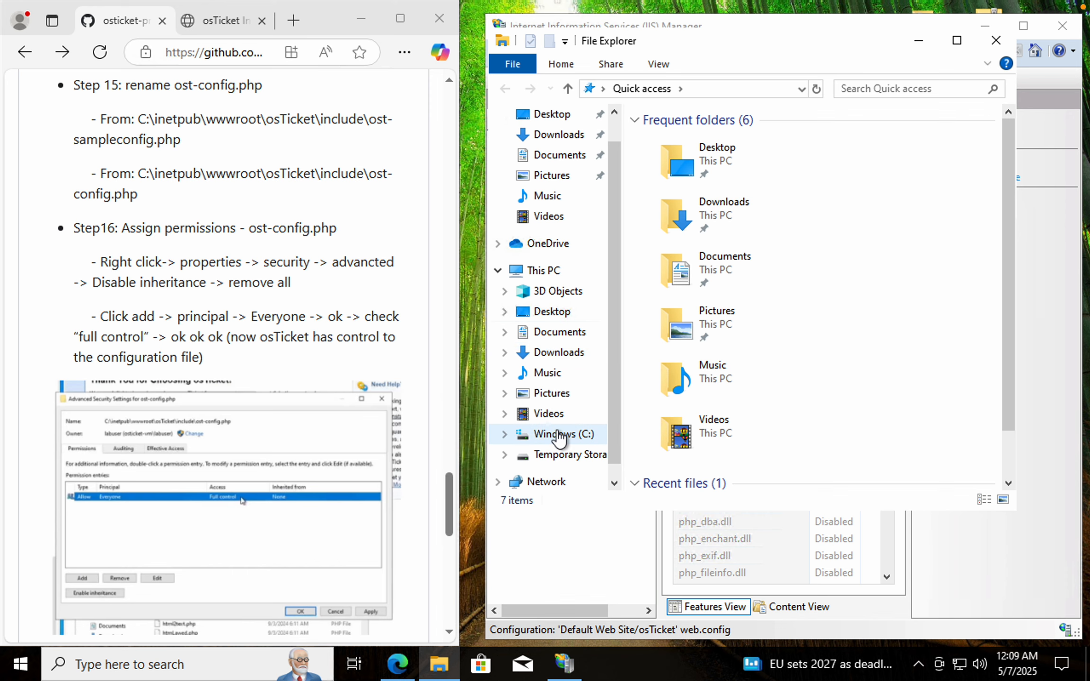
left_click(560, 435)
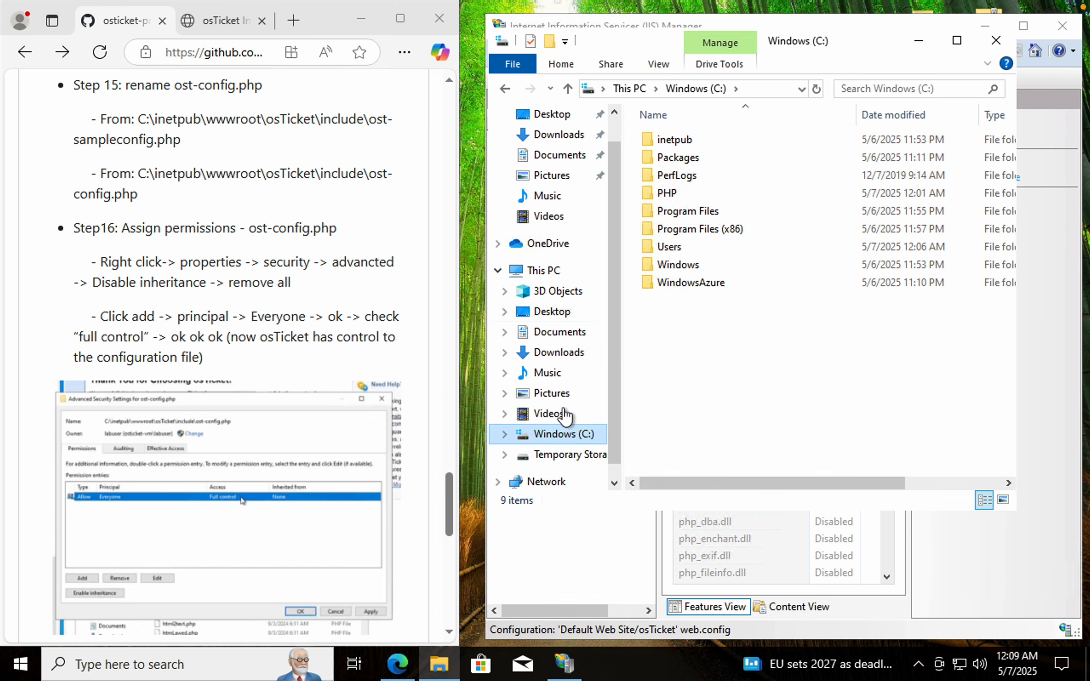
left_click(686, 138)
double_click(686, 138)
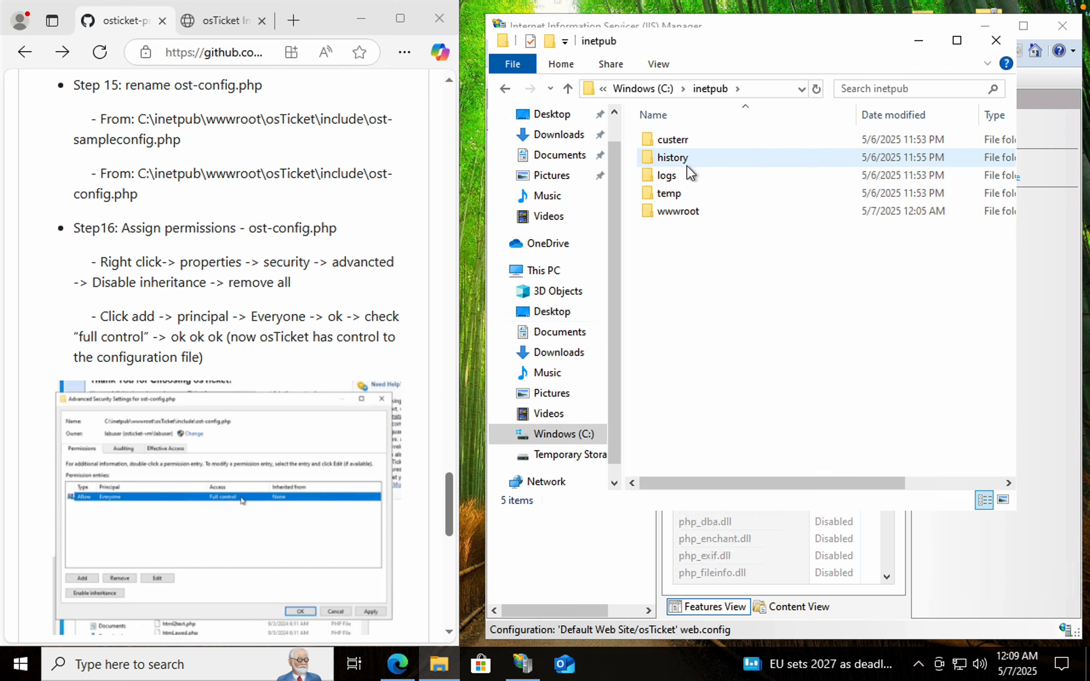
left_click(690, 212)
double_click(690, 212)
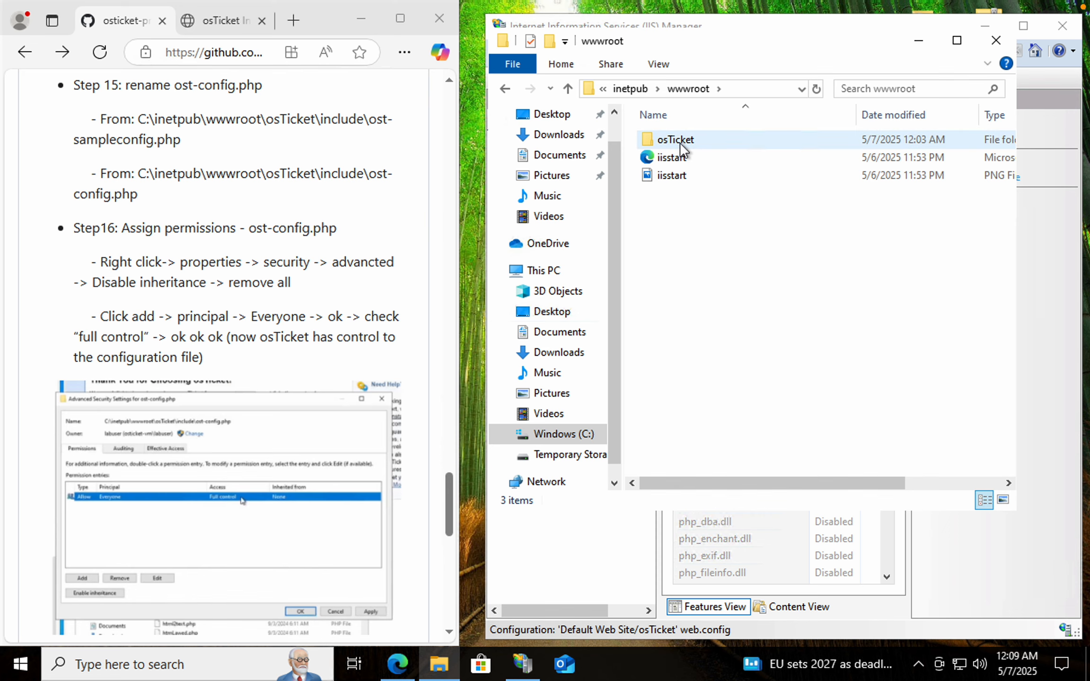
double_click(679, 140)
double_click(687, 229)
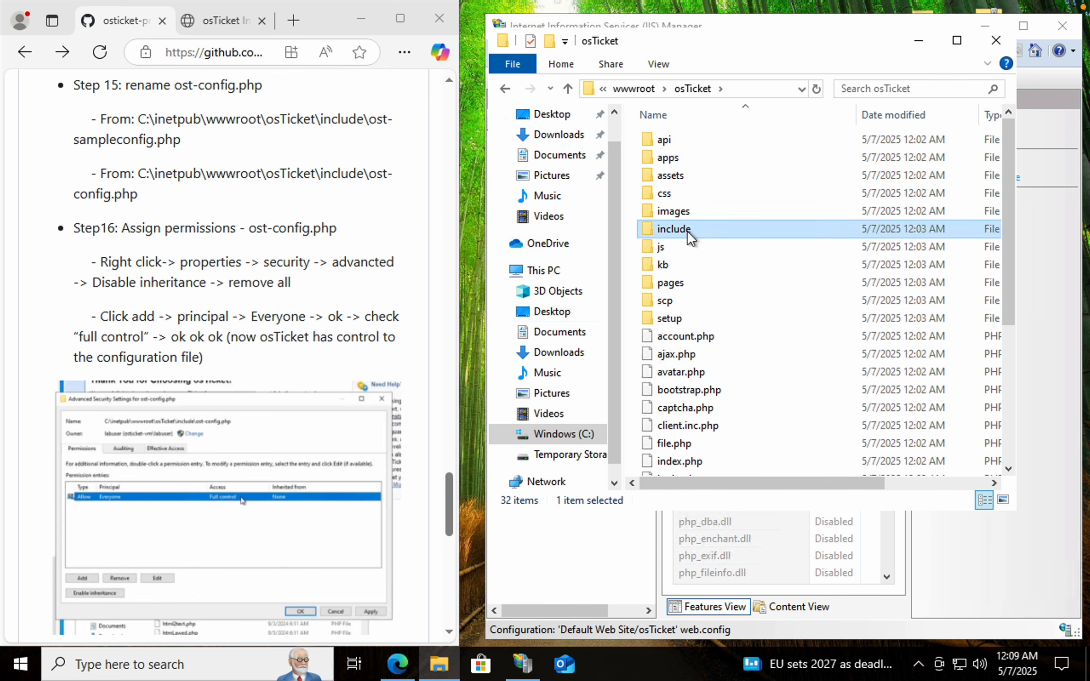
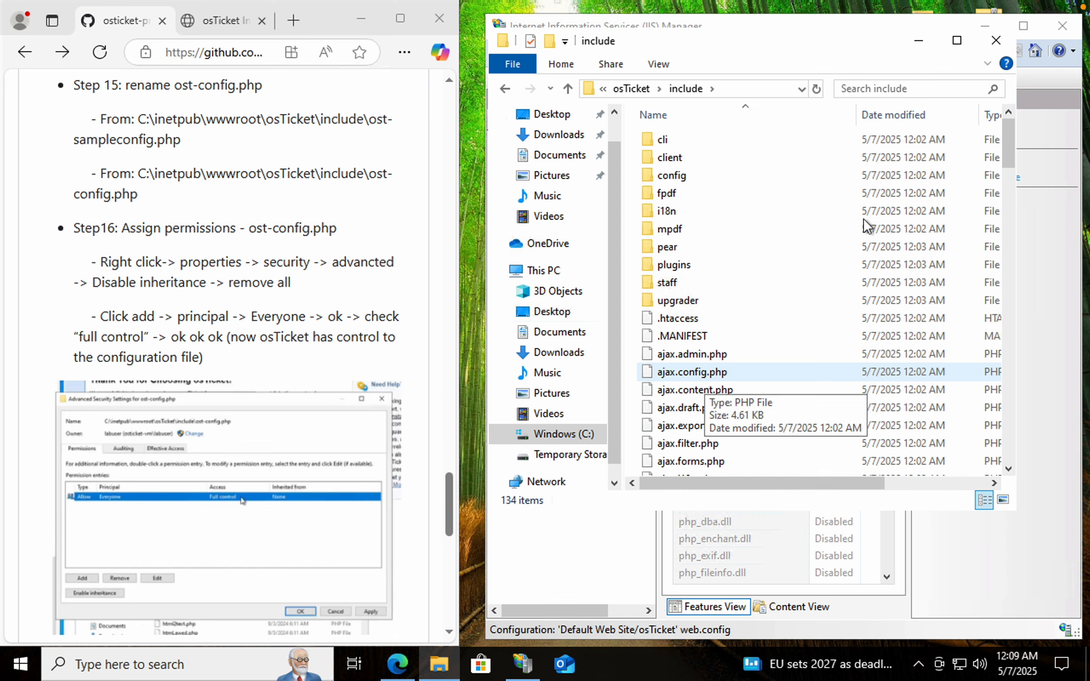
Rename ost-sampleconfig.php in the include folder to ost-config.php, using the name copied from the README
left_click_drag(1012, 148, 1017, 462)
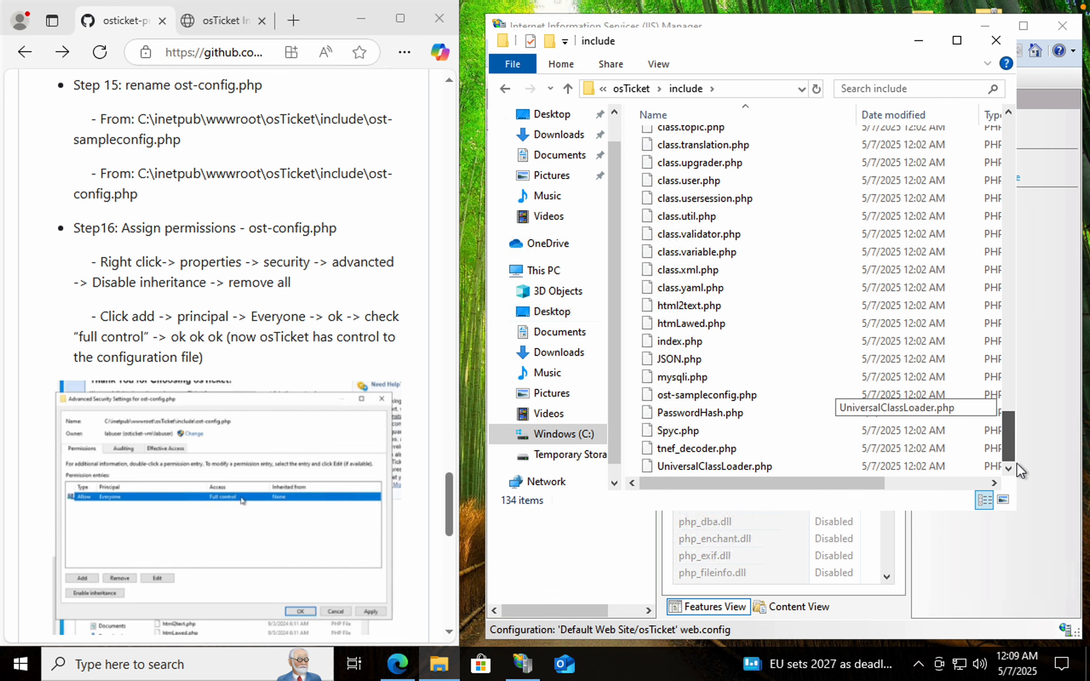
left_click(701, 399)
left_click(683, 395)
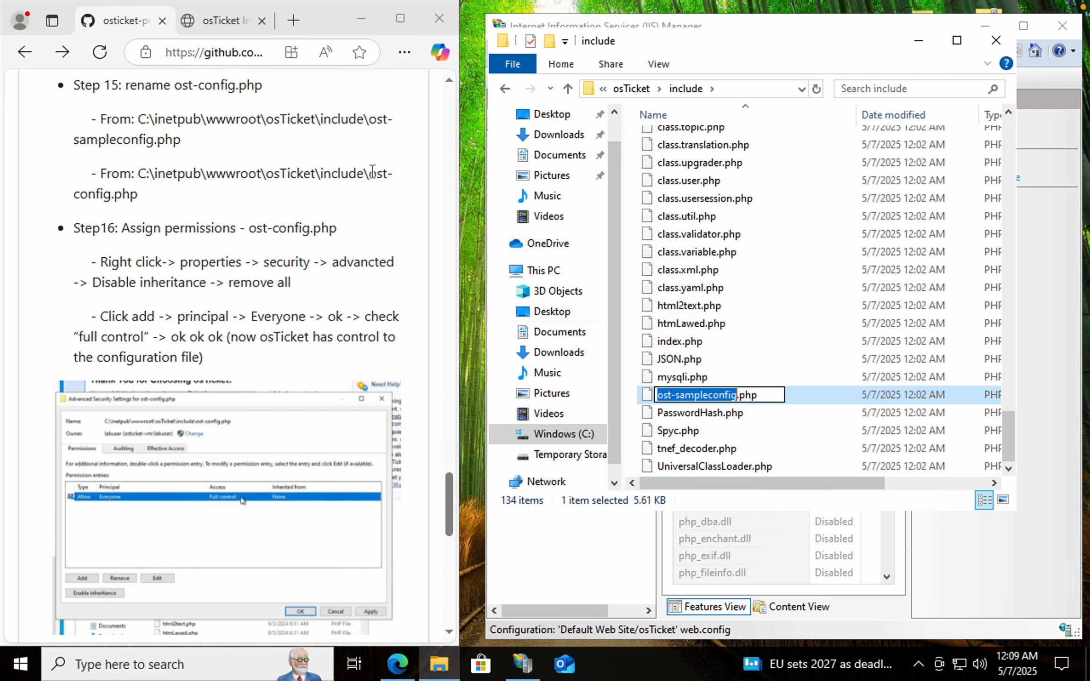
left_click_drag(369, 173, 377, 198)
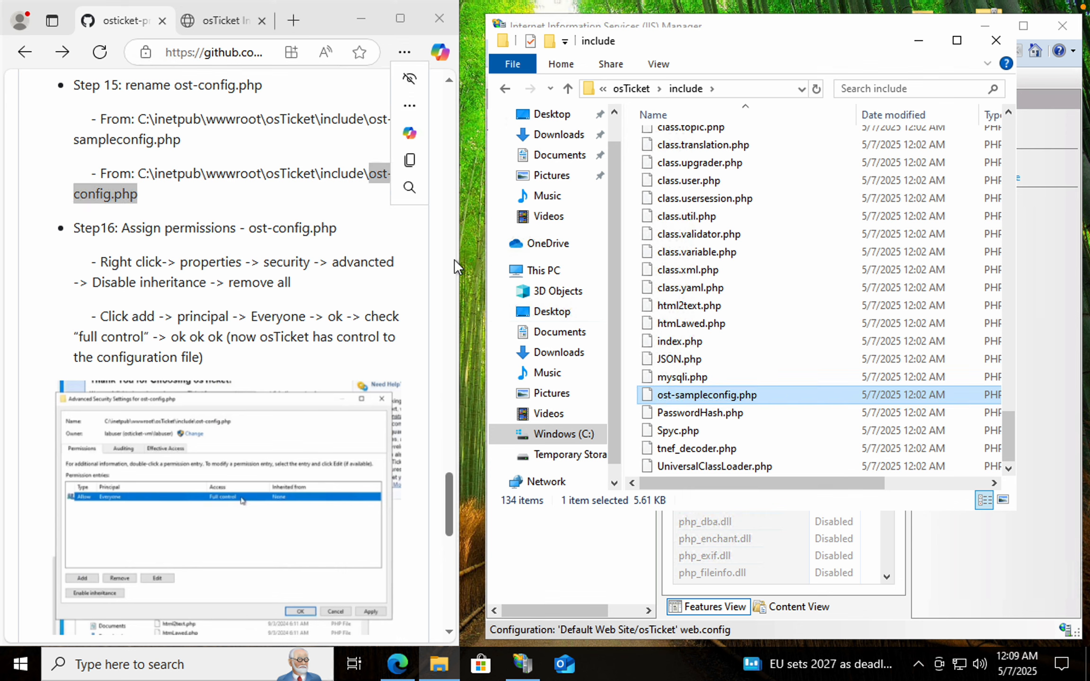
left_click(667, 392)
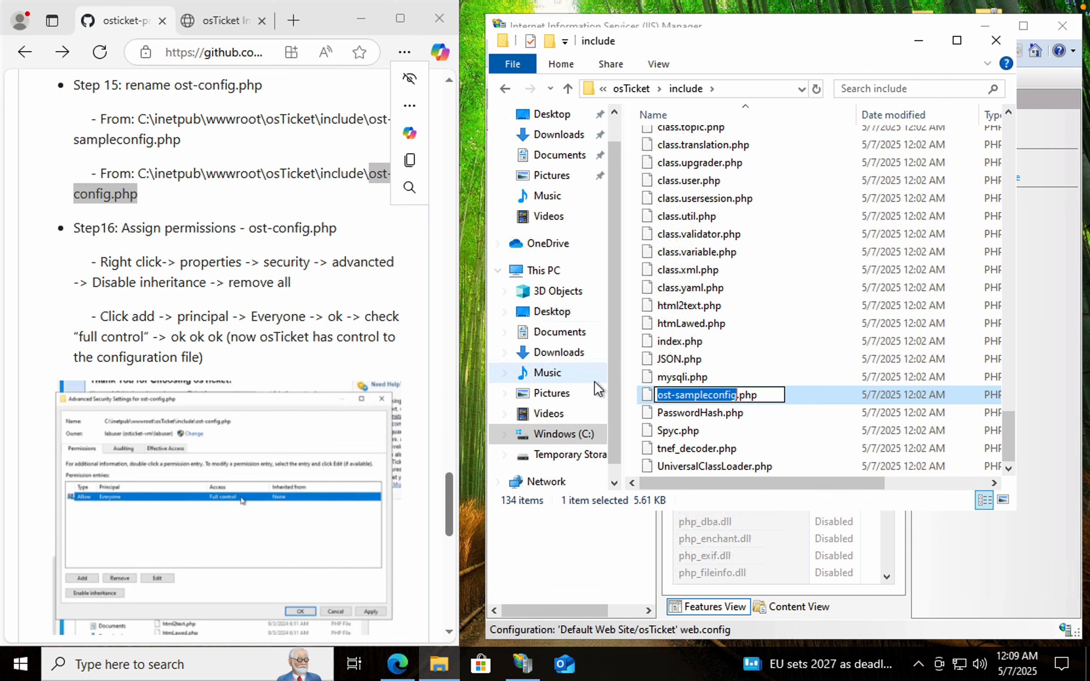
left_click(343, 191)
left_click_drag(369, 173, 379, 202)
key("ctrl+c")
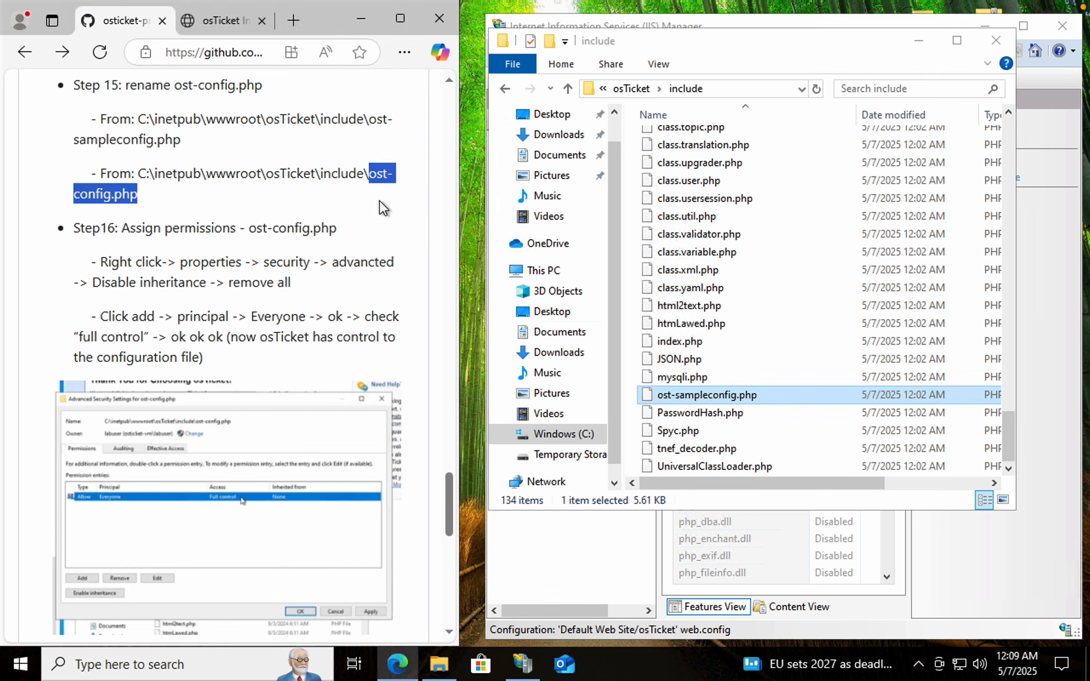
left_click(698, 396)
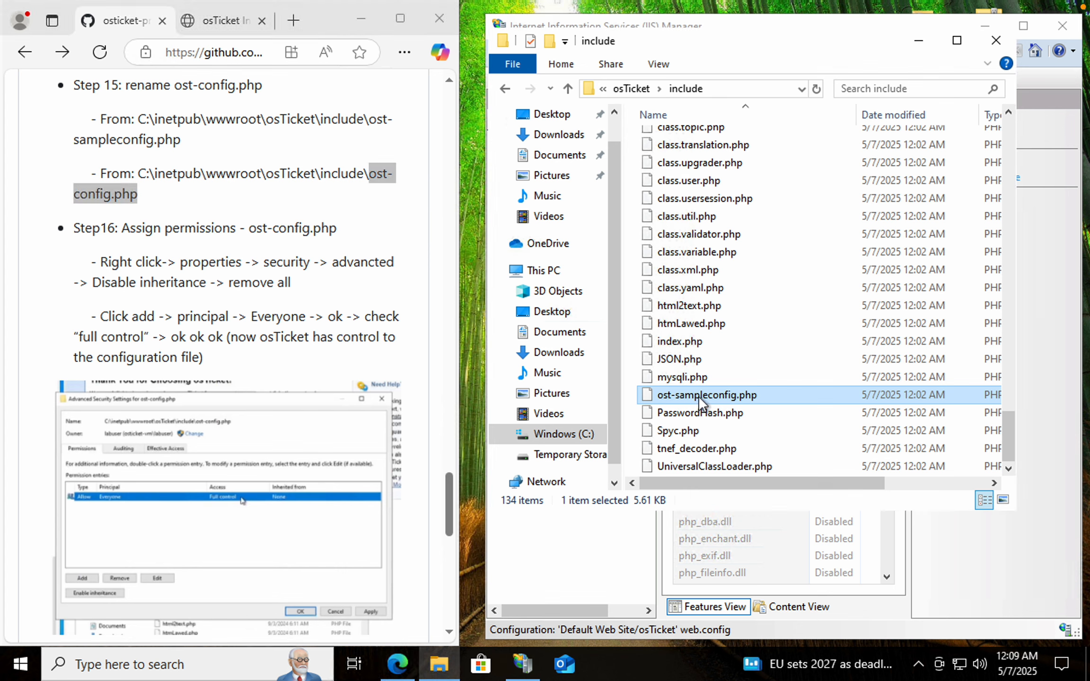
left_click(699, 396)
key("ctrl+v")
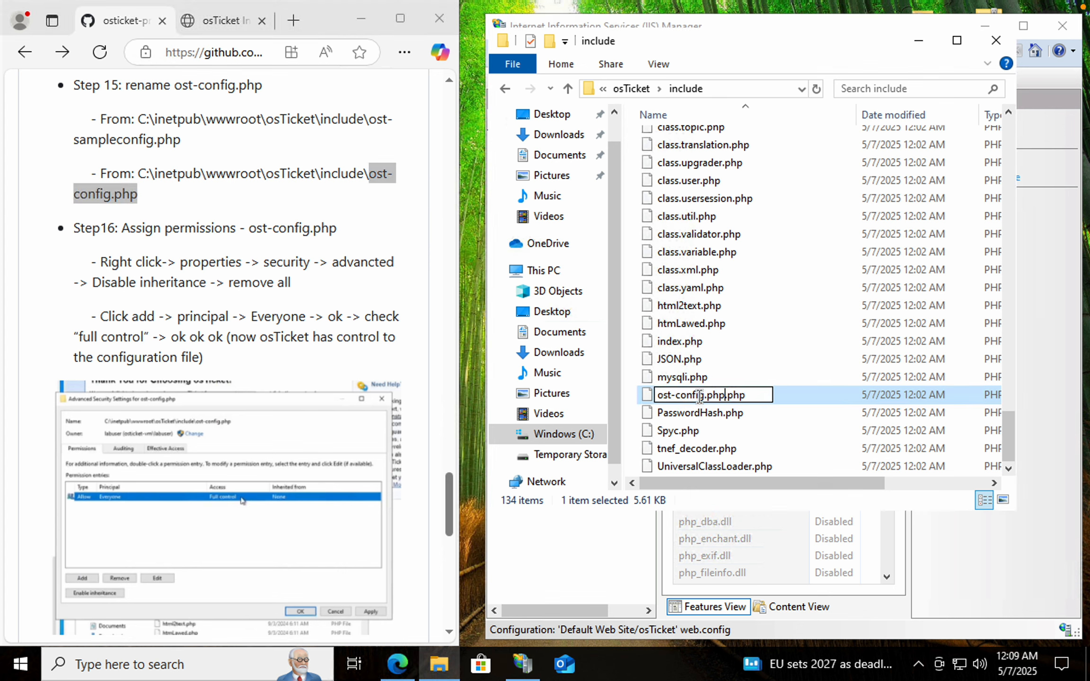
key("BackSpace")
key("BackSpace")
key("BackSpace")
key("BackSpace")
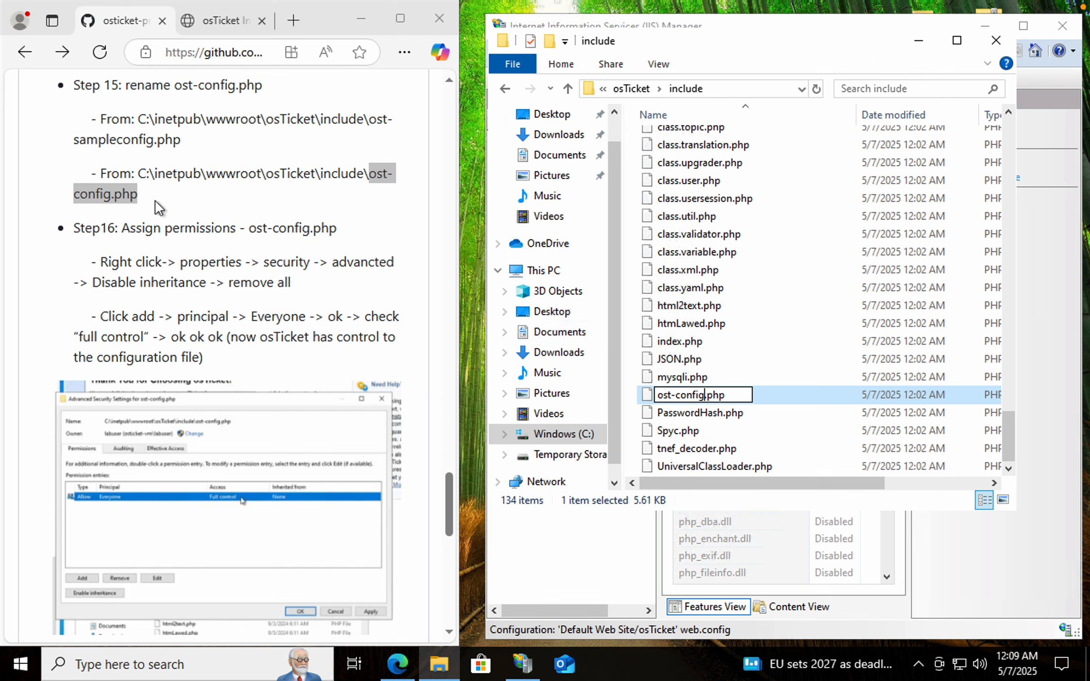
left_click(111, 206)
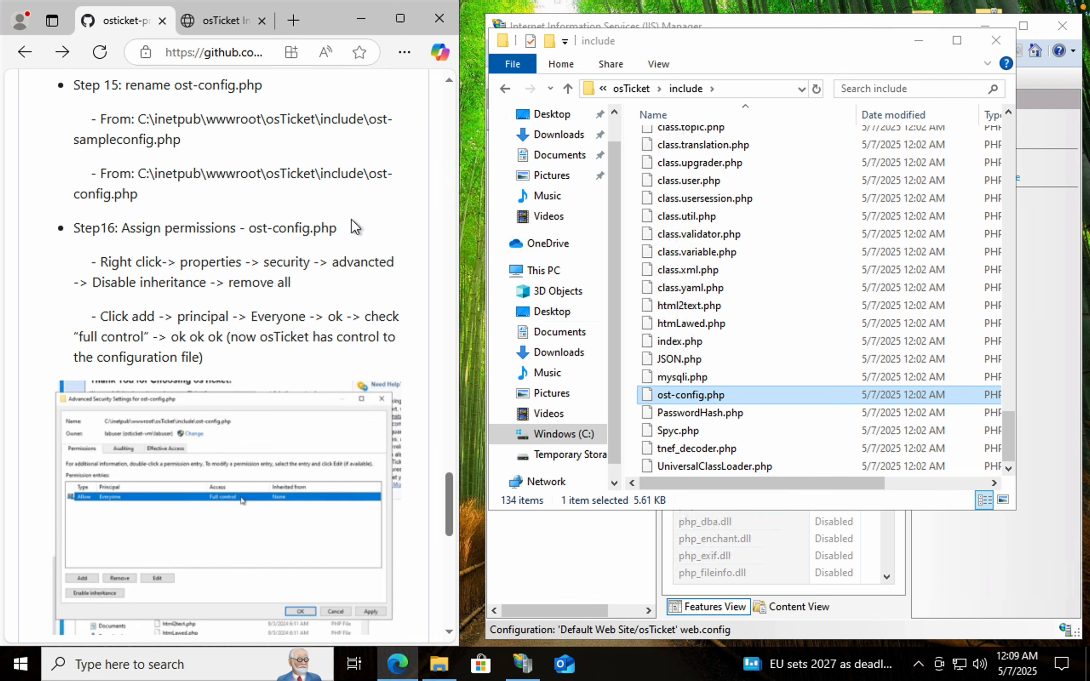
Open the Properties of ost-config.php
scroll(259, 275, "down", 1)
scroll(261, 280, "down", 3)
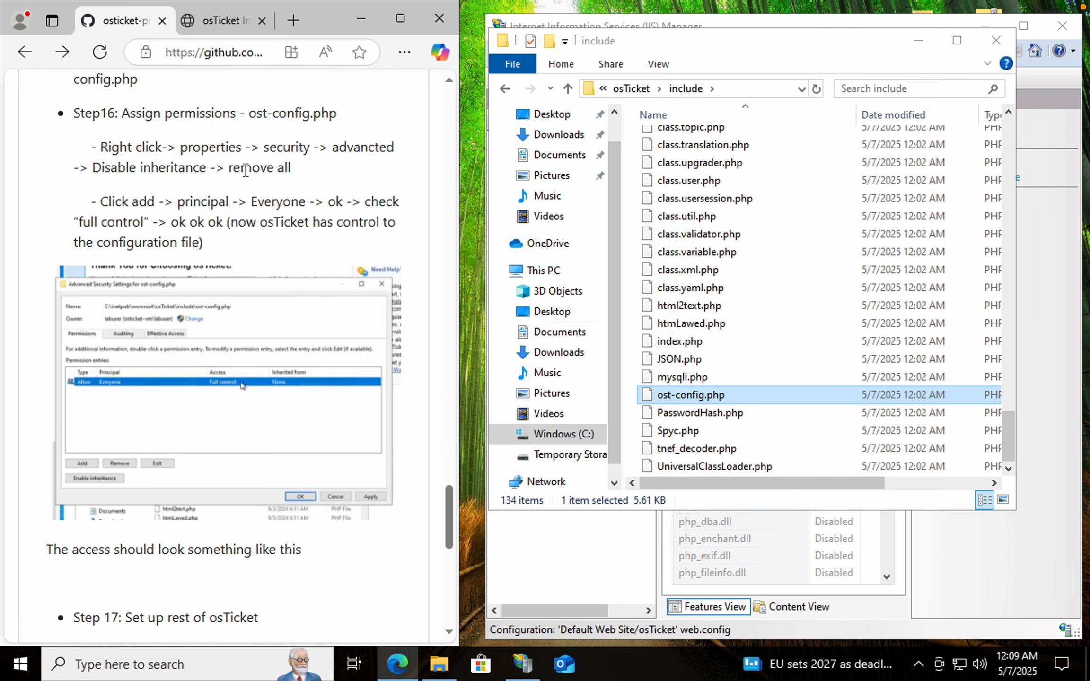
left_click(691, 397)
left_click(691, 396)
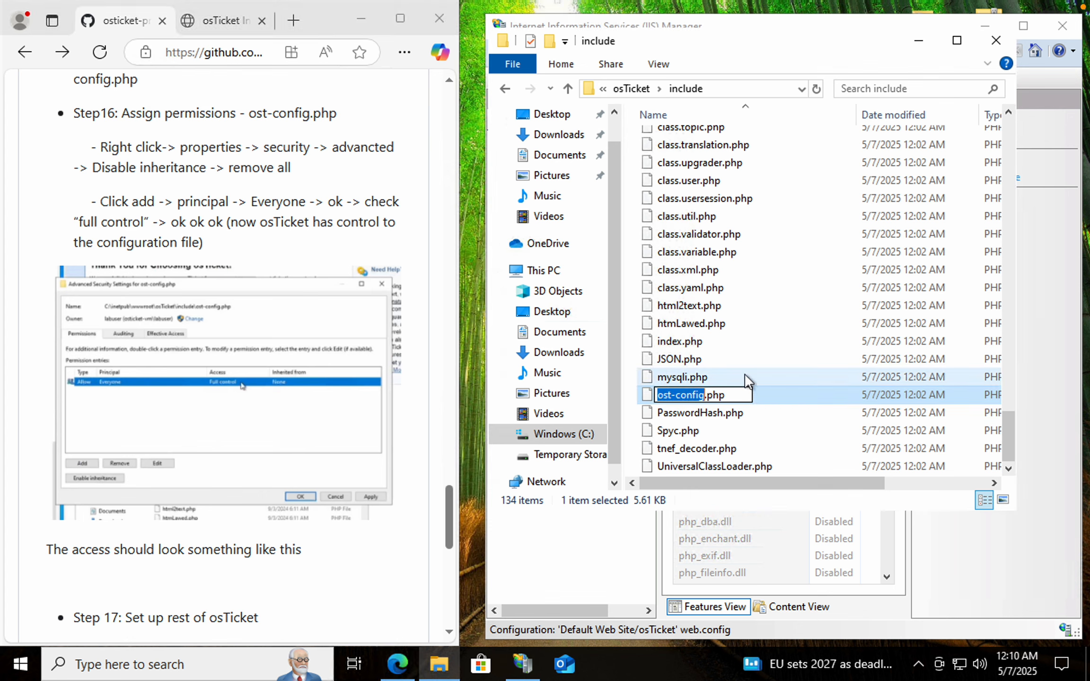
key("Escape")
right_click(709, 397)
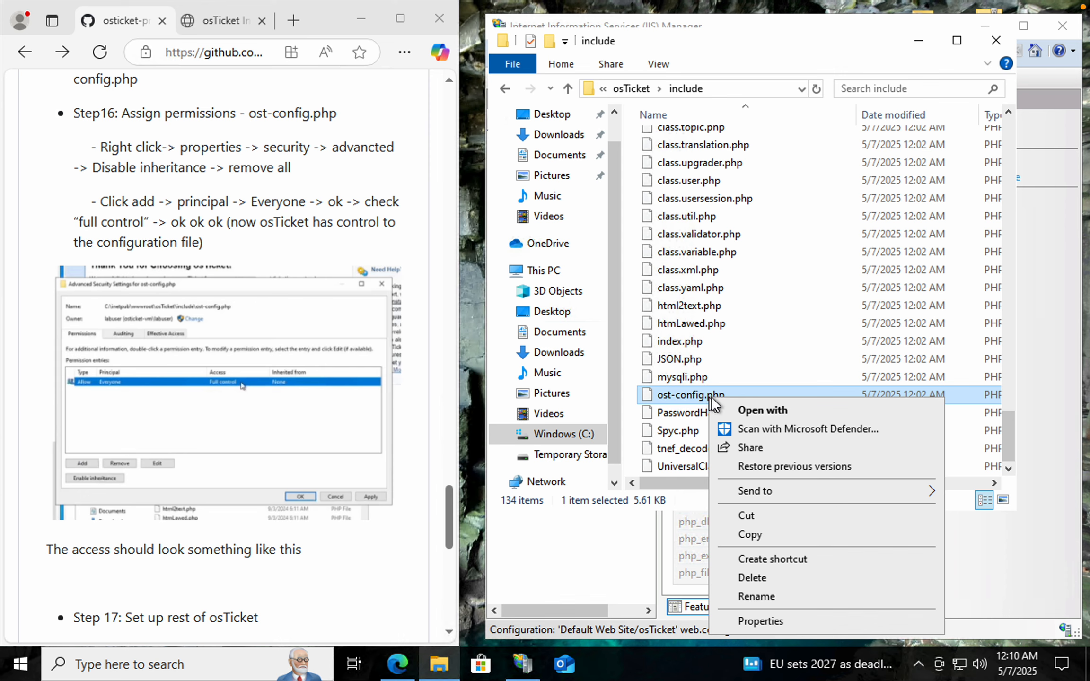
left_click(766, 621)
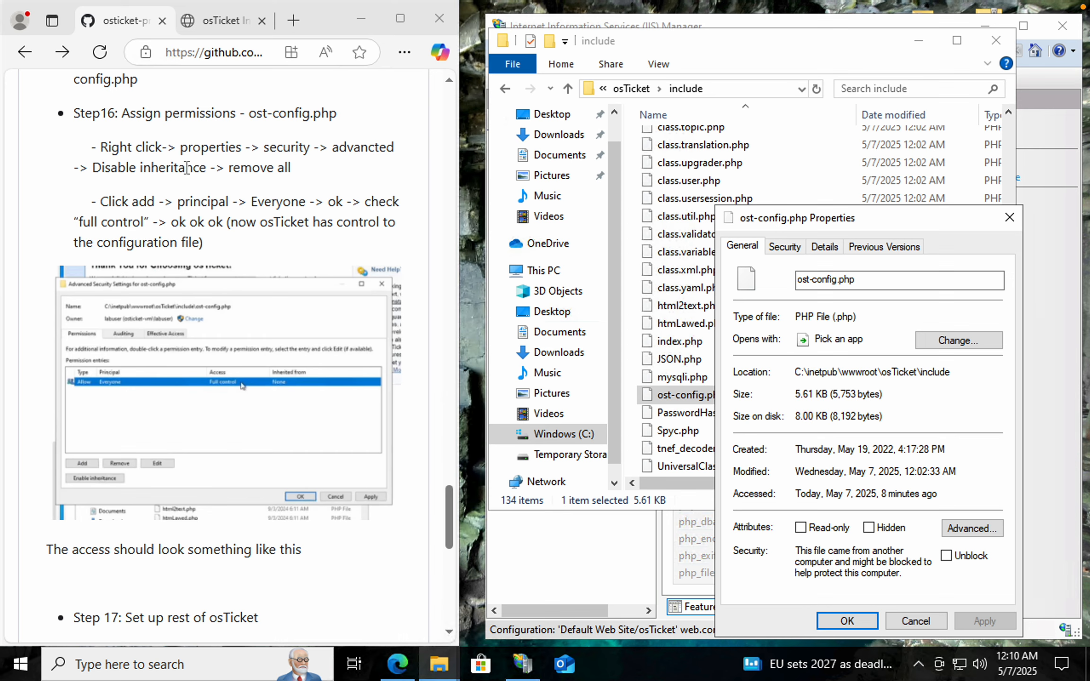
Open the file's advanced security settings, disable inheritance and remove all inherited permissions from ost-config.php
left_click_drag(100, 145, 251, 147)
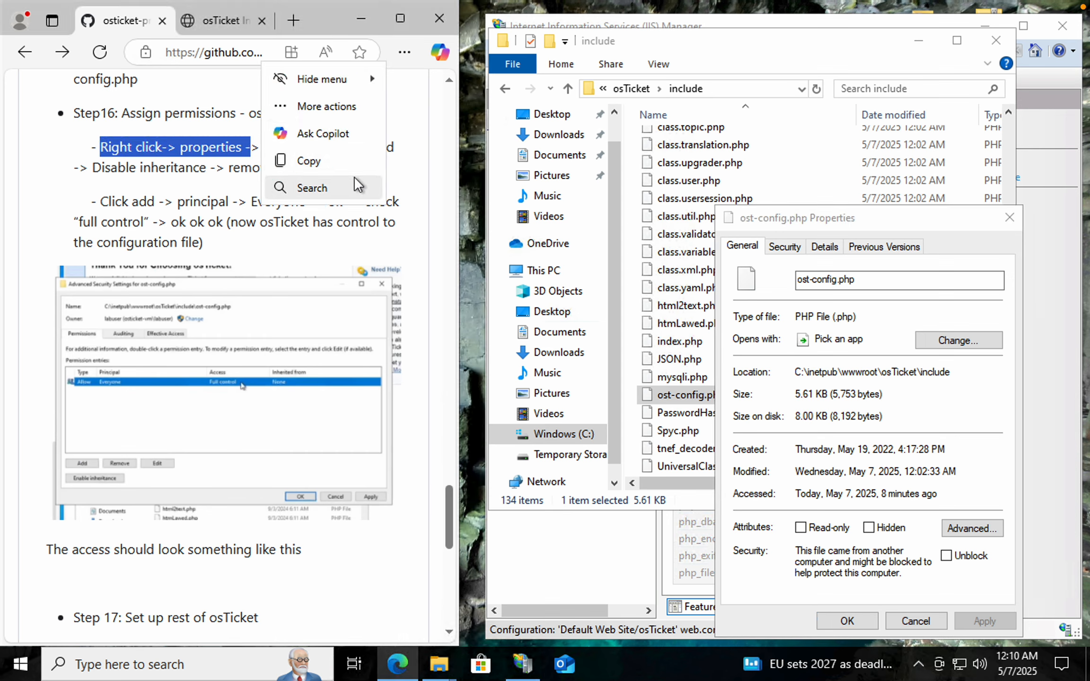
left_click(416, 108)
left_click_drag(395, 148, 208, 148)
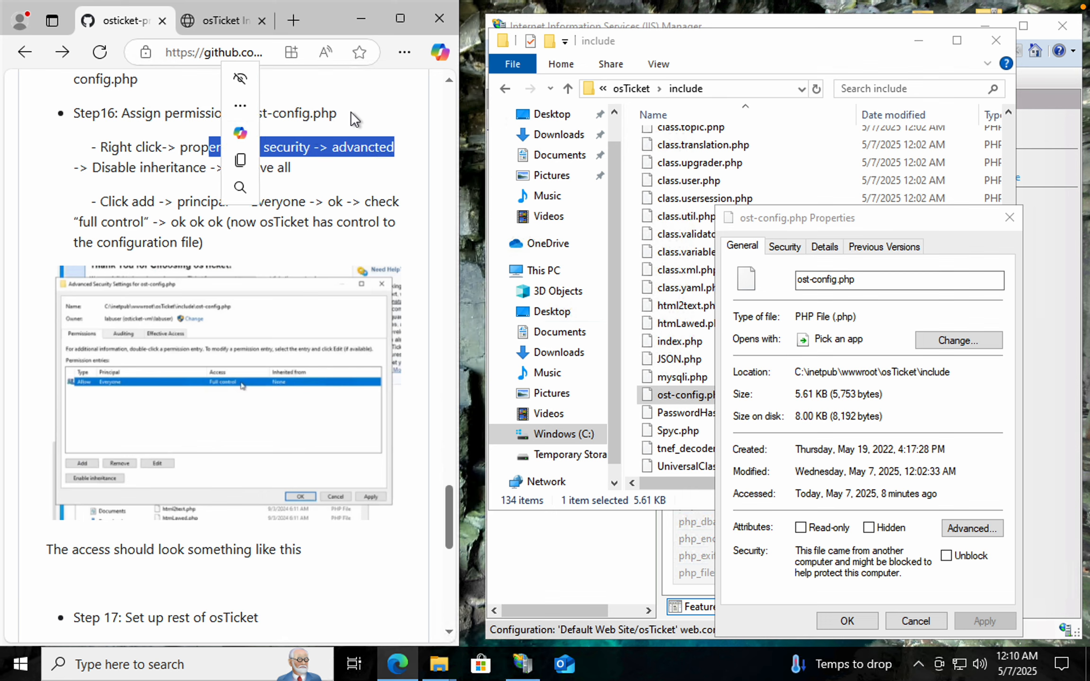
left_click(390, 104)
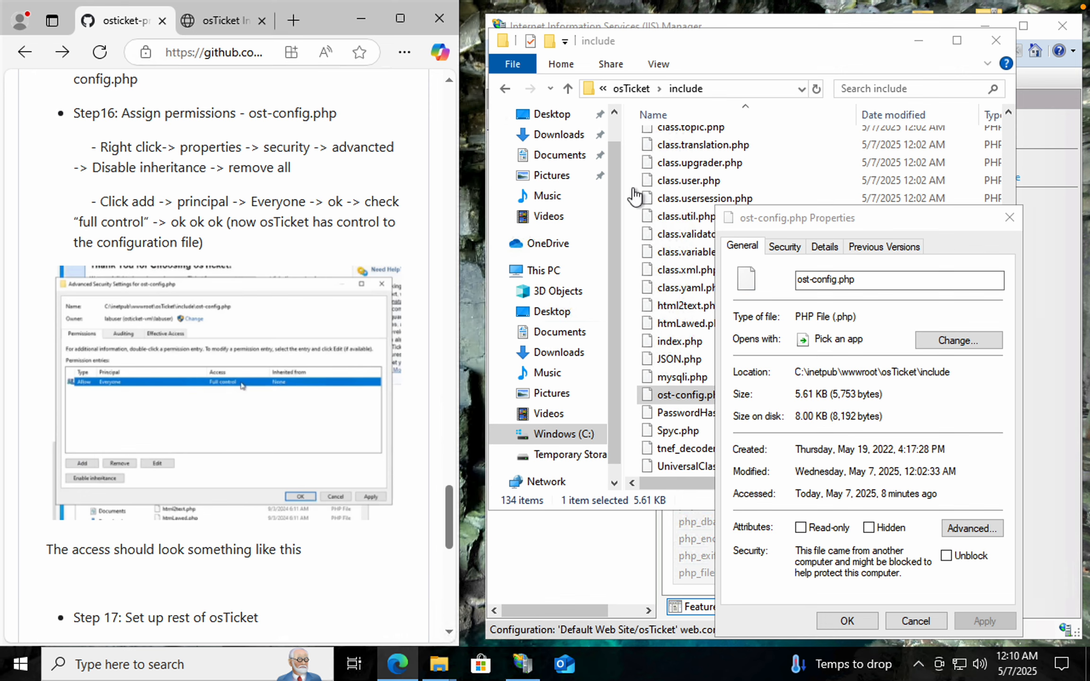
left_click(779, 246)
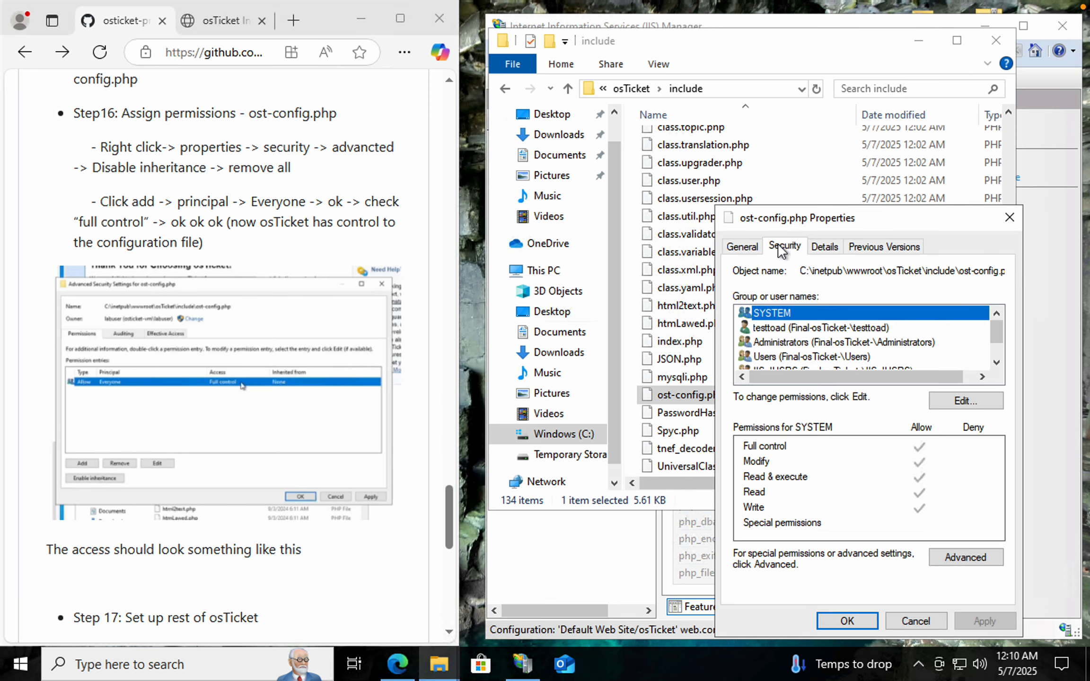
left_click(946, 557)
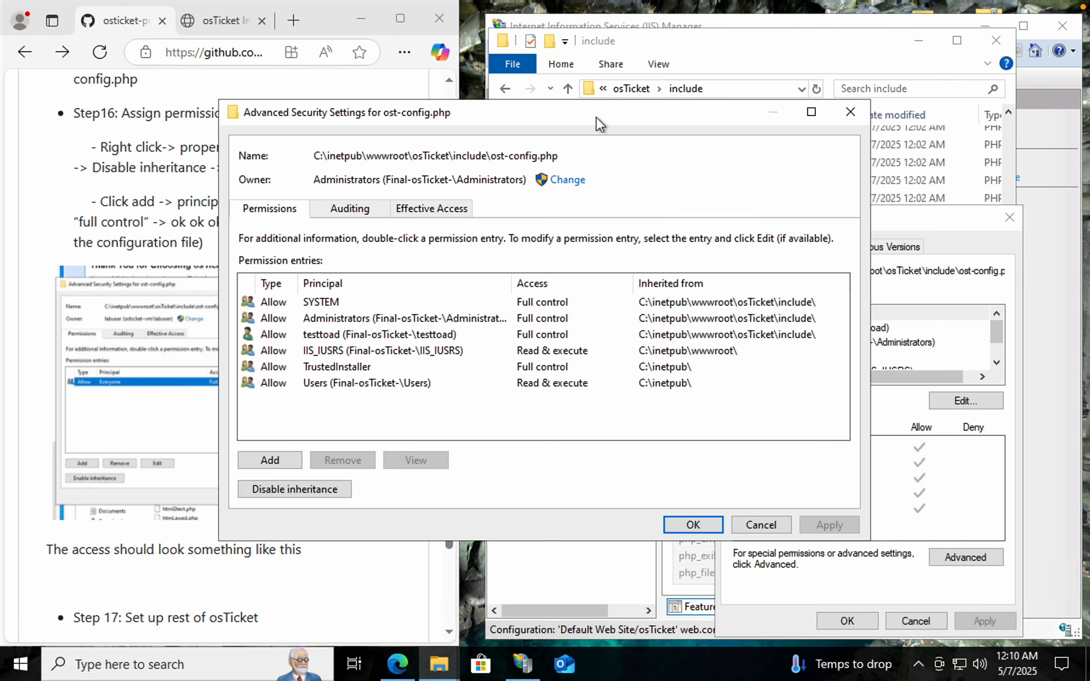
mouse_move(309, 100)
left_mouse_down()
mouse_move(309, 84)
mouse_move(293, 86)
left_mouse_up()
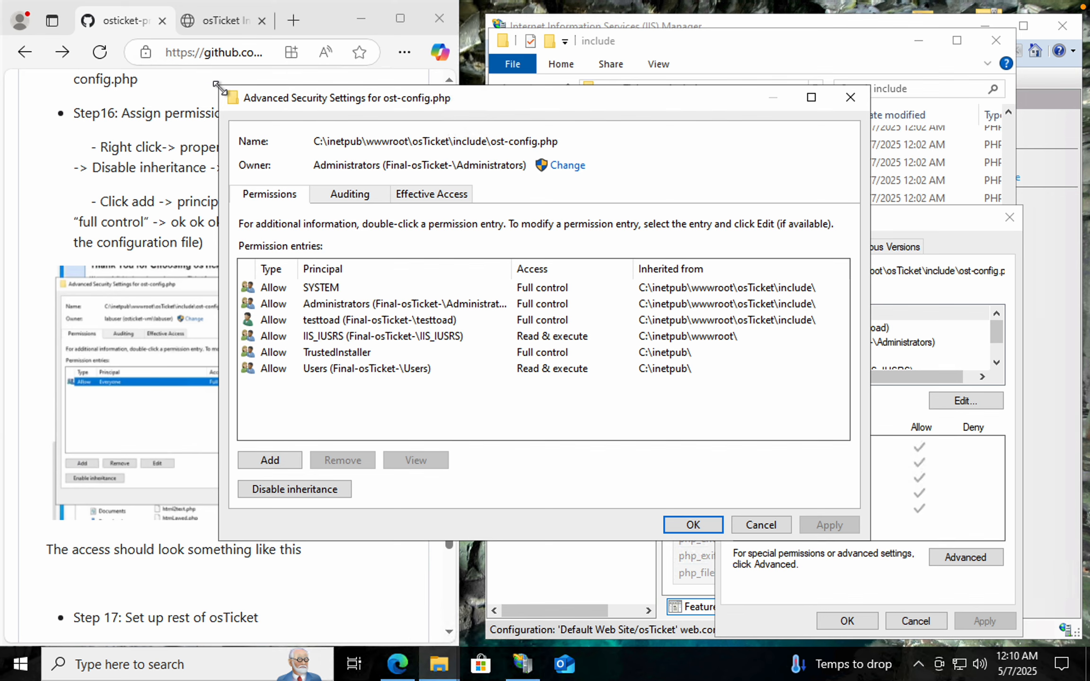
left_click_drag(216, 85, 217, 96)
left_click_drag(511, 110, 702, 97)
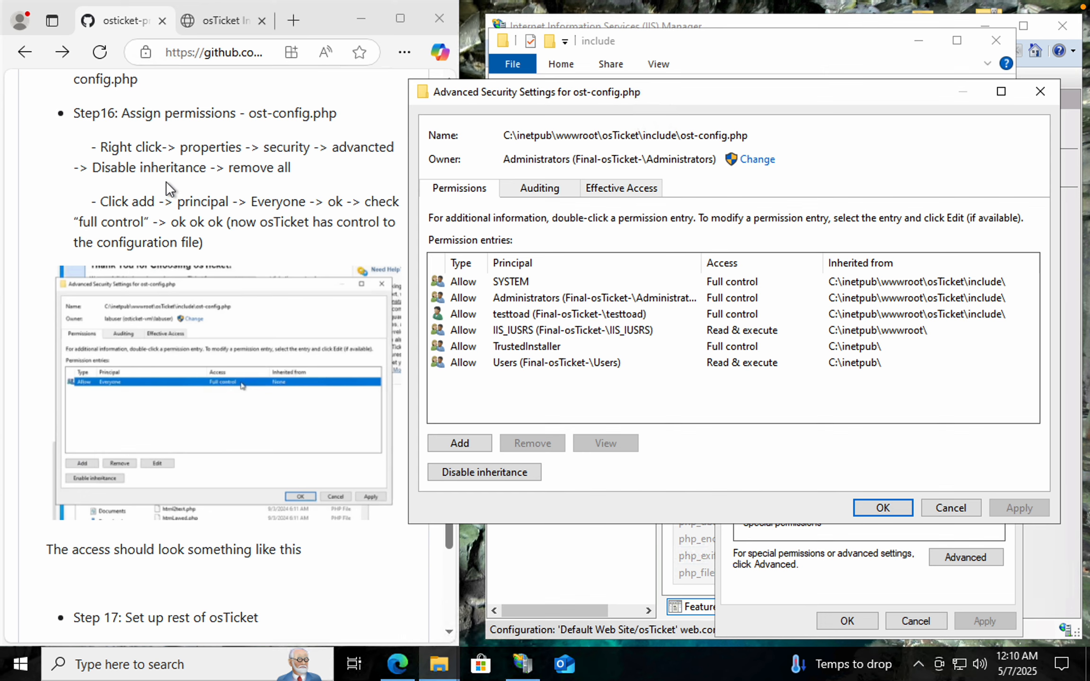
left_click(471, 472)
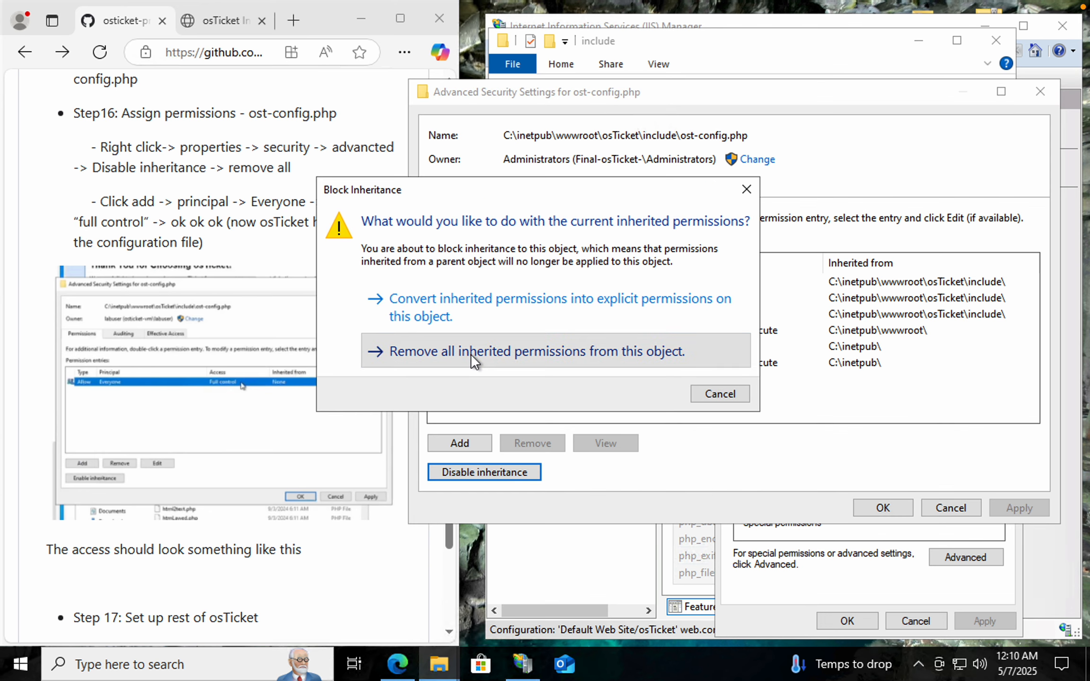
left_click(471, 354)
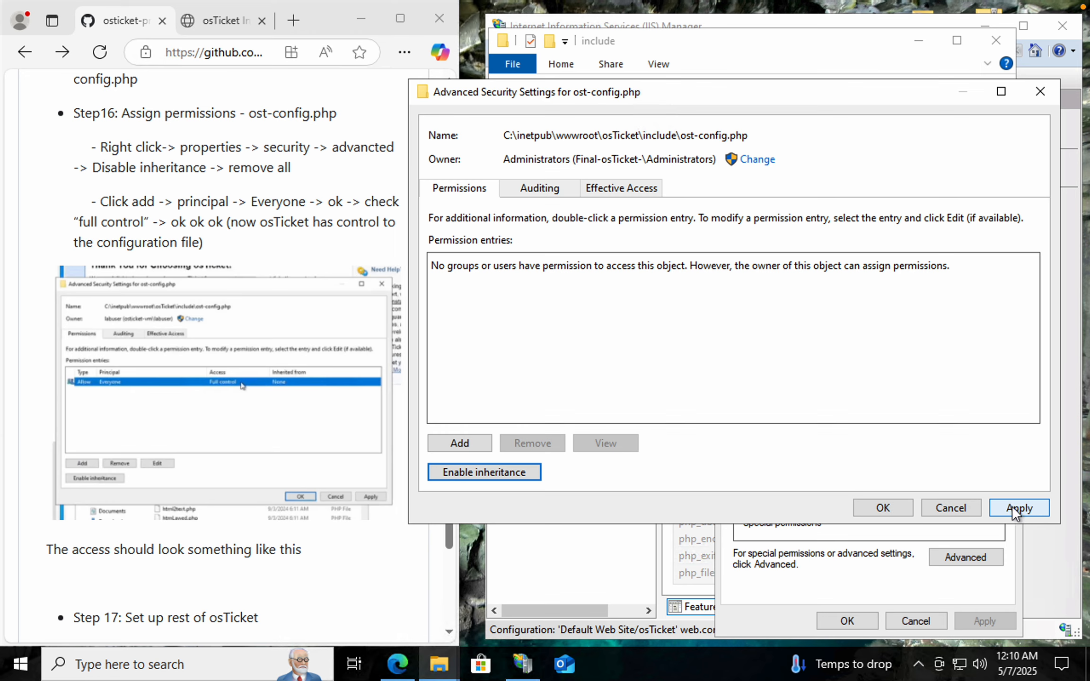
Add a new permission entry and select Everyone as its principal
left_click(470, 443)
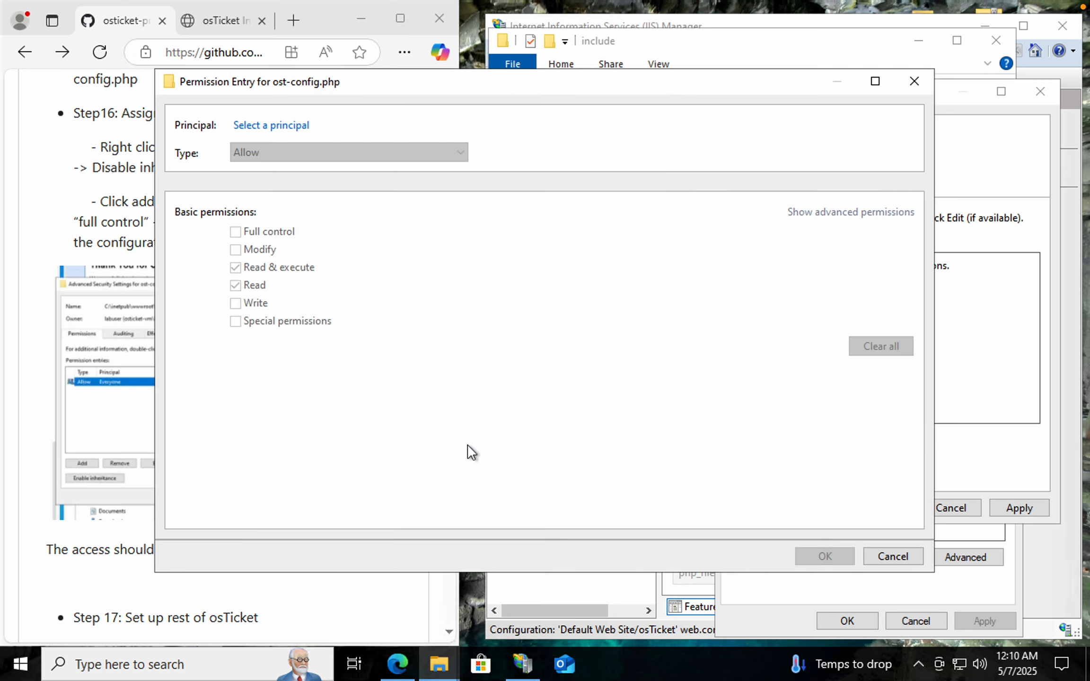
left_click_drag(519, 80, 726, 71)
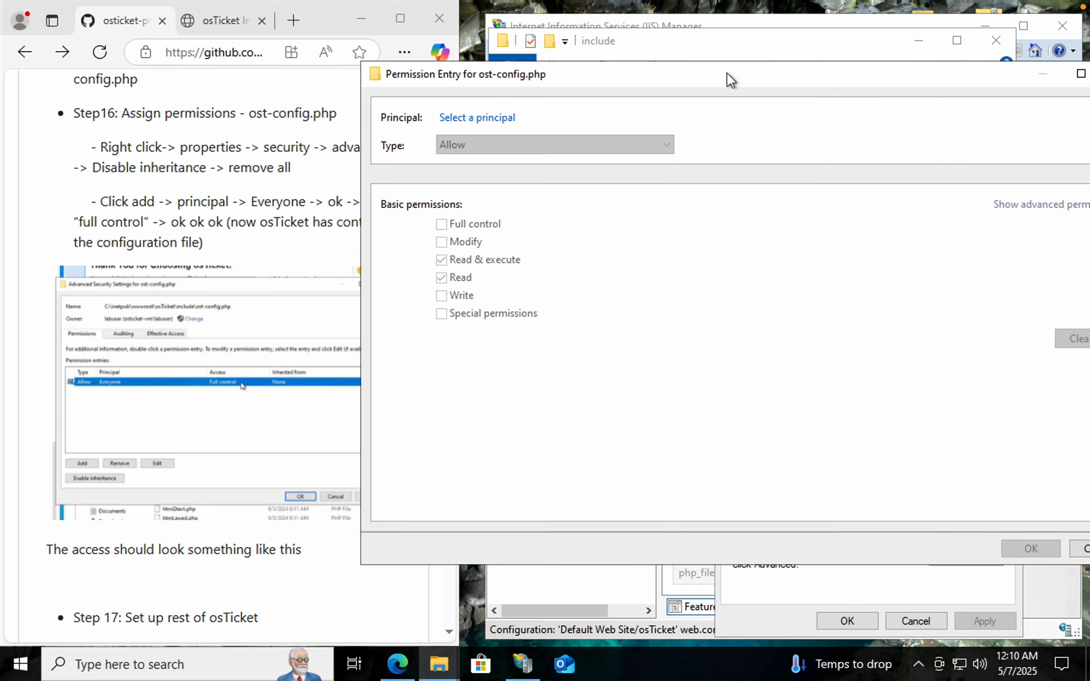
left_click(468, 118)
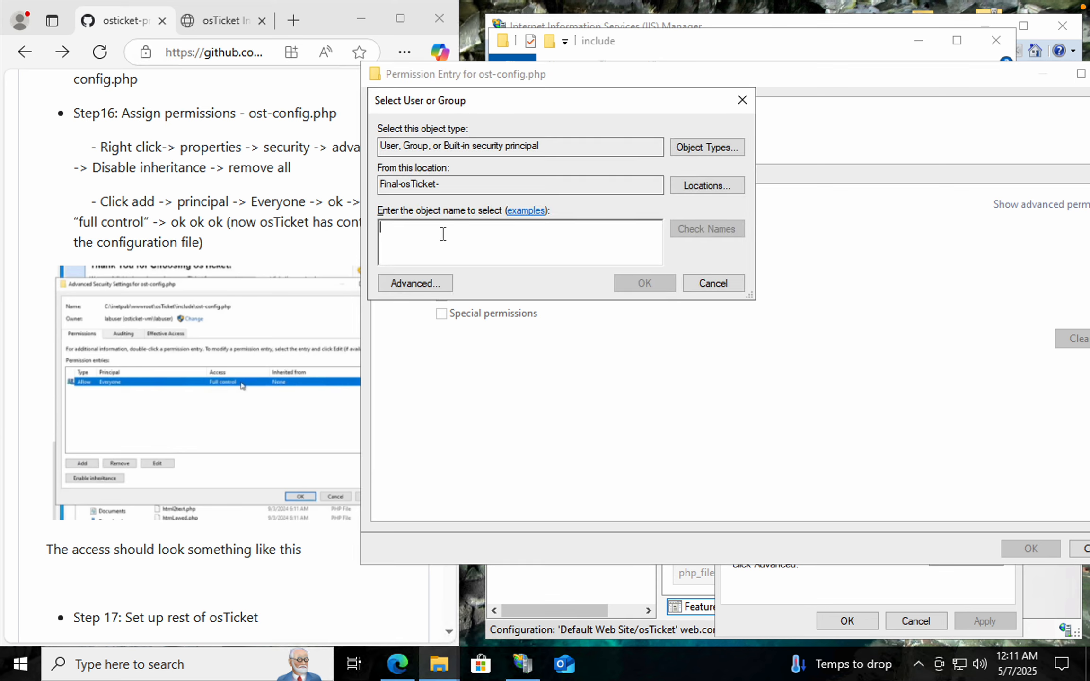
type("everyone")
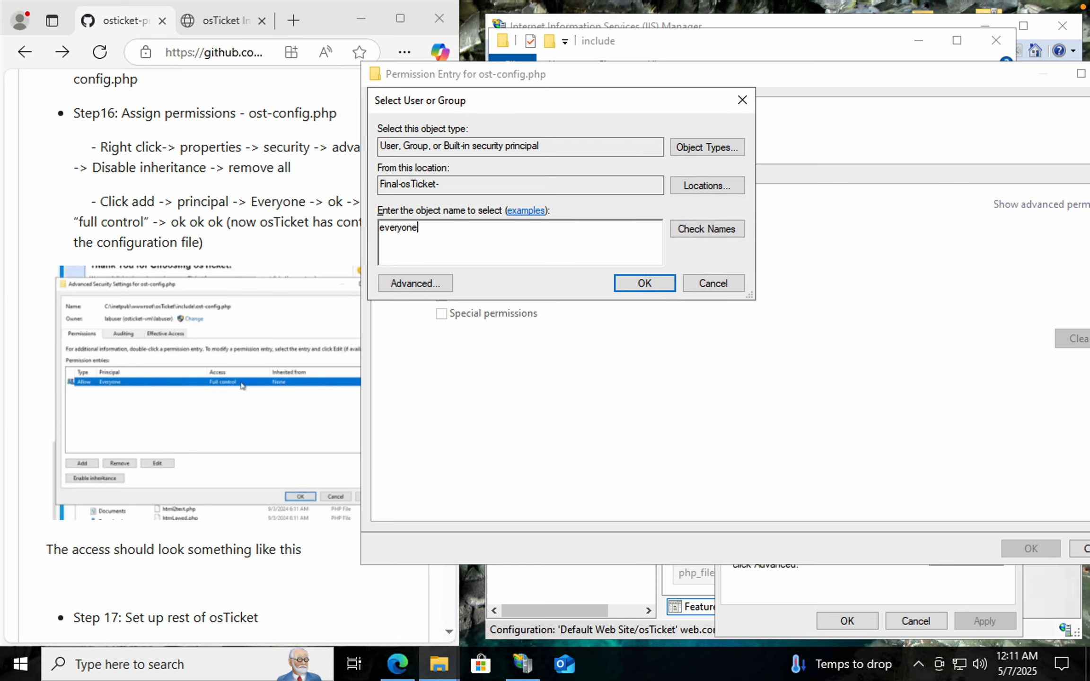
left_click(705, 236)
left_click(643, 284)
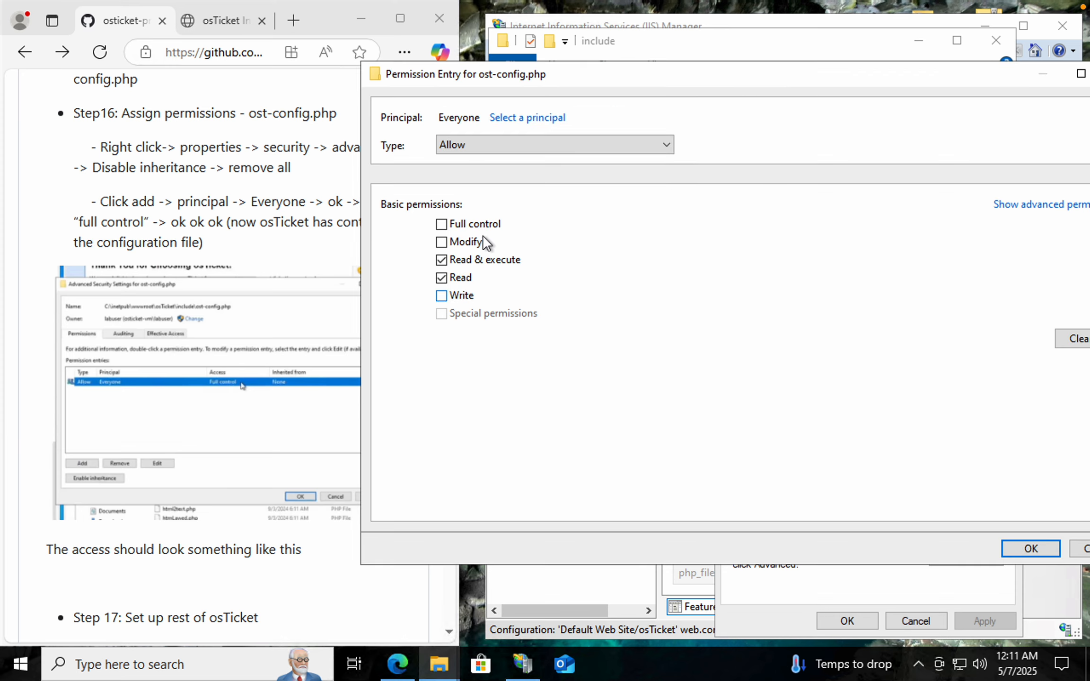
Grant Everyone Full control on ost-config.php and apply the permission
left_click(441, 224)
left_click(440, 242)
left_click_drag(943, 75, 875, 77)
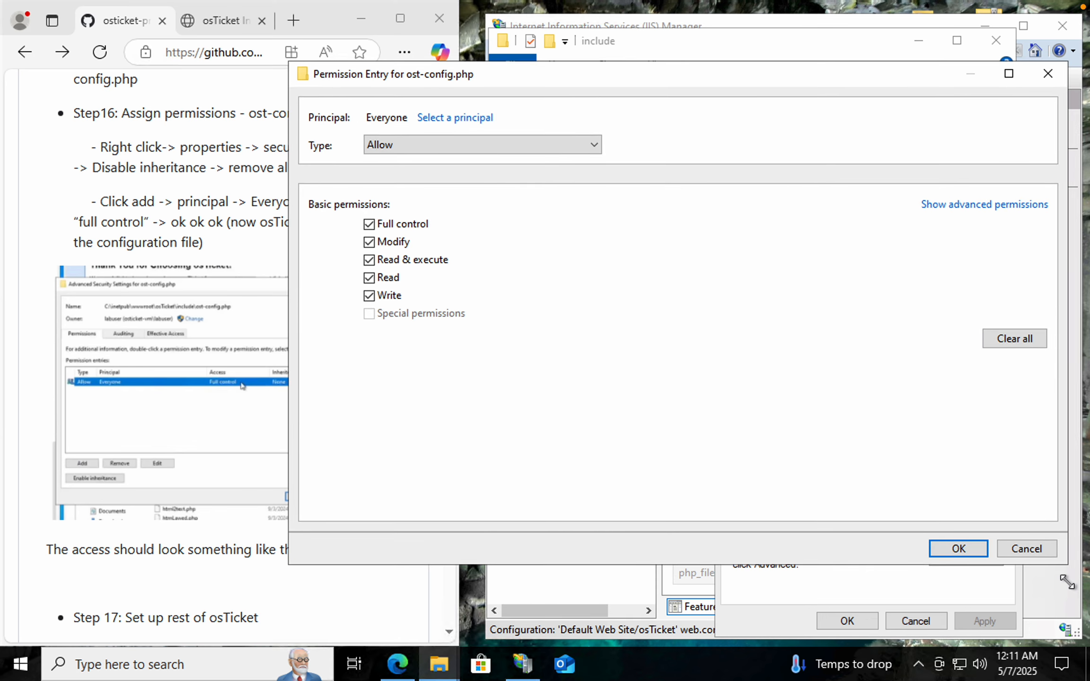
left_click(959, 549)
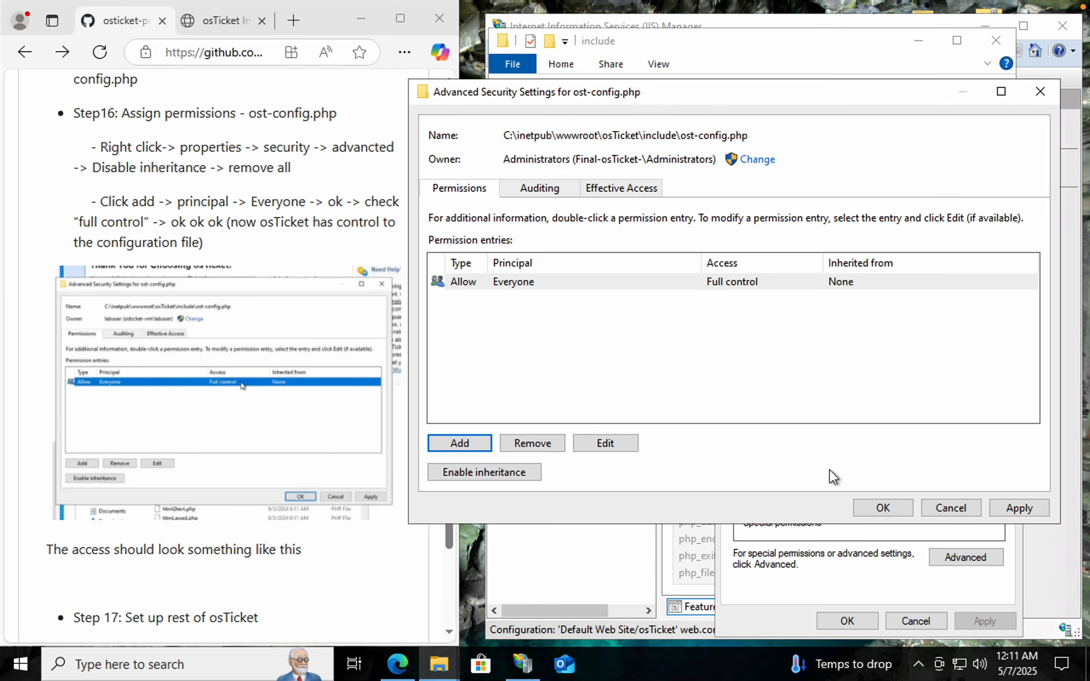
left_click(1022, 510)
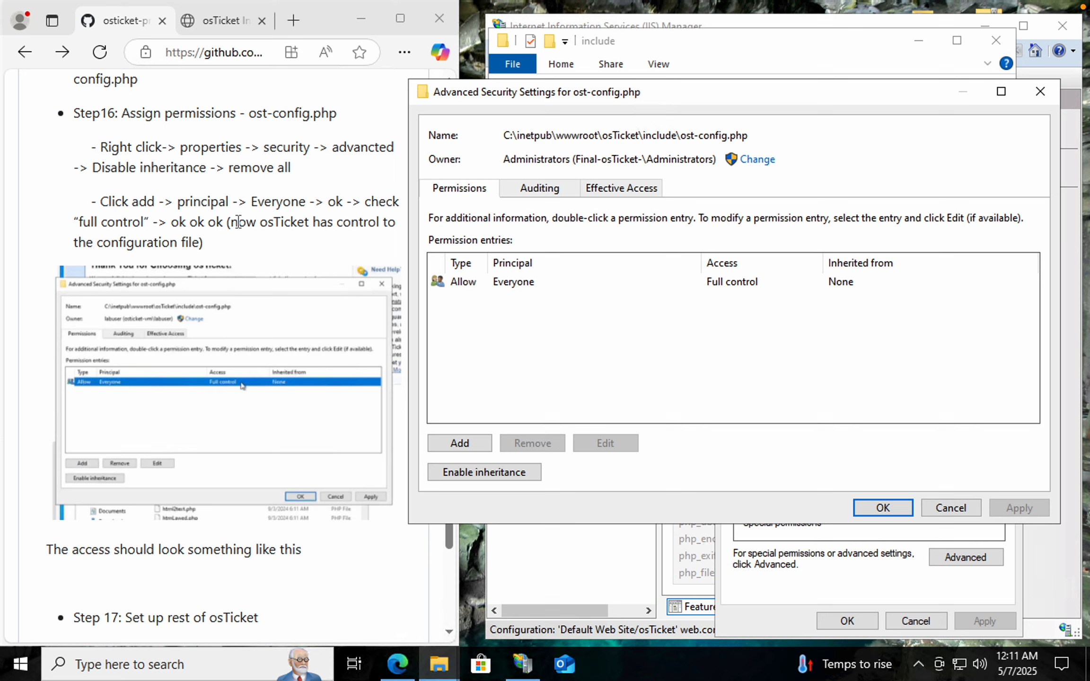
left_click_drag(234, 223, 243, 245)
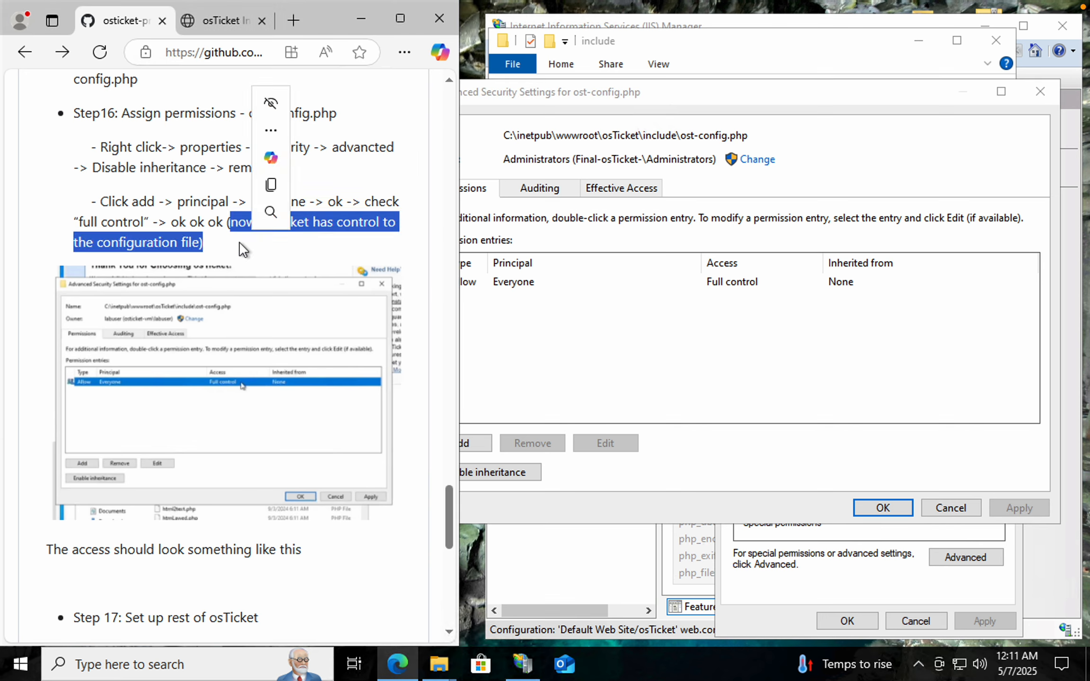
left_click(286, 259)
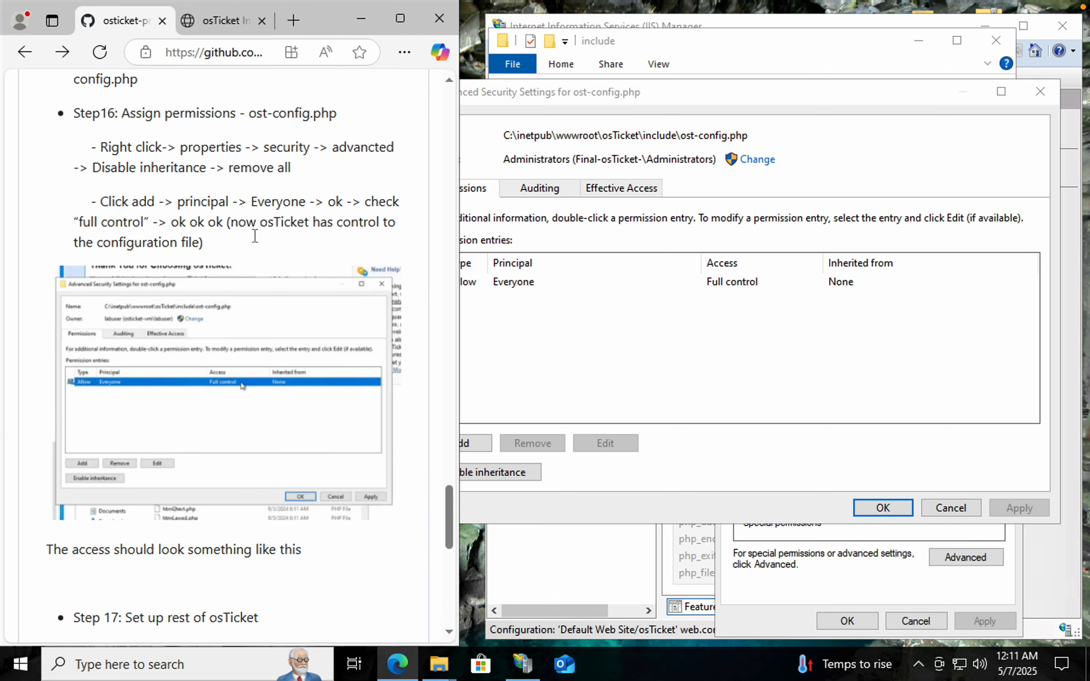
left_click_drag(231, 222, 291, 262)
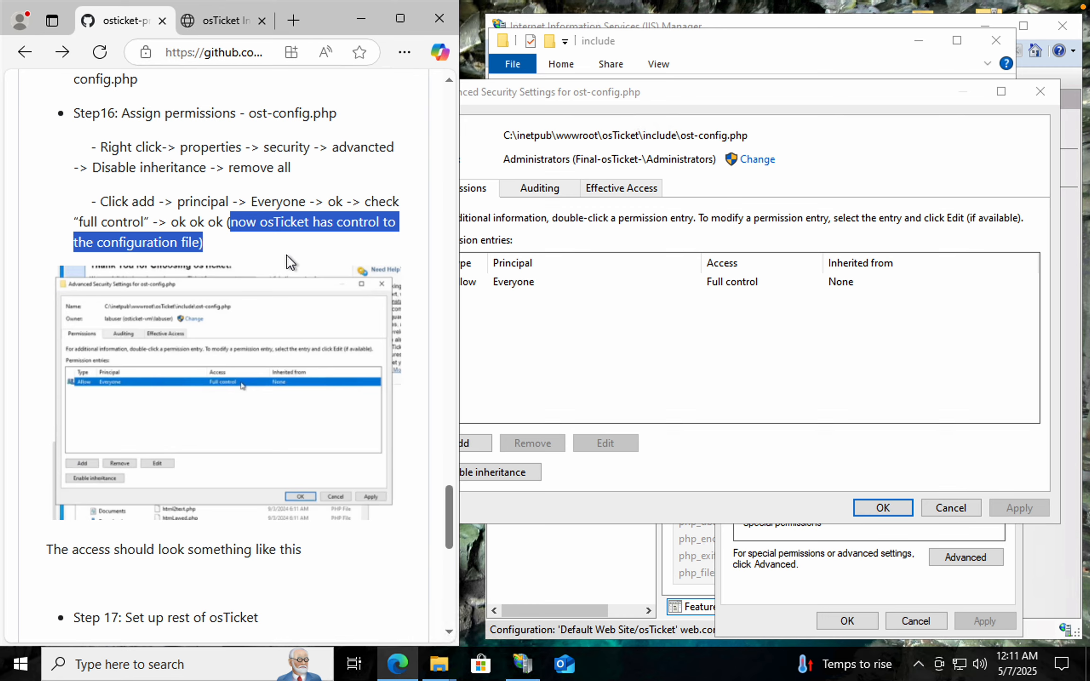
left_click(385, 173)
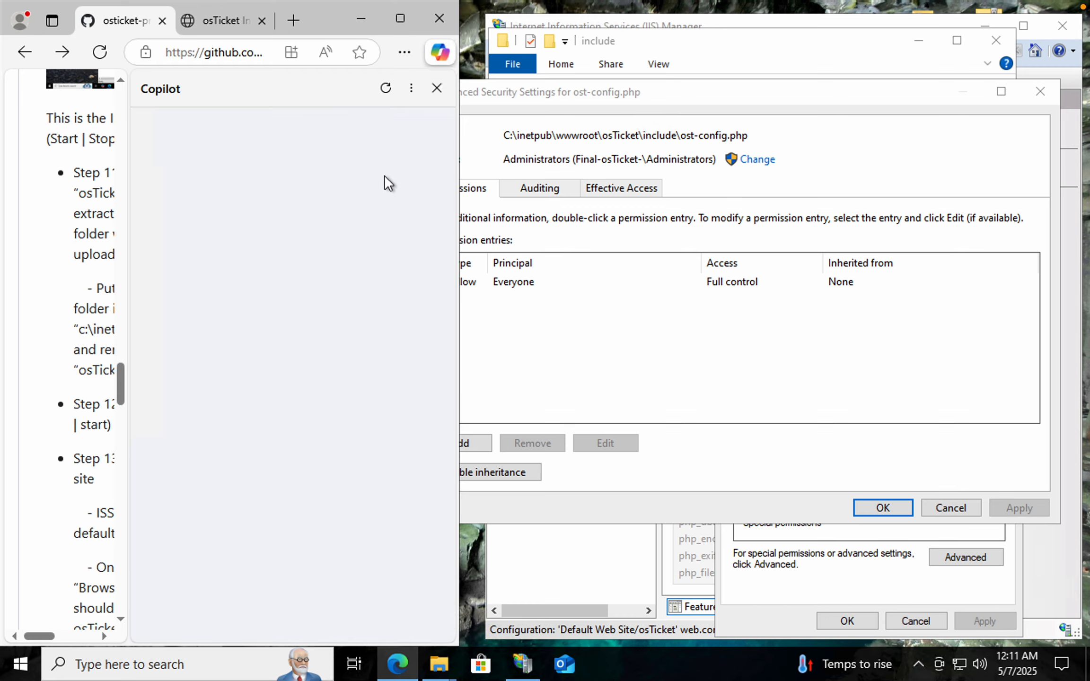
left_click(24, 52)
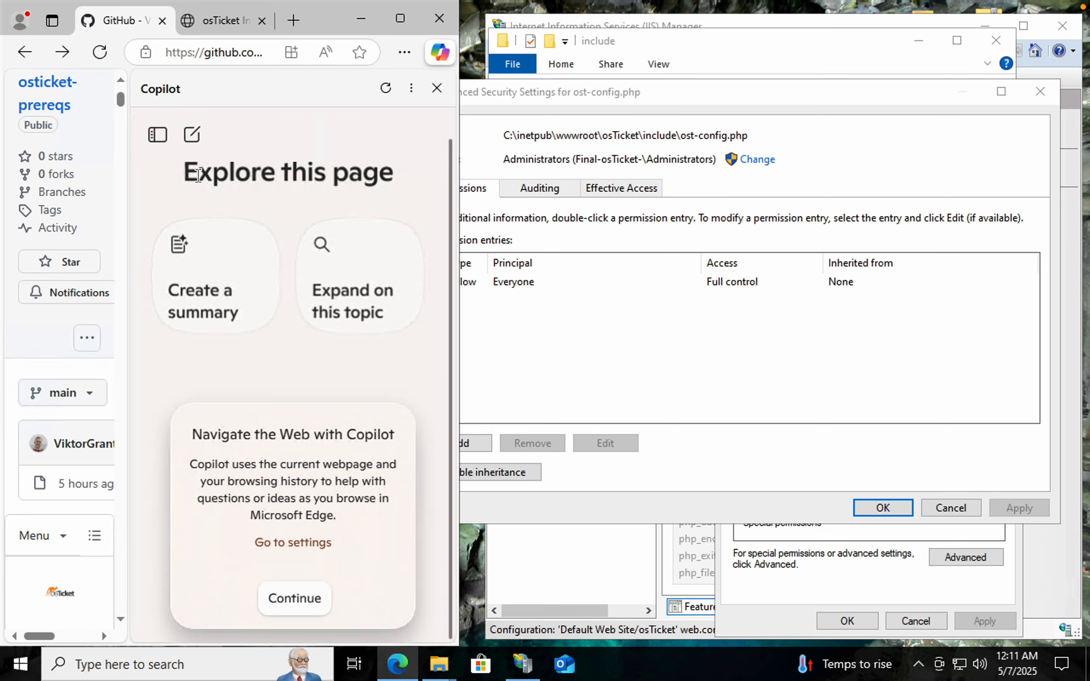
Close the Copilot pane and snap the GitHub README browser beside the File Explorer window
left_click(401, 22)
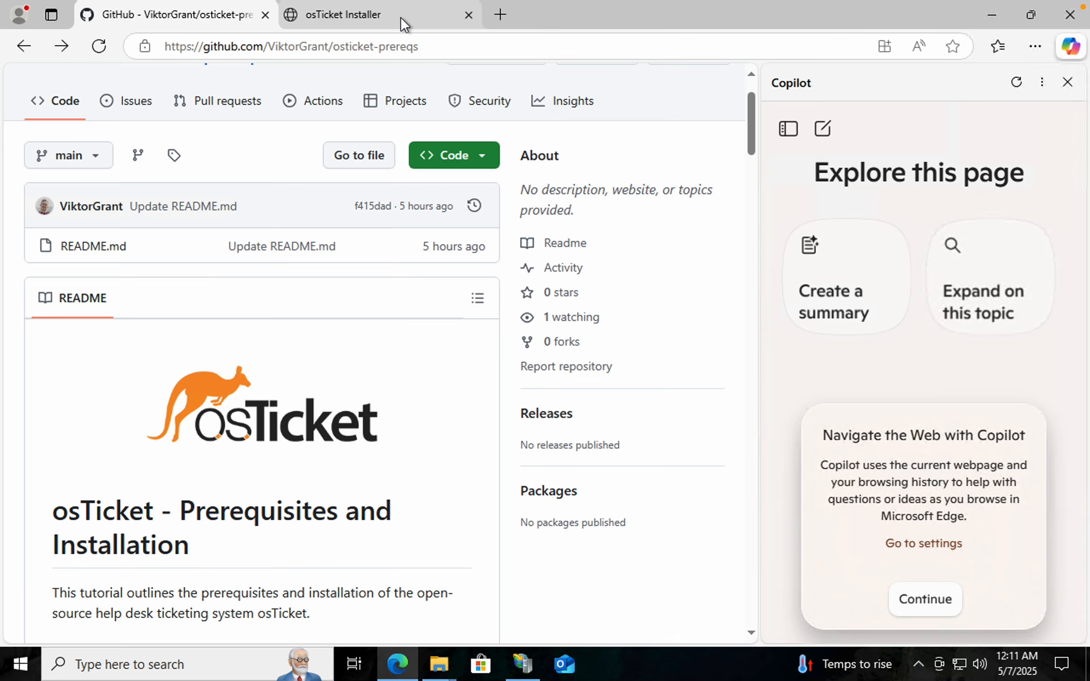
left_click(1068, 83)
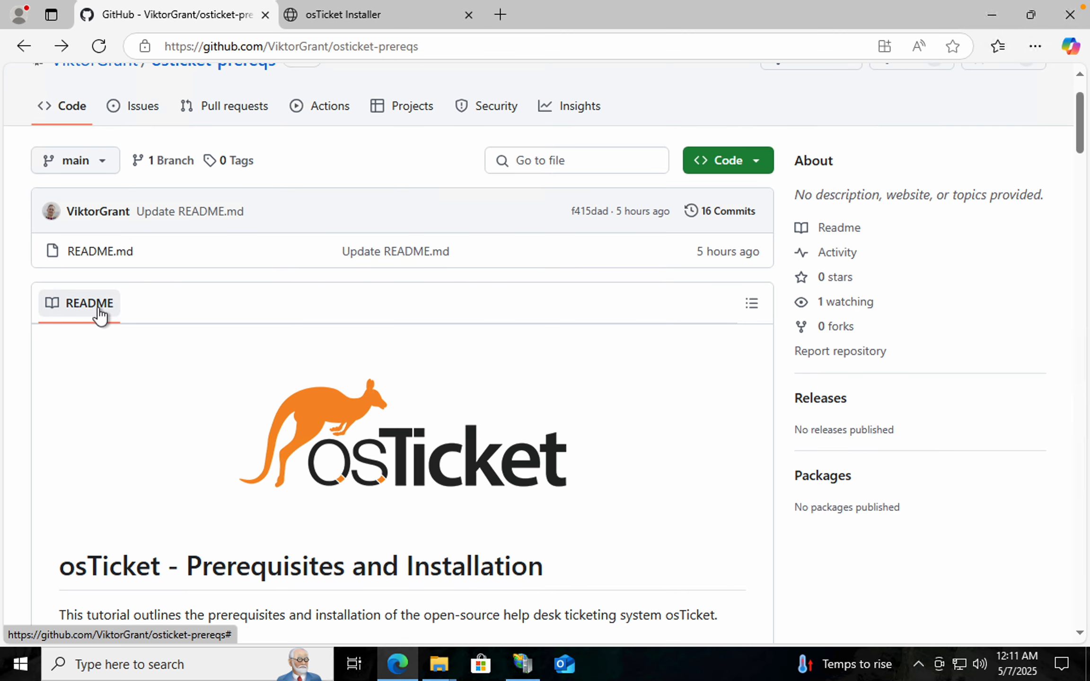
left_click(1030, 17)
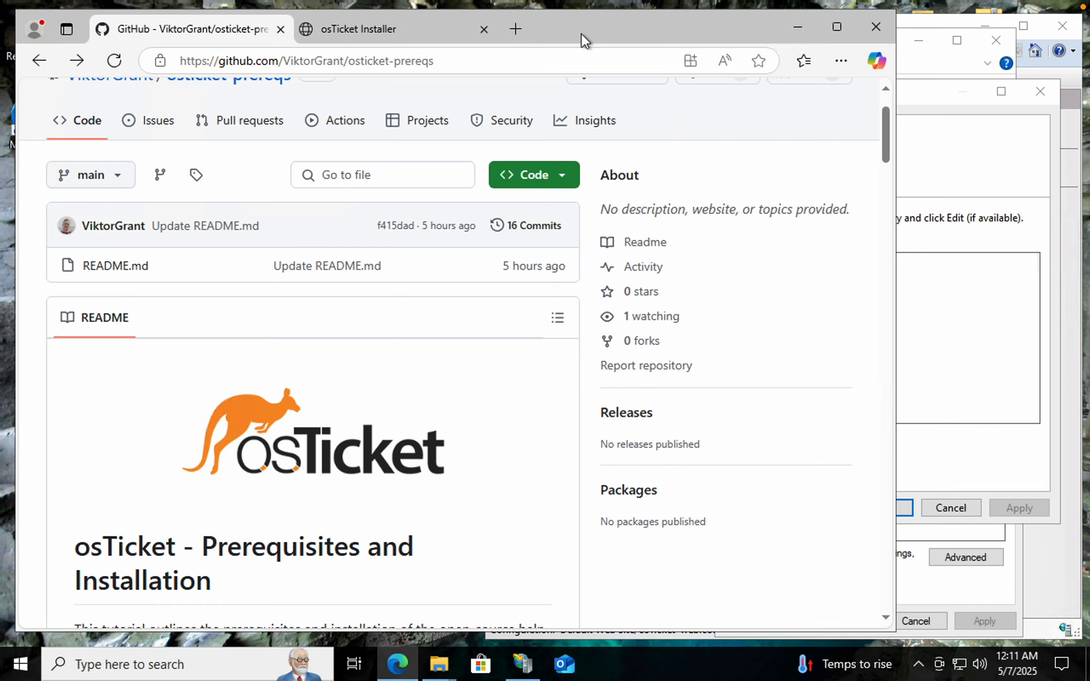
key("super+Left")
scroll(530, 393, "down", 10)
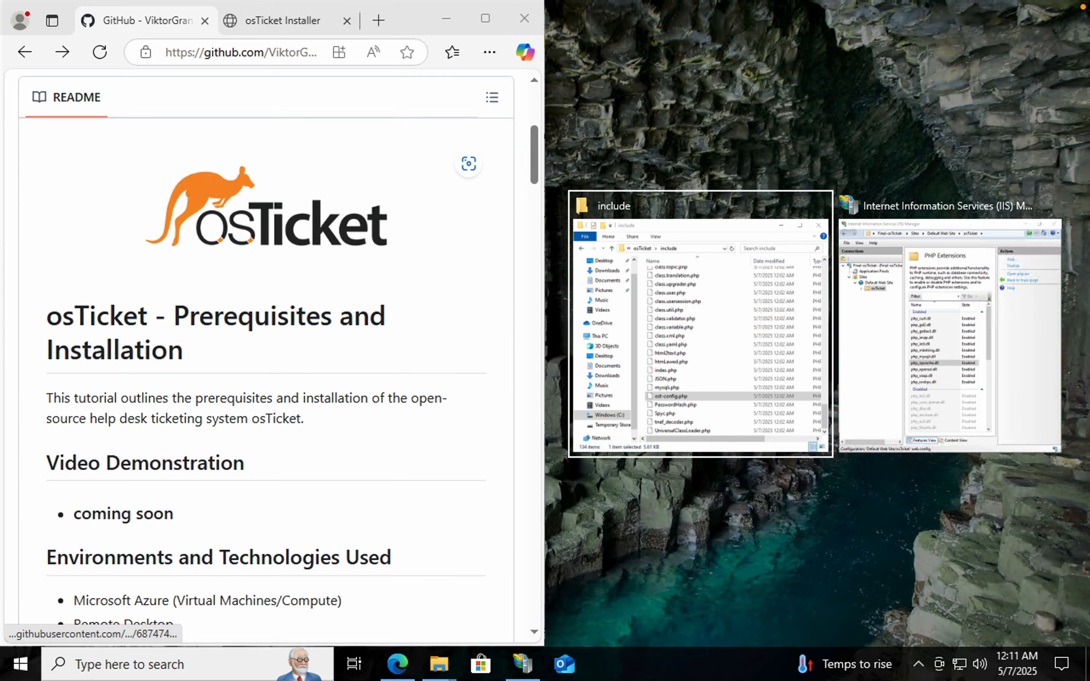
left_click(670, 373)
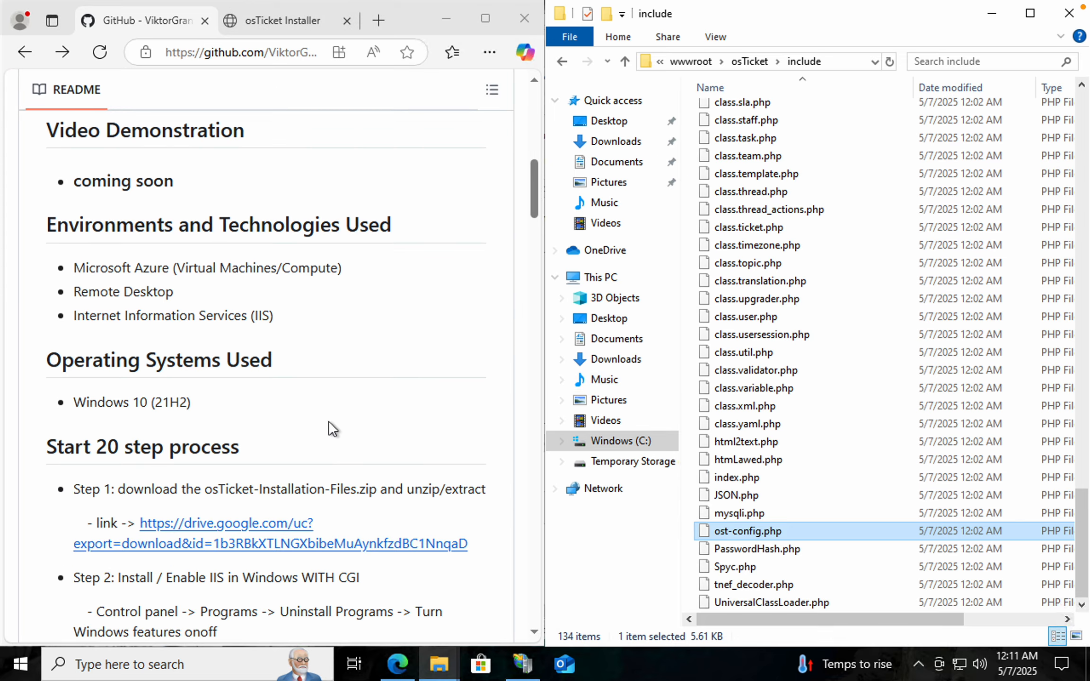
Read through the README's steps 14 to 17 on extensions, renaming, permissions and the osTicket setup credentials
scroll(328, 421, "down", 10)
scroll(328, 419, "down", 10)
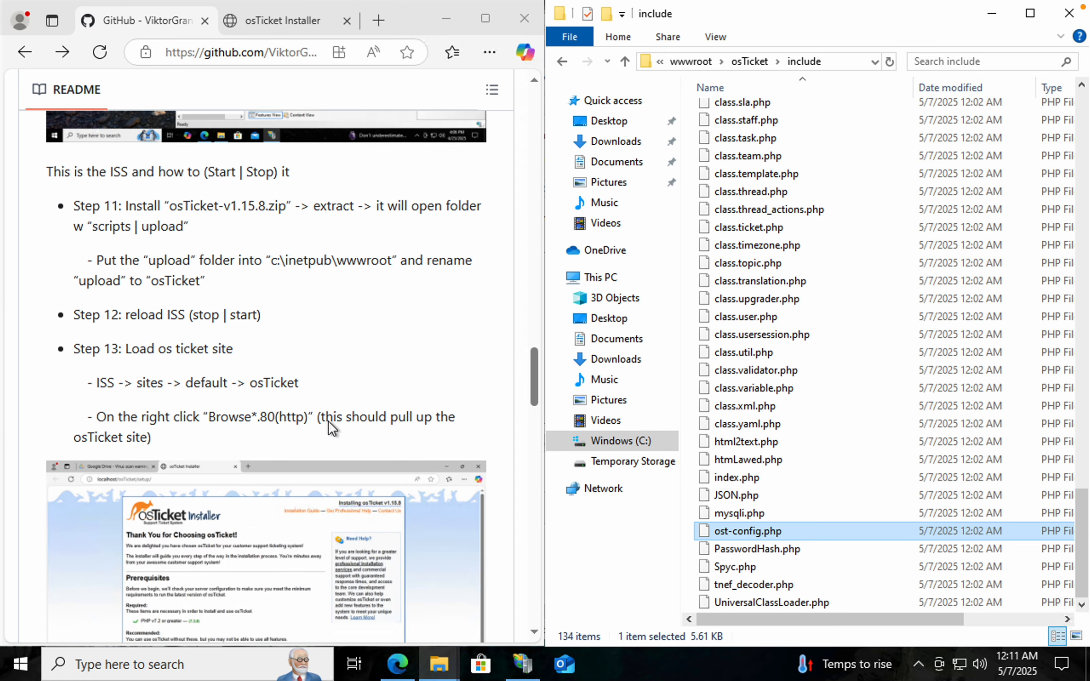
scroll(328, 420, "down", 10)
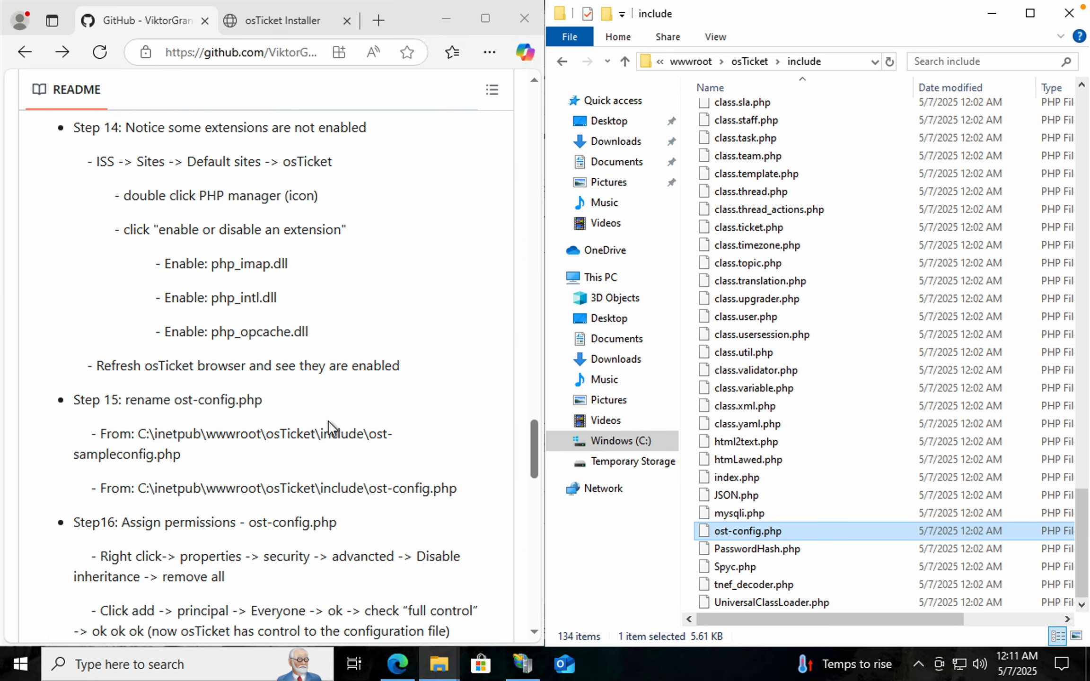
scroll(328, 420, "up", 1)
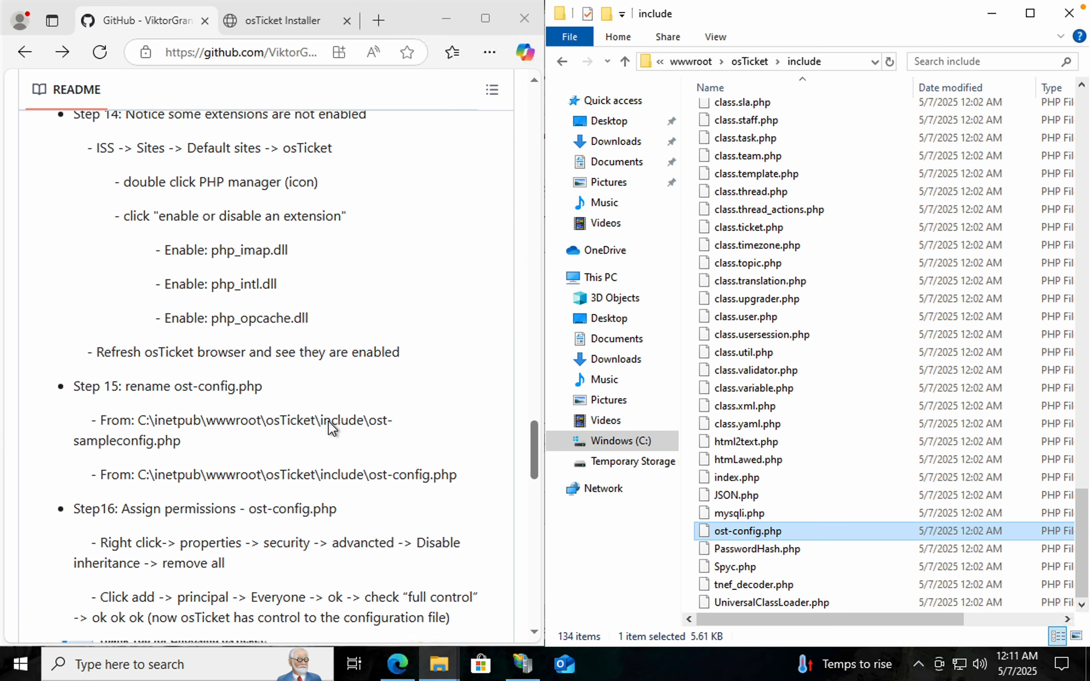
scroll(327, 419, "down", 5)
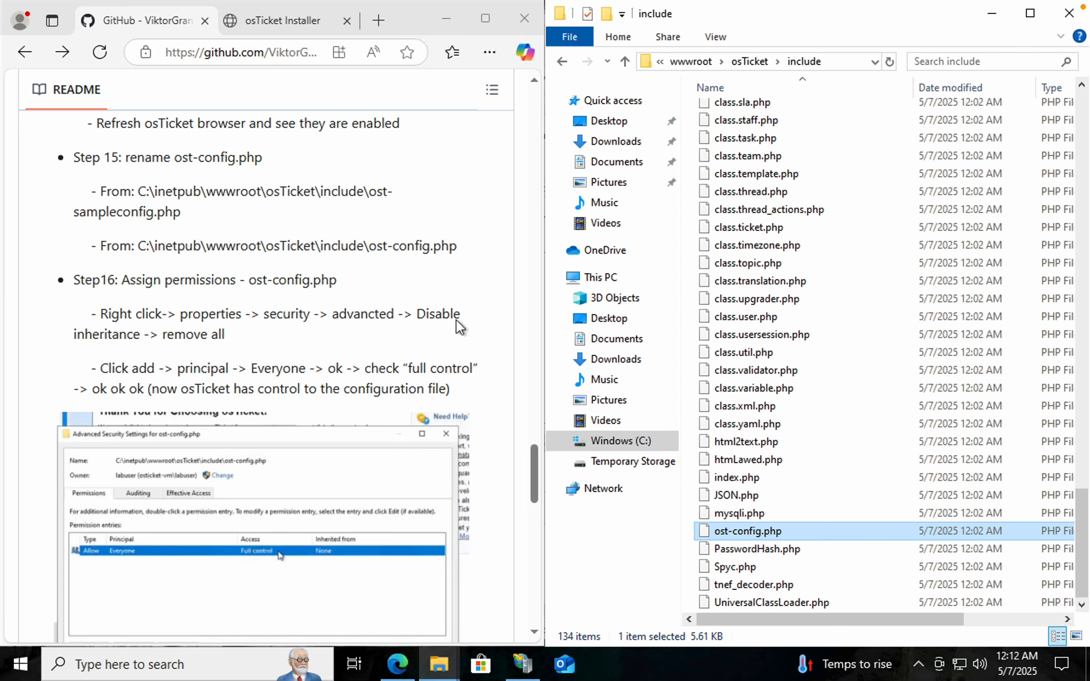
scroll(378, 348, "down", 1)
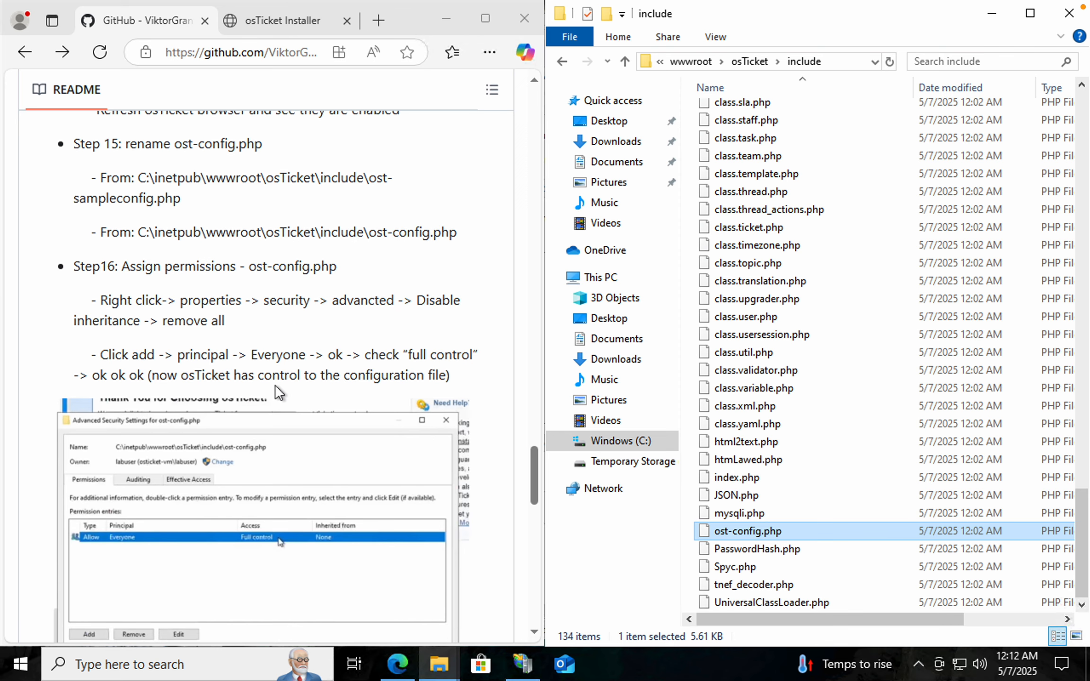
scroll(277, 391, "down", 1)
left_click_drag(539, 279, 416, 279)
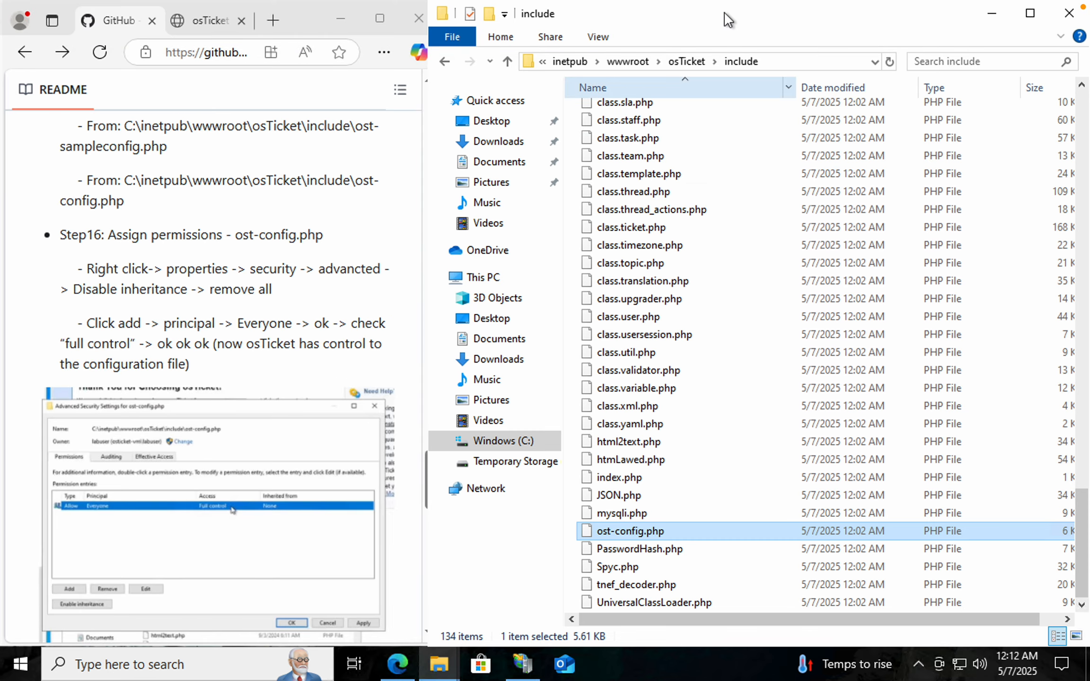
left_click_drag(759, 13, 738, 85)
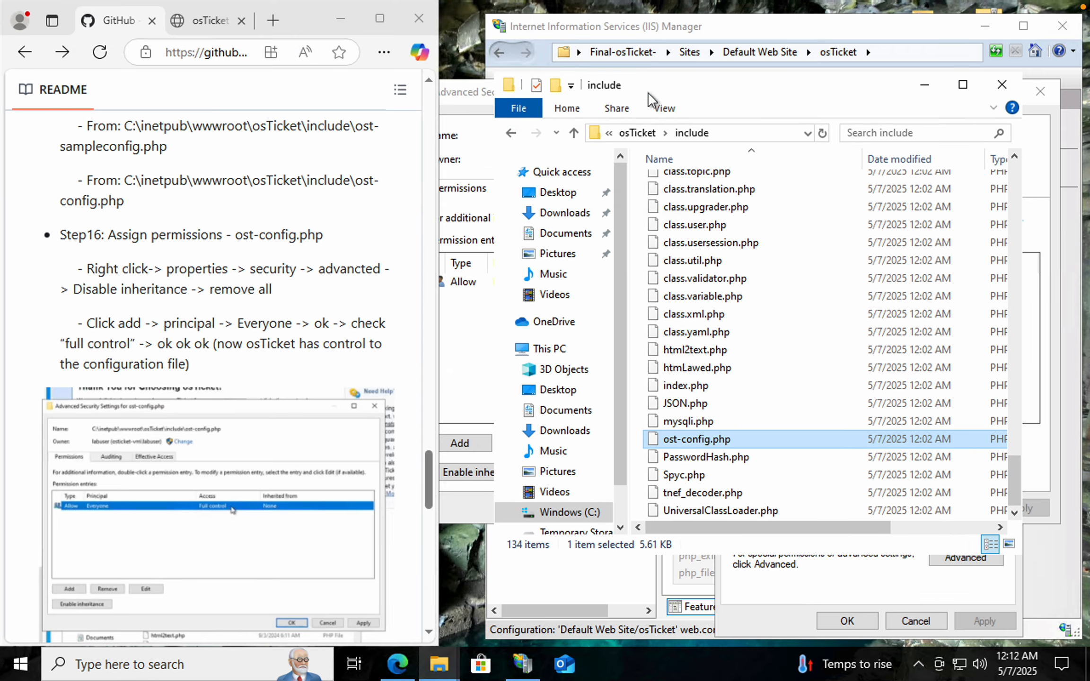
scroll(203, 360, "down", 2)
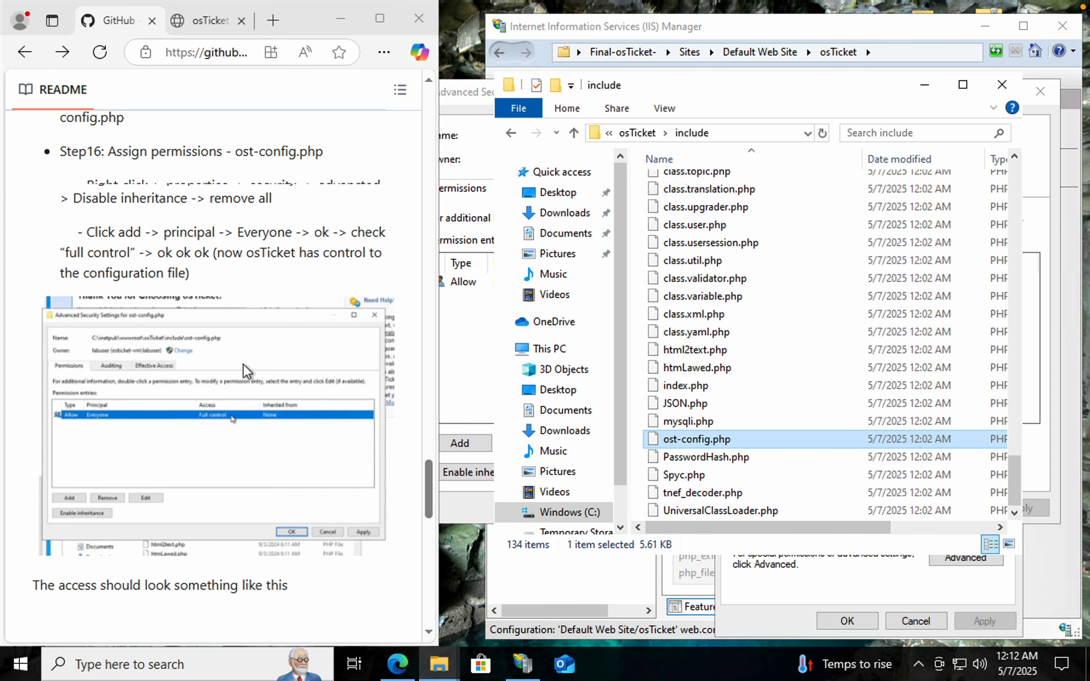
scroll(189, 397, "down", 2)
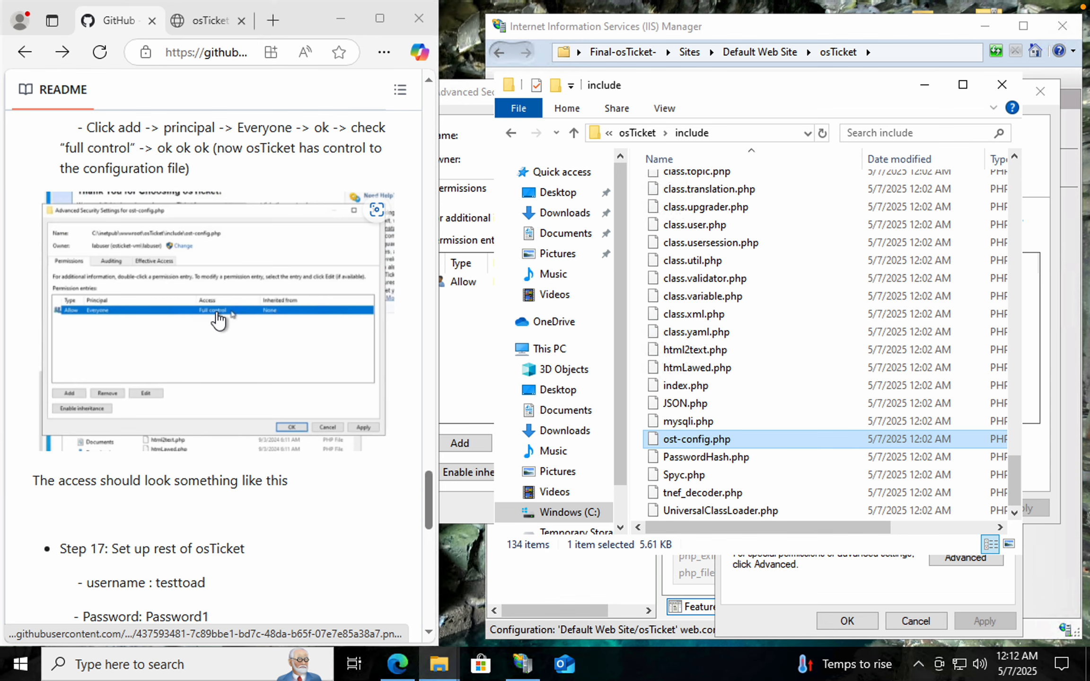
scroll(261, 352, "down", 3)
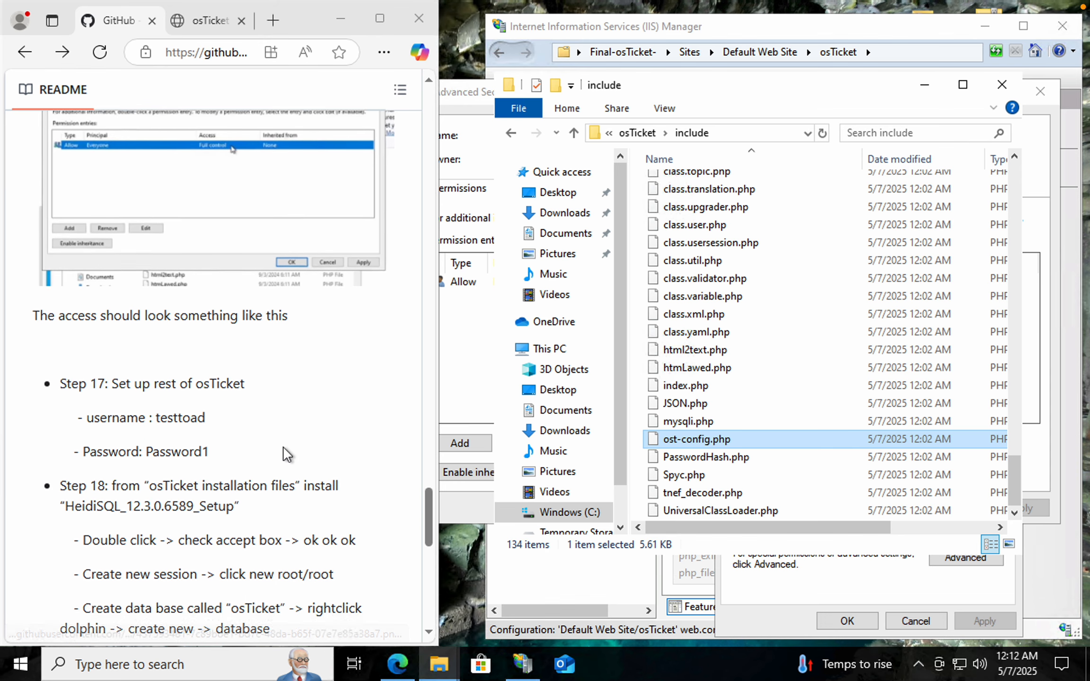
scroll(297, 428, "down", 1)
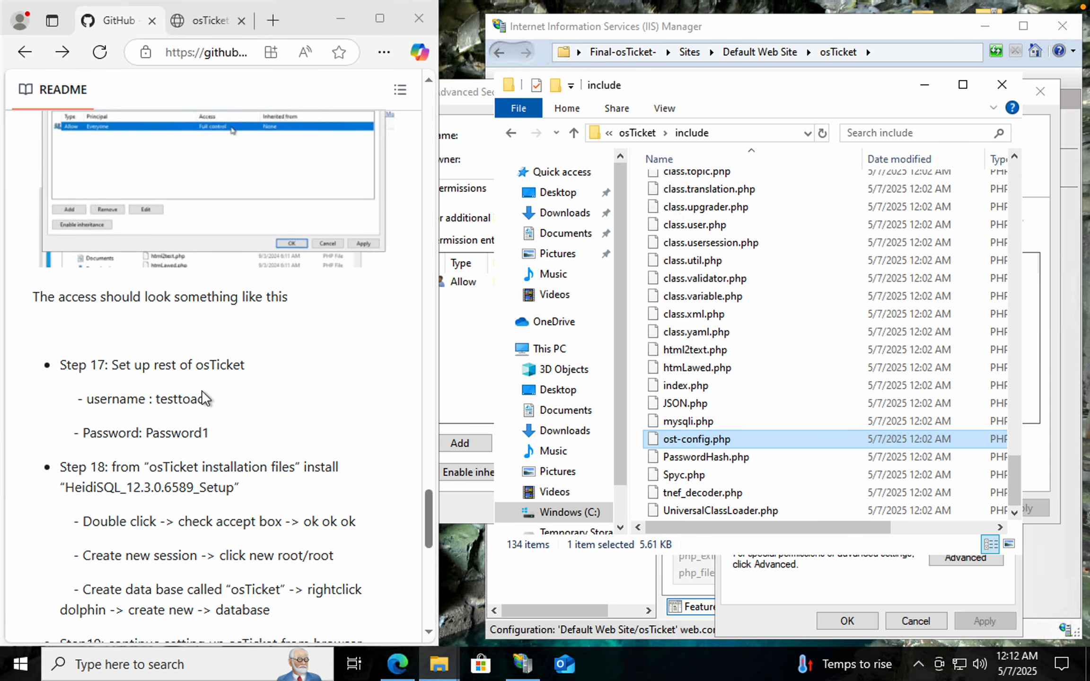
Move the osTicket Installer tab into its own window snapped beside the README and continue past the prerequisites
left_click(210, 29)
left_click_drag(210, 20, 268, 107)
key("super+Right")
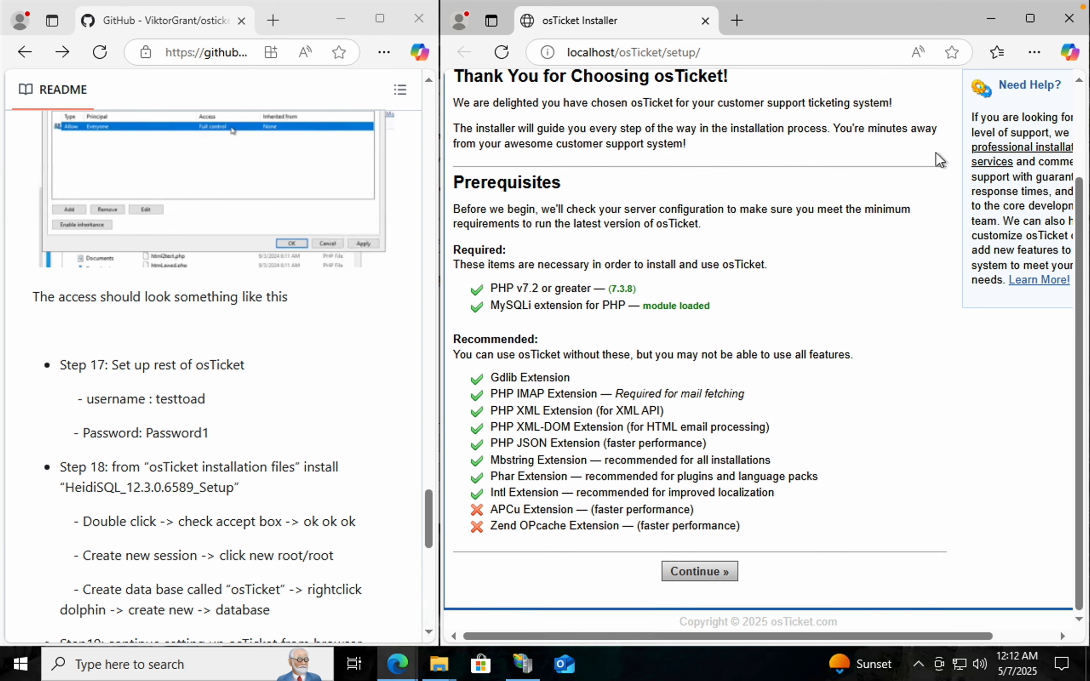
left_click(697, 571)
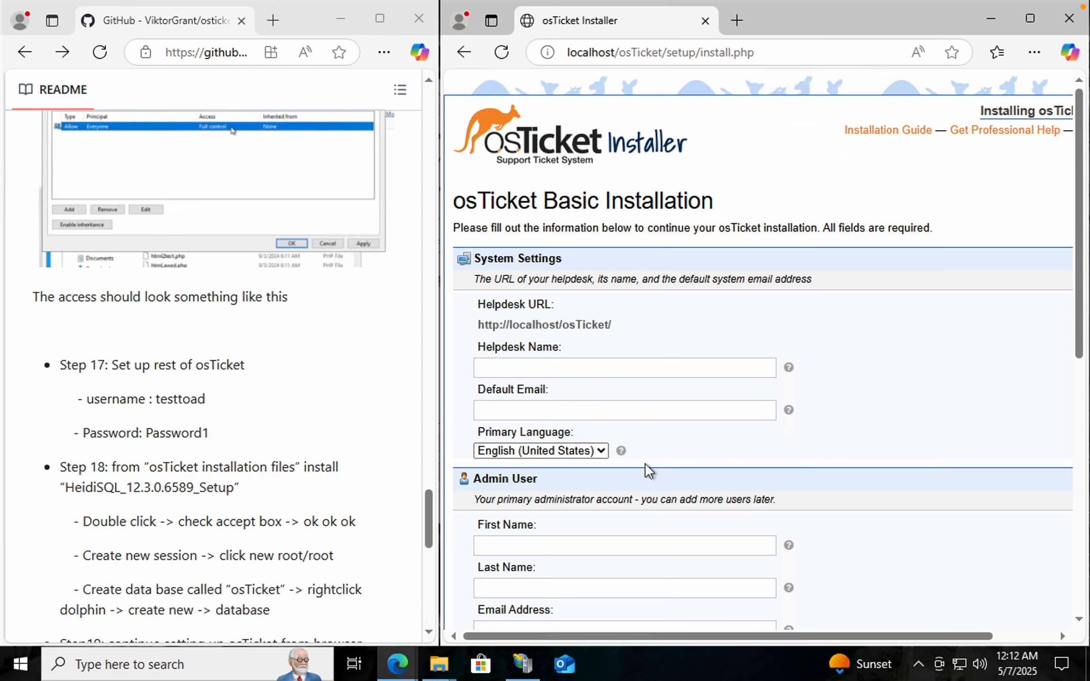
Set the Helpdesk Name to testoad in the installer's system settings
left_click(547, 363)
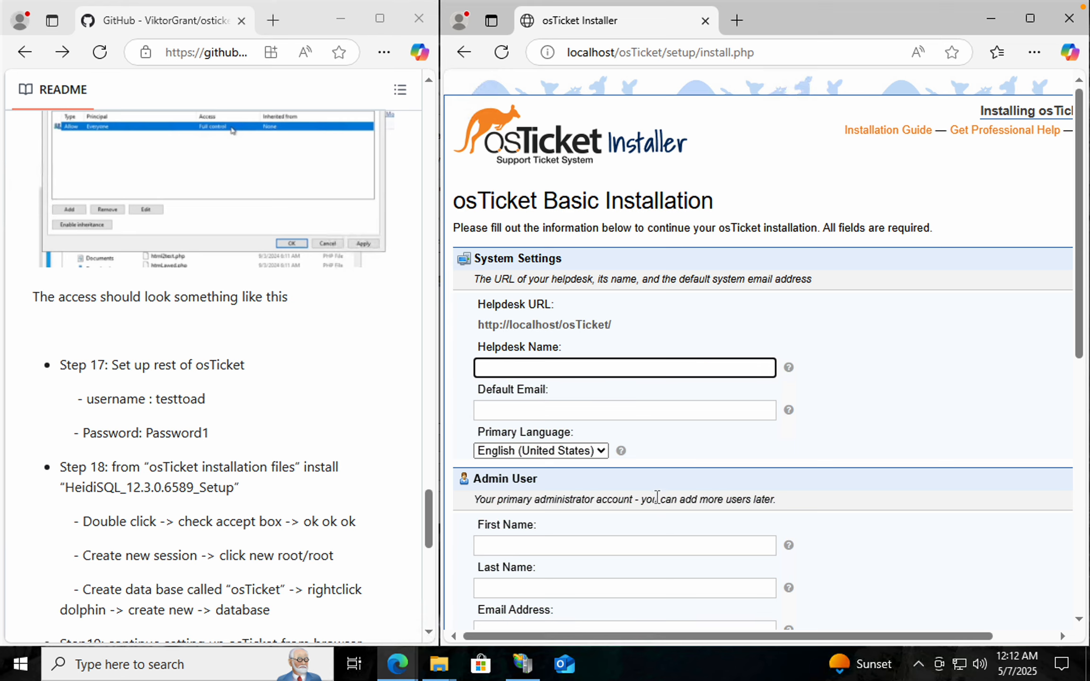
scroll(656, 497, "down", 1)
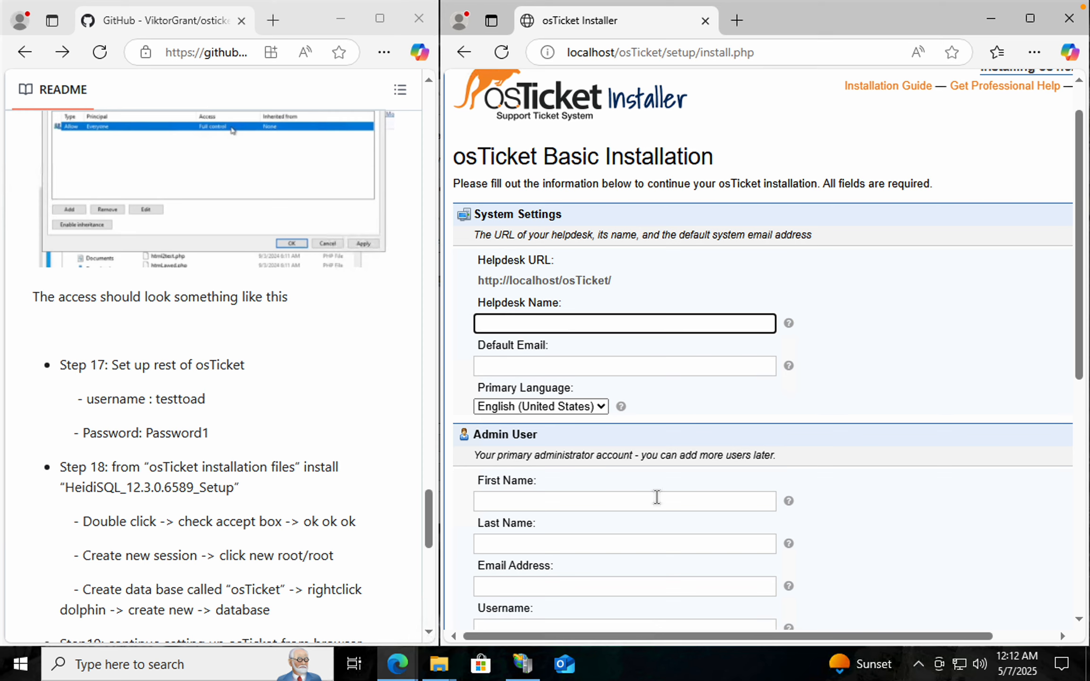
scroll(657, 497, "down", 1)
type("testtd")
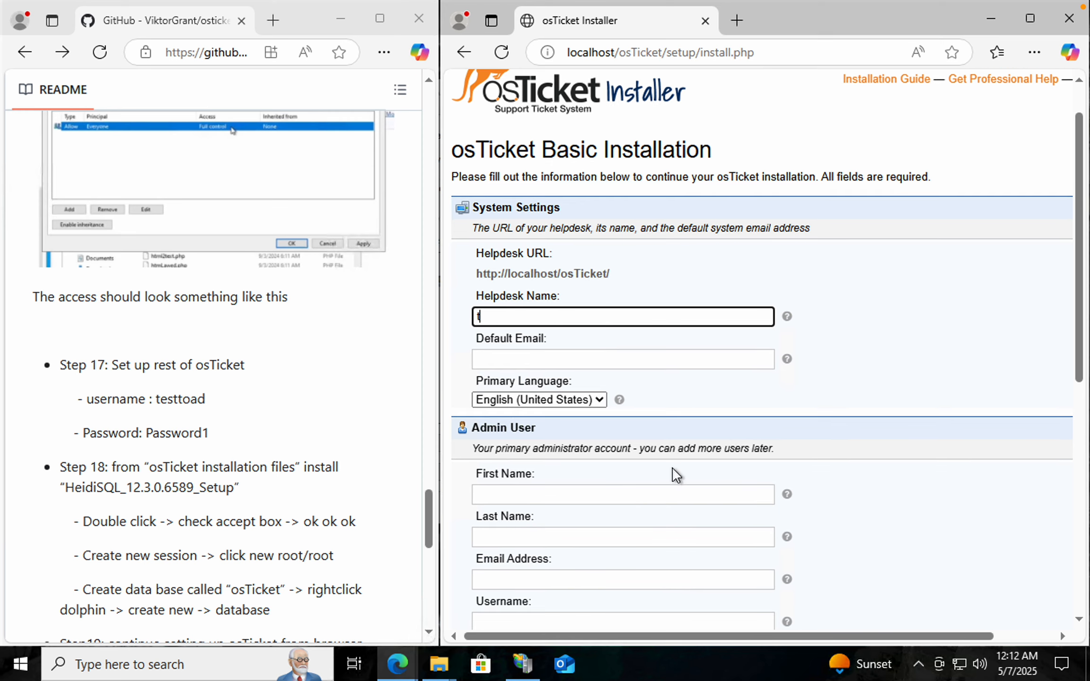
key("BackSpace")
type("oad")
key("BackSpace")
key("BackSpace")
key("BackSpace")
type("oad")
Fill in the helpdesk's default email address
left_click(596, 359)
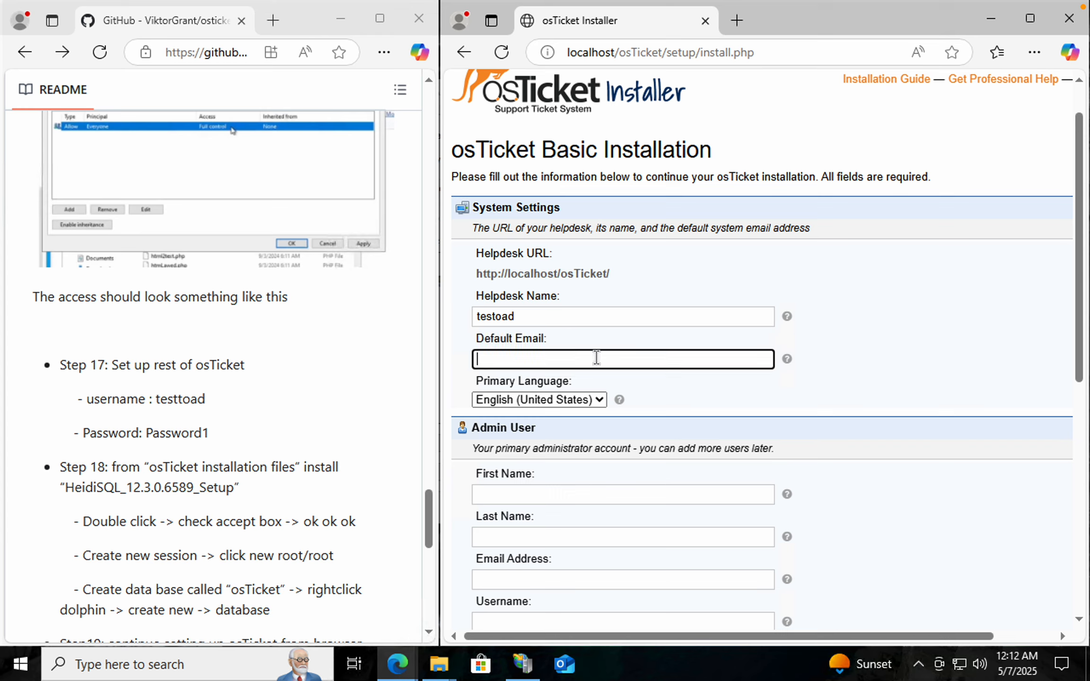
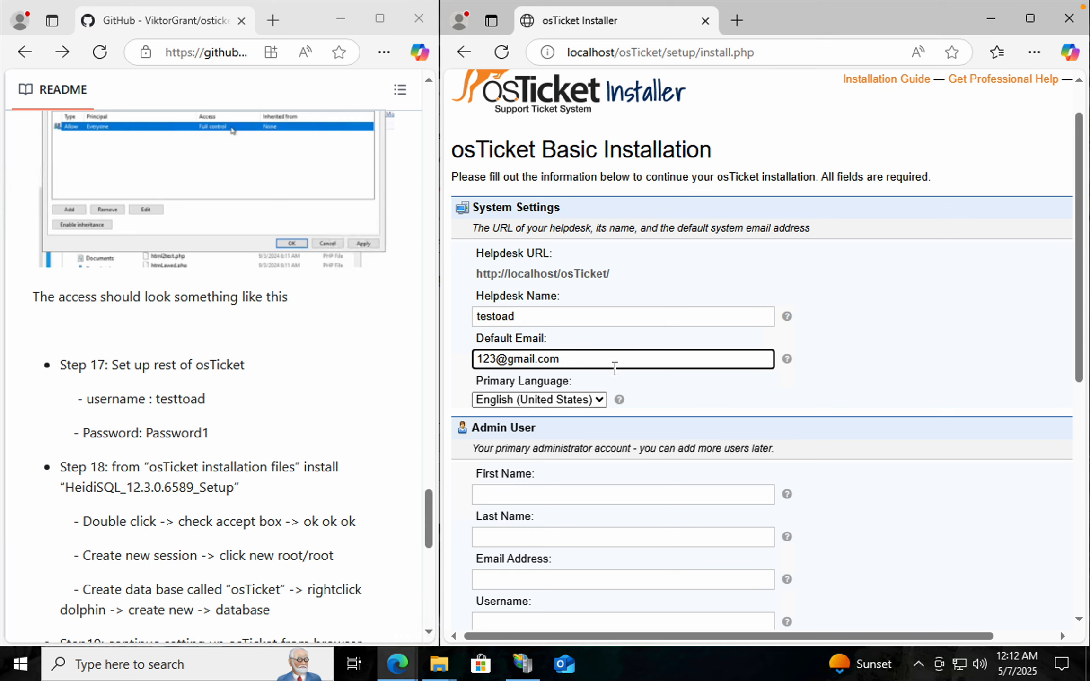
left_click(655, 398)
left_click(575, 360)
left_click(697, 395)
scroll(698, 395, "down", 1)
Enter the admin user's first name and last name
left_click(656, 439)
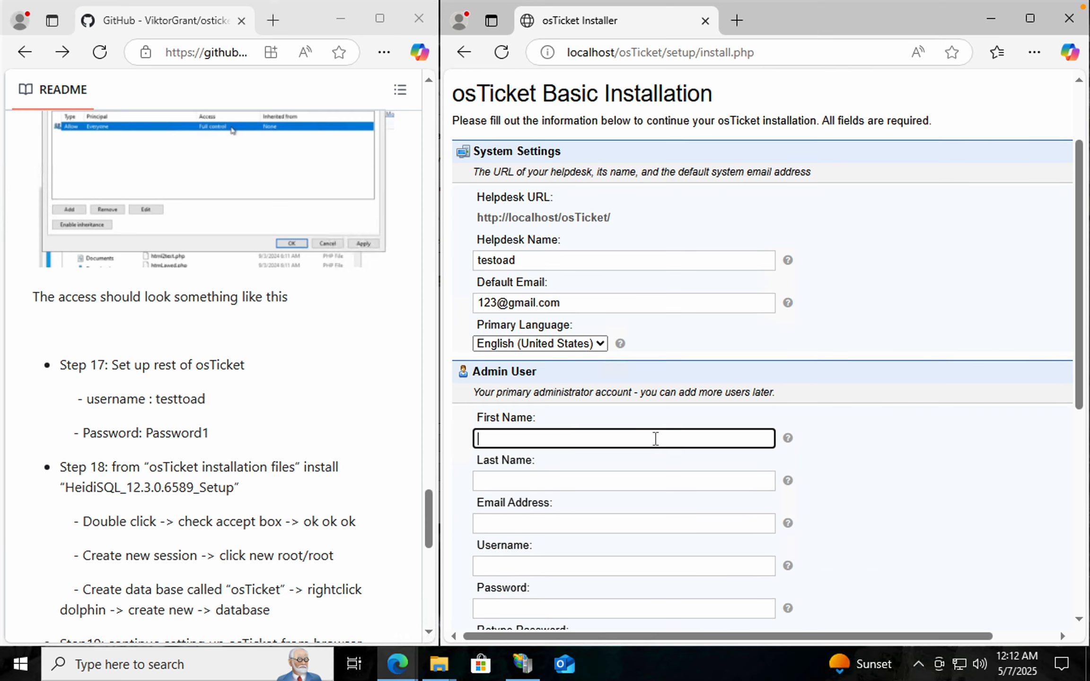
type("test")
left_click(619, 478)
type("Toad")
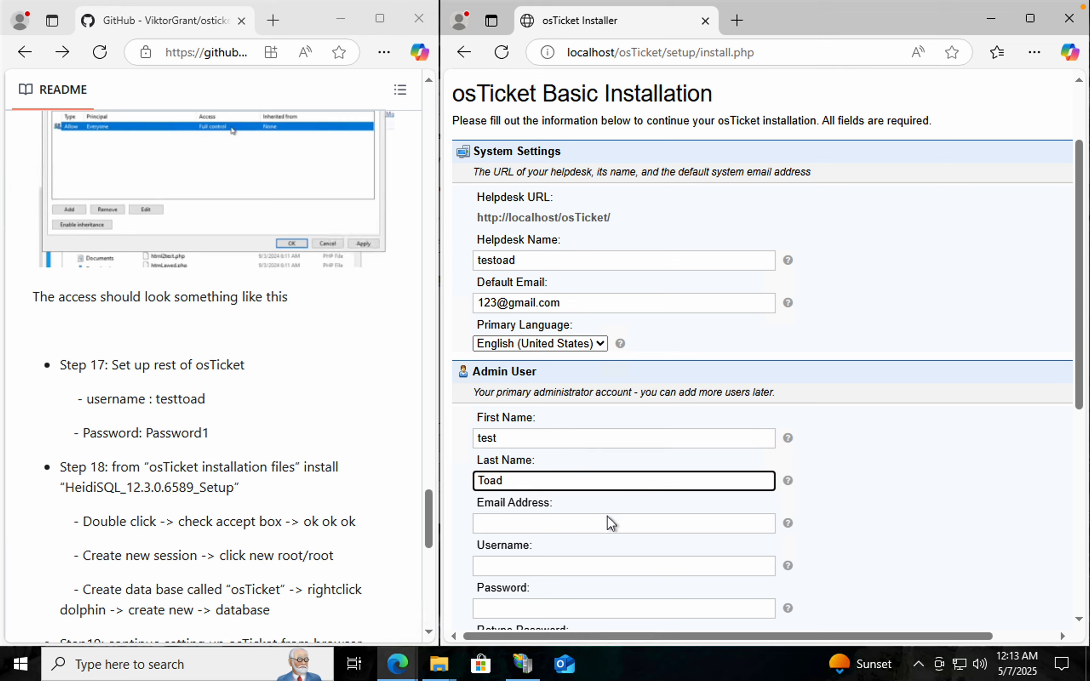
Fill in the admin user's email address and set the username to testtoad
left_click(608, 520)
scroll(610, 540, "down", 2)
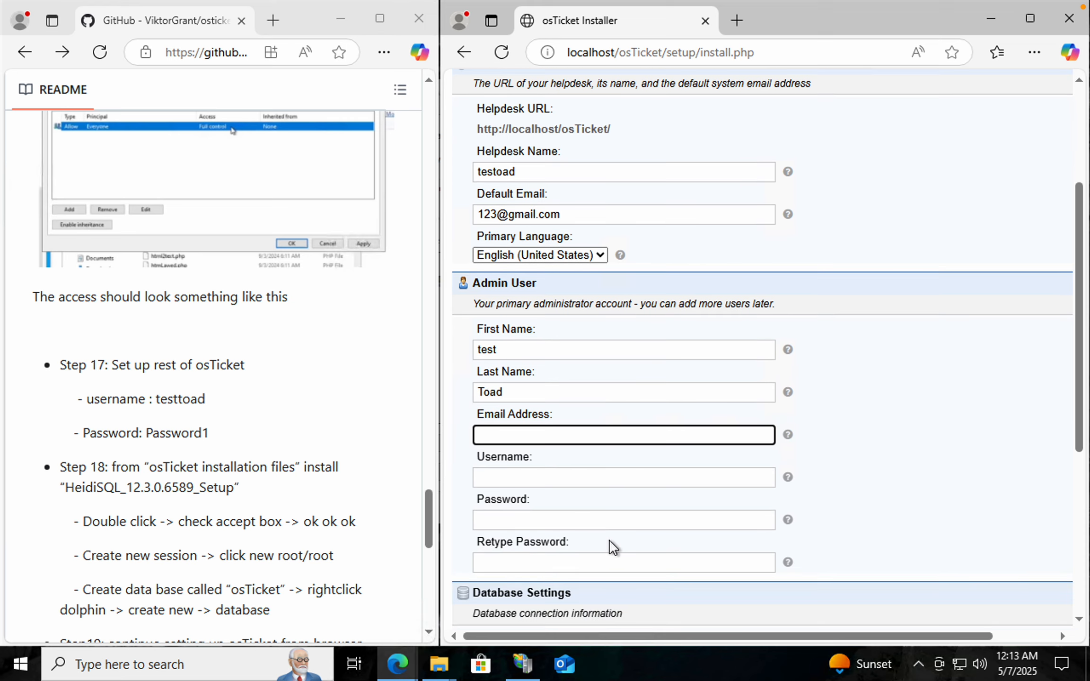
scroll(609, 544, "down", 1)
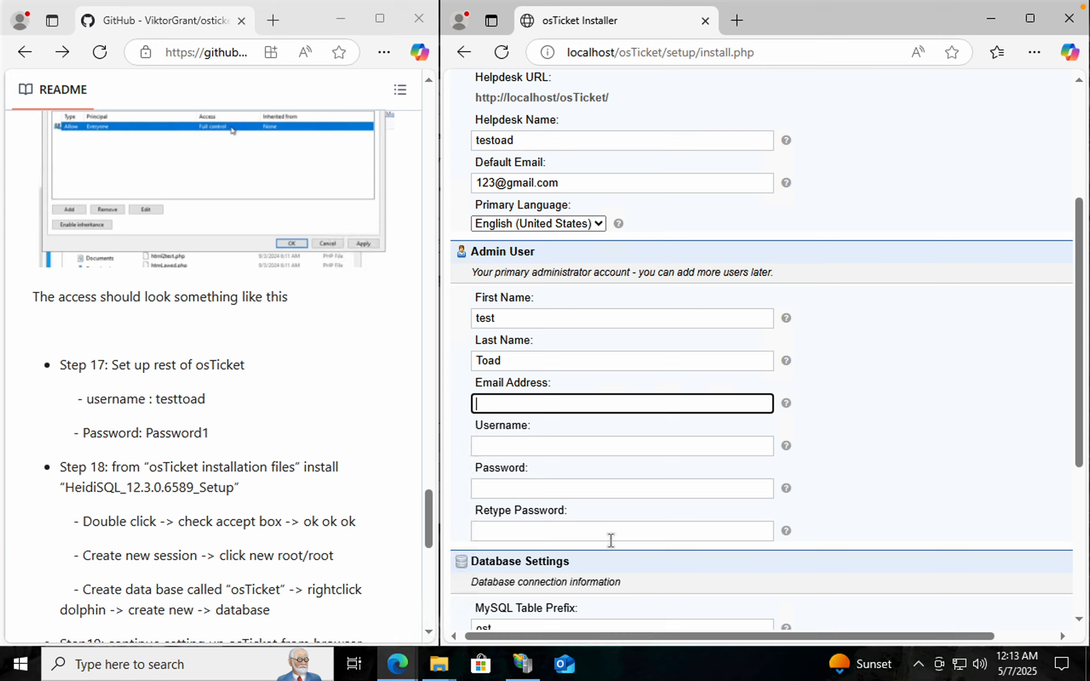
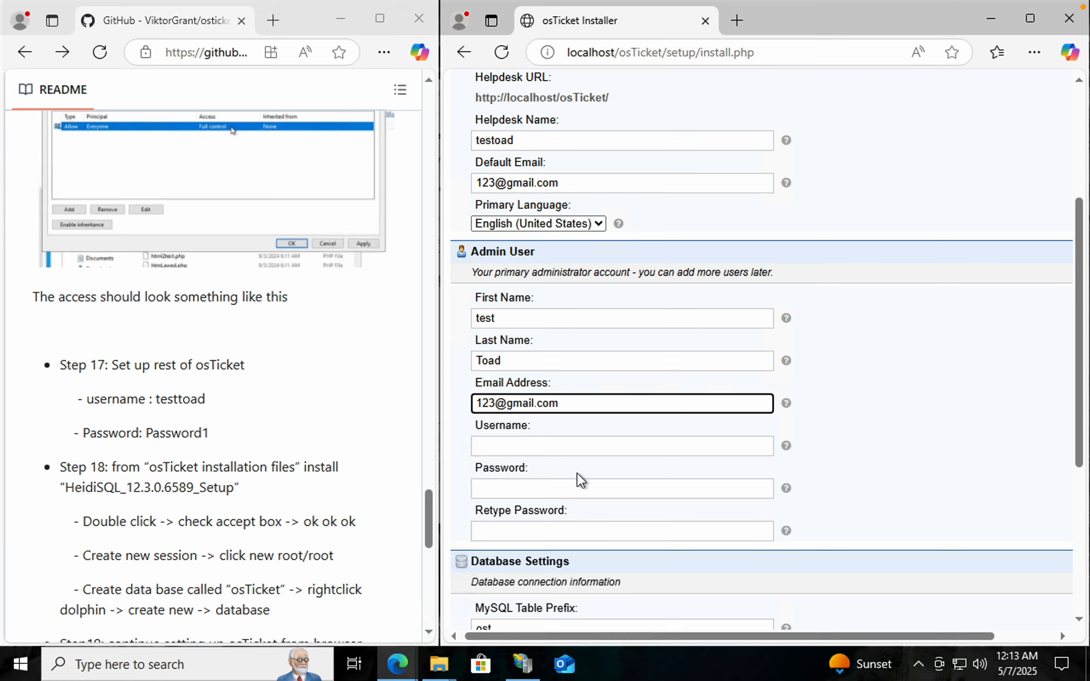
left_click(583, 444)
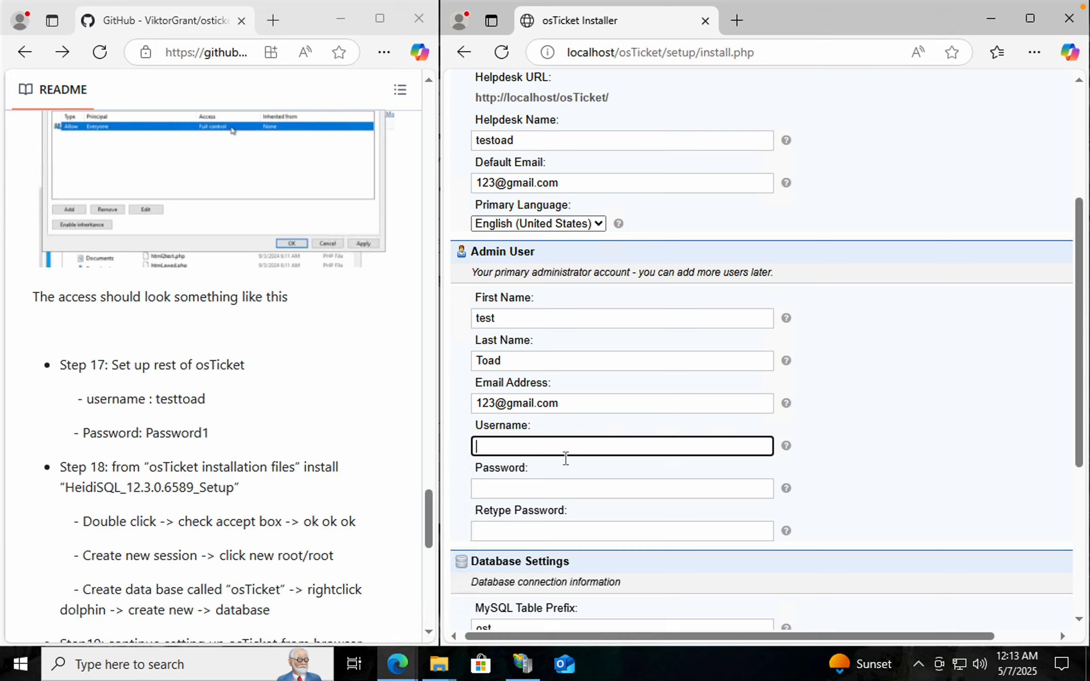
type("testtoad")
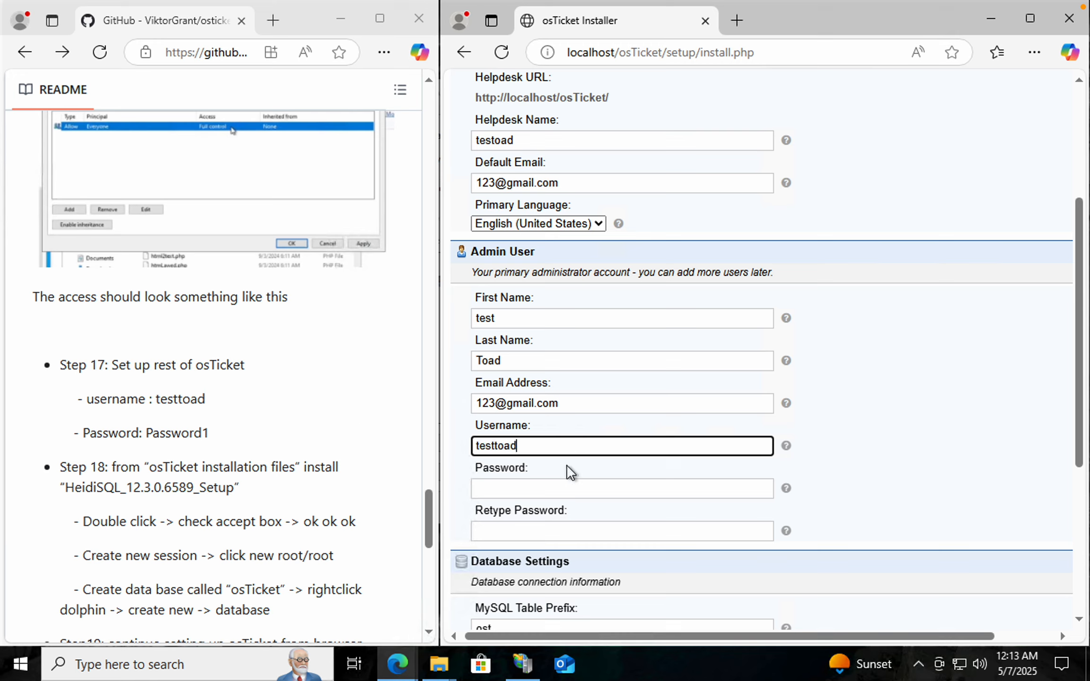
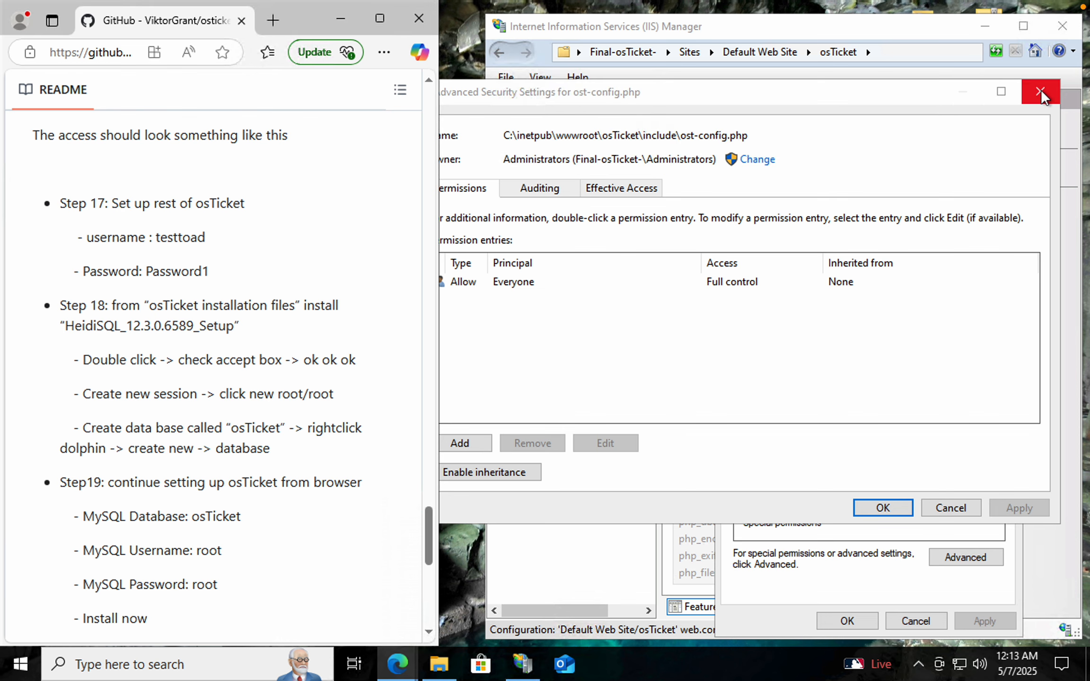
Close the ost-config.php advanced security settings, IIS Manager and the file properties dialog
left_click(1040, 91)
left_click(1063, 25)
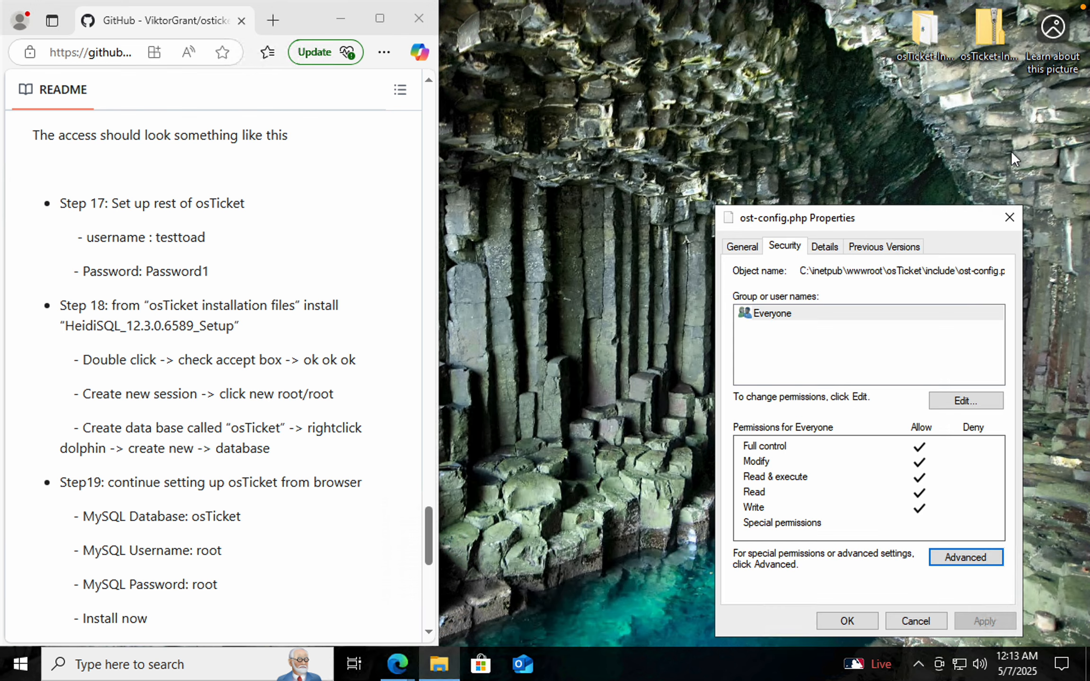
left_click(1008, 218)
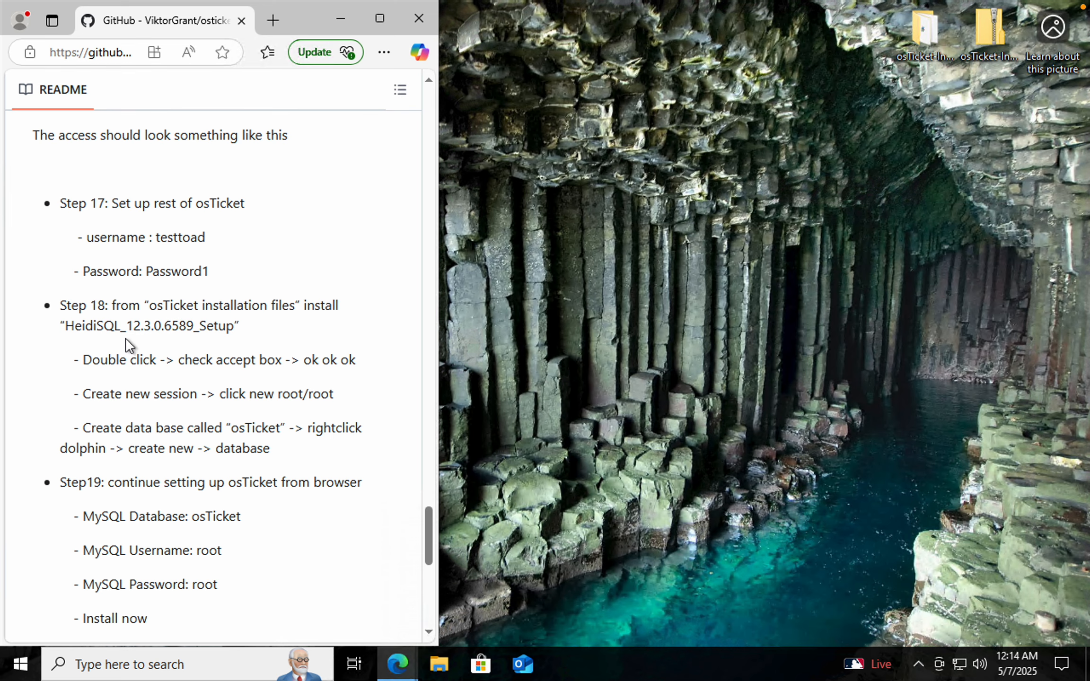
Install HeidiSQL 12.3.0.6589 from the osTicket installation files folder, accepting the license and default options
double_click(925, 28)
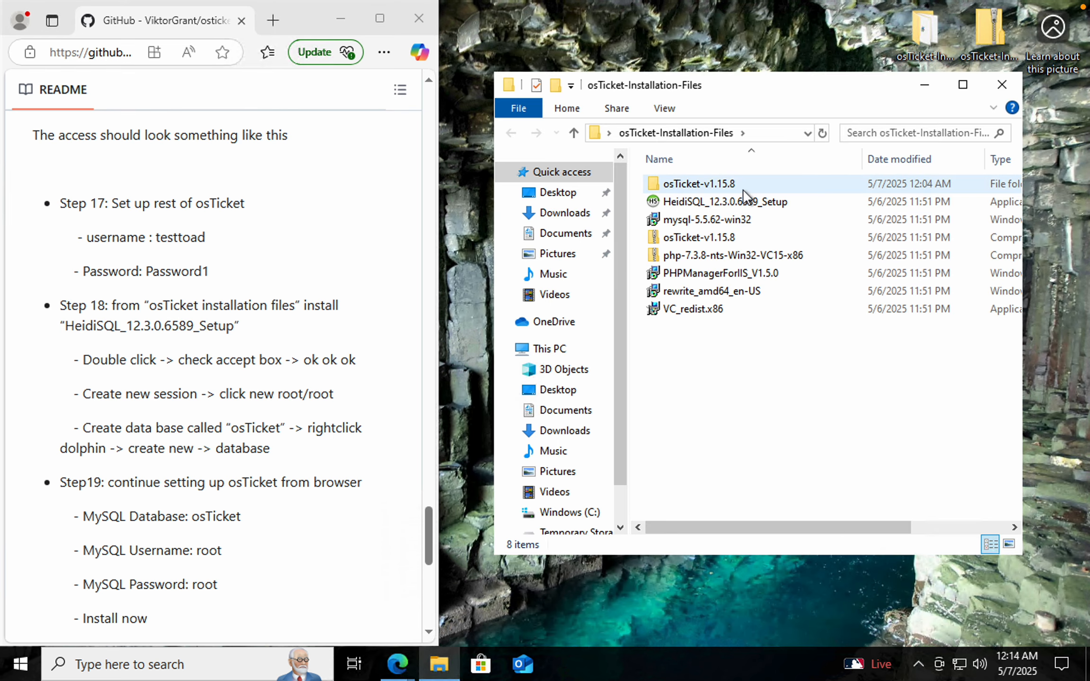
double_click(741, 201)
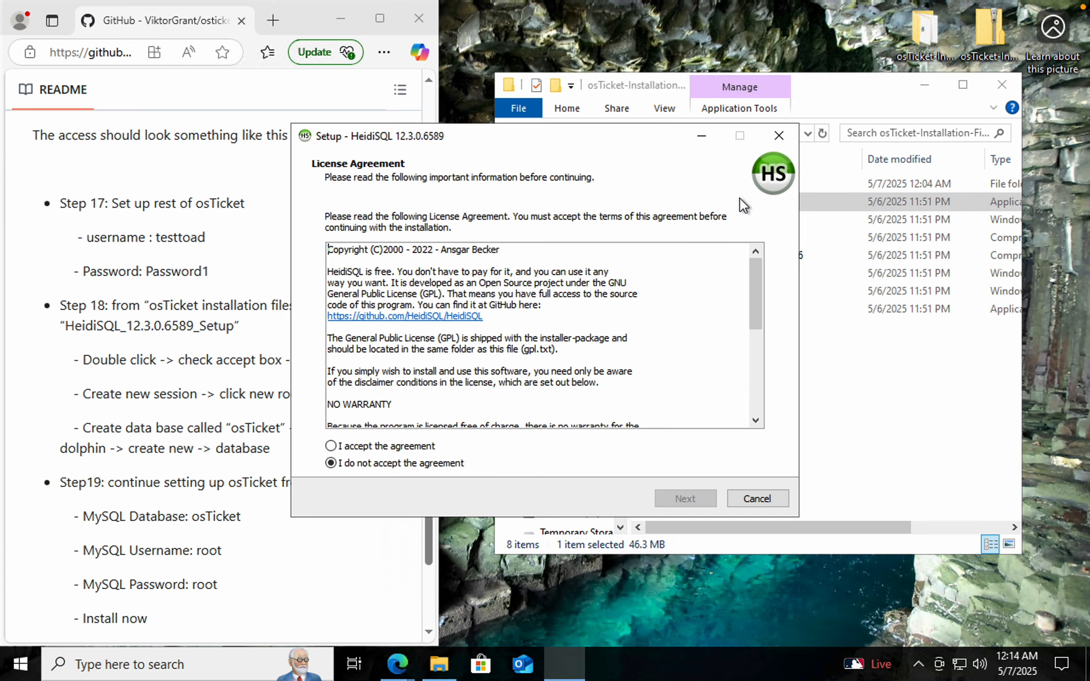
left_click(331, 446)
left_click(691, 502)
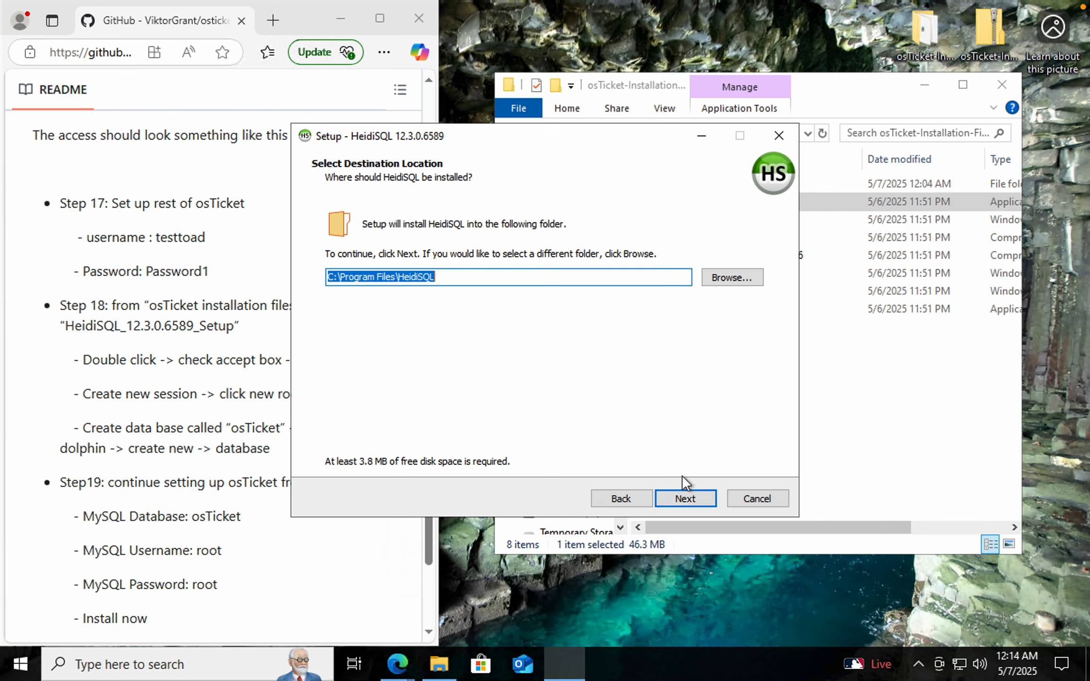
left_click(687, 503)
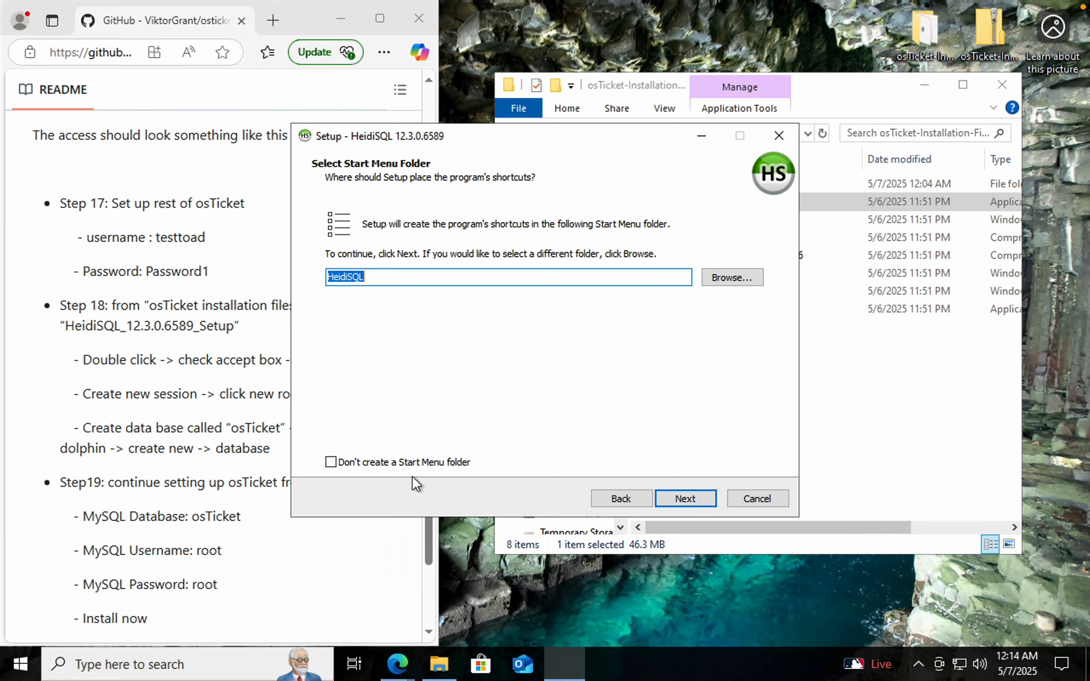
left_click(676, 501)
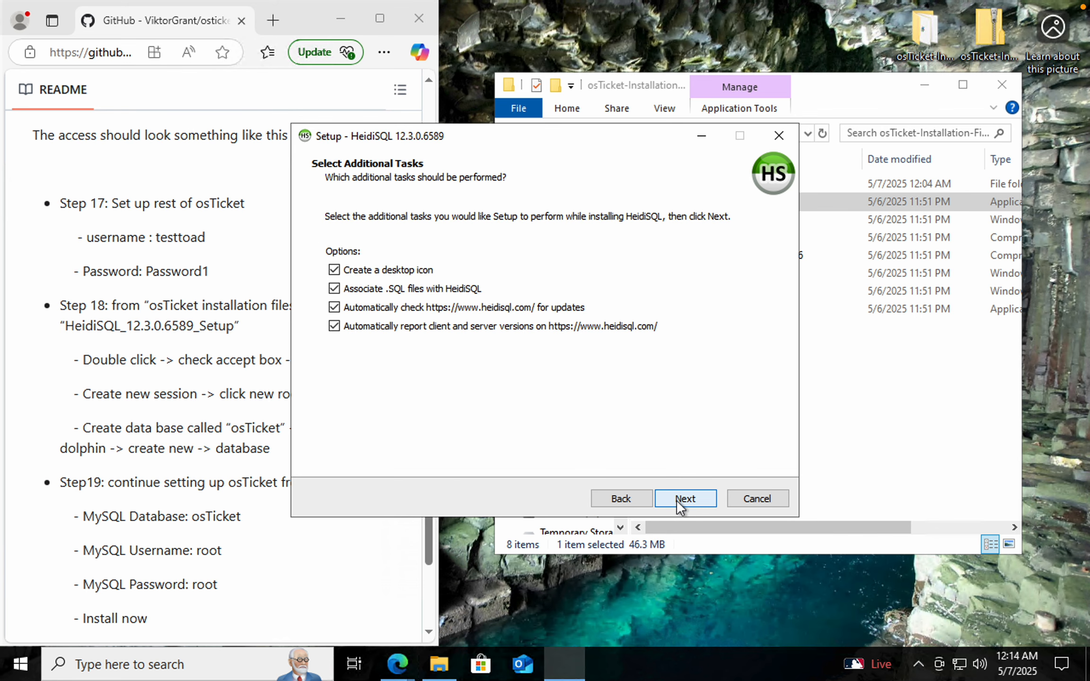
left_click(676, 500)
left_click(676, 500)
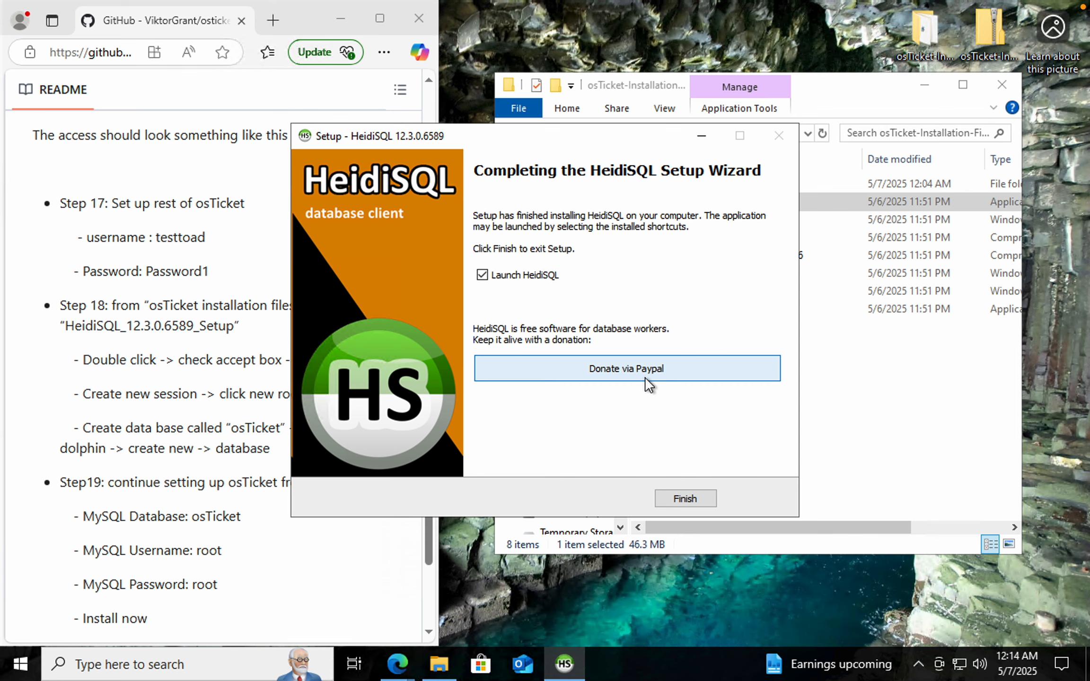
left_click(686, 499)
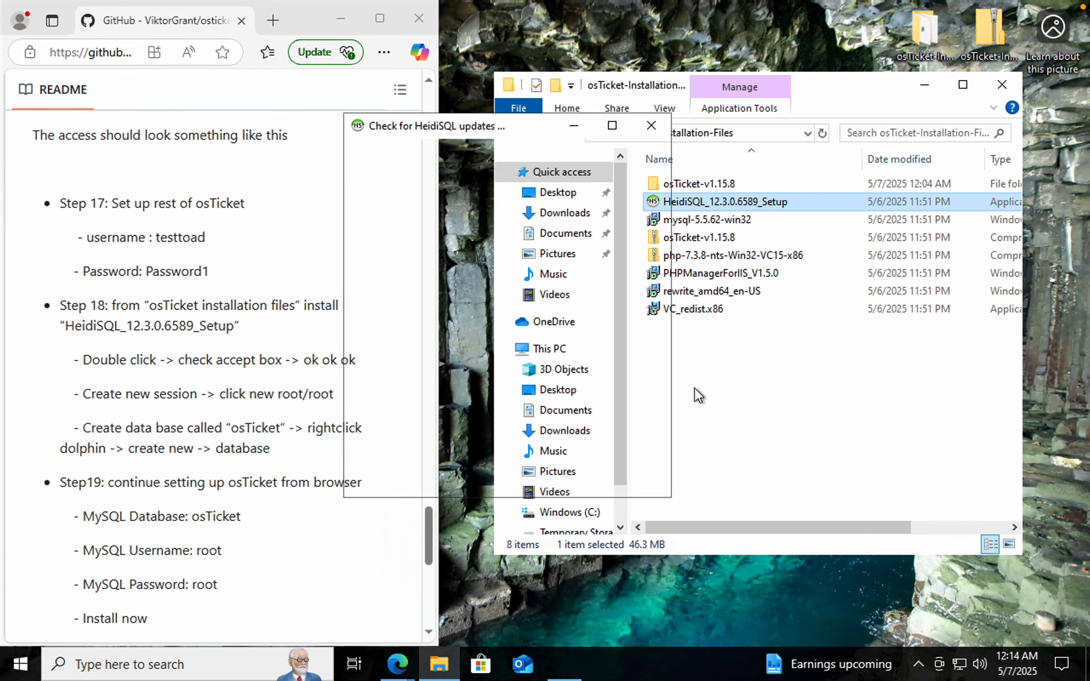
Create a new HeidiSQL session in the root folder of the session manager
left_click(609, 484)
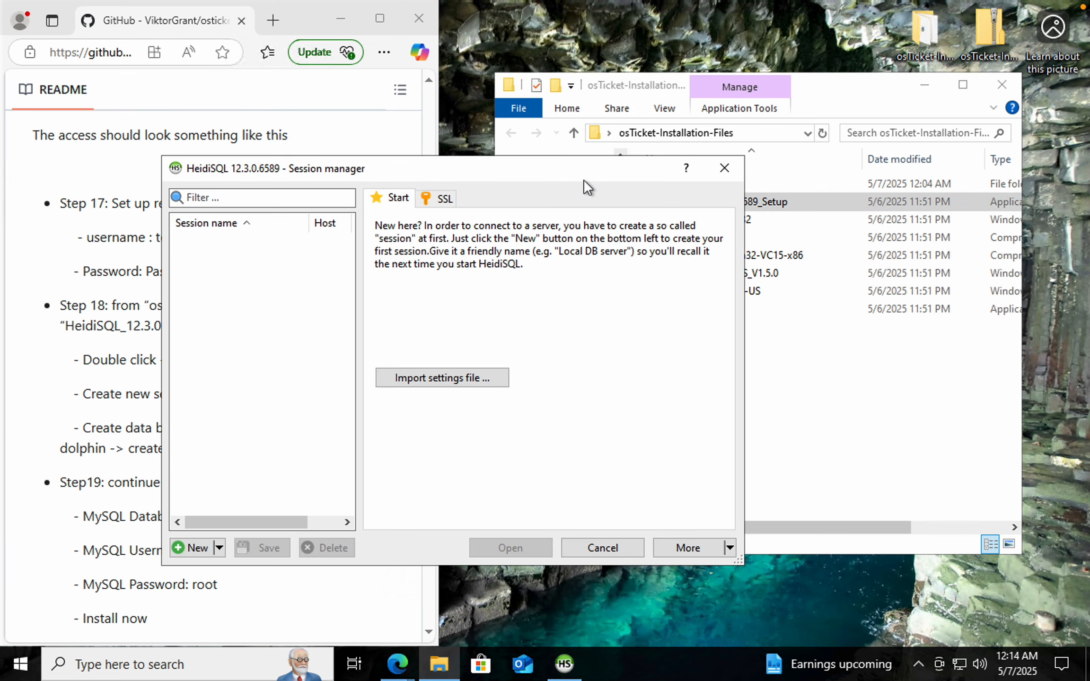
left_click_drag(572, 176, 871, 161)
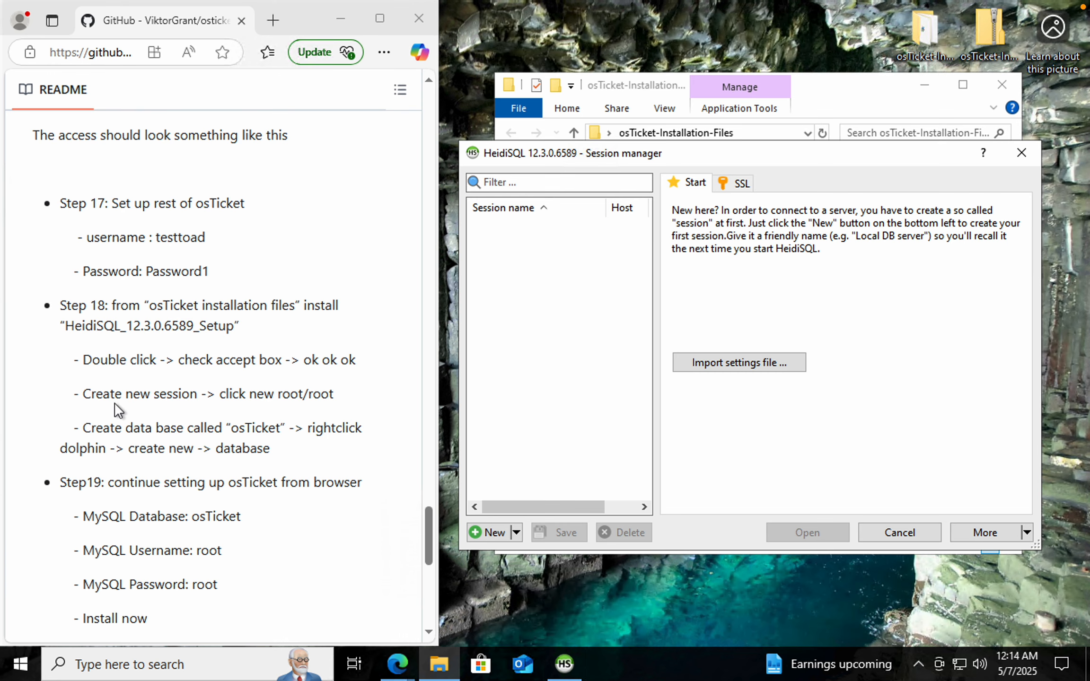
left_click_drag(82, 395, 295, 397)
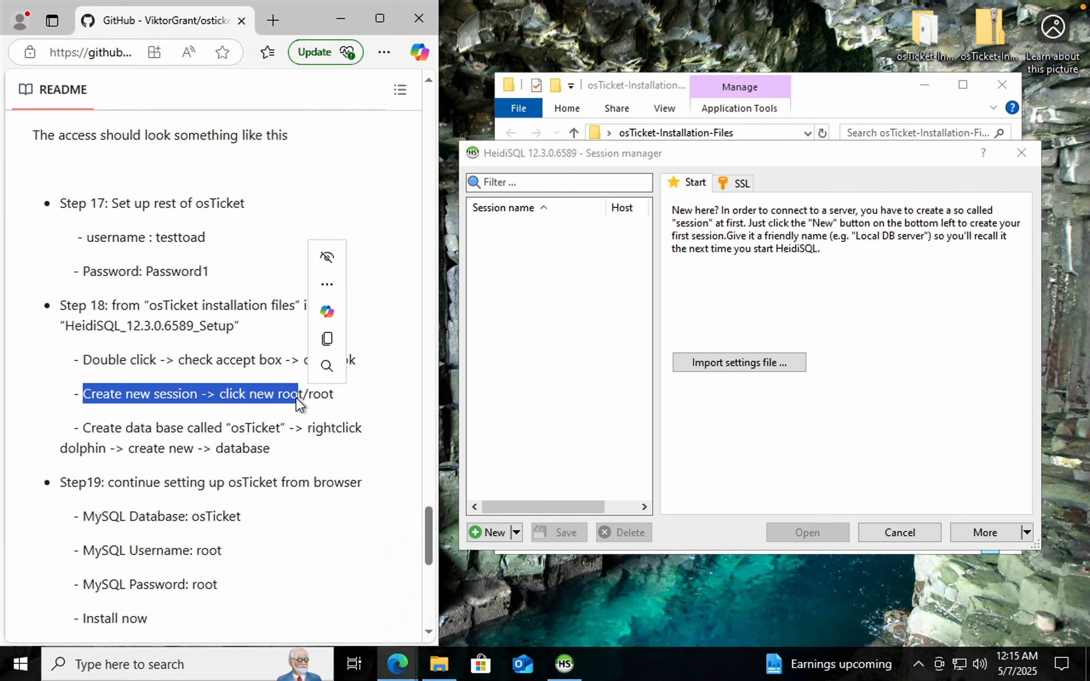
left_click(515, 534)
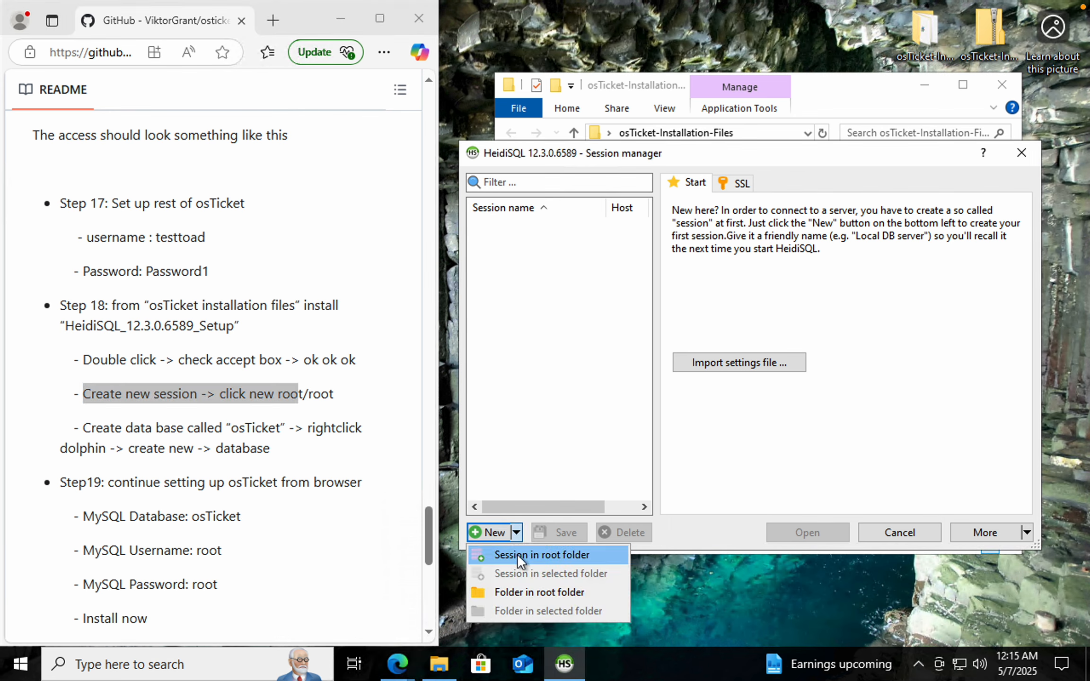
left_click(517, 555)
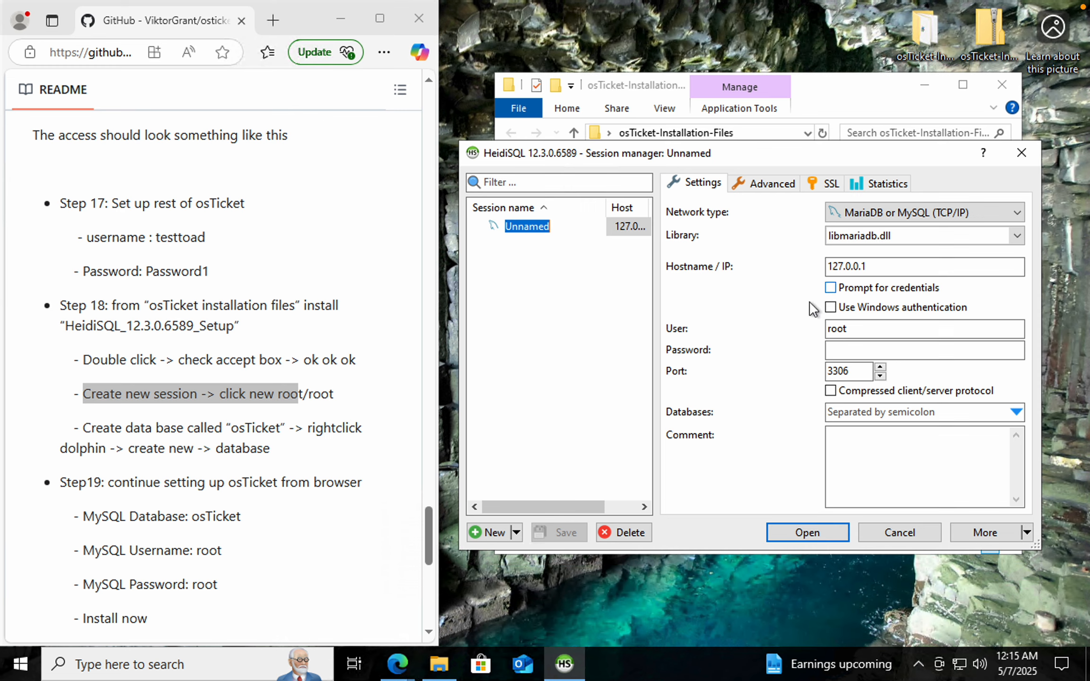
Enter the root user's password for the session and open the connection
left_click(838, 349)
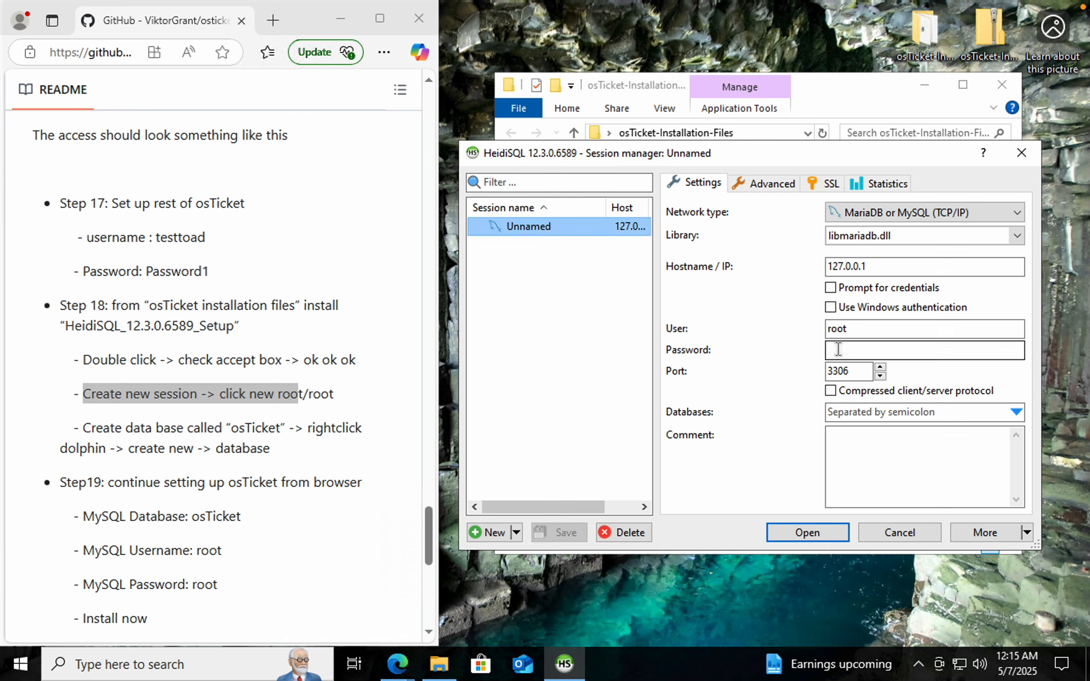
left_click(903, 351)
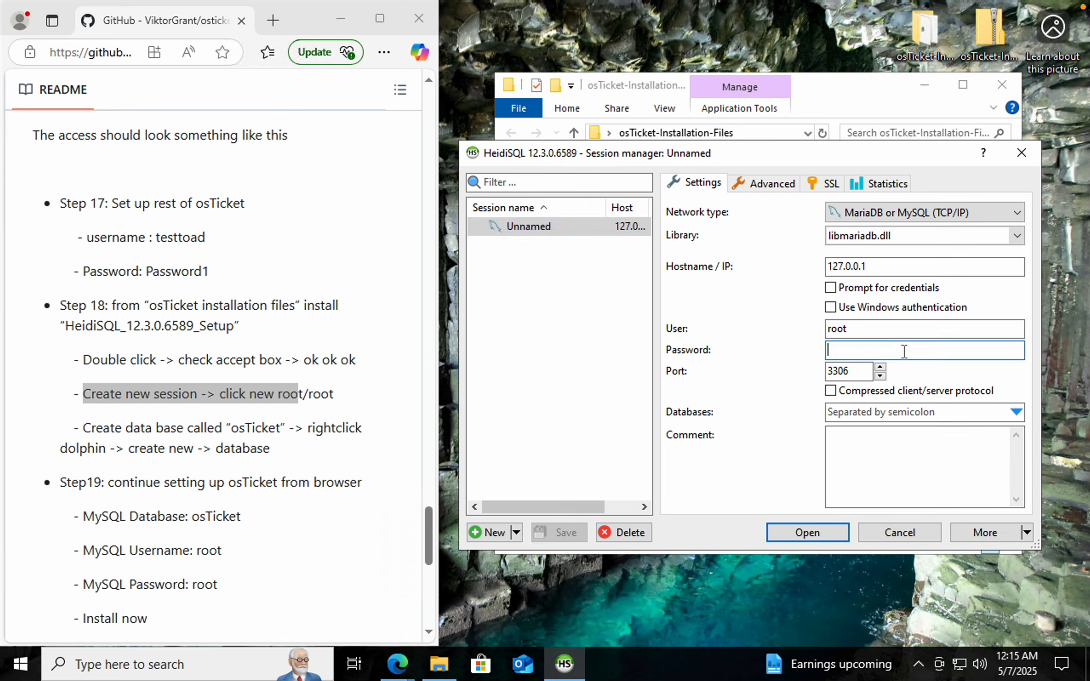
type("root")
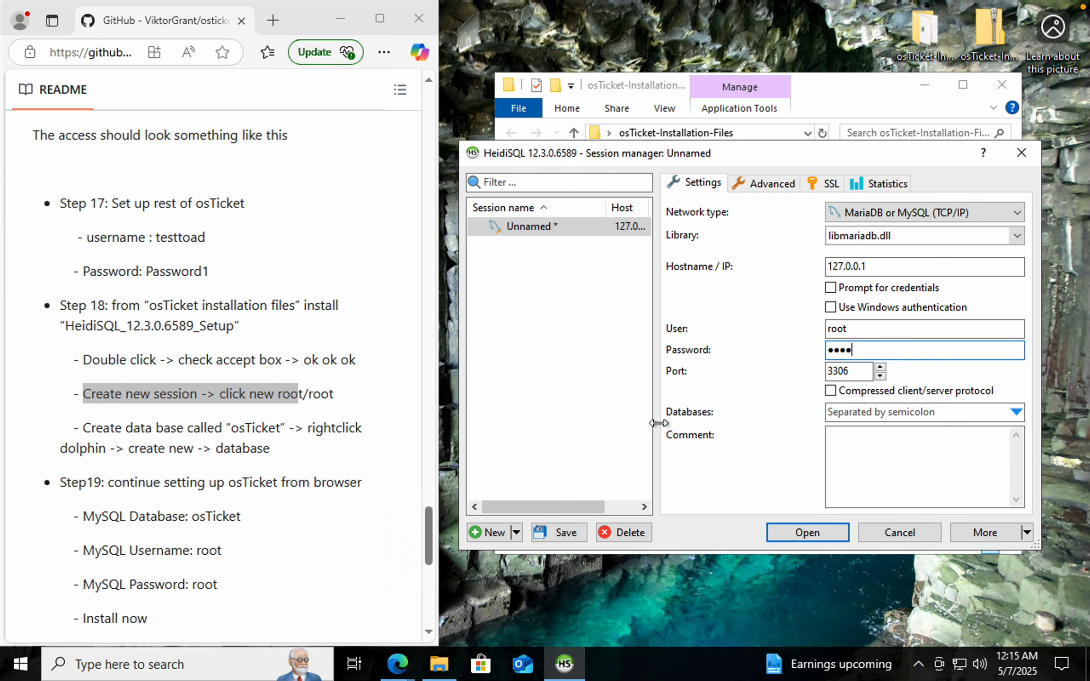
left_click(823, 532)
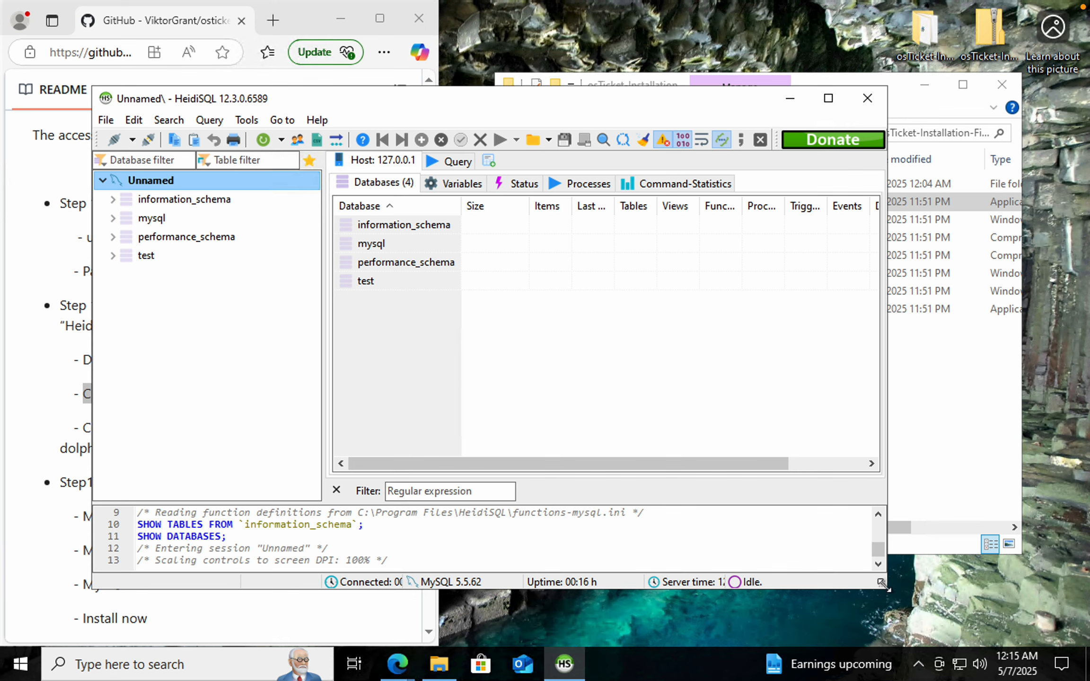
Create a new database named osTicket on the connected server
left_click_drag(881, 585, 682, 570)
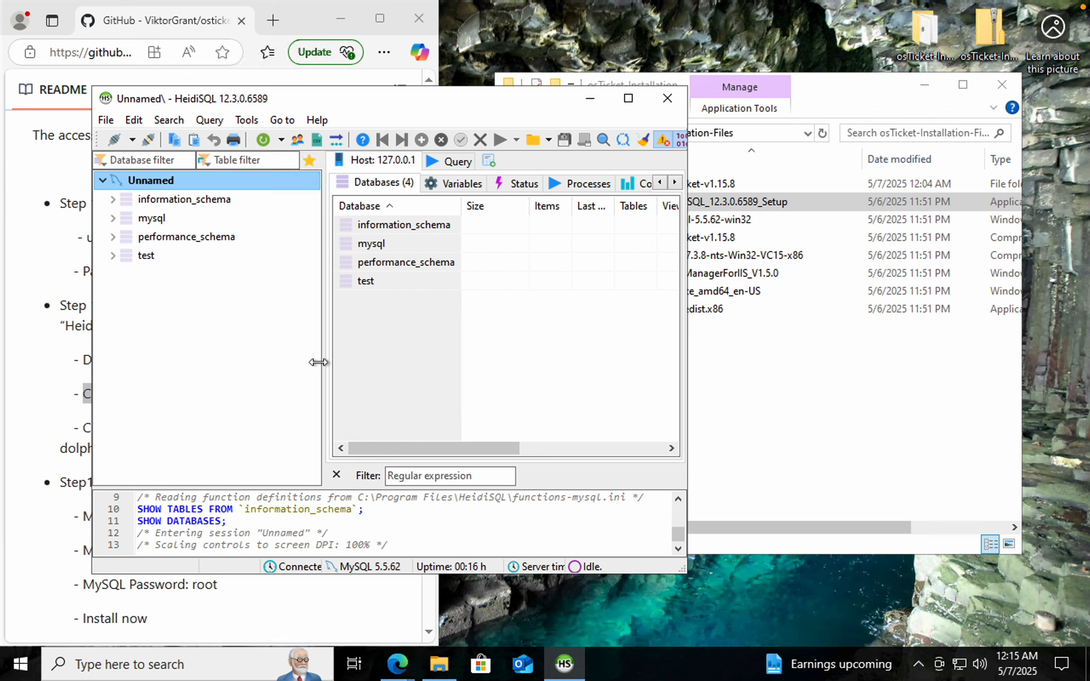
left_click_drag(324, 360, 275, 360)
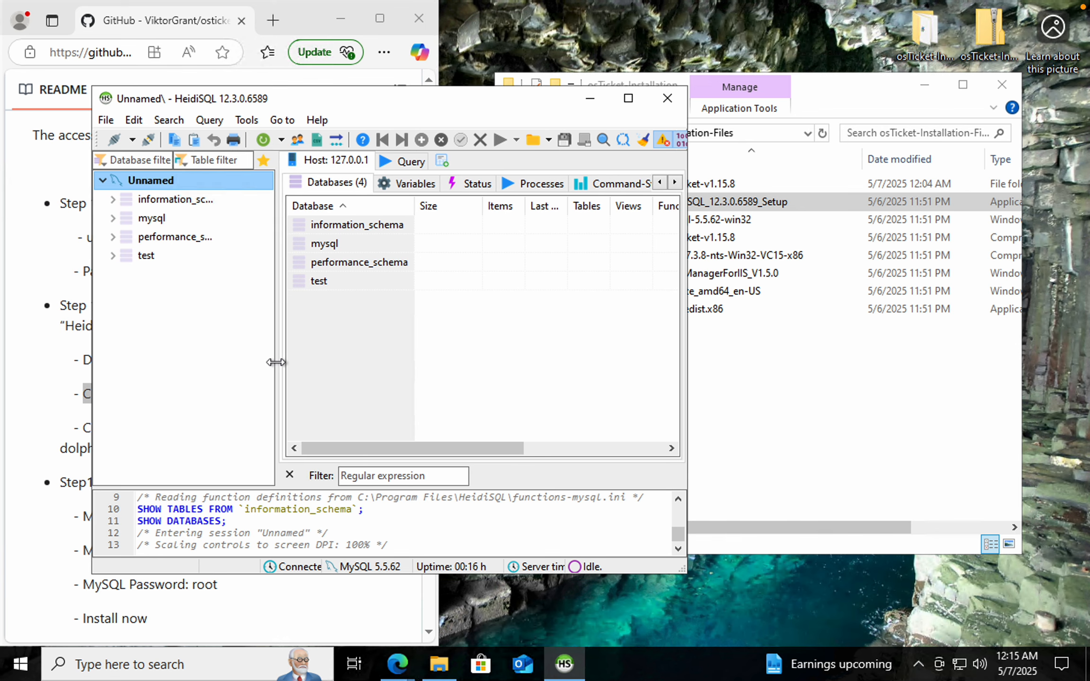
left_click_drag(472, 104, 835, 83)
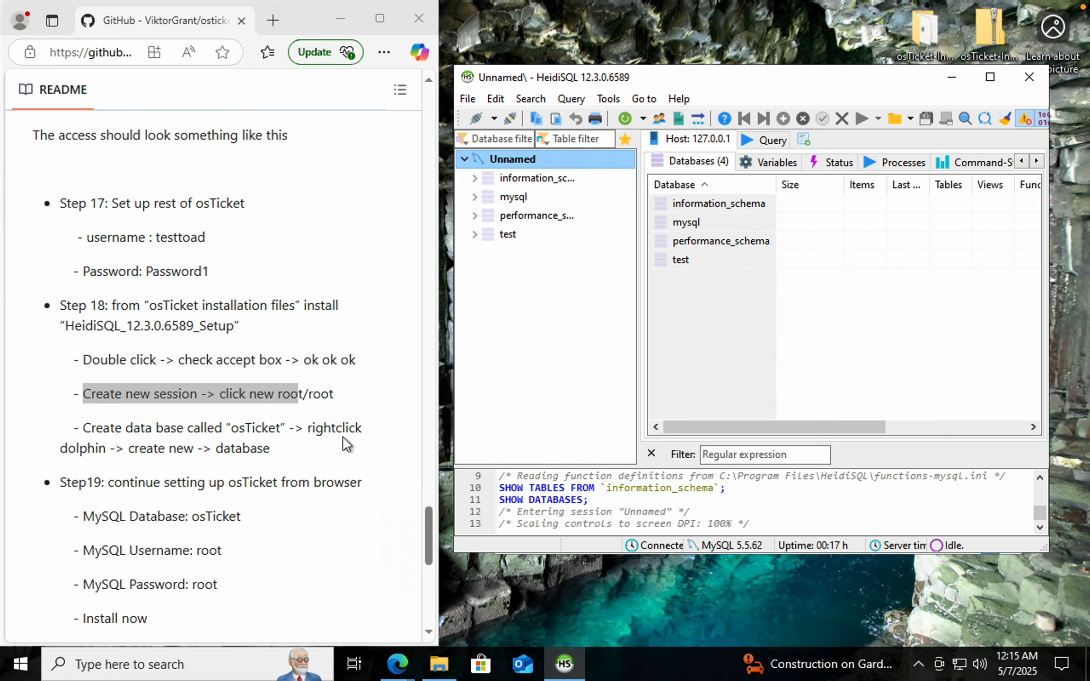
right_click(478, 163)
mouse_move(645, 246)
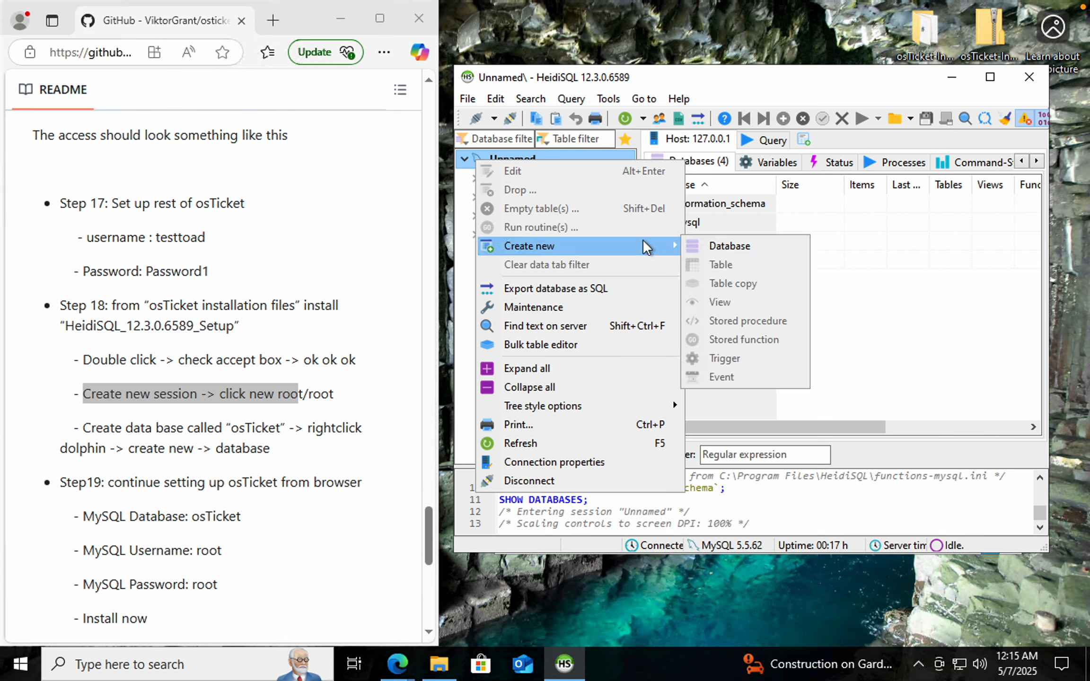
left_click(720, 246)
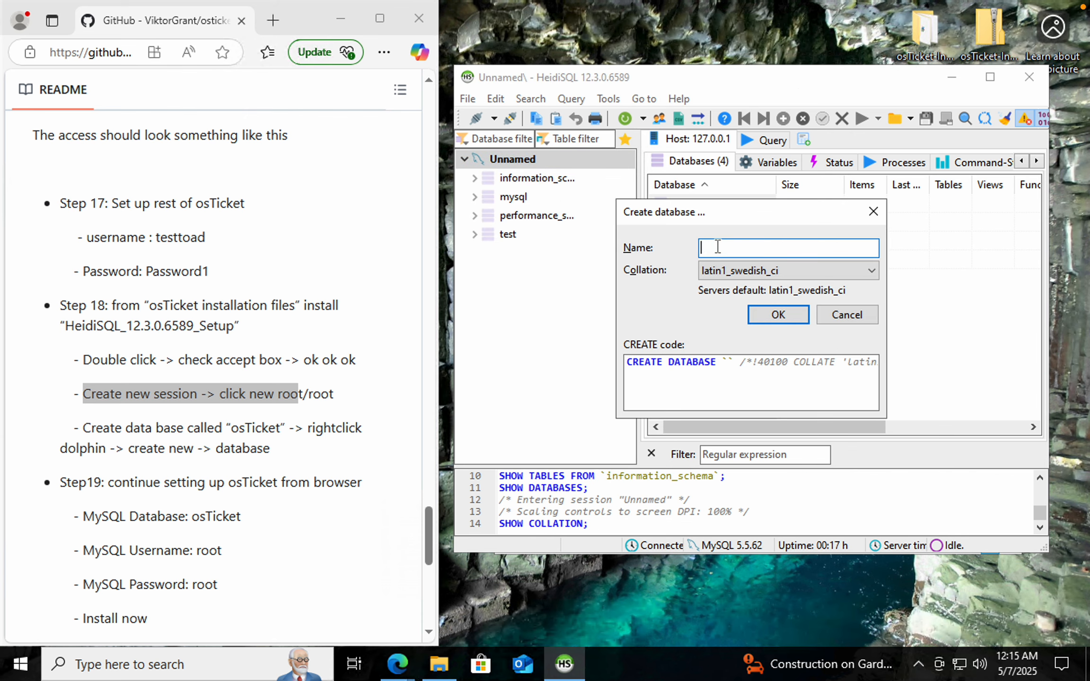
type("osTicket")
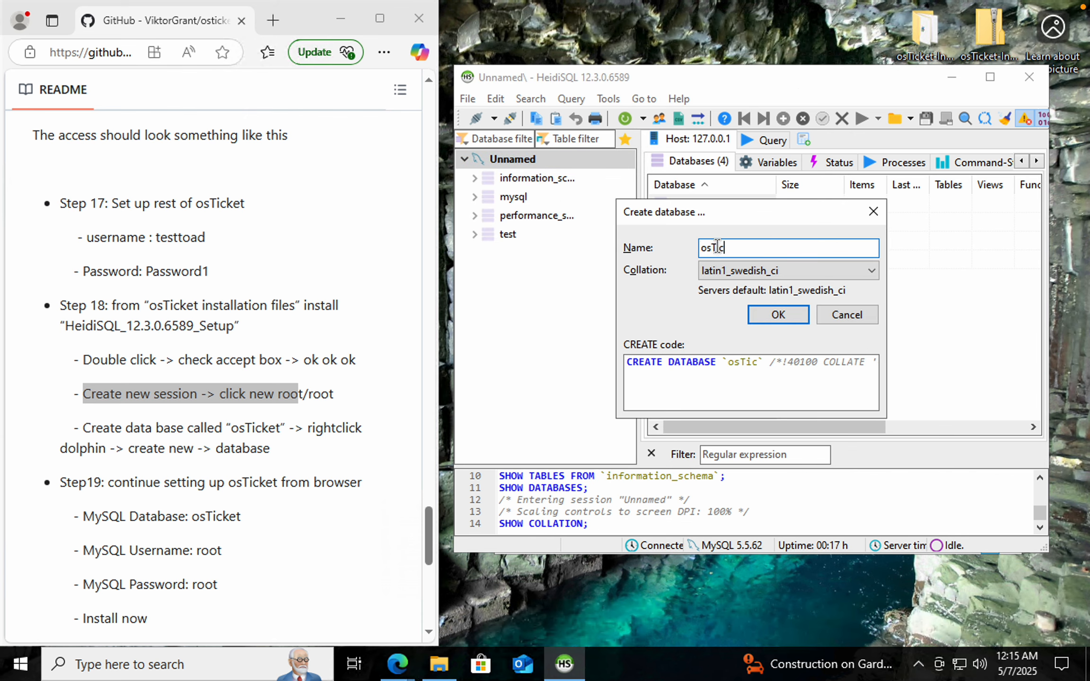
left_click(764, 316)
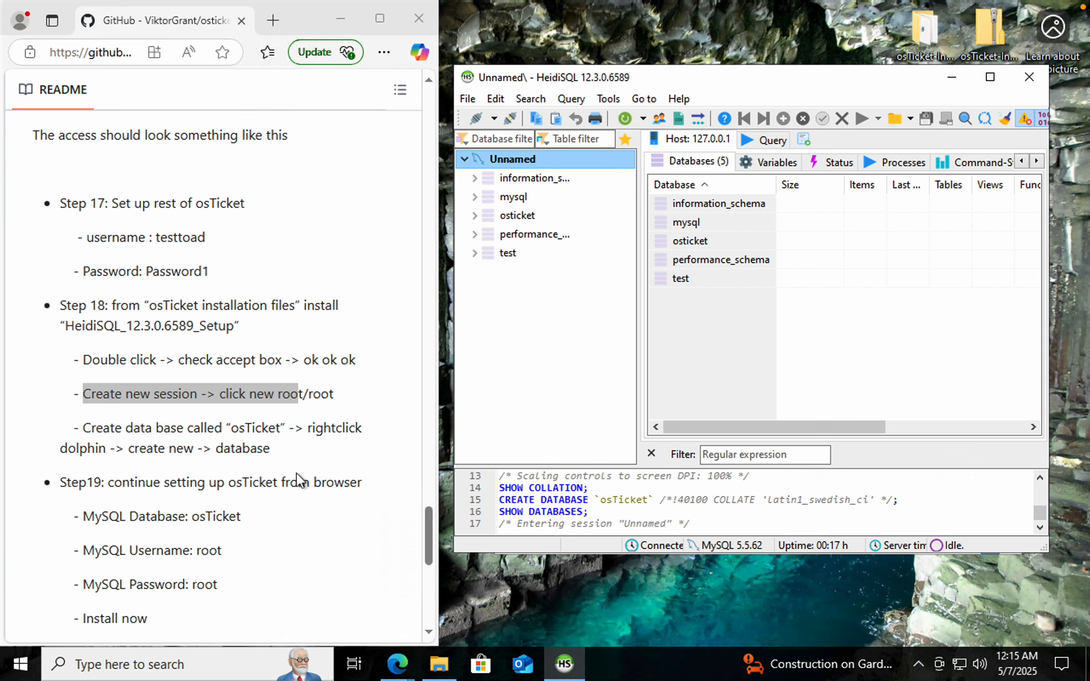
Read the README's remaining steps for finishing the osTicket setup in the browser
scroll(299, 477, "down", 1)
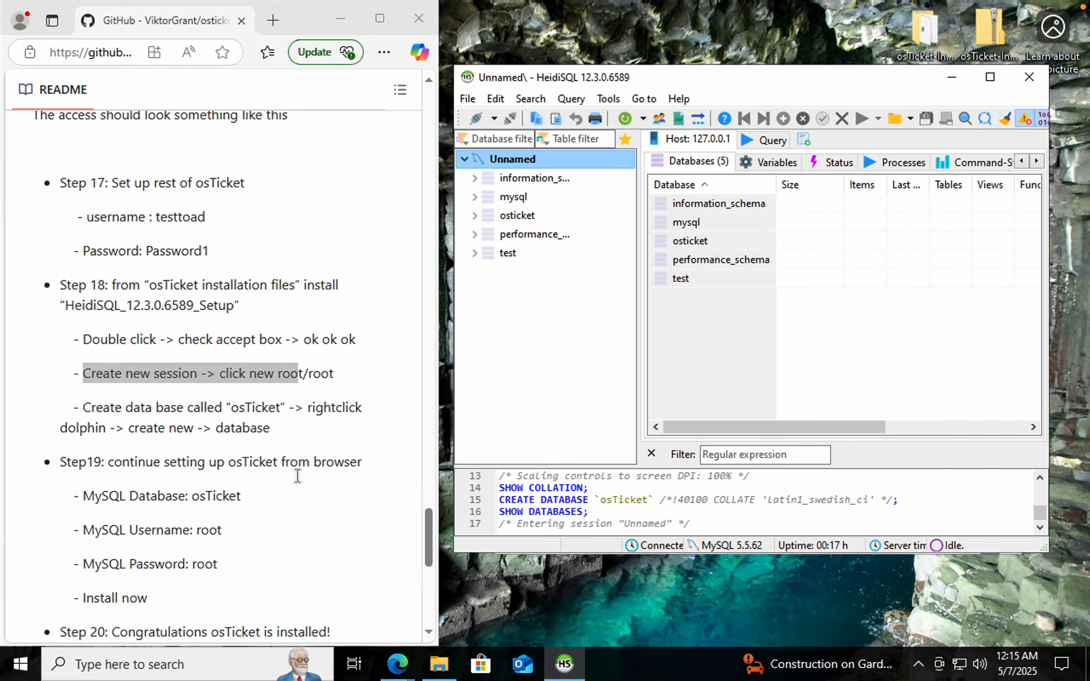
left_click(347, 381)
scroll(307, 447, "down", 1)
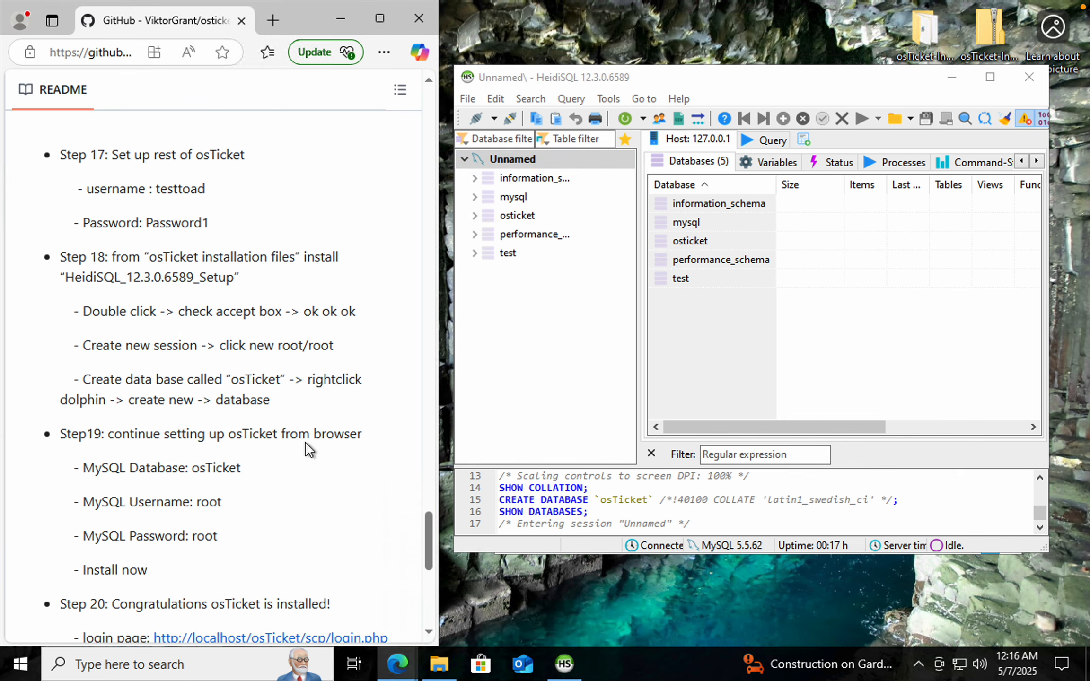
scroll(308, 448, "down", 5)
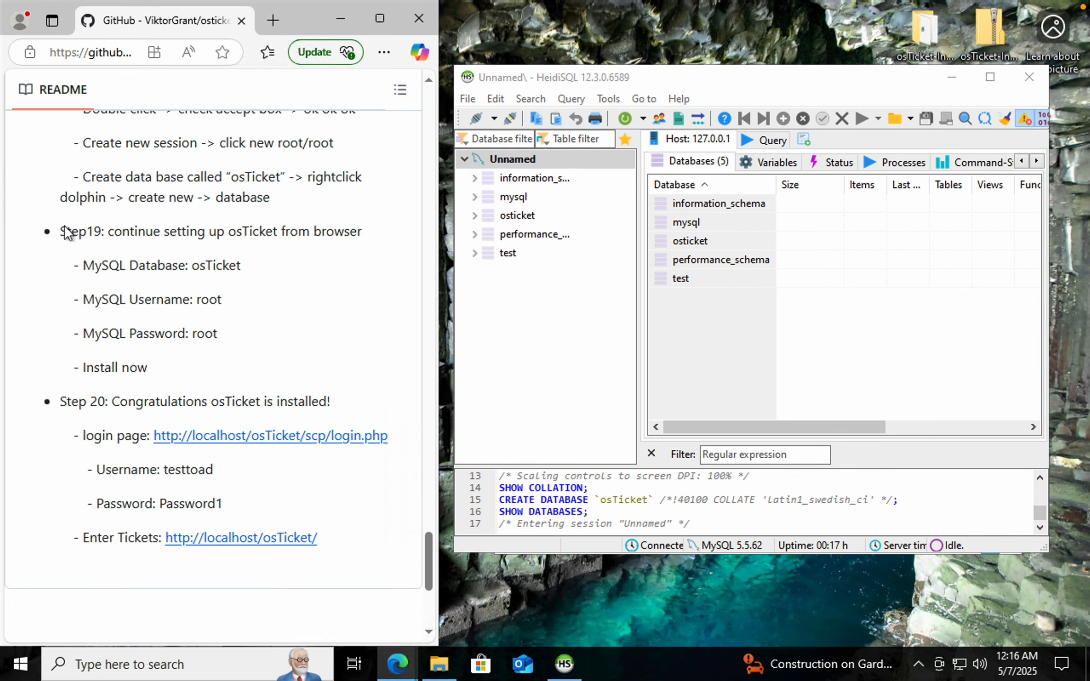
double_click(65, 228)
left_click(276, 271)
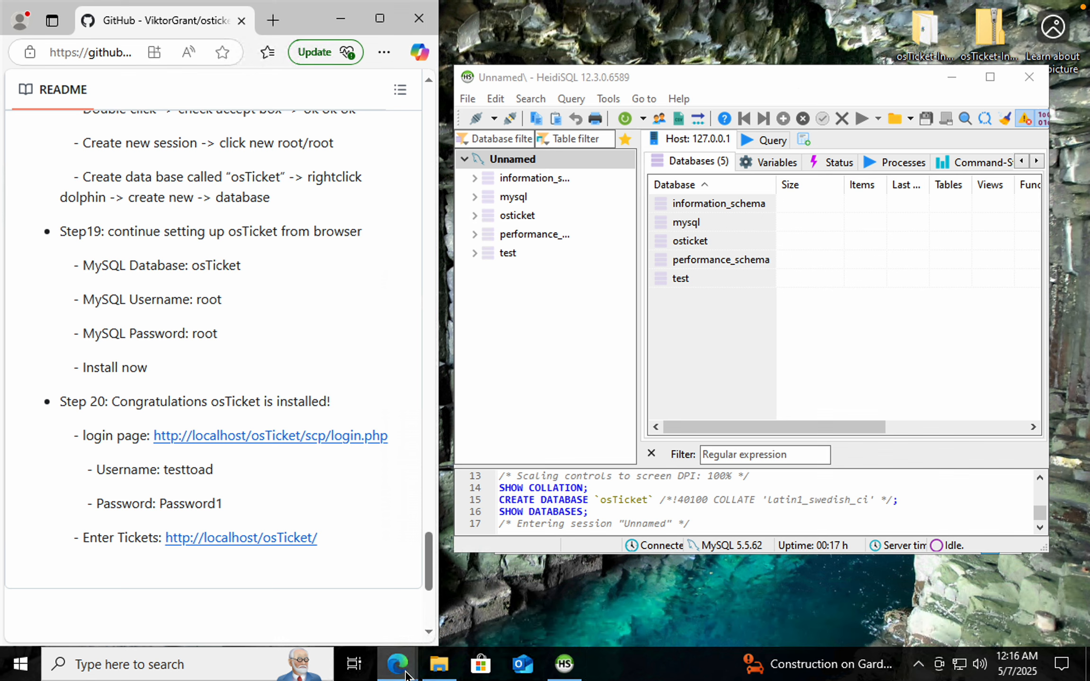
mouse_move(406, 672)
Return to the osTicket installer and set the MySQL Database to osTicket
left_click(424, 620)
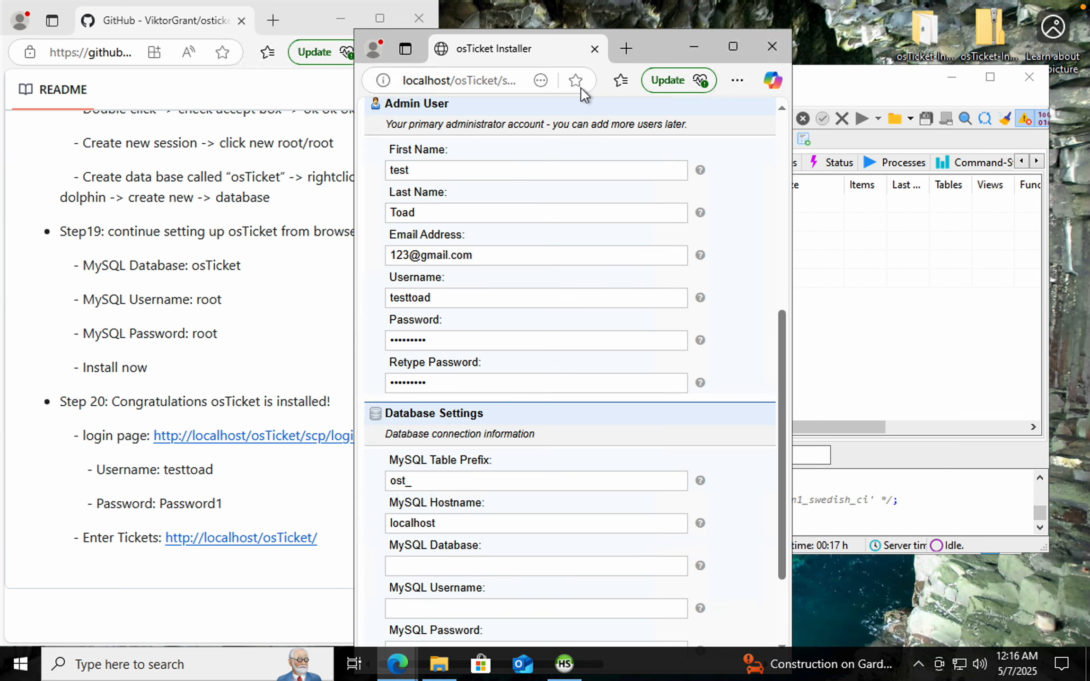
left_click_drag(658, 46, 849, 25)
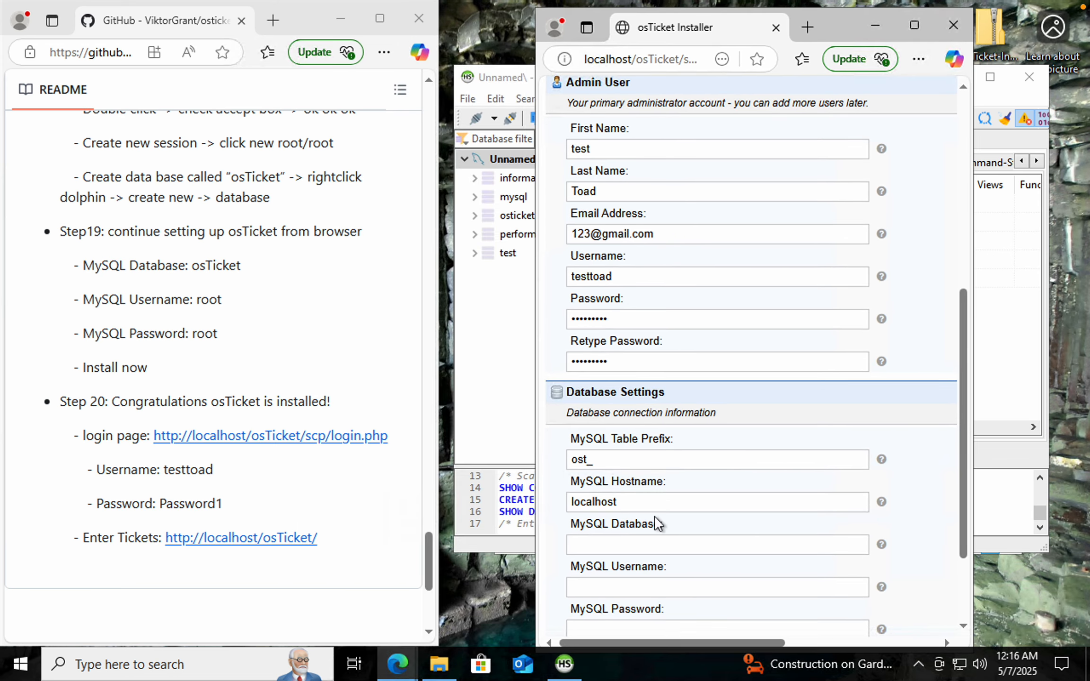
scroll(653, 516, "down", 2)
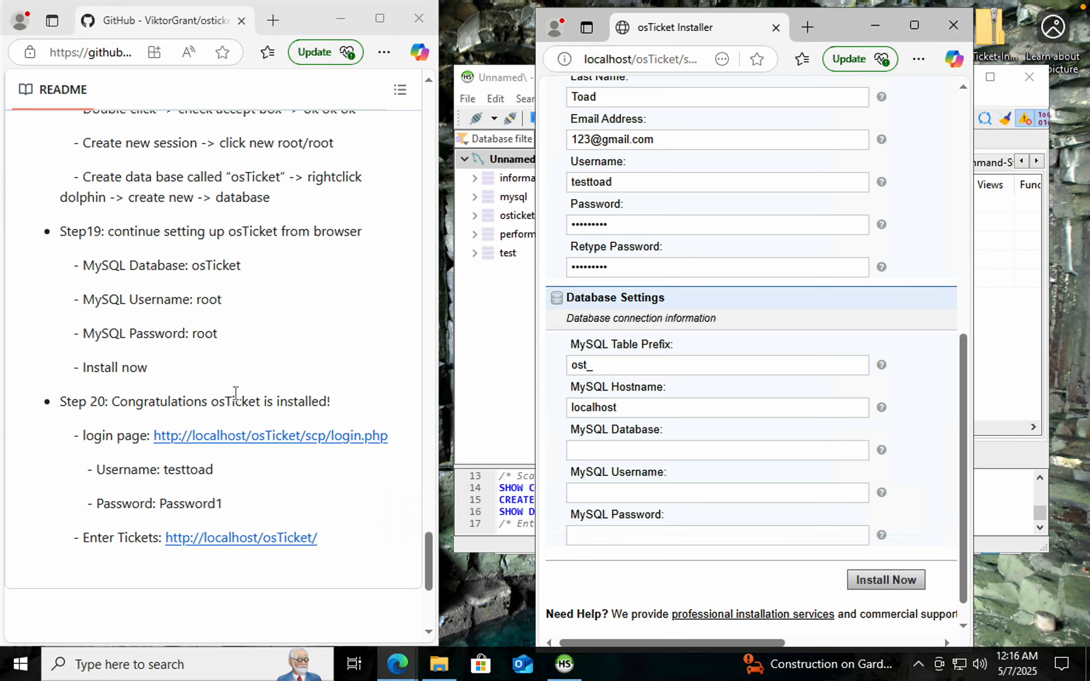
left_click_drag(84, 266, 251, 267)
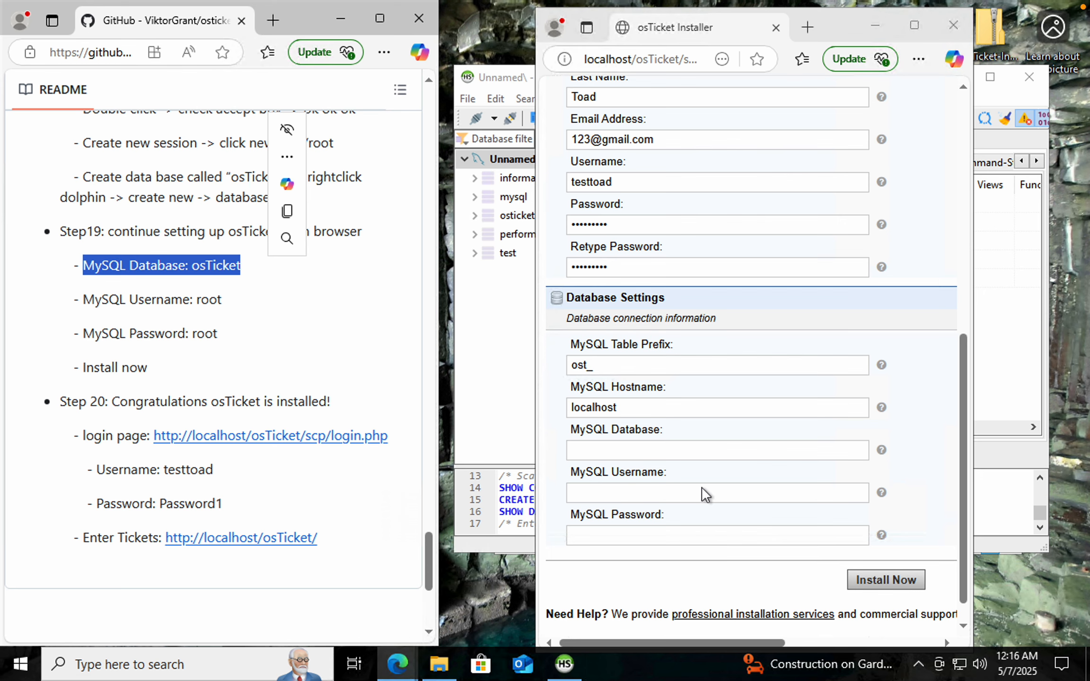
scroll(677, 441, "down", 1)
left_click(648, 435)
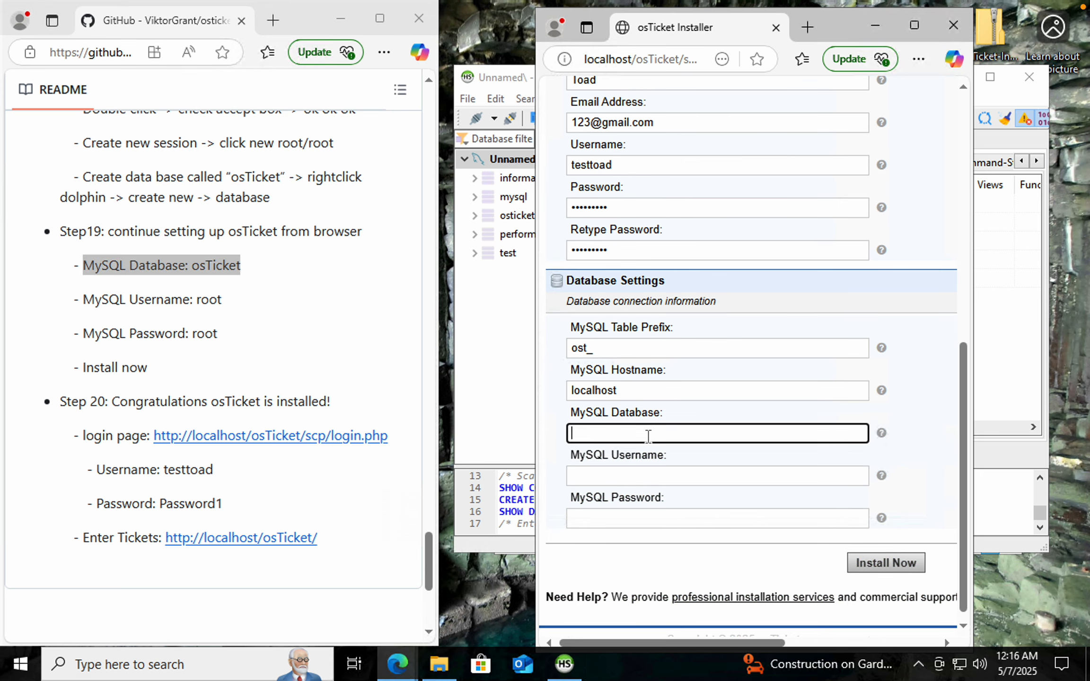
type("osTickety")
left_click(615, 475)
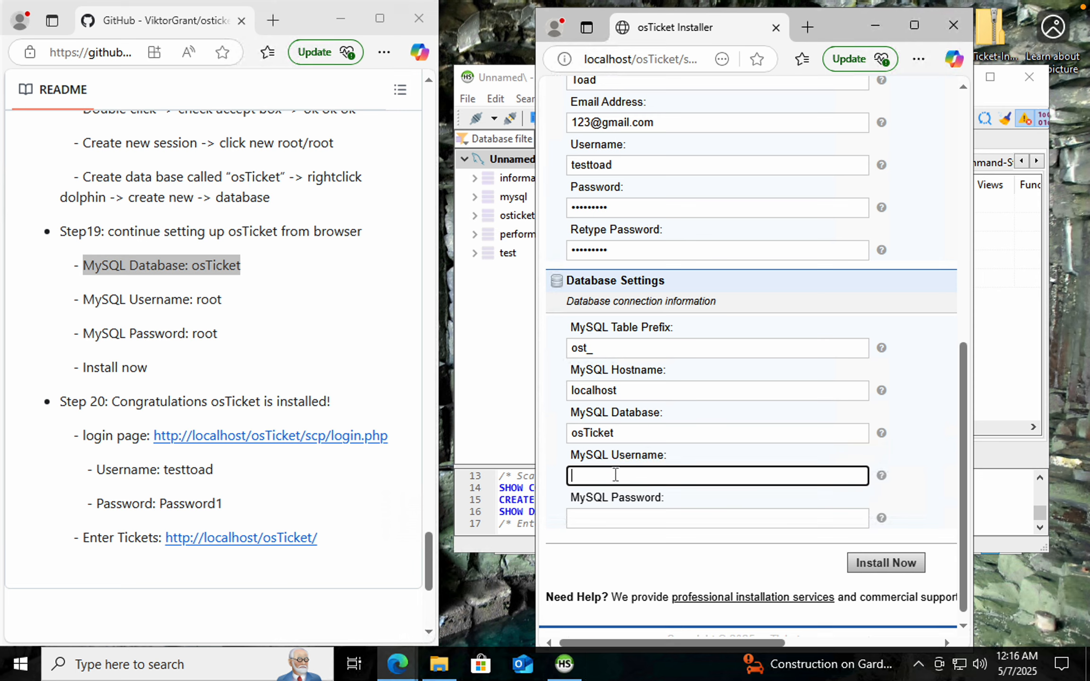
Set the MySQL Username to root, fill in the MySQL password, and submit the installer form
type("root")
left_click(609, 519)
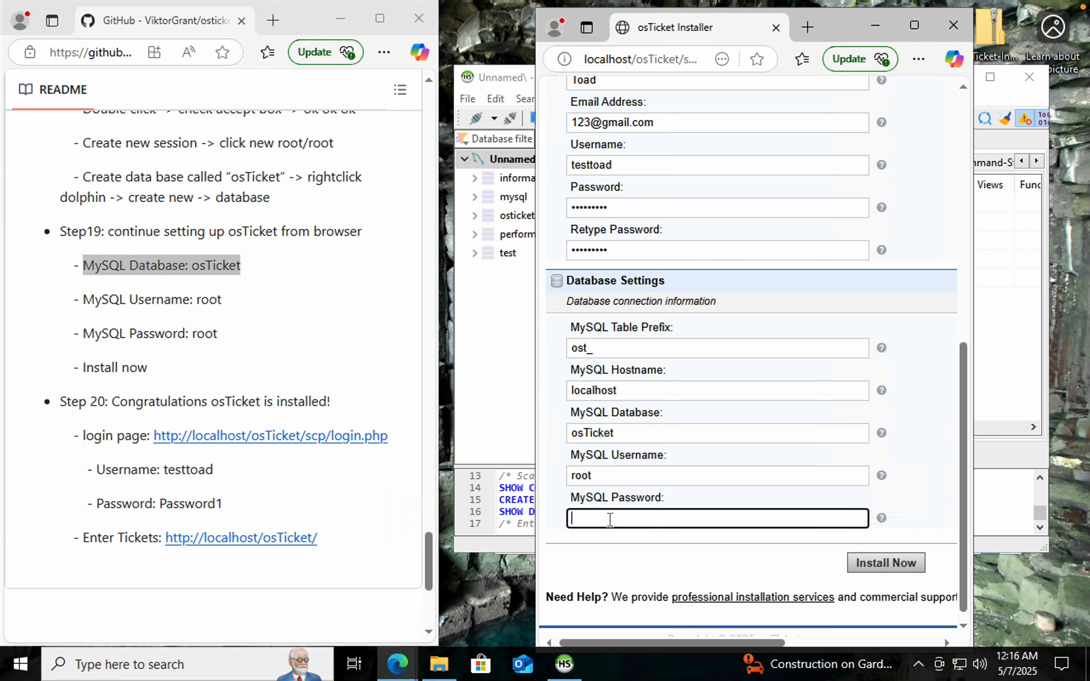
type("root")
left_click(619, 556)
scroll(619, 554, "down", 1)
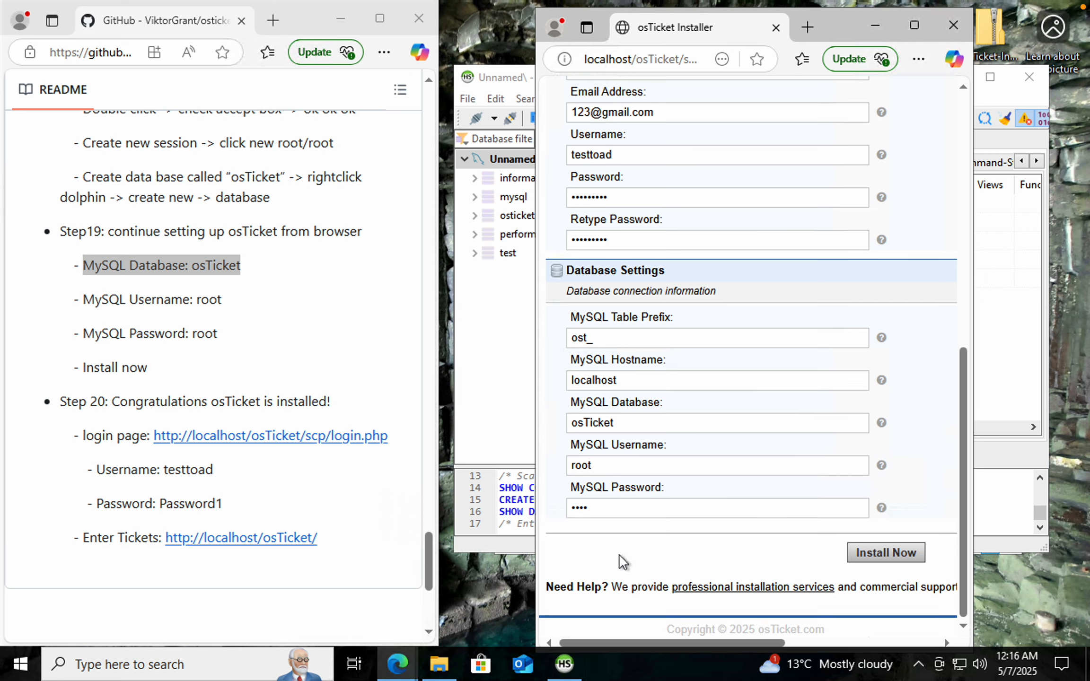
left_click(880, 555)
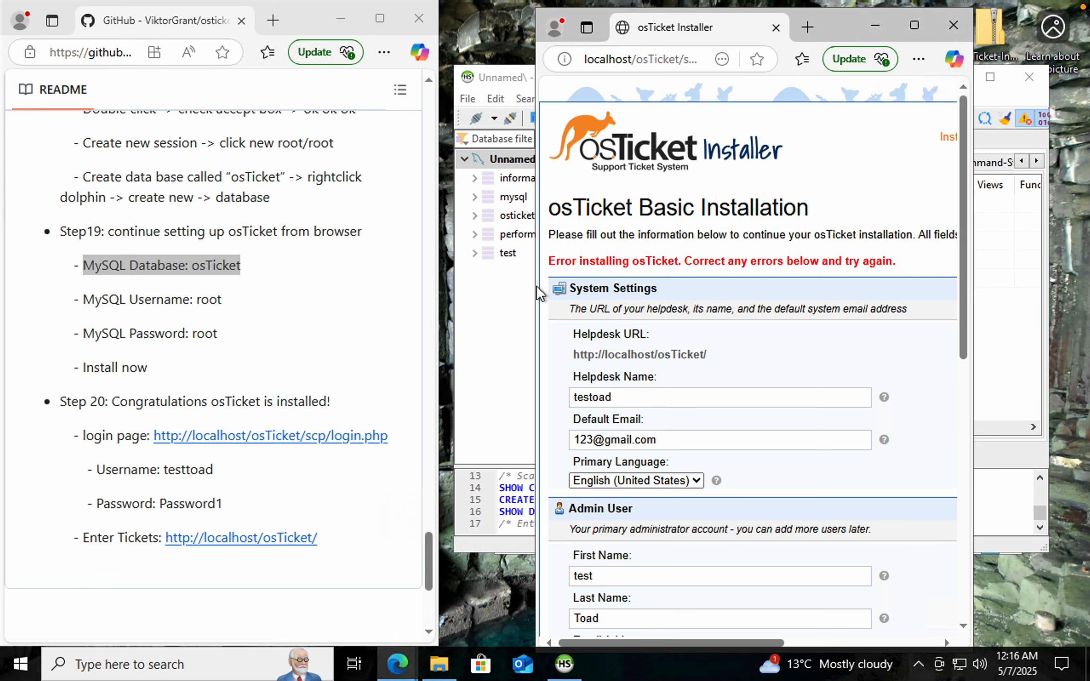
Change the admin user's email address so it no longer matches the system default email
left_click_drag(536, 287, 447, 287)
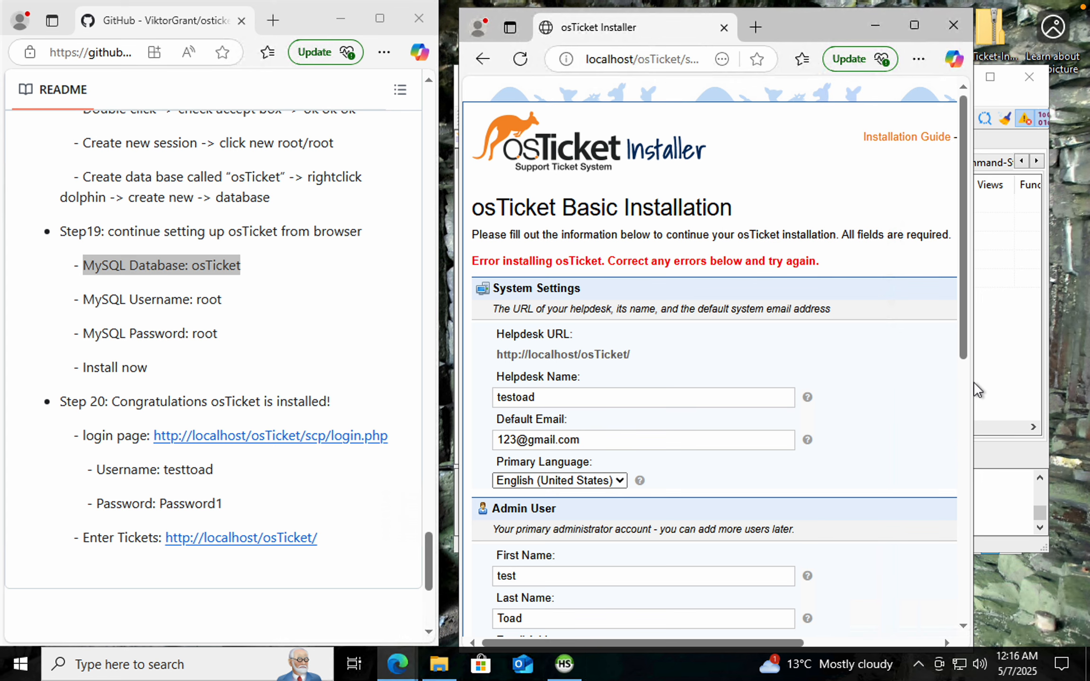
left_click_drag(973, 377, 1053, 369)
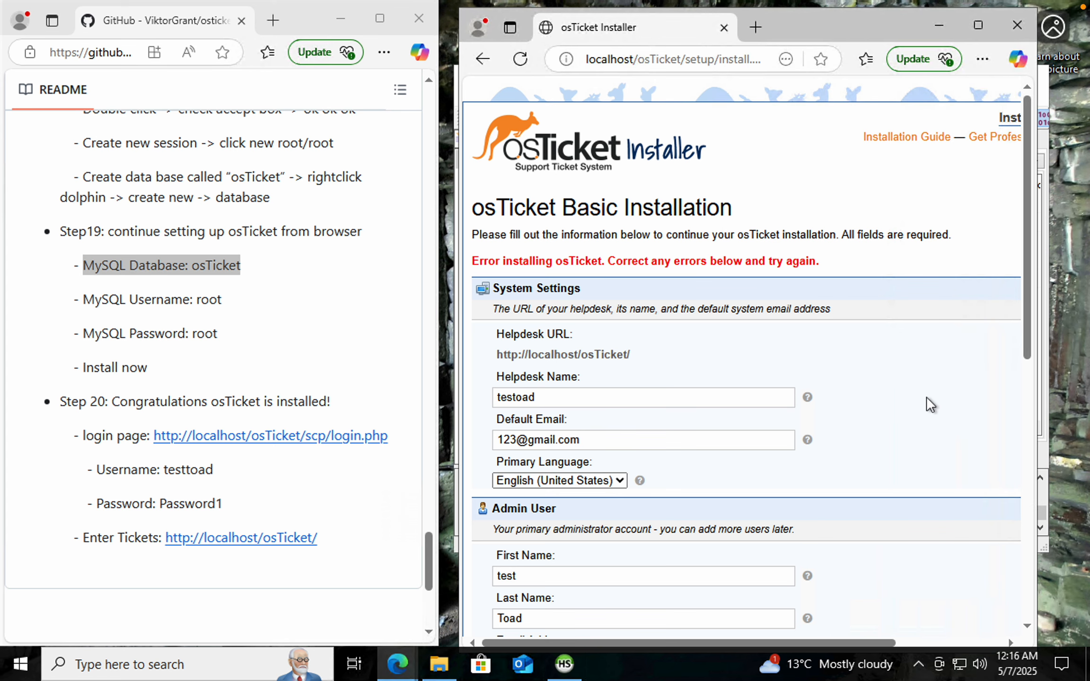
scroll(926, 397, "down", 5)
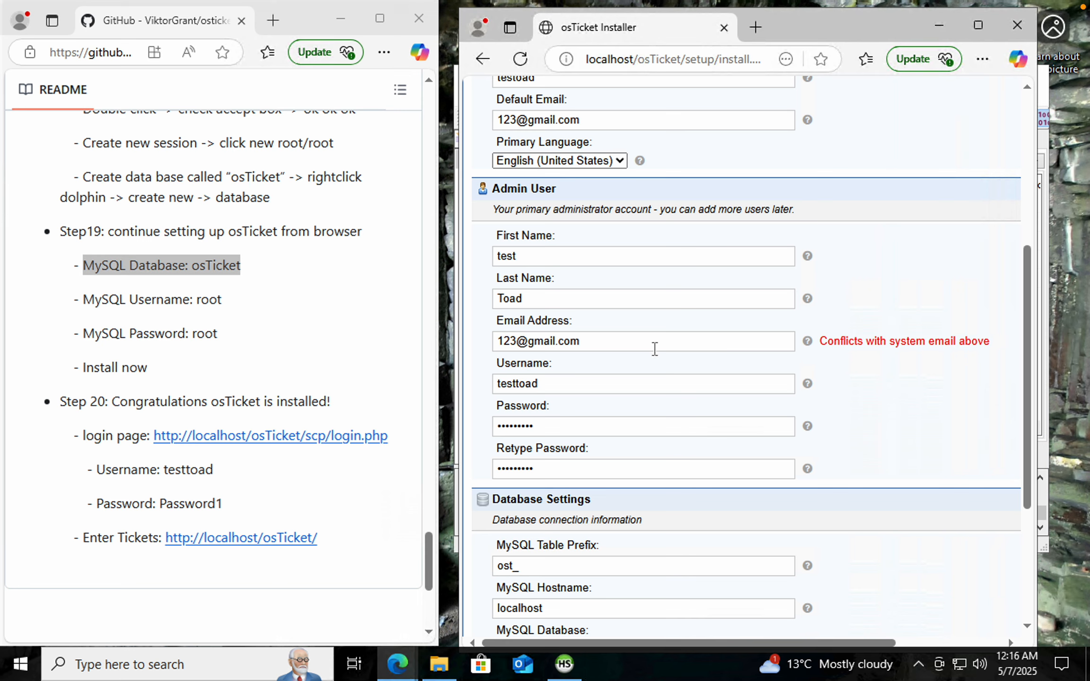
left_click(515, 341)
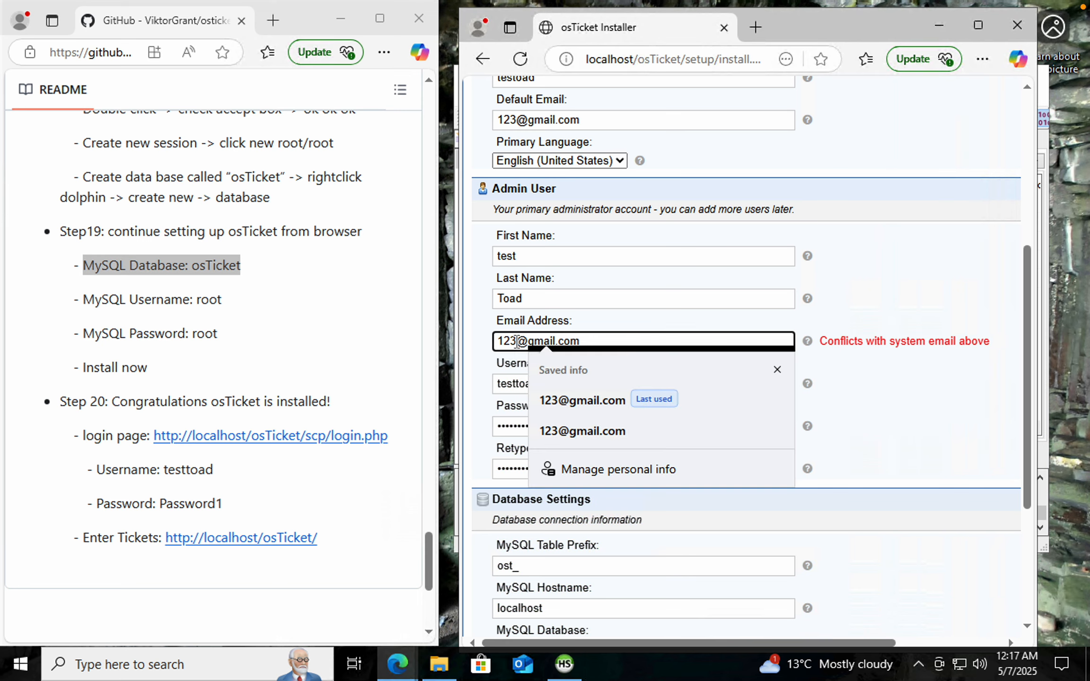
key("BackSpace")
key("BackSpace")
key("shift+Home")
type("test123")
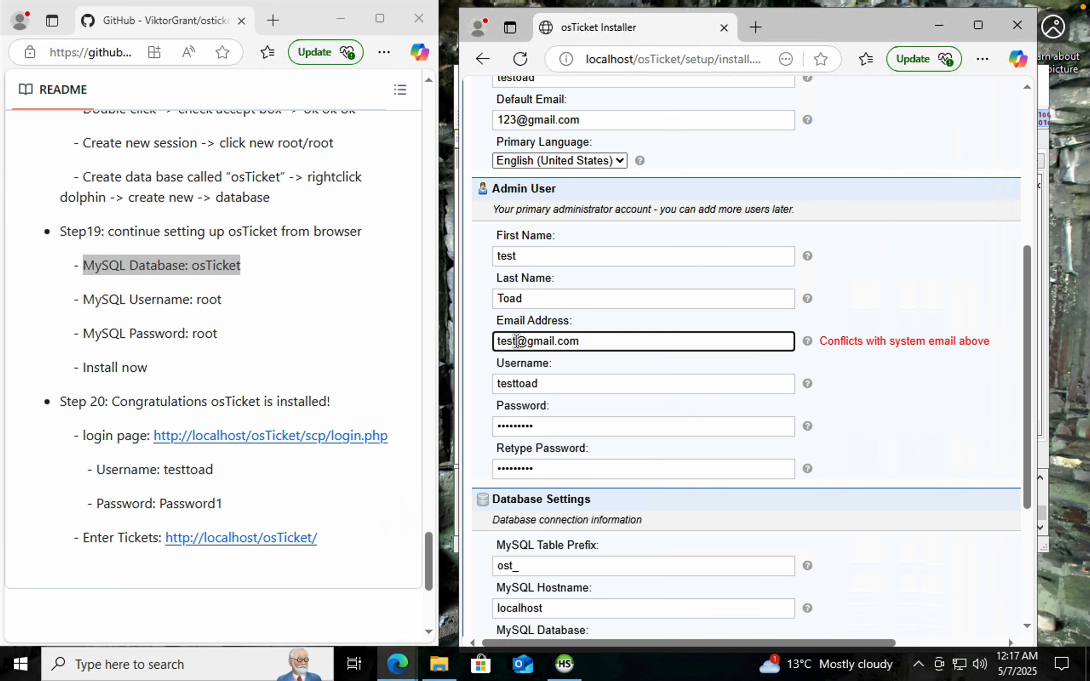
Submit the corrected installer form to install osTicket
left_click(869, 433)
scroll(870, 433, "down", 5)
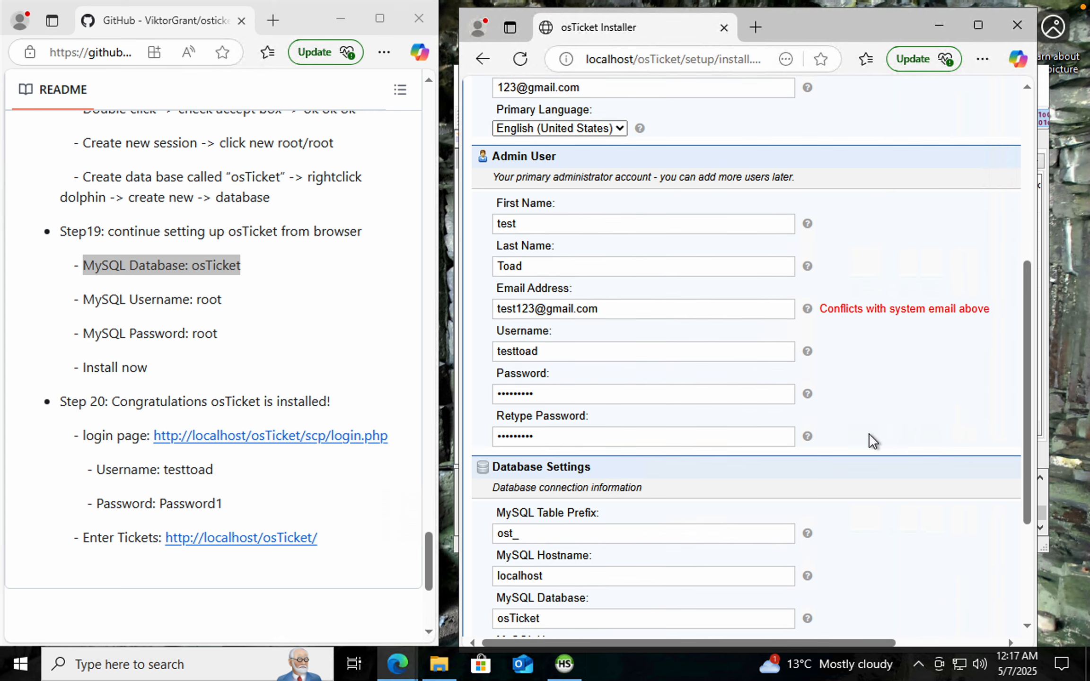
left_click(809, 552)
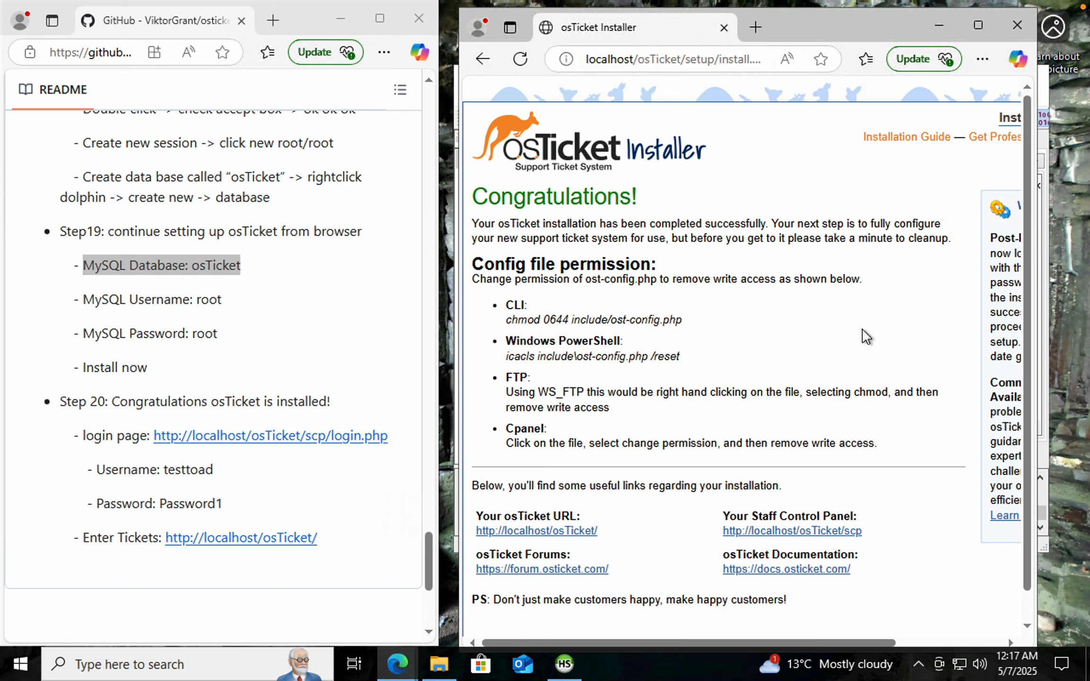
Open the staff login page through the README's login page link
left_click_drag(644, 195, 471, 199)
left_click(713, 203)
left_click(122, 386)
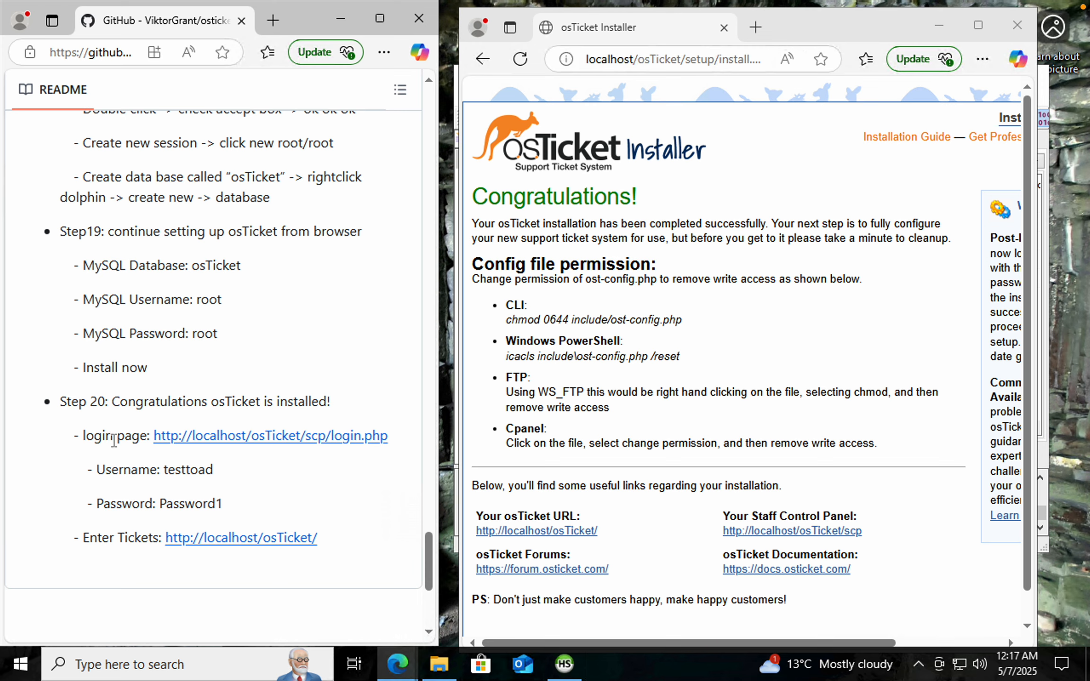
left_click_drag(85, 438, 161, 443)
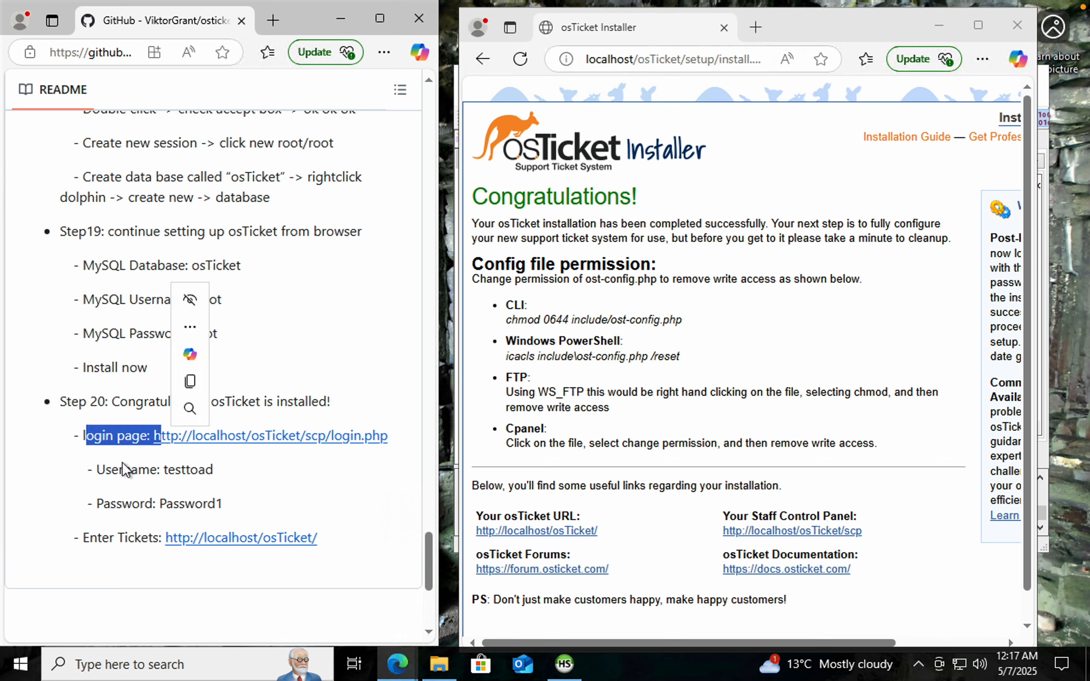
left_click(231, 512)
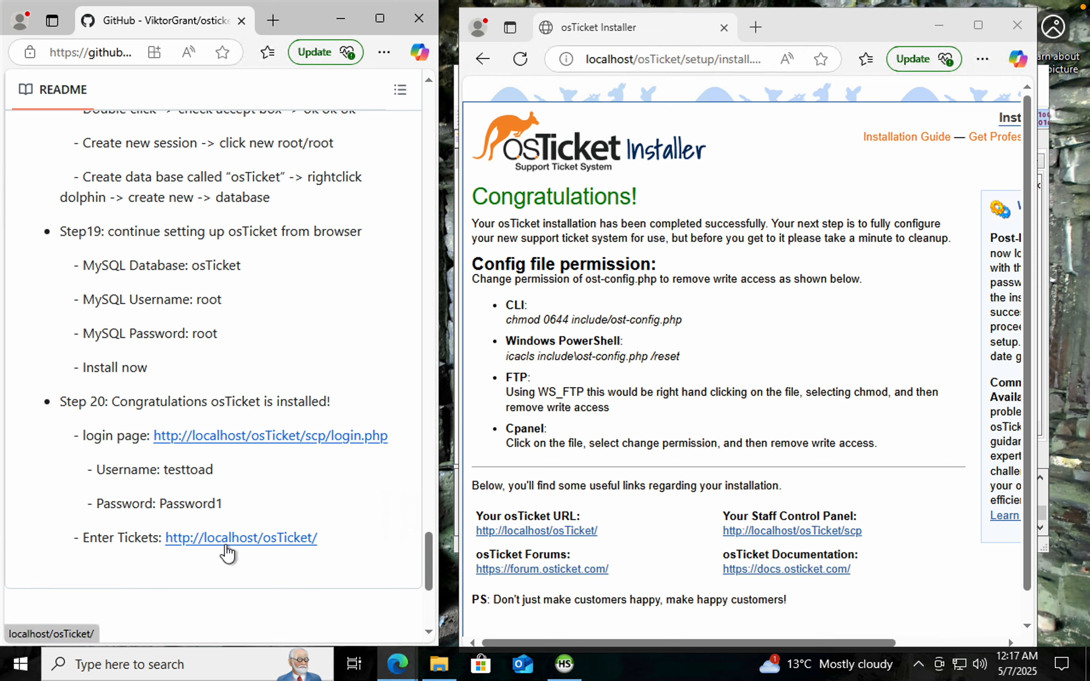
left_click(272, 440)
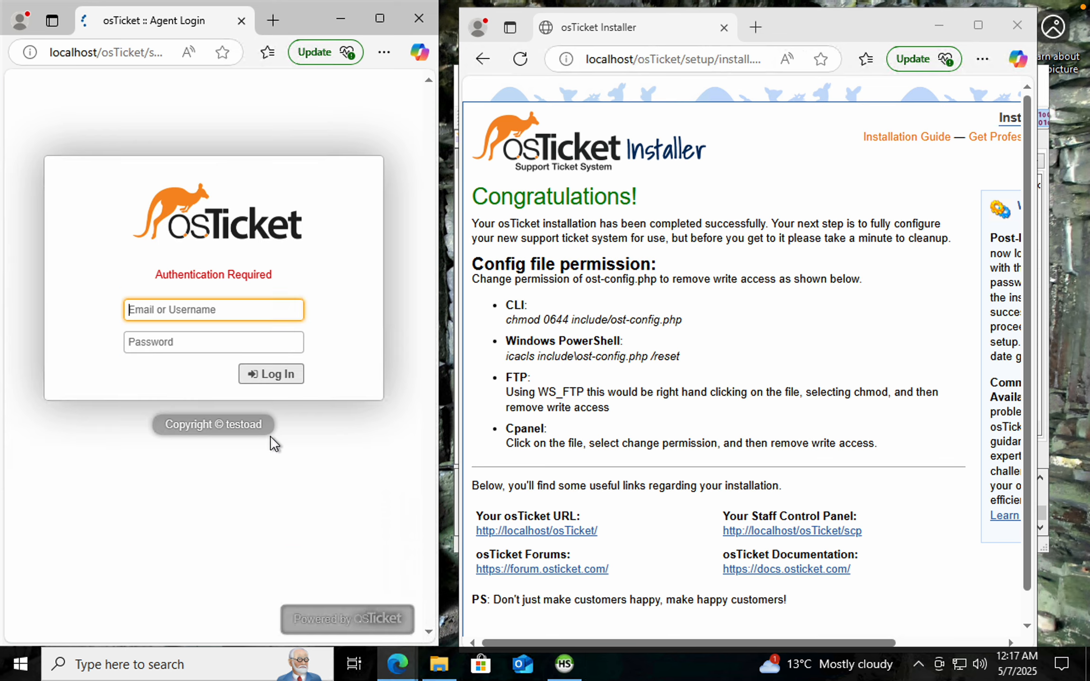
Try to log in to the staff panel with the admin username and password
type("testtaod")
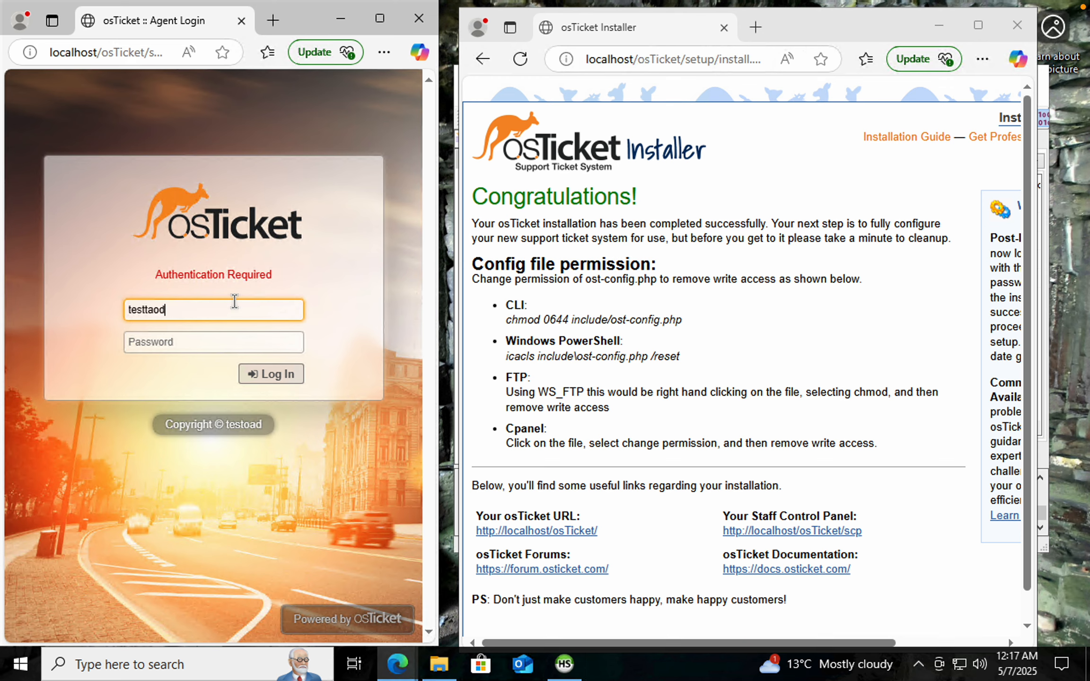
left_click(220, 341)
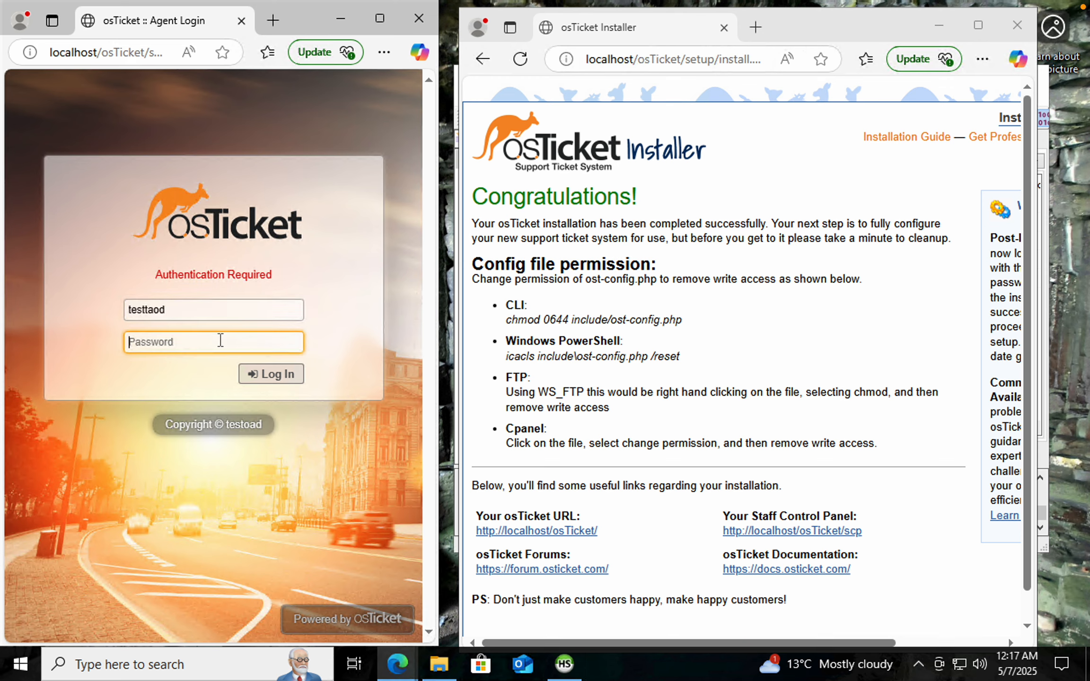
type("••")
left_click(272, 380)
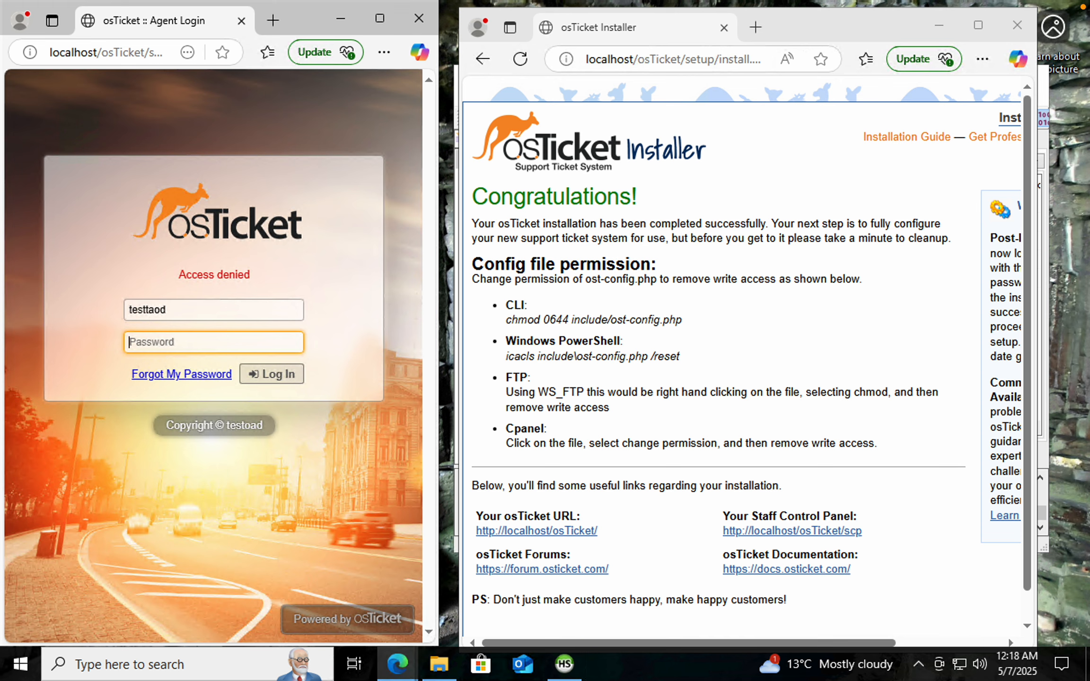
type("taod")
key("Return")
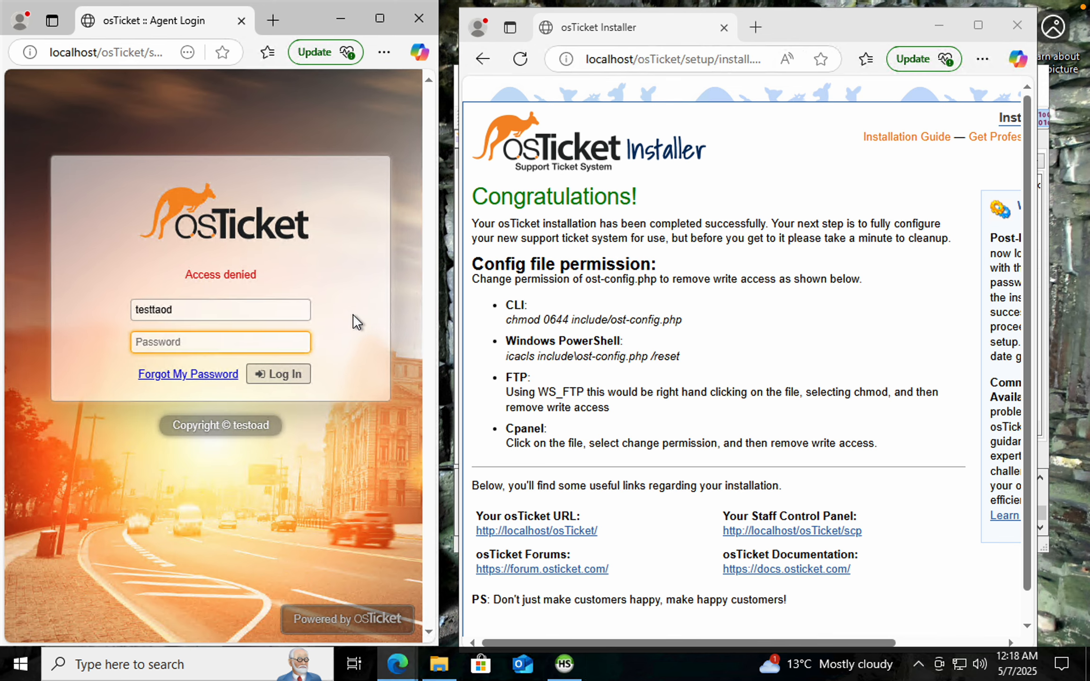
Reopen the staff login page from the README link in a new browser tab
left_click(386, 18)
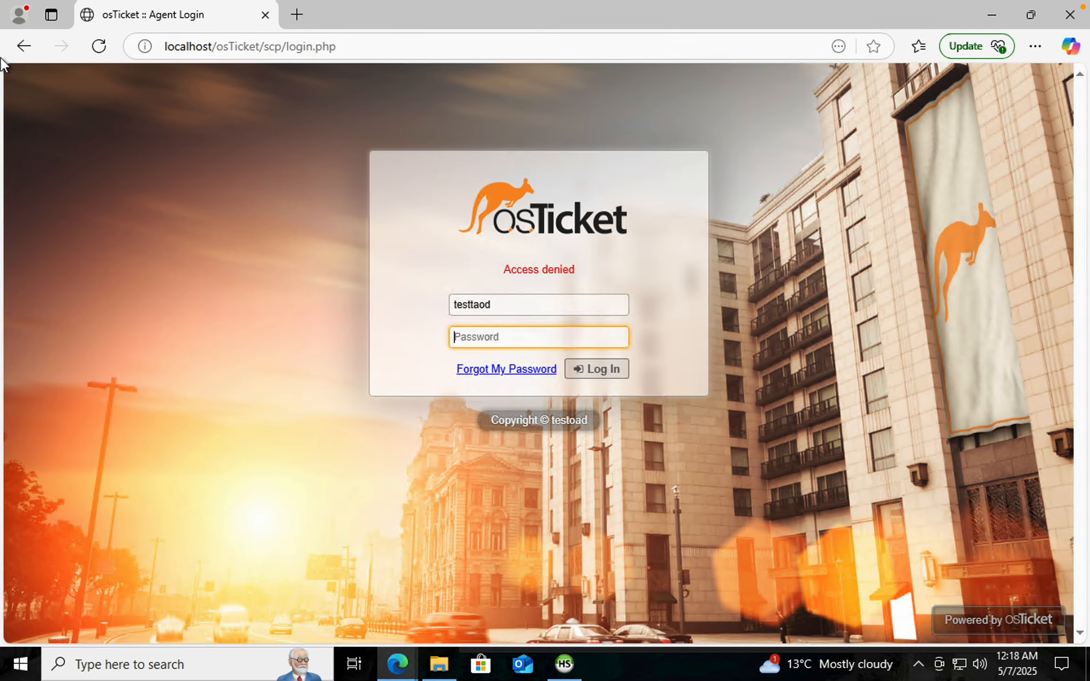
left_click(24, 46)
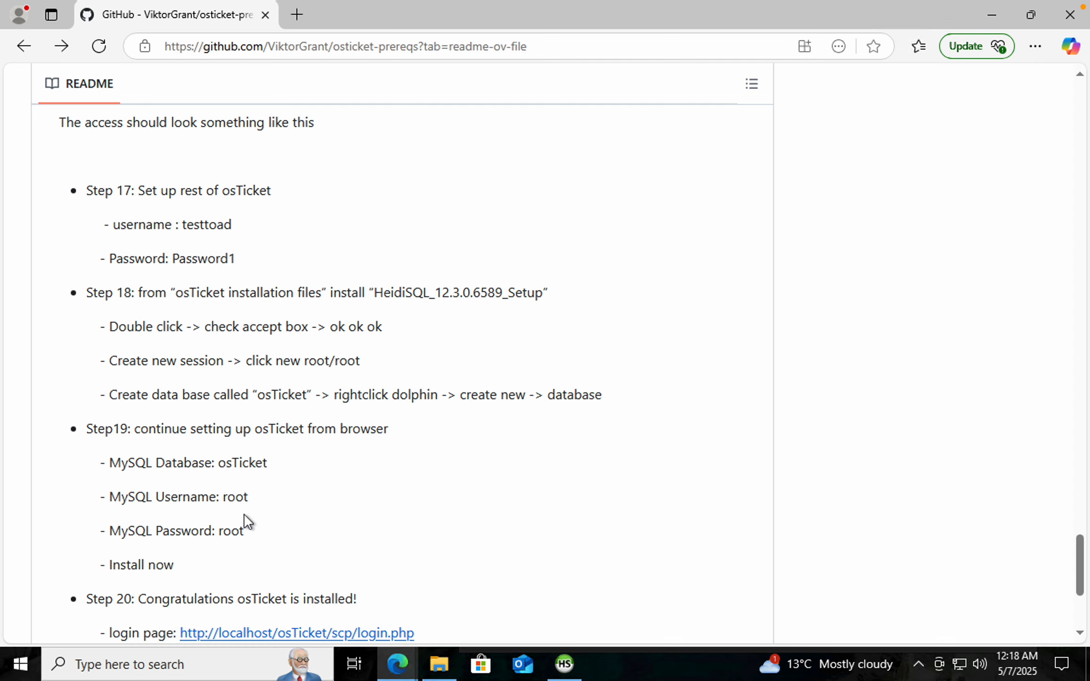
scroll(244, 514, "down", 3)
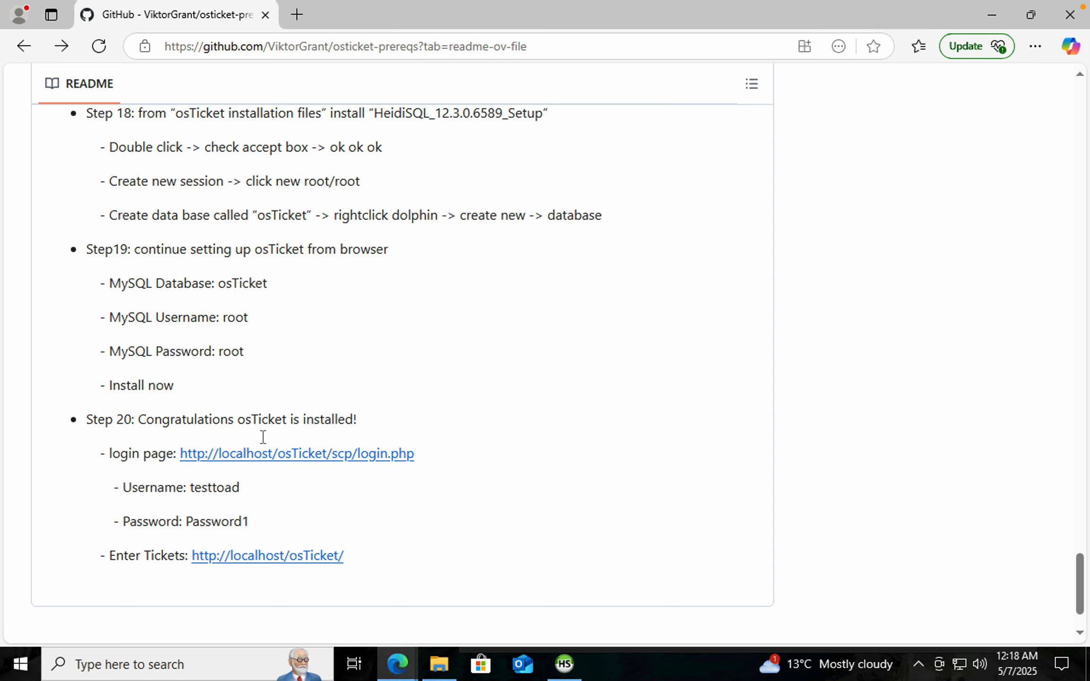
left_click(256, 453)
key("super")
left_click(601, 368)
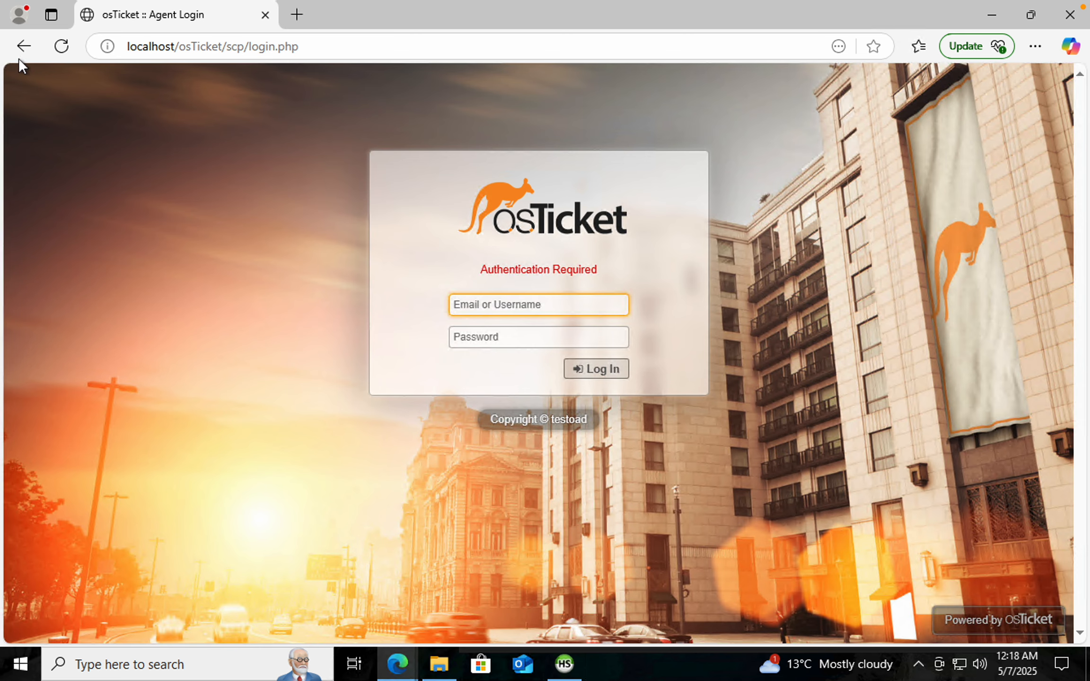
left_click(23, 48)
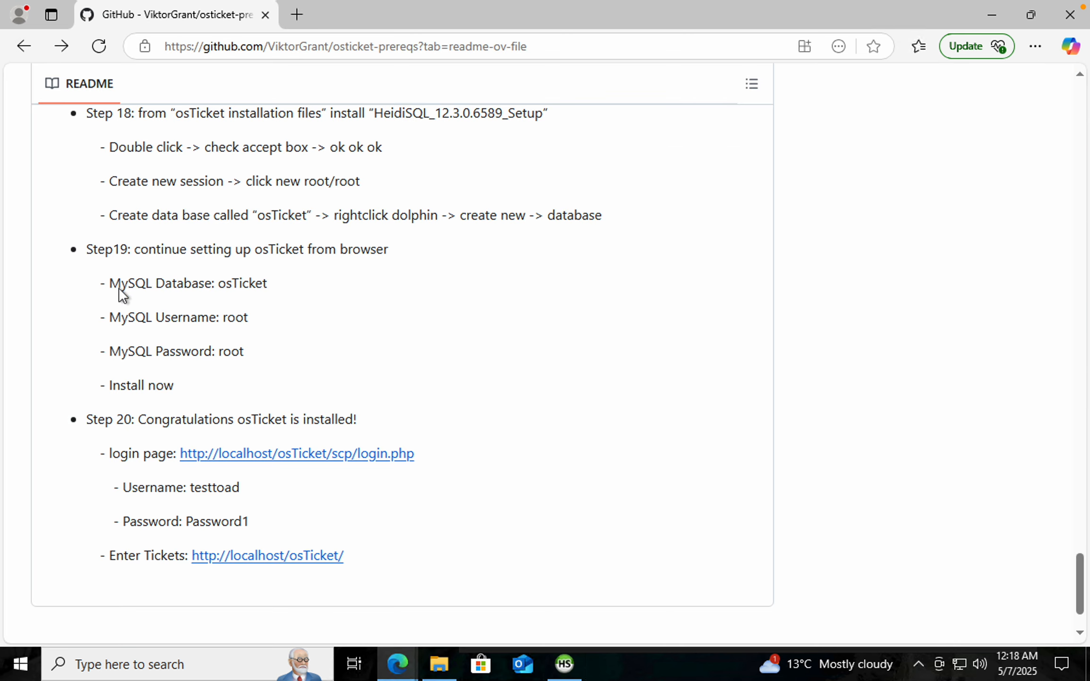
middle_click(255, 457)
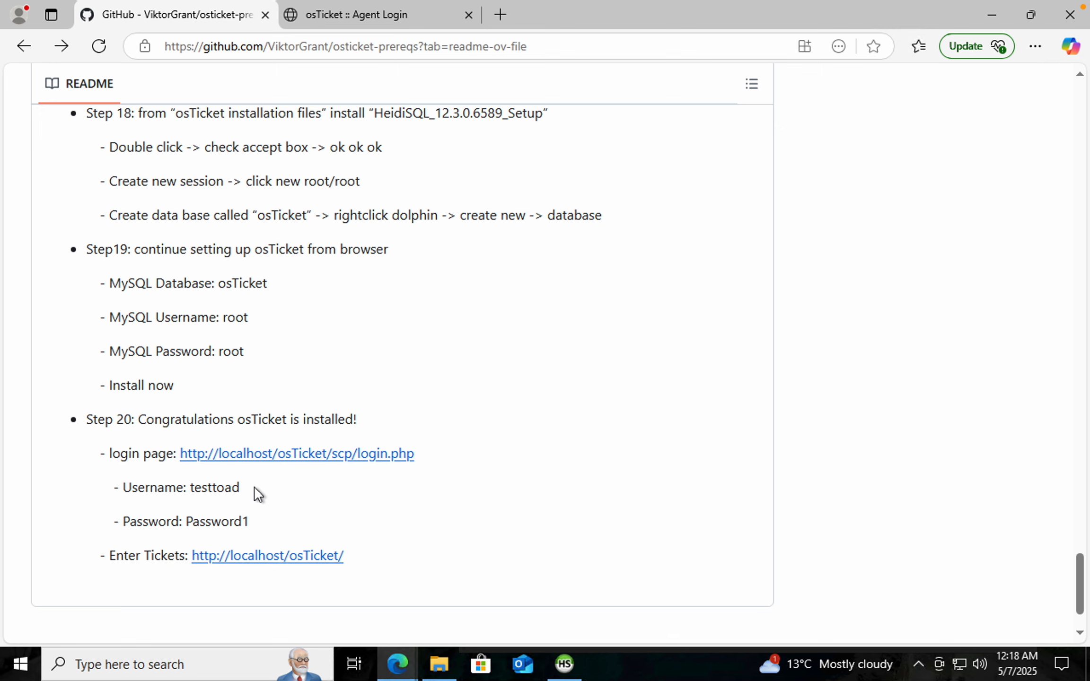
left_click(363, 20)
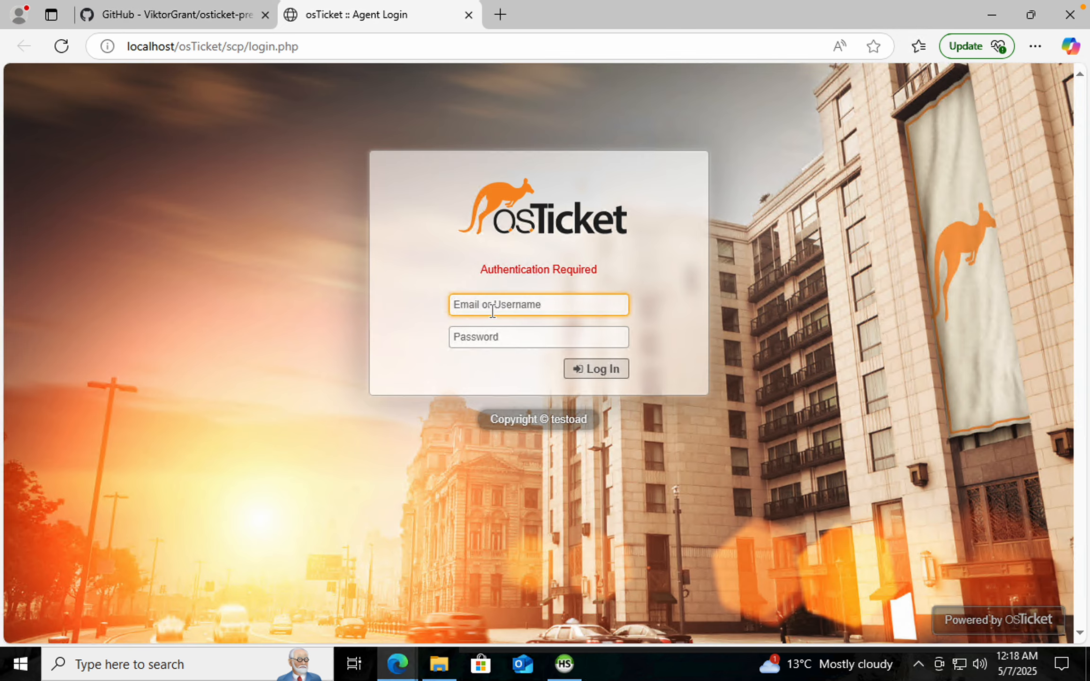
Log in to the staff control panel as testtoad with the admin password and decline saving it
type("tes")
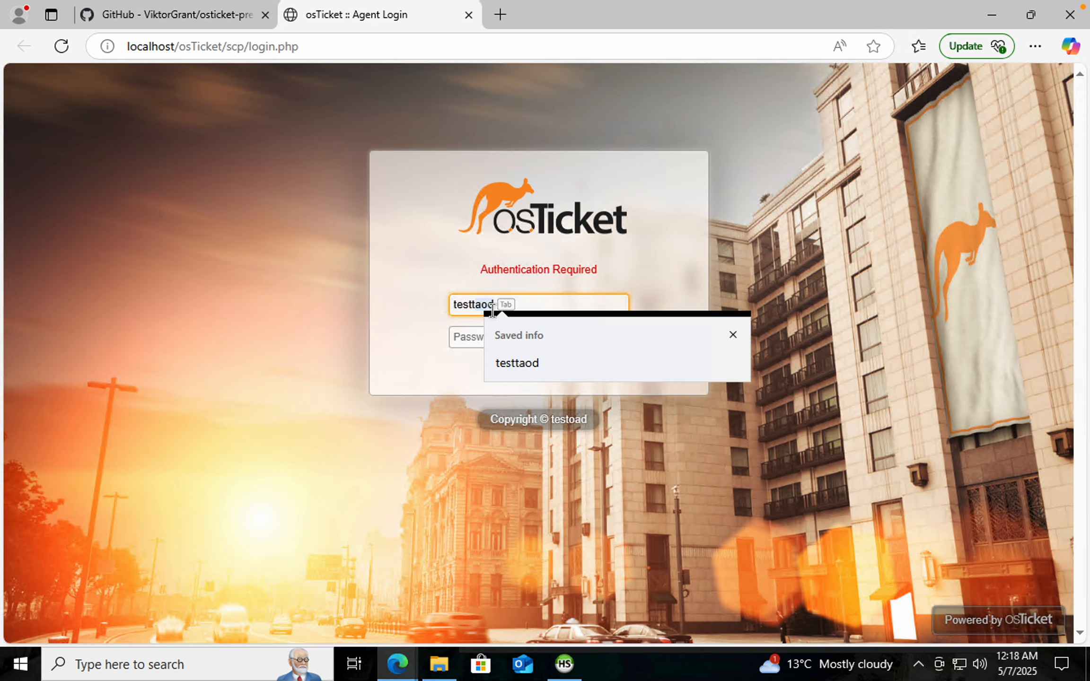
type("ttoad")
left_click(498, 337)
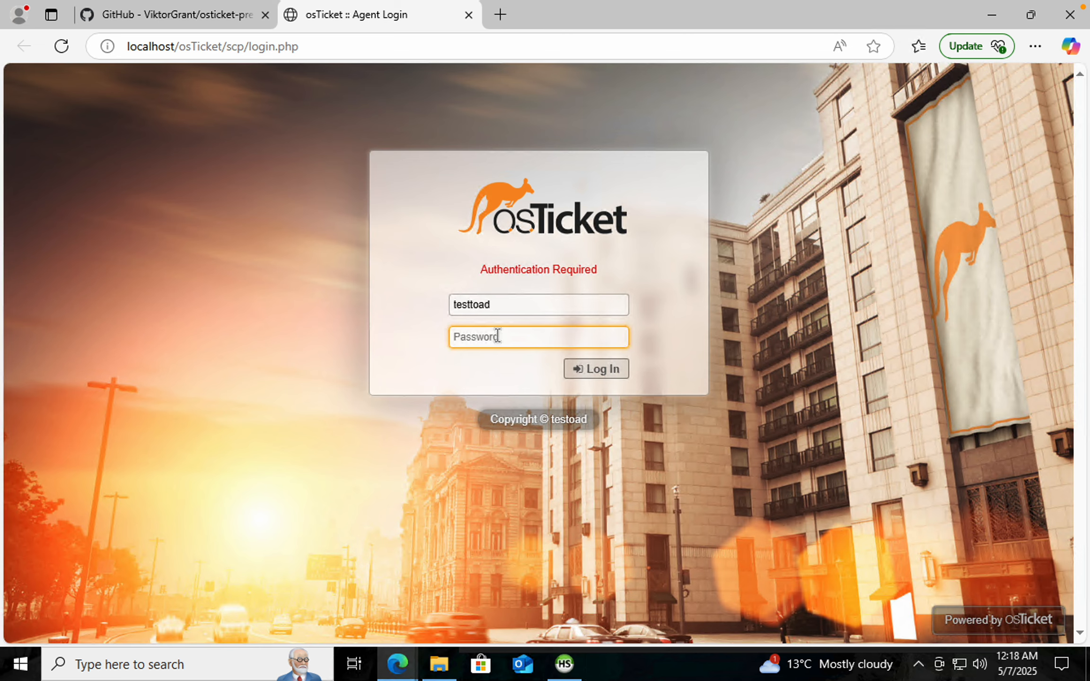
type("p")
key("Return")
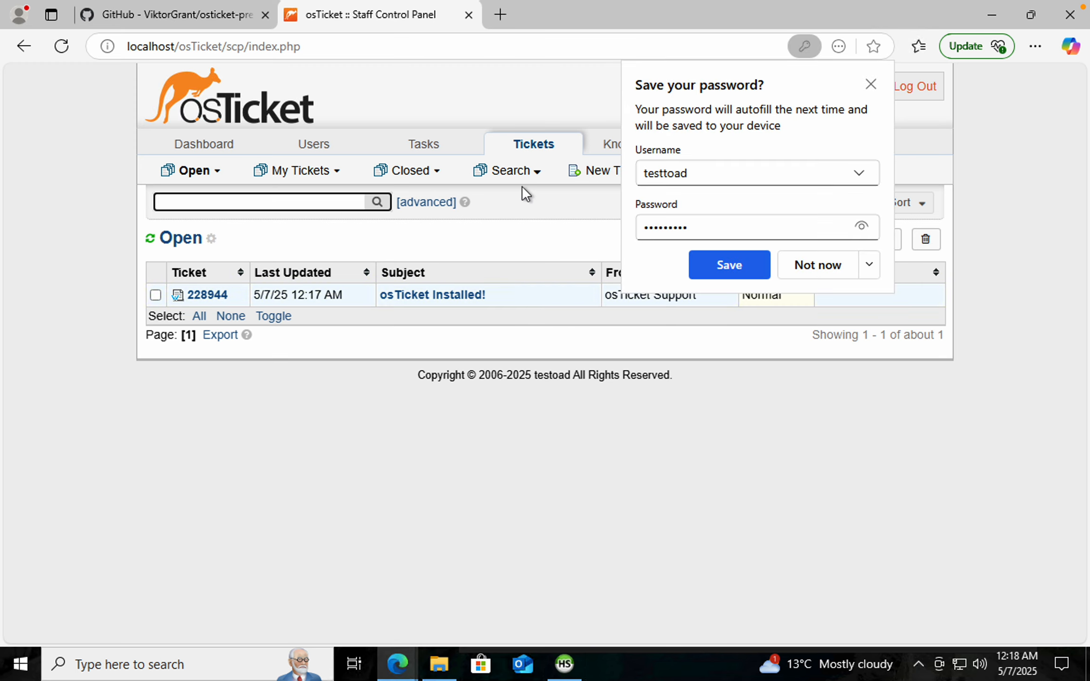
left_click(870, 85)
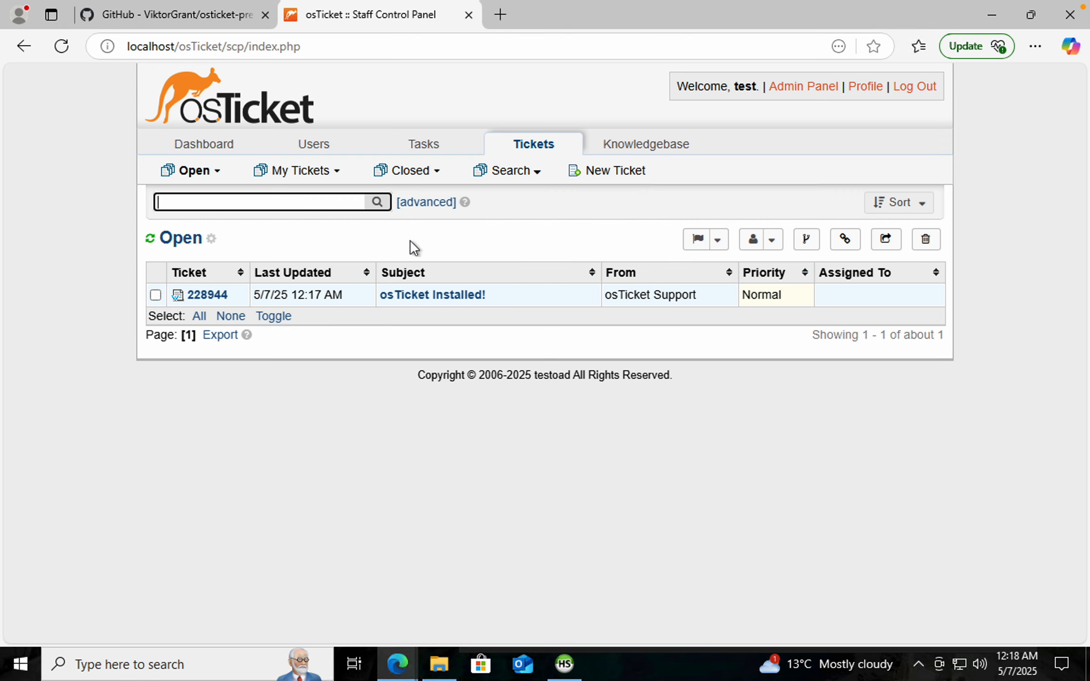
Open the Support Center from the README's Enter Tickets link and start a new ticket
left_click(253, 16)
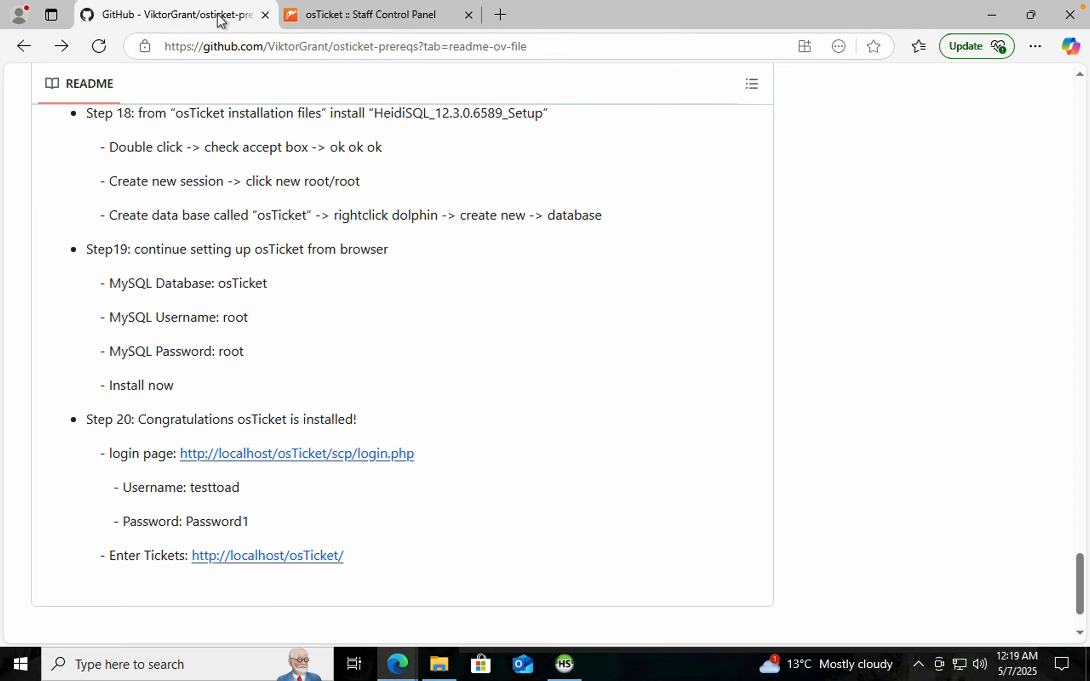
left_click(1039, 18)
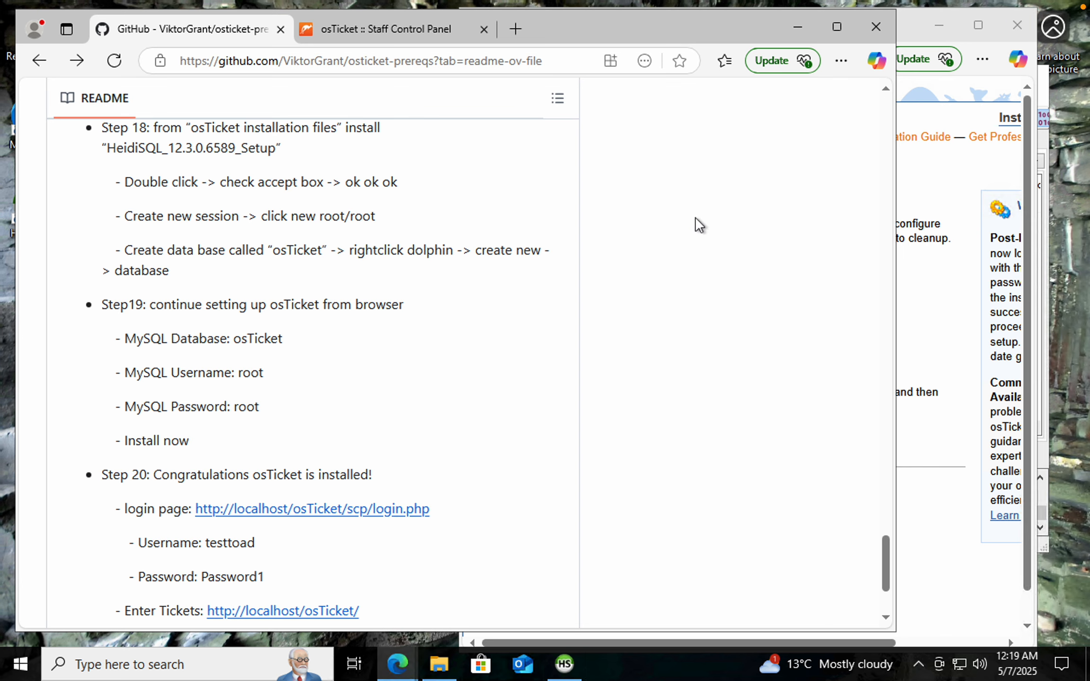
key("super+Left")
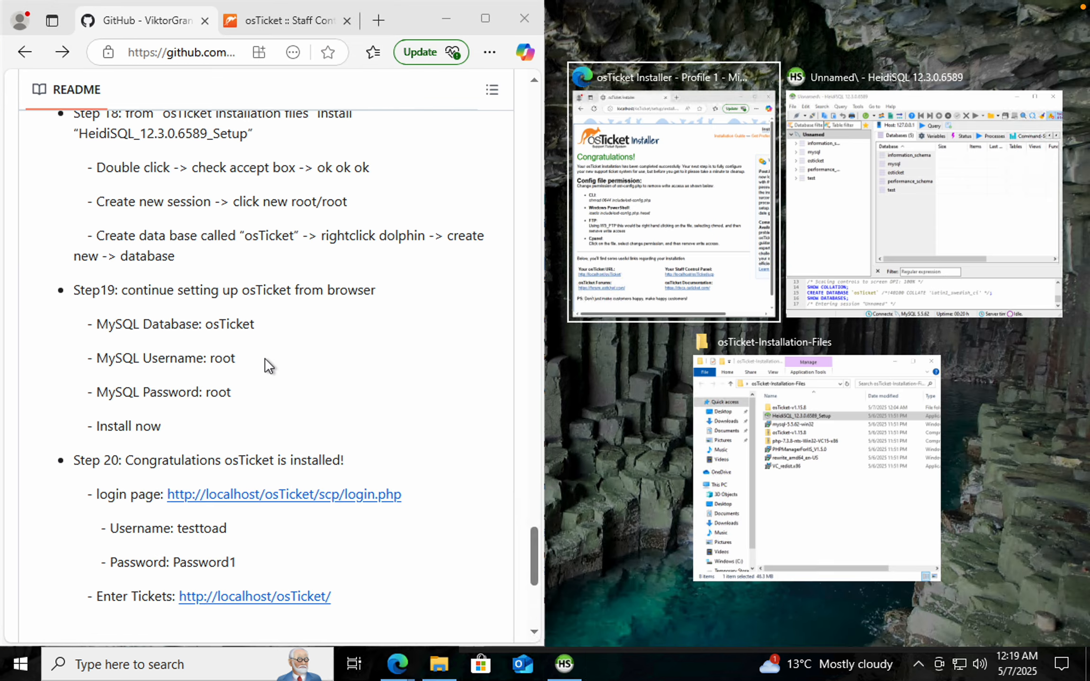
left_click(234, 599)
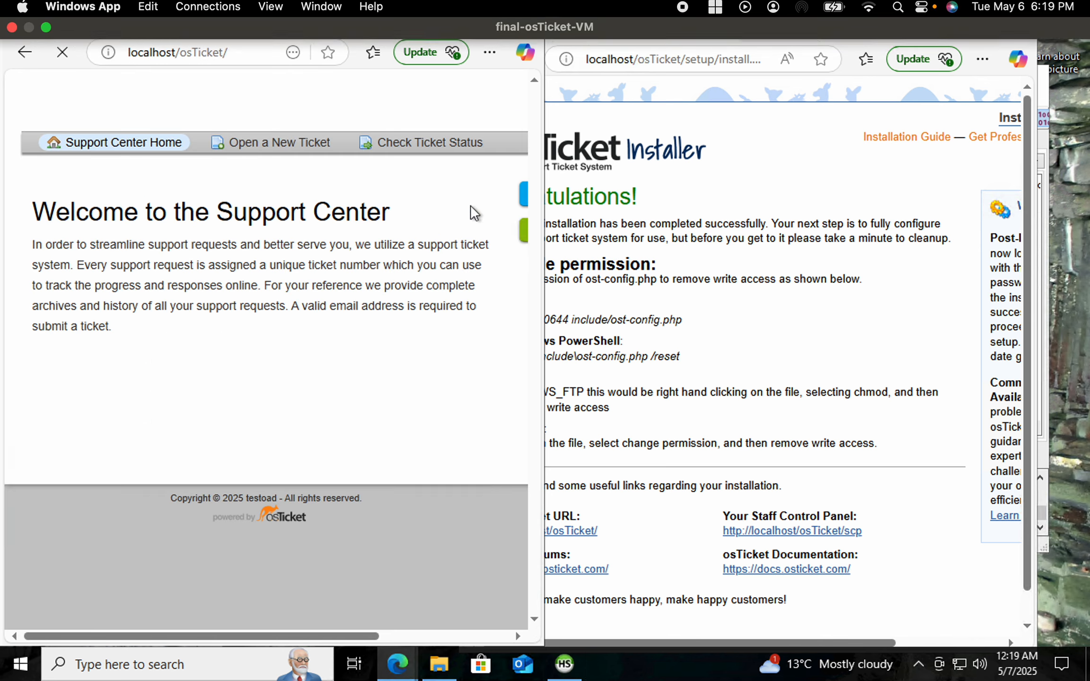
left_click(489, 21)
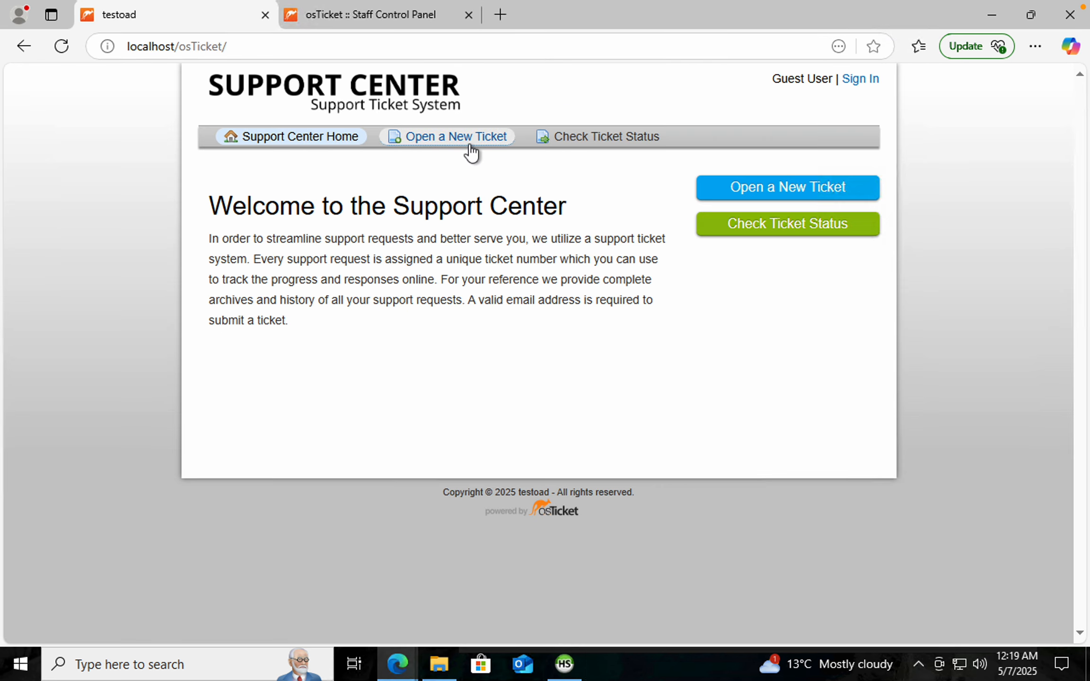
left_click(765, 193)
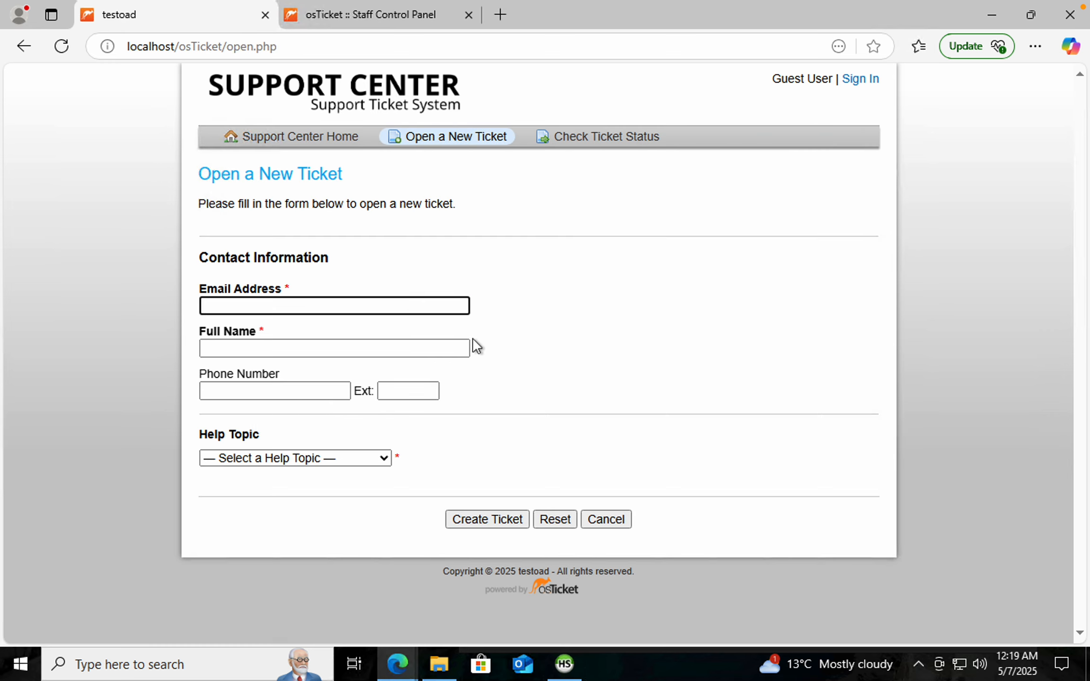
Submit the empty new-ticket form, then go back to the GitHub README page
left_click(490, 525)
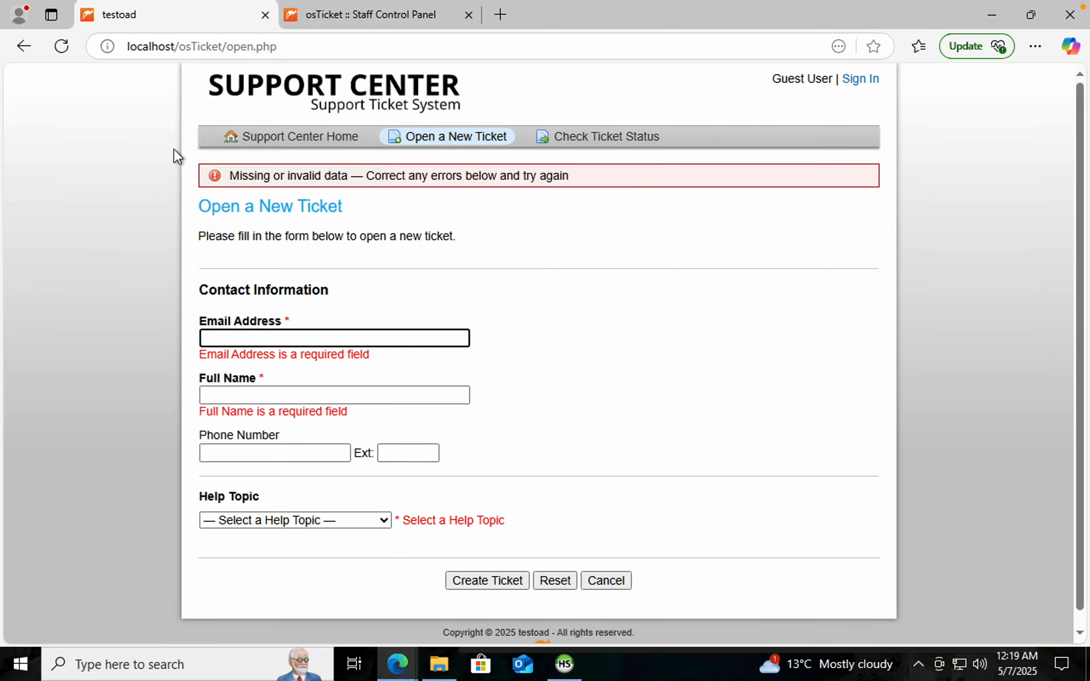
left_click(21, 47)
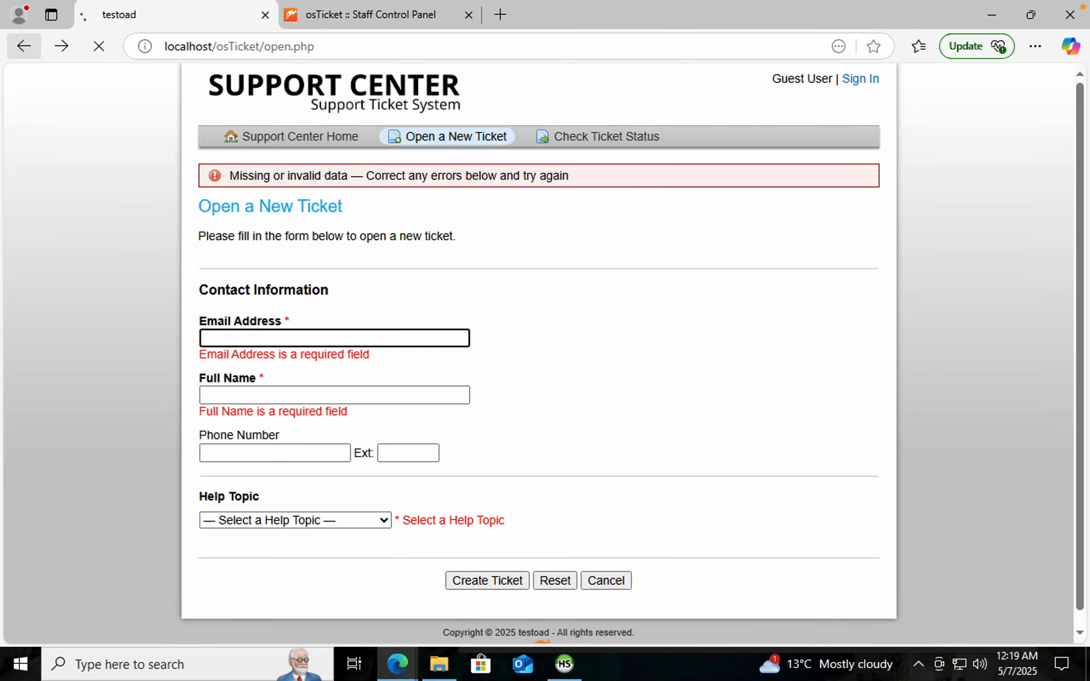
left_click(29, 52)
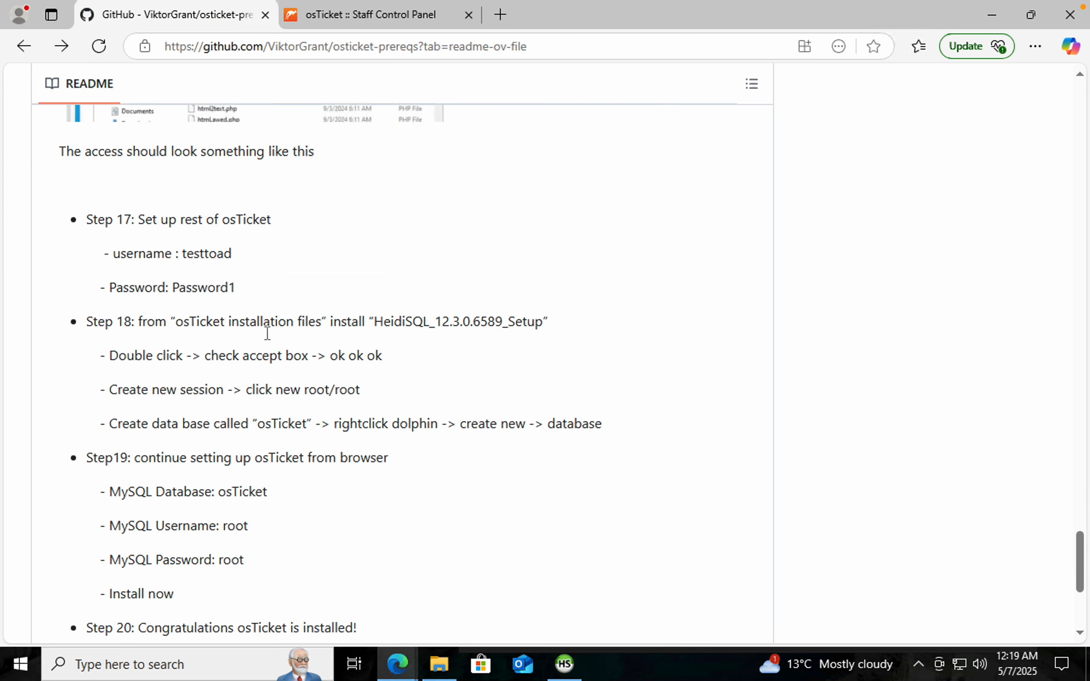
Snap the README browser window to the left half of the screen and close the osTicket Installer window
left_click(1028, 19)
key("super+Left")
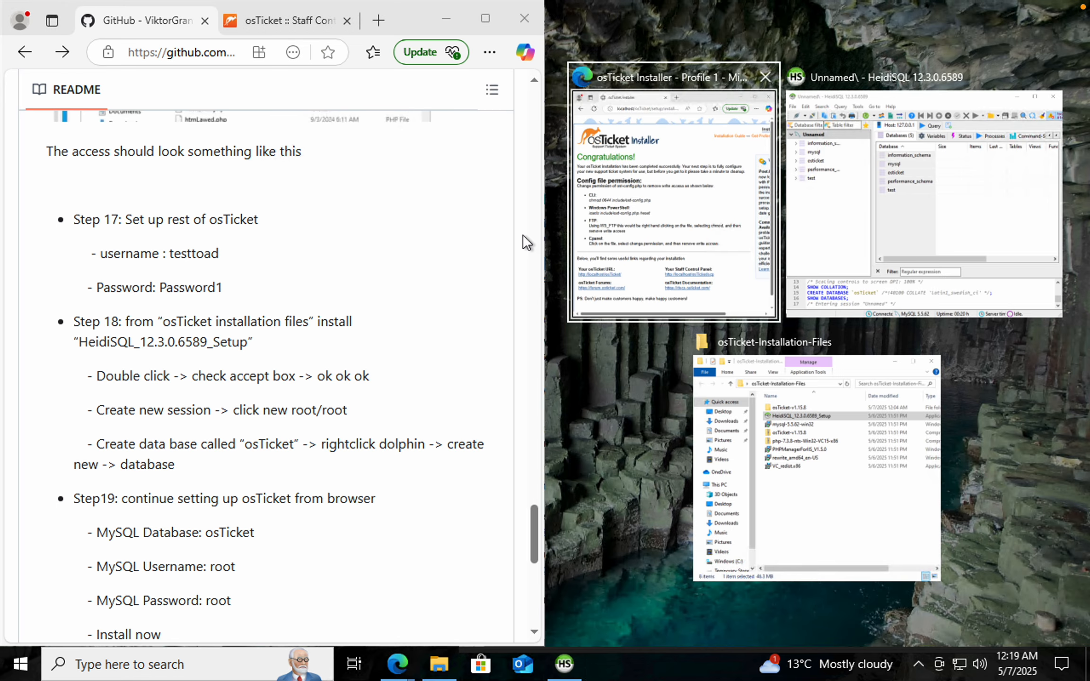
key("Return")
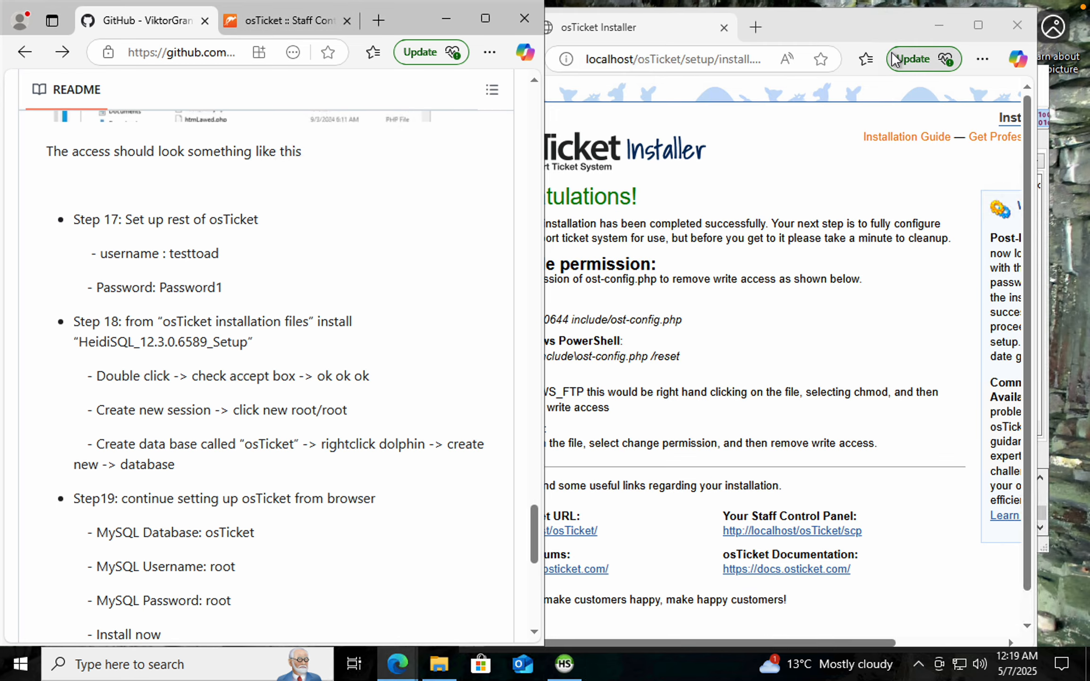
left_click(955, 25)
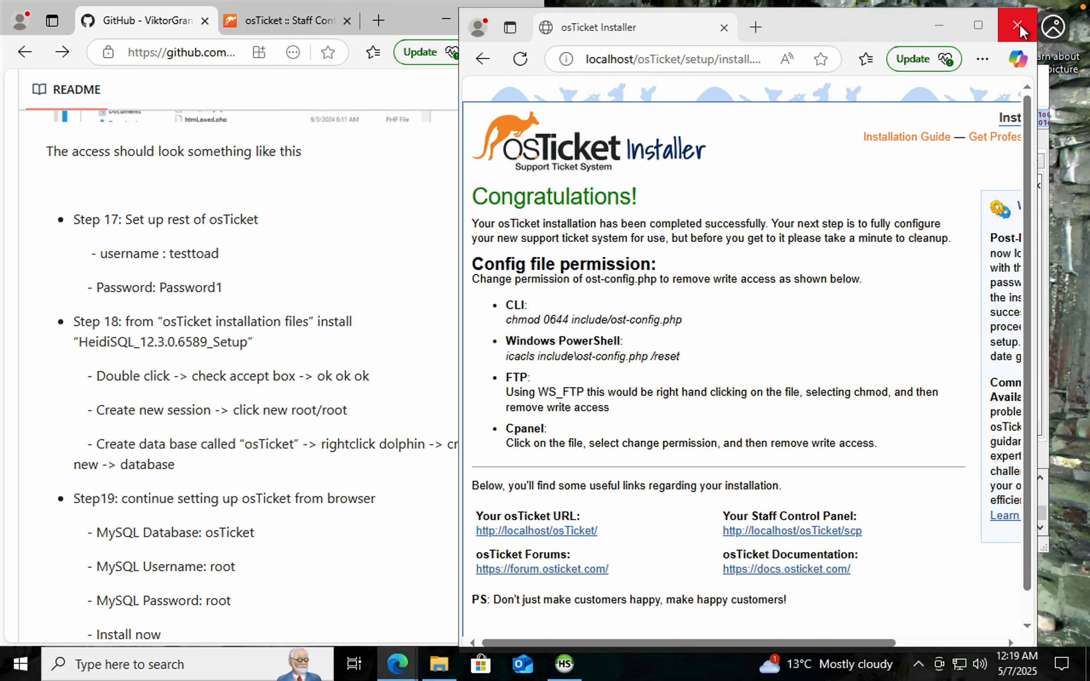
left_click_drag(835, 93, 872, 94)
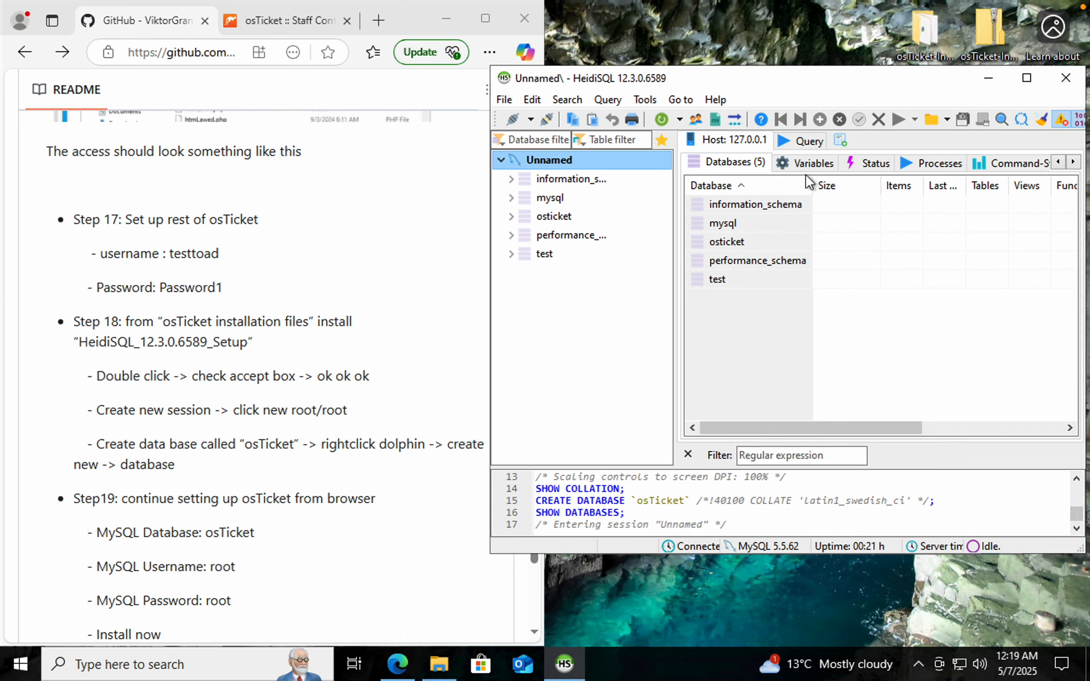
Maximize the README browser, return to the repository top, and open the author's osTicket-Congfiguration repository from his profile
scroll(260, 504, "down", 10)
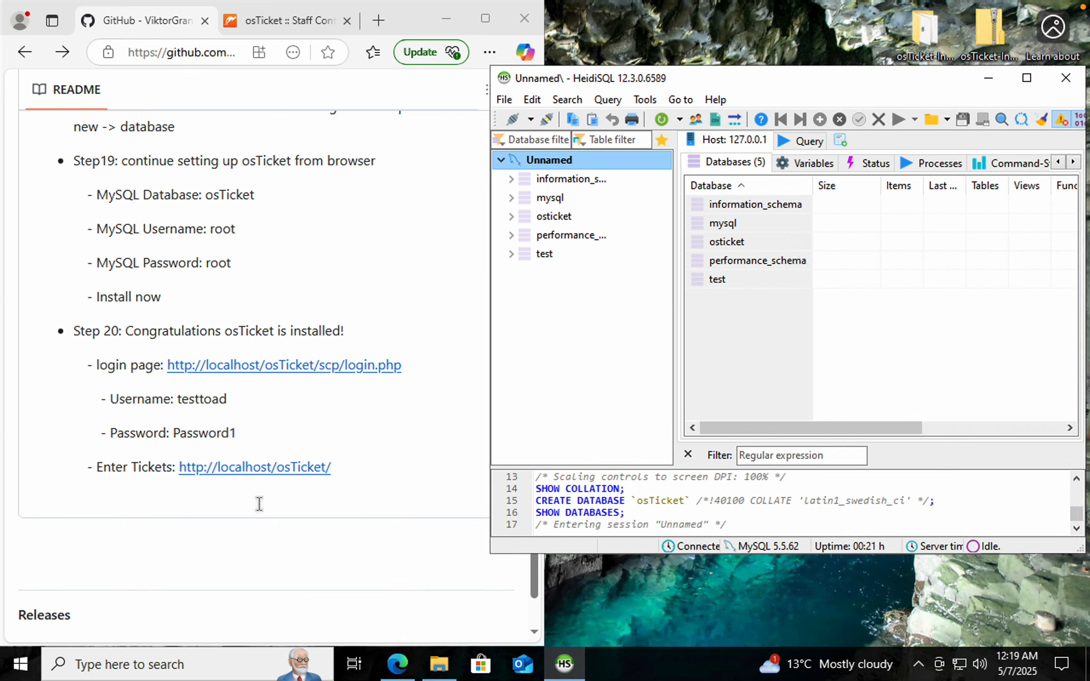
scroll(294, 464, "up", 3)
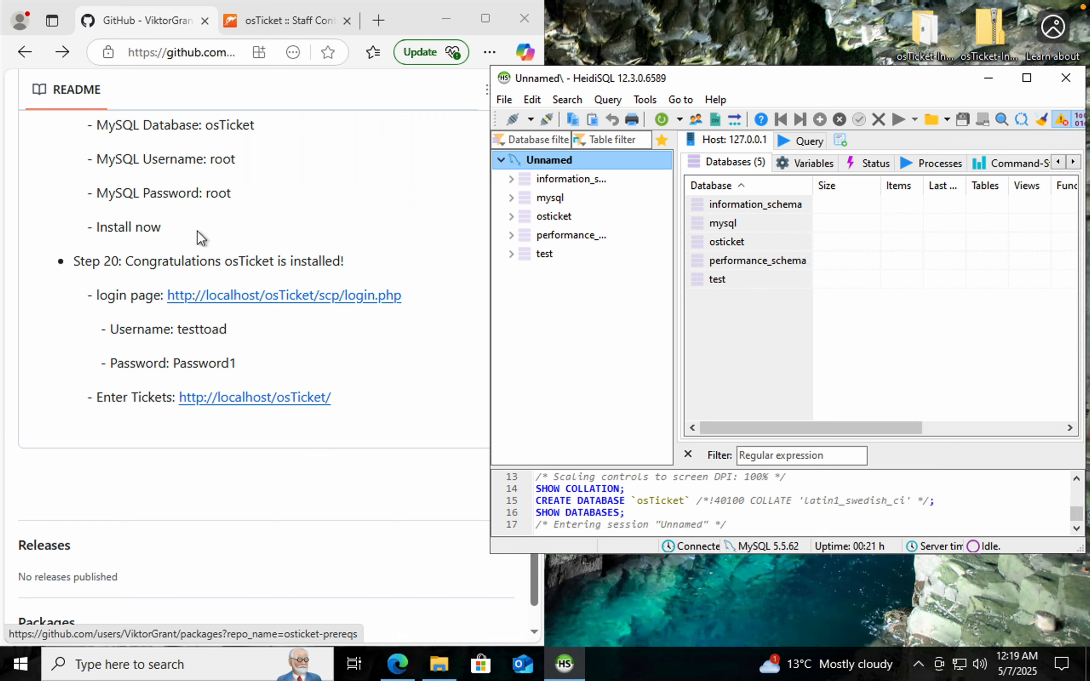
left_click(485, 18)
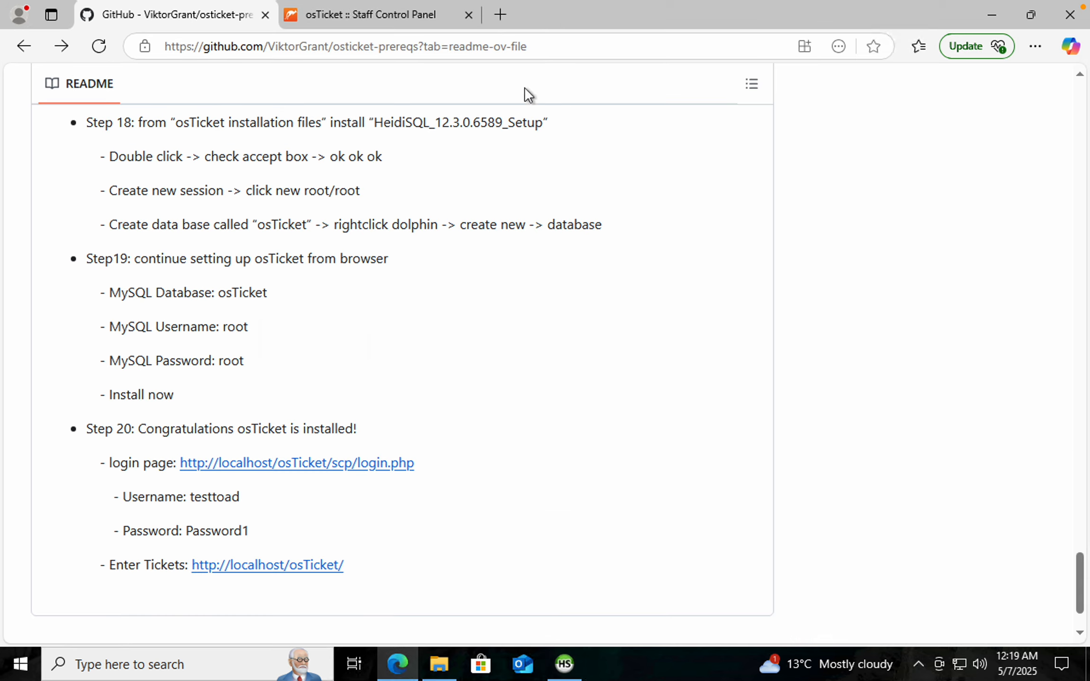
scroll(590, 358, "up", 20)
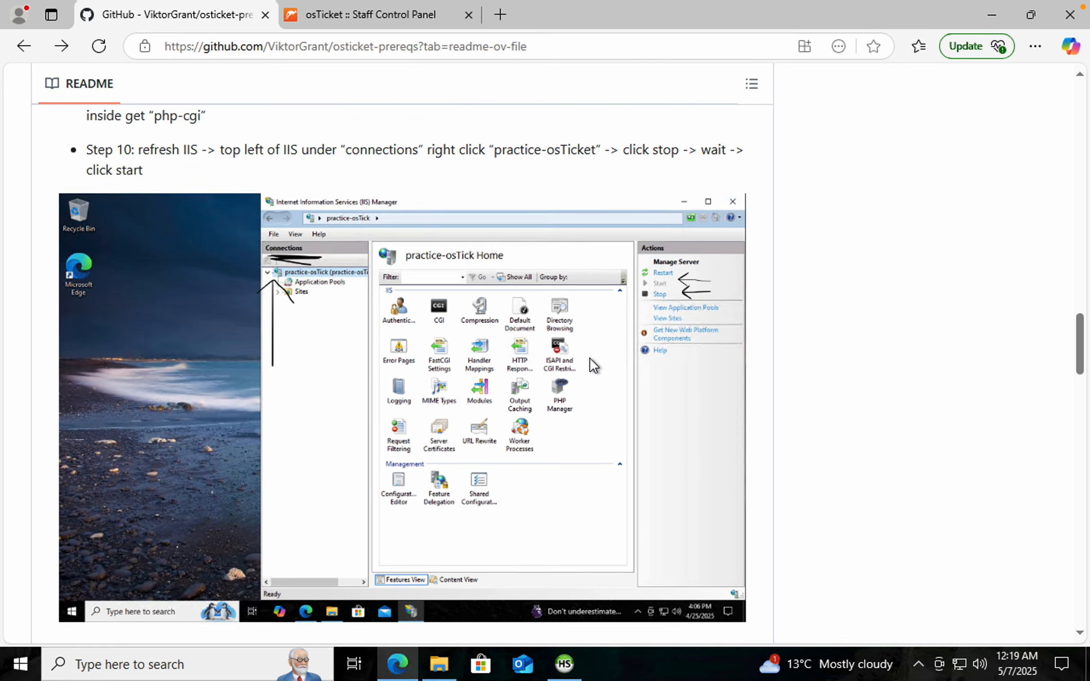
scroll(589, 356, "up", 15)
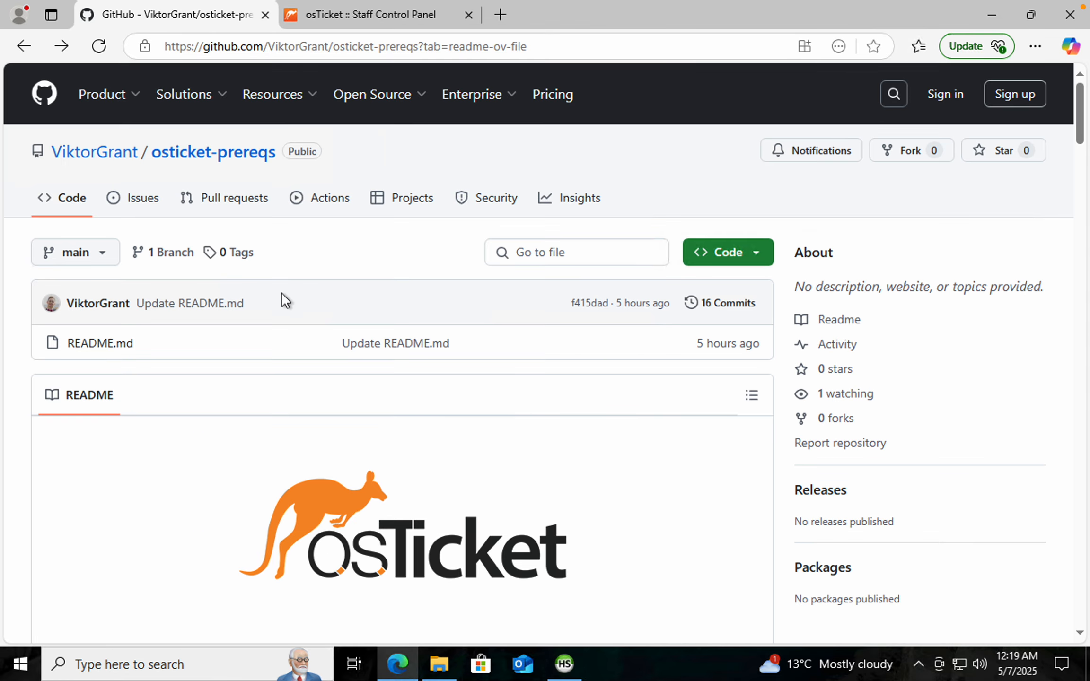
left_click(111, 159)
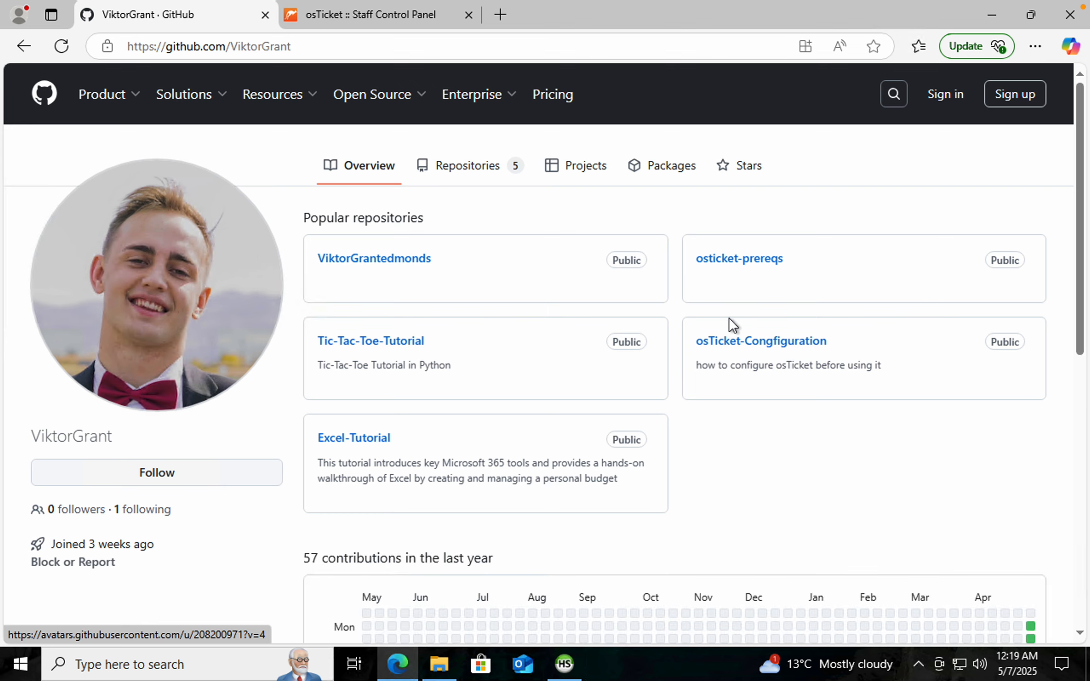
left_click(737, 347)
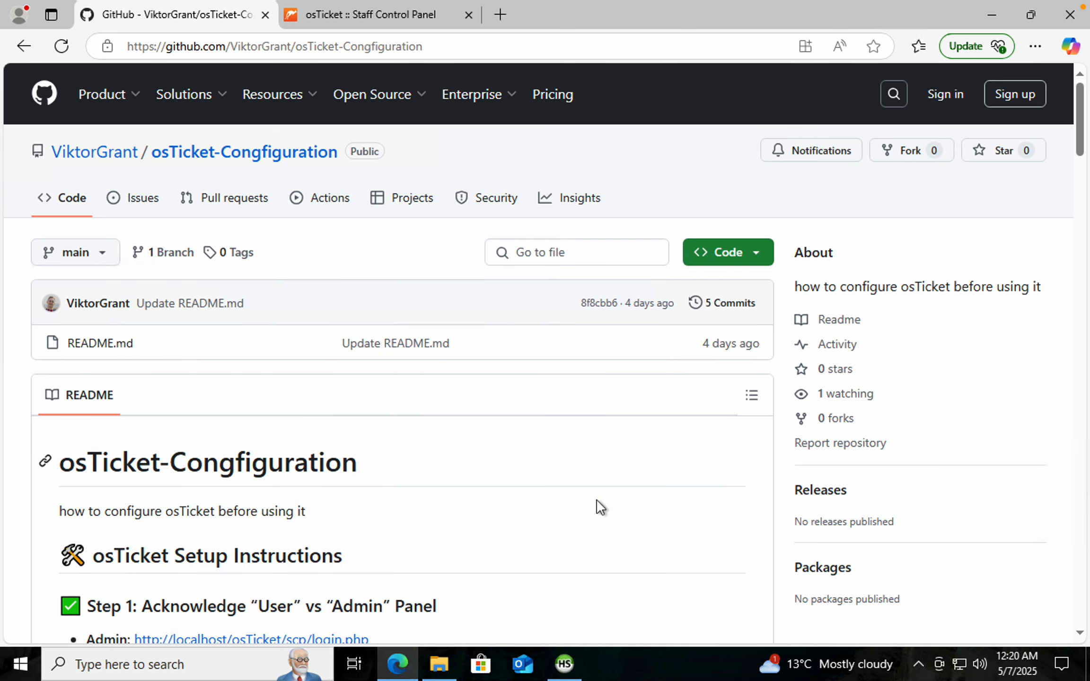
Read through the osTicket-Congfiguration README setup instructions
scroll(596, 499, "down", 4)
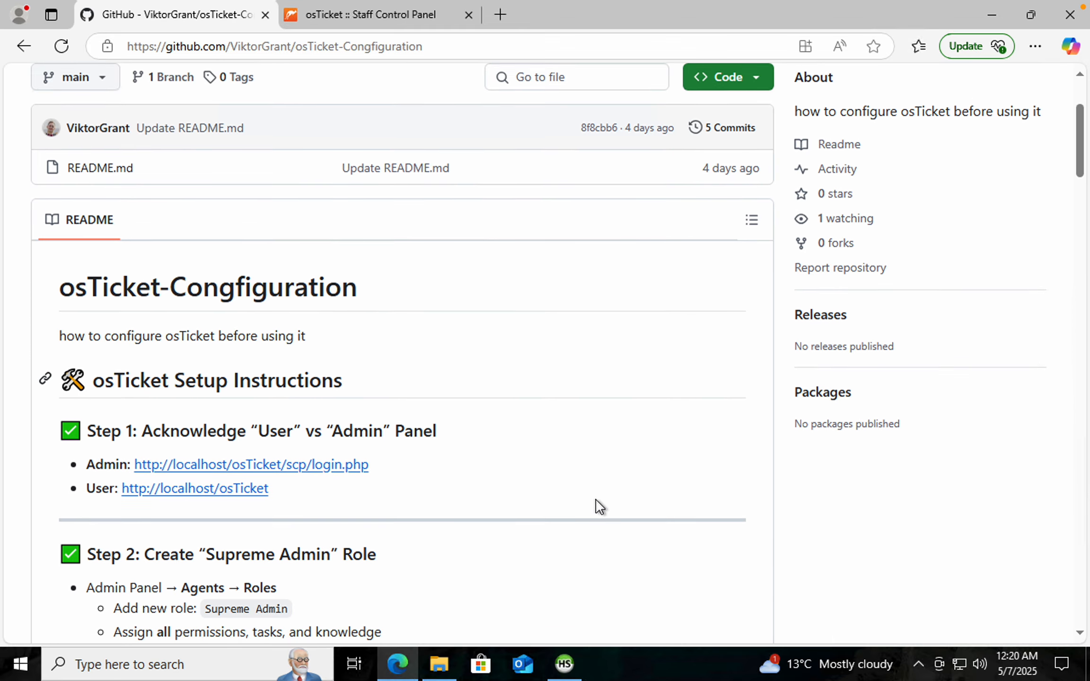
scroll(596, 501, "down", 4)
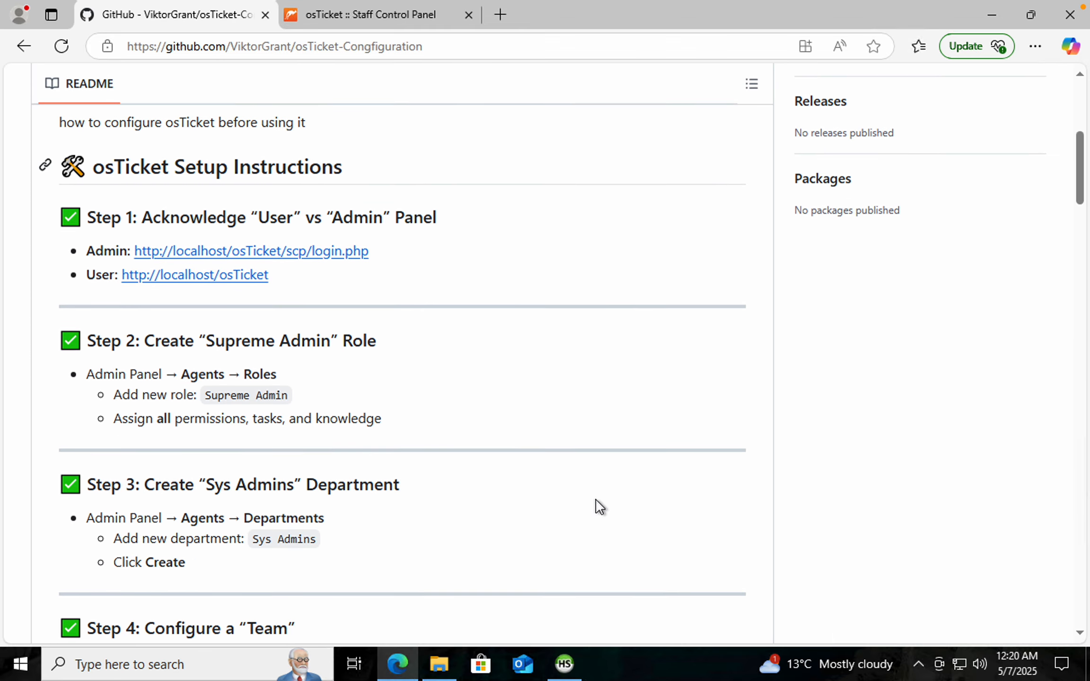
scroll(599, 505, "up", 2)
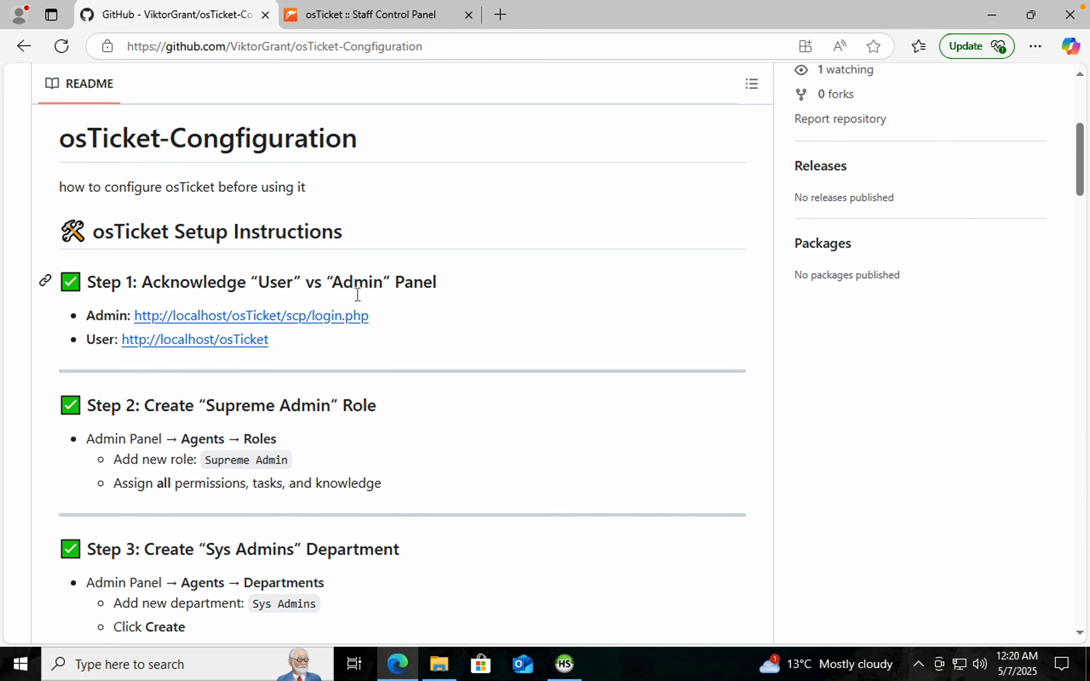
left_click_drag(422, 286, 255, 283)
left_click(470, 402)
scroll(473, 466, "down", 1)
scroll(407, 590, "down", 5)
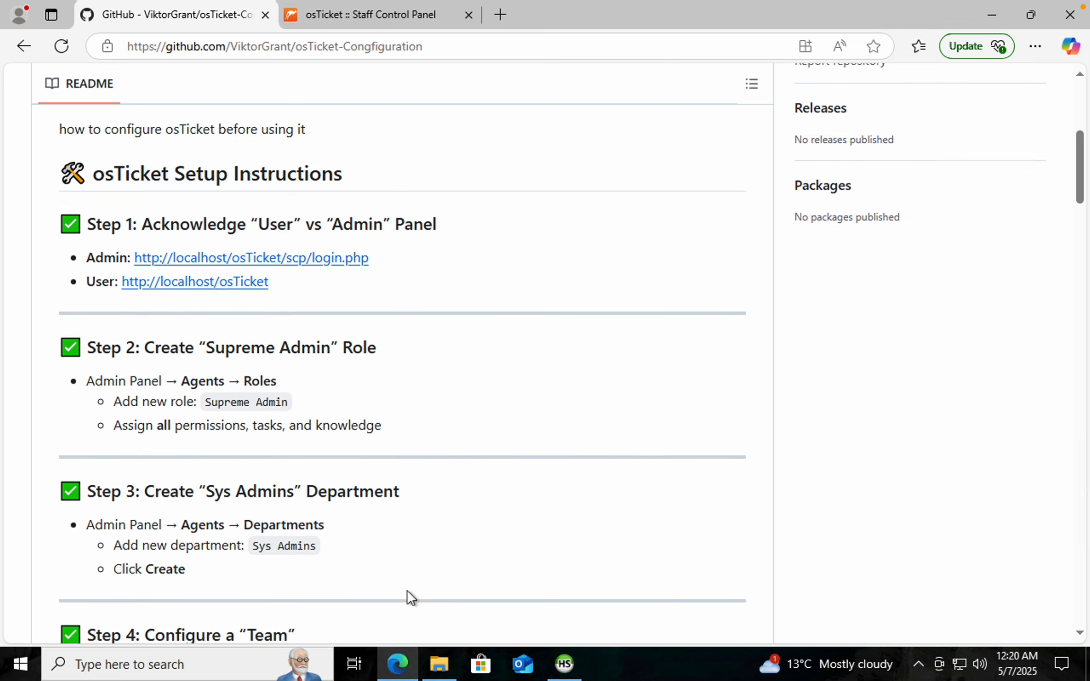
scroll(441, 477, "down", 12)
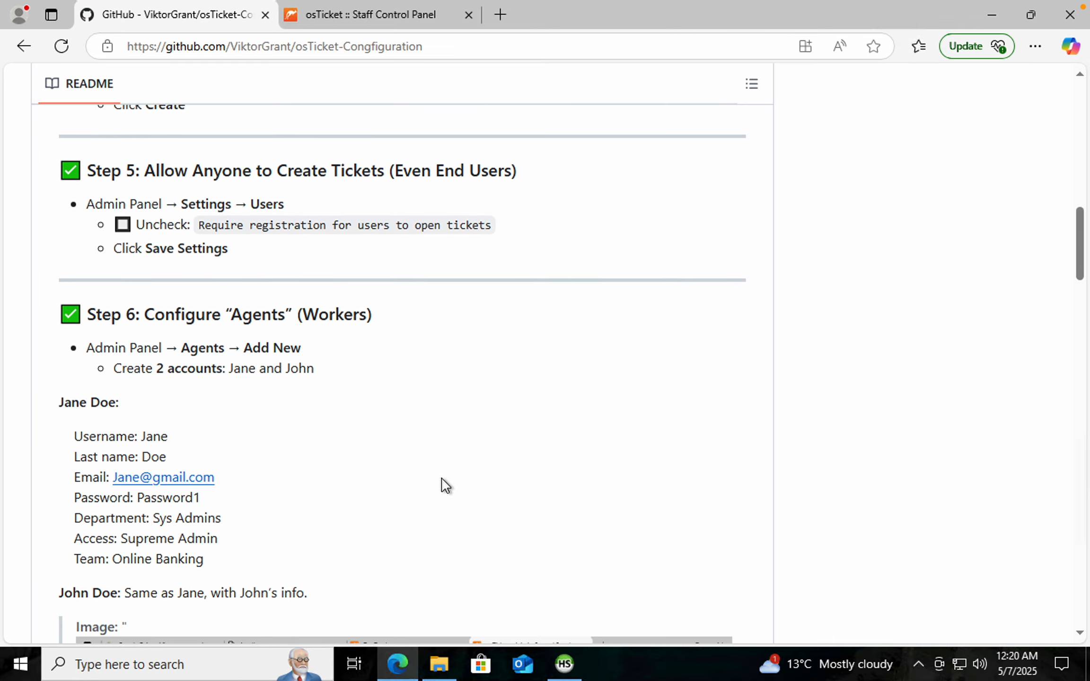
scroll(378, 530, "up", 20)
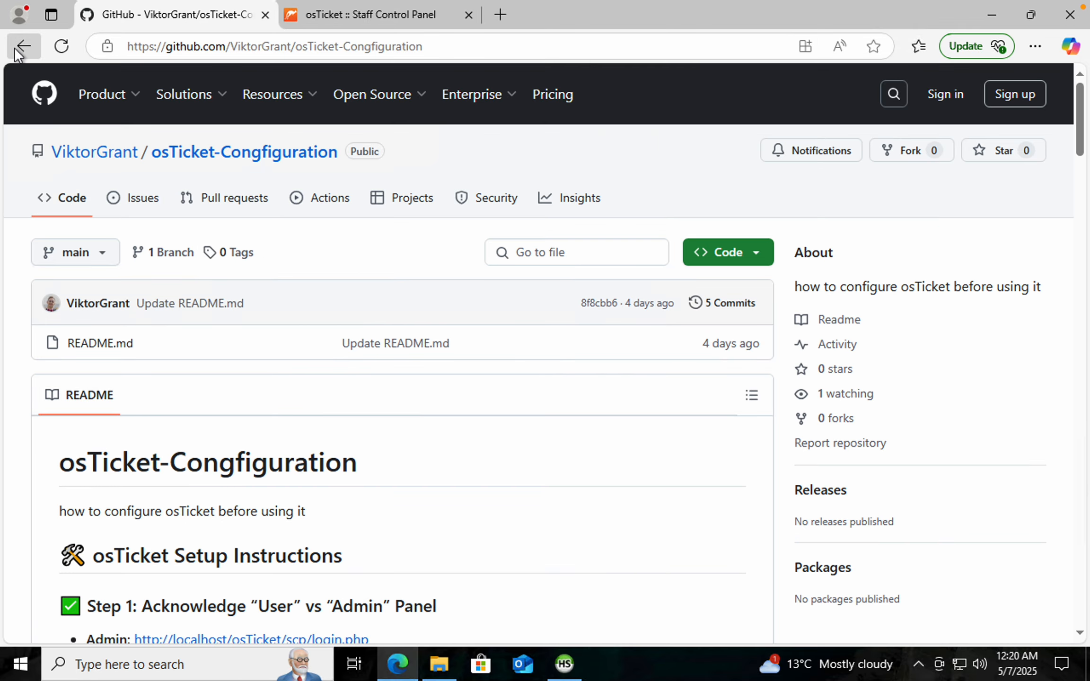
Go back to the profile and reopen the osticket-prereqs repository README
left_click(21, 47)
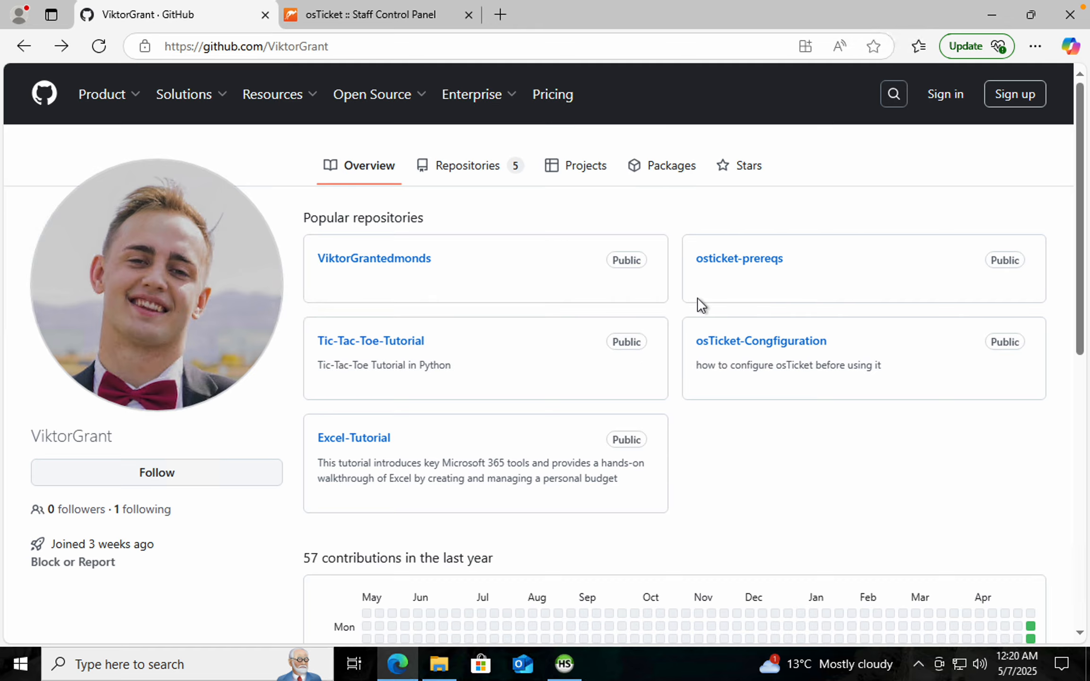
left_click(743, 263)
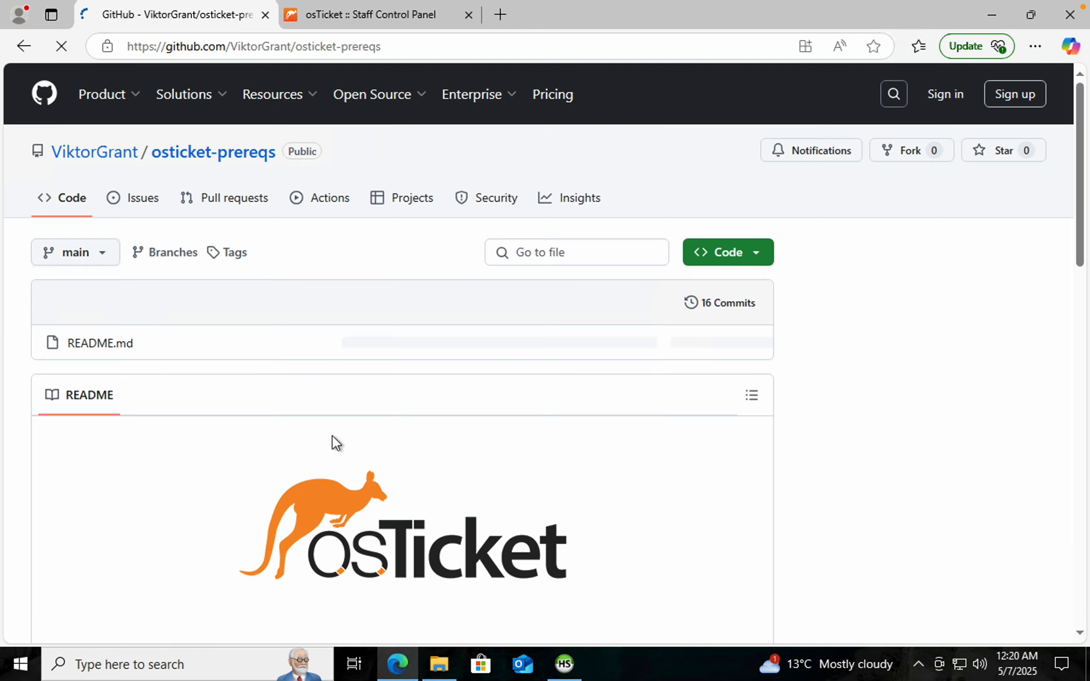
scroll(364, 542, "down", 15)
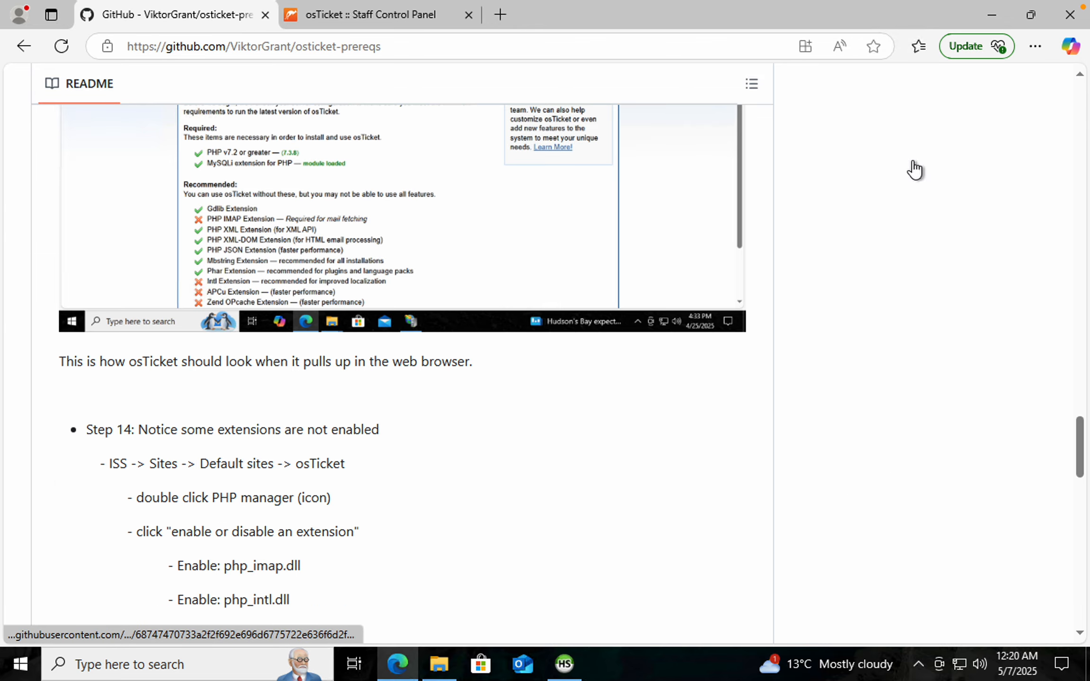
Restore the browser to a smaller window and bring the HeidiSQL window to the front
left_click(1030, 17)
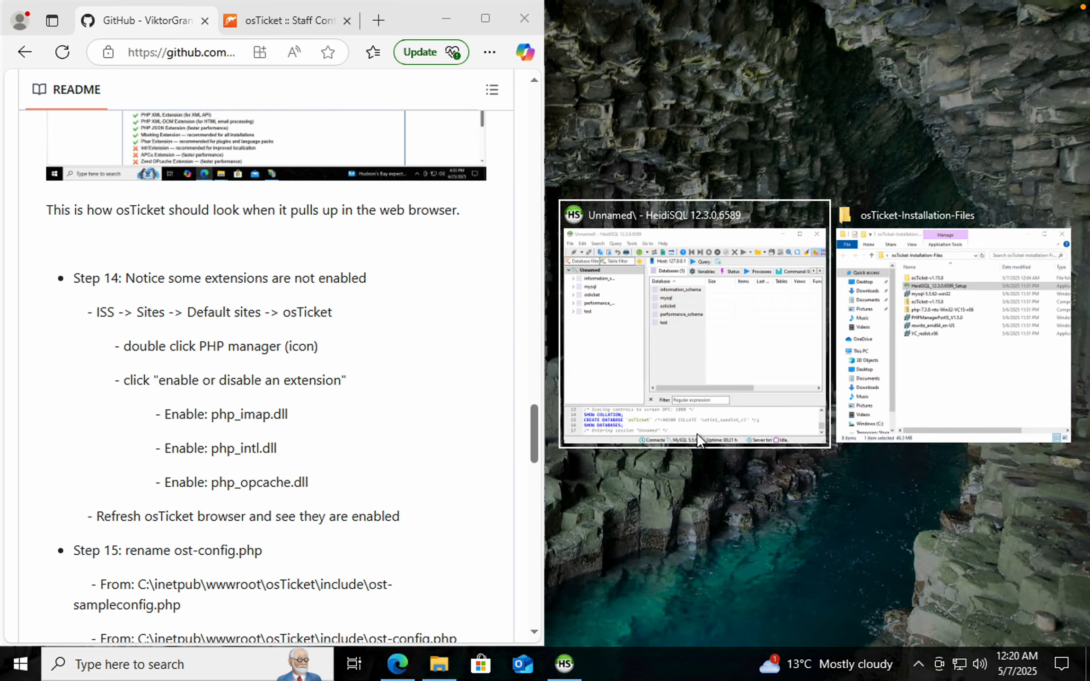
left_click(697, 433)
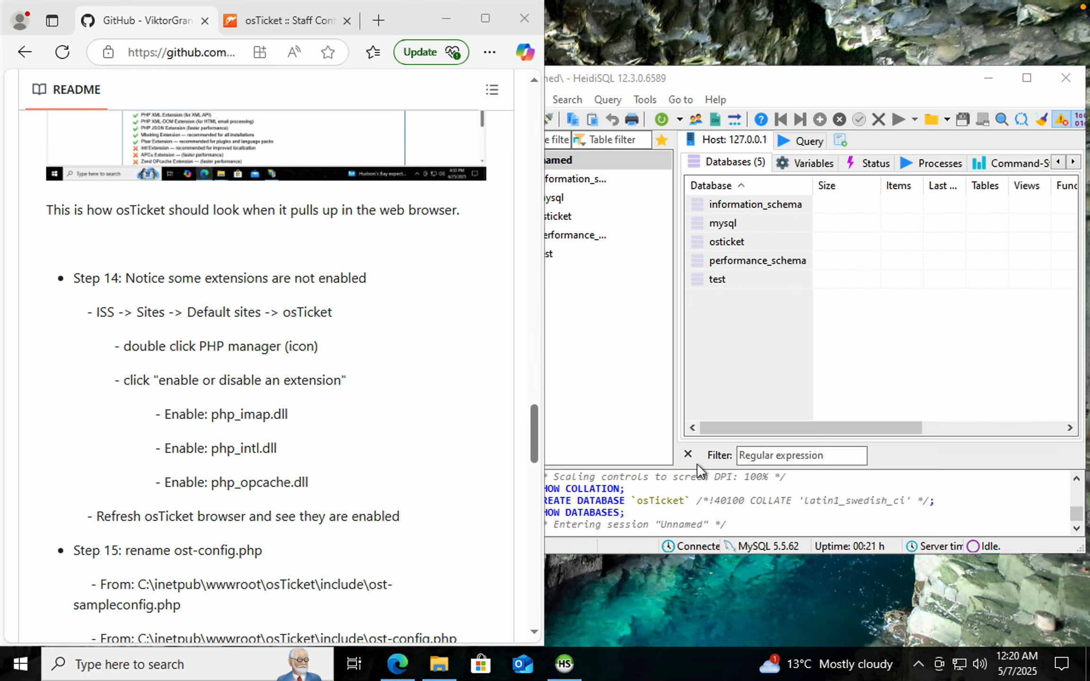
left_click(835, 101)
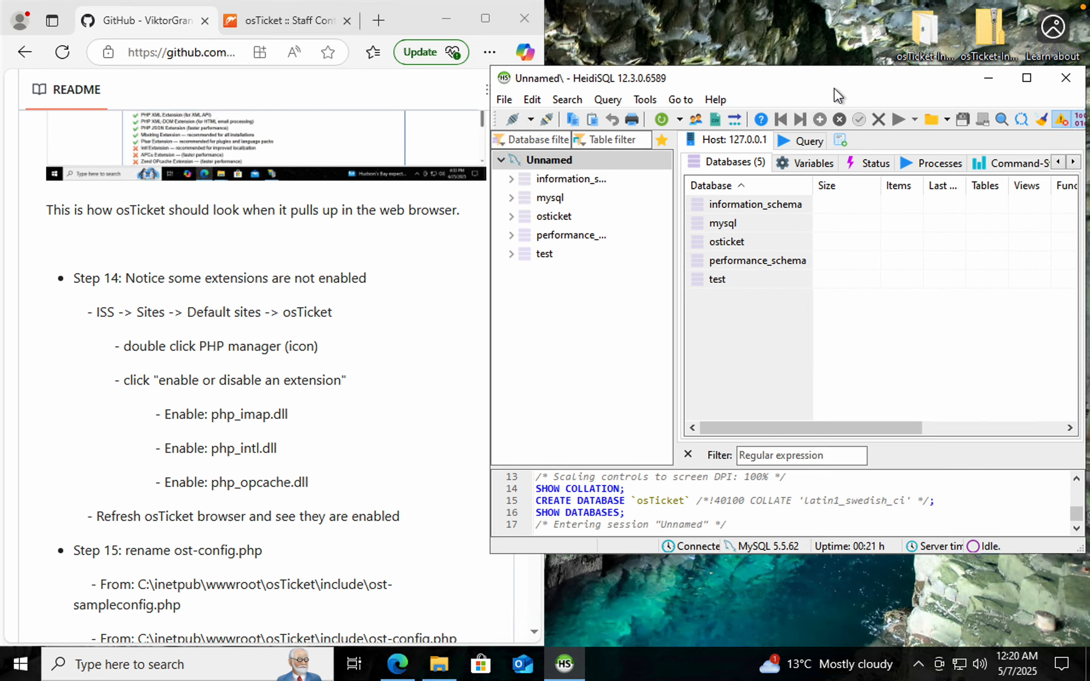